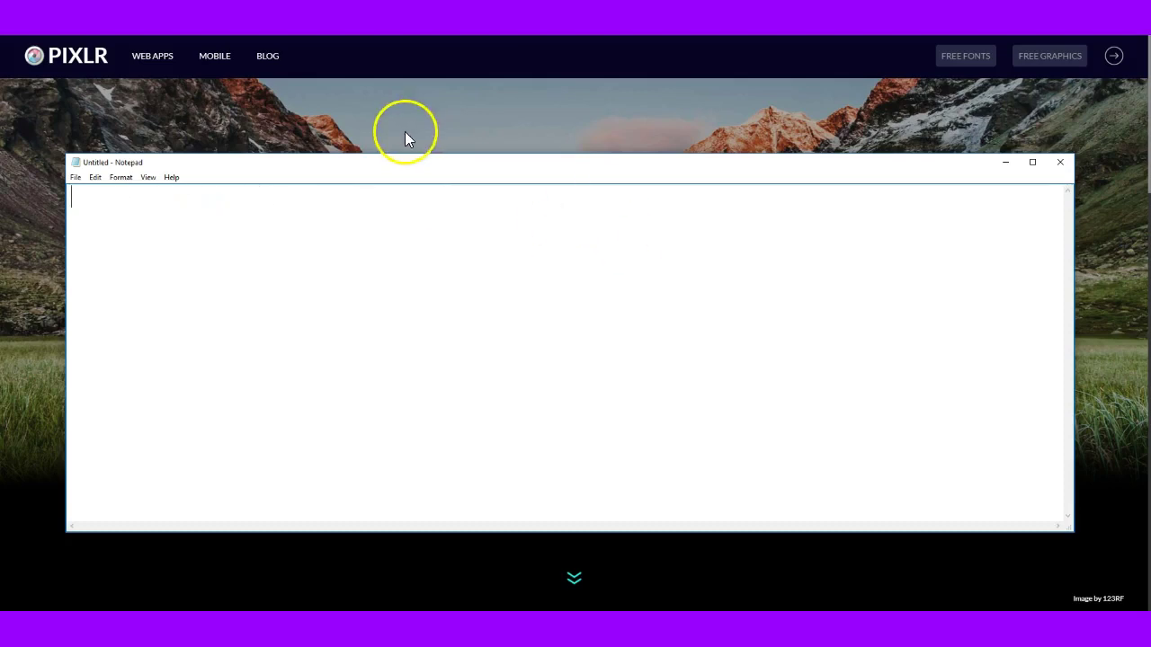
Enlarge the empty Notepad window to cover the whole screen and minimize it
drag(406, 159, 423, 36)
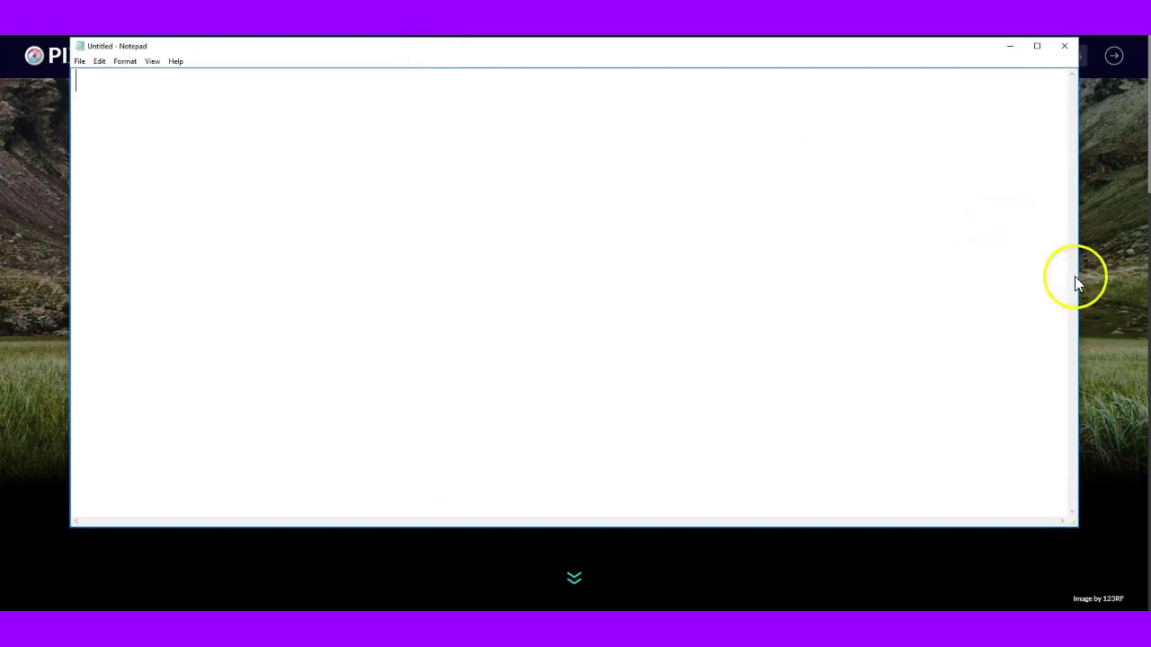
drag(1082, 268, 1143, 266)
drag(632, 530, 619, 609)
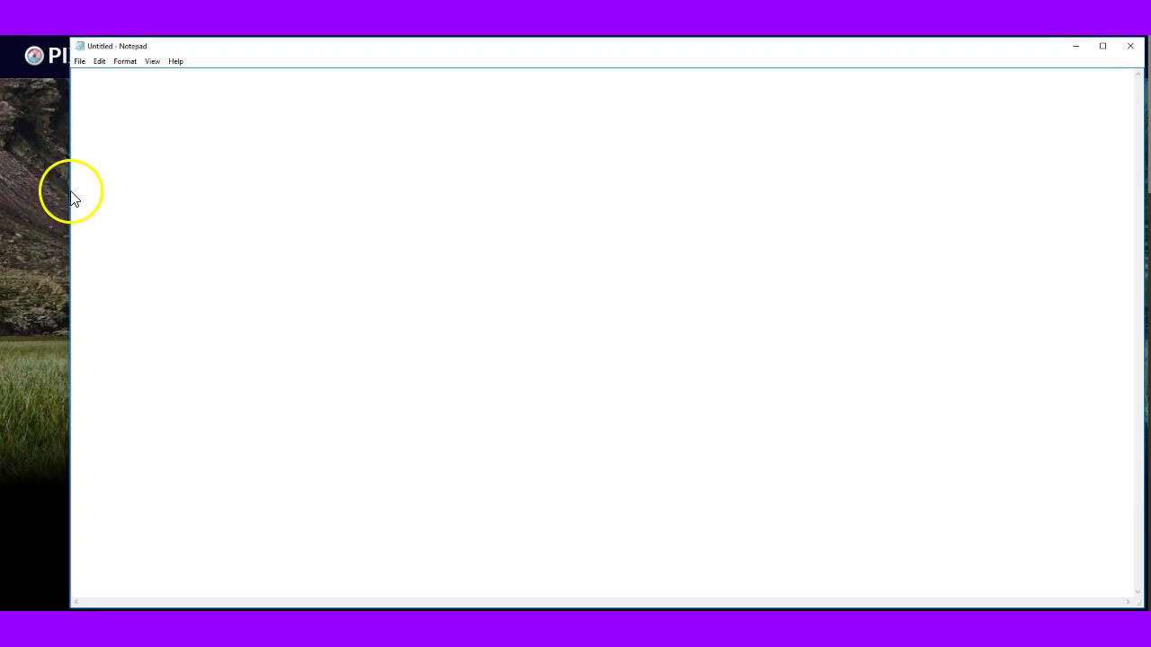
drag(71, 192, 10, 188)
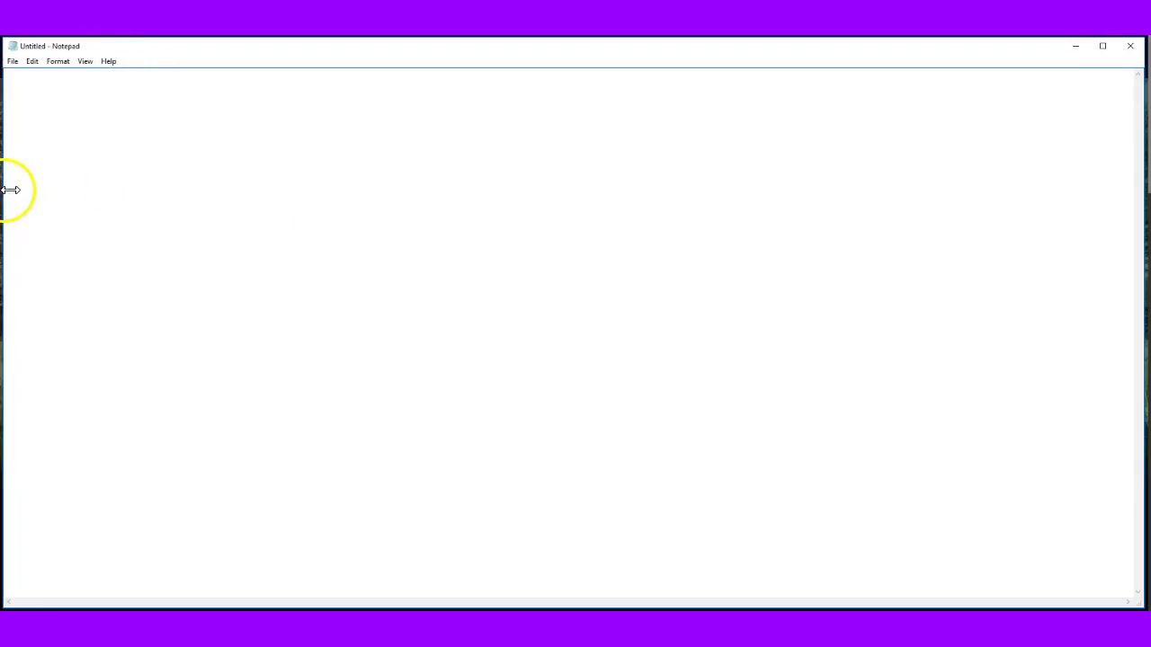
click(1076, 46)
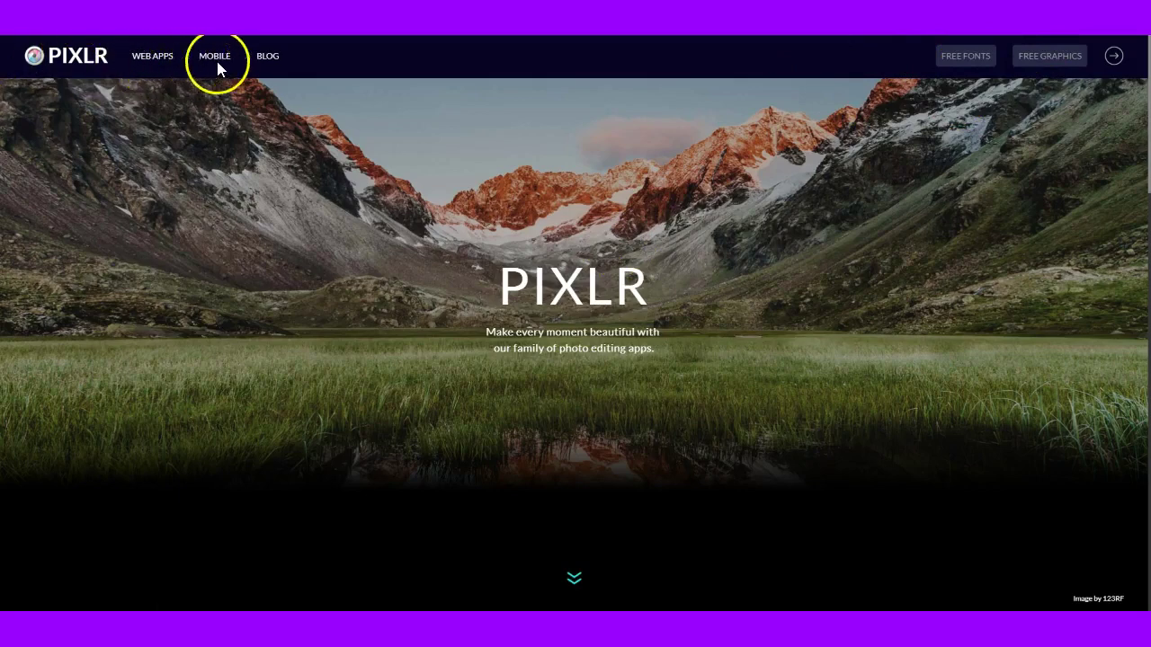
Launch the Pixlr Editor web app from the Pixlr home page
scroll(462, 413, down, 5)
scroll(463, 360, up, 2)
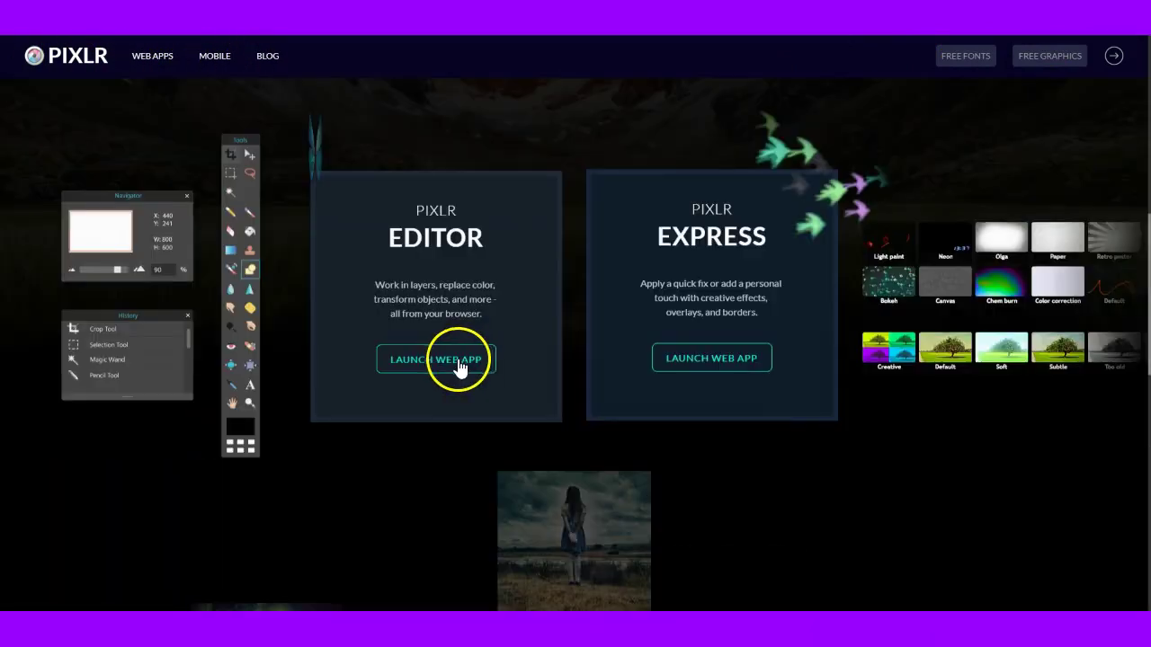
click(442, 368)
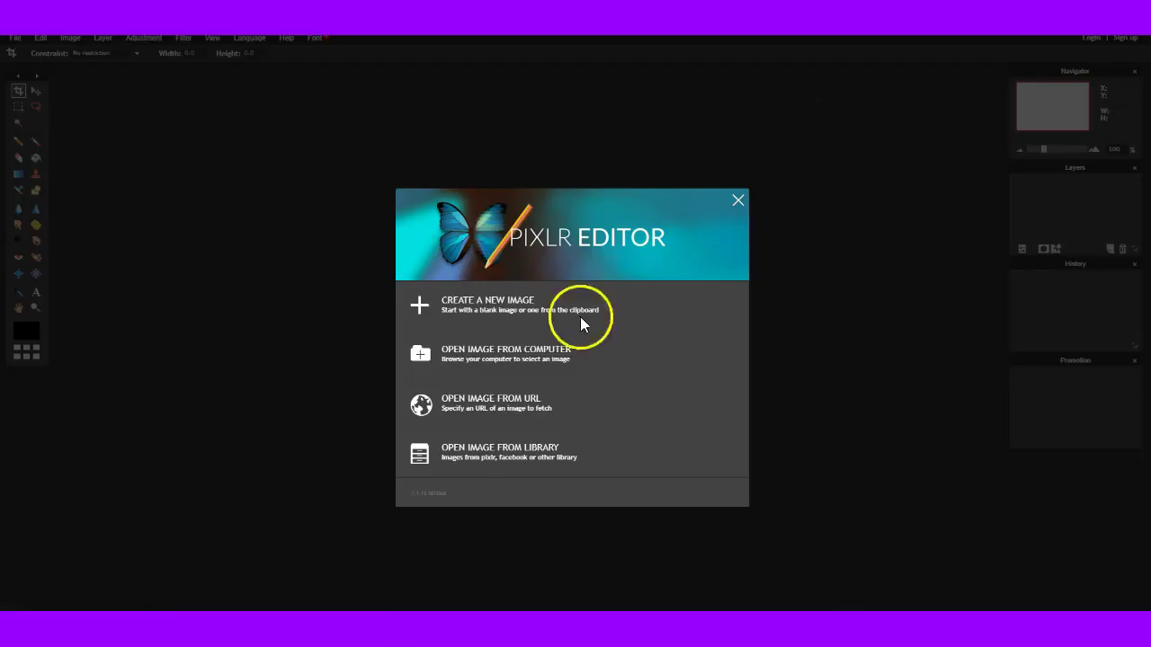
Create a new blank image using the 1024 x 768 preset, without transparency
click(493, 303)
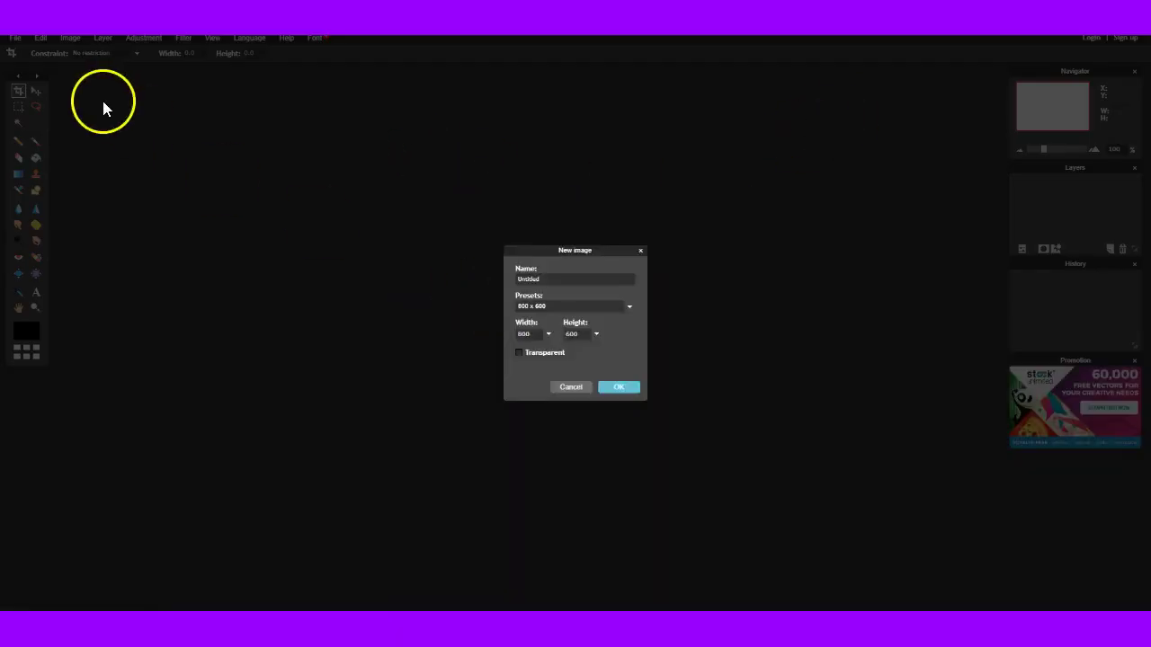
click(560, 307)
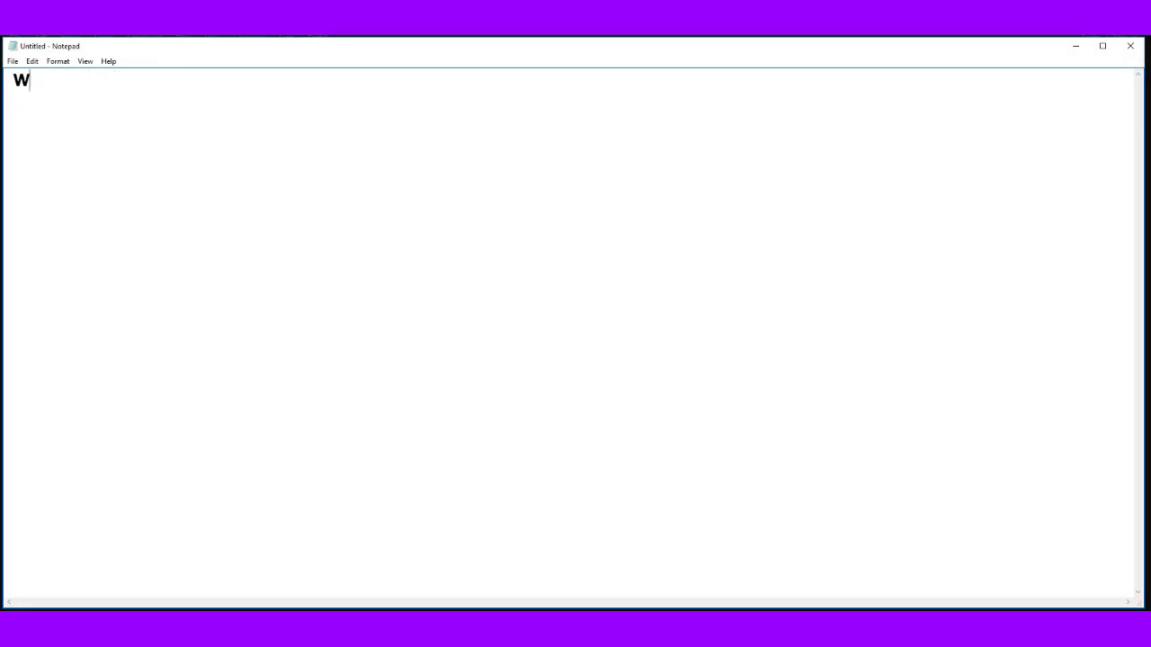
click(1071, 46)
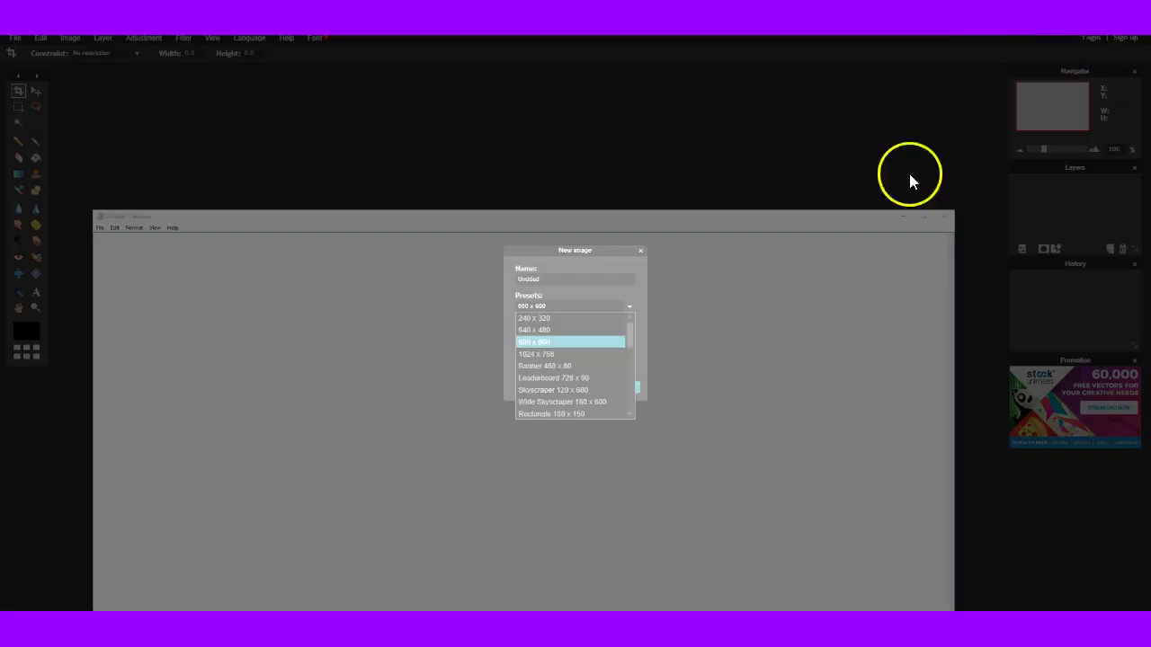
click(566, 360)
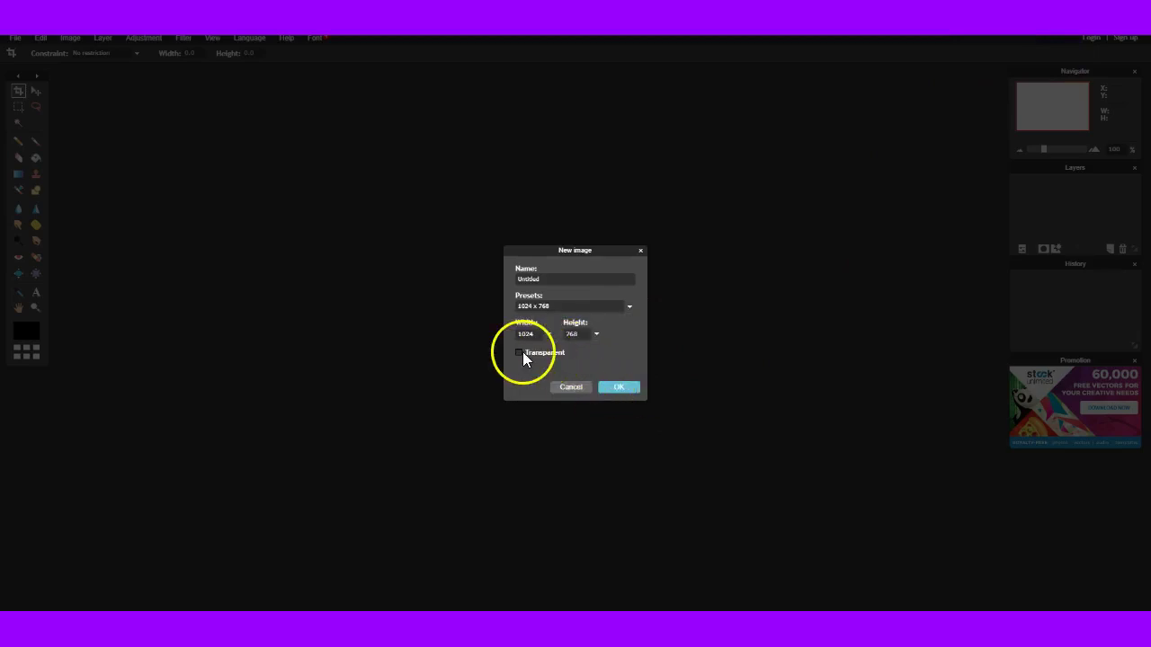
click(617, 388)
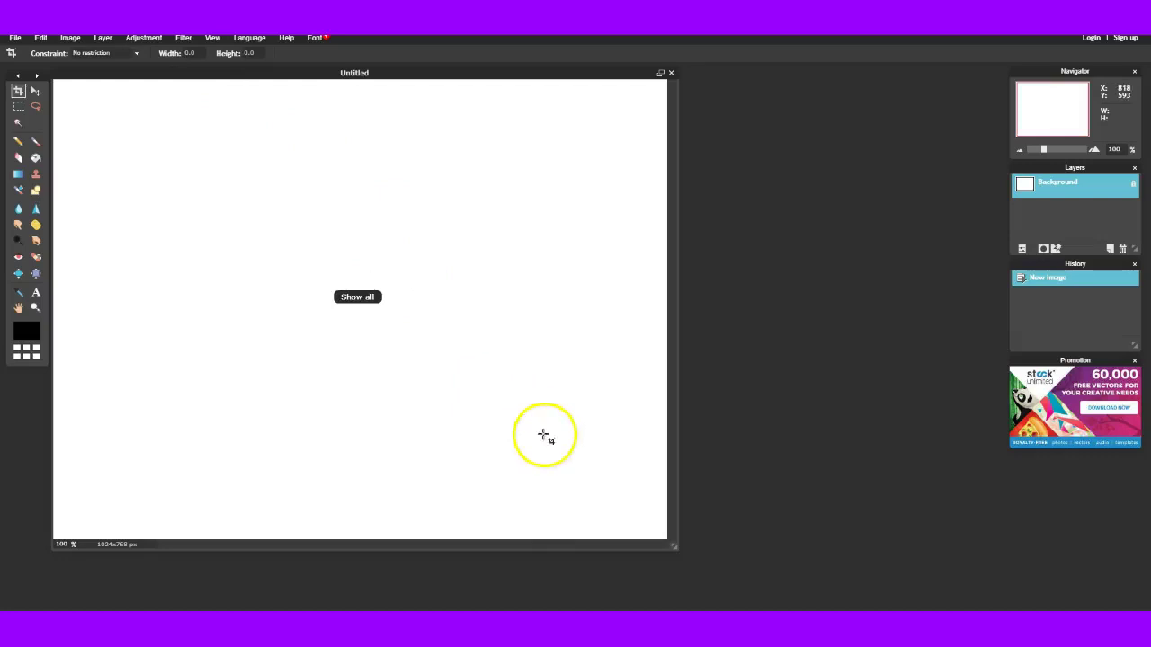
Add the picture BACKGROUND from the Pictures folder to the image as a new layer
click(314, 41)
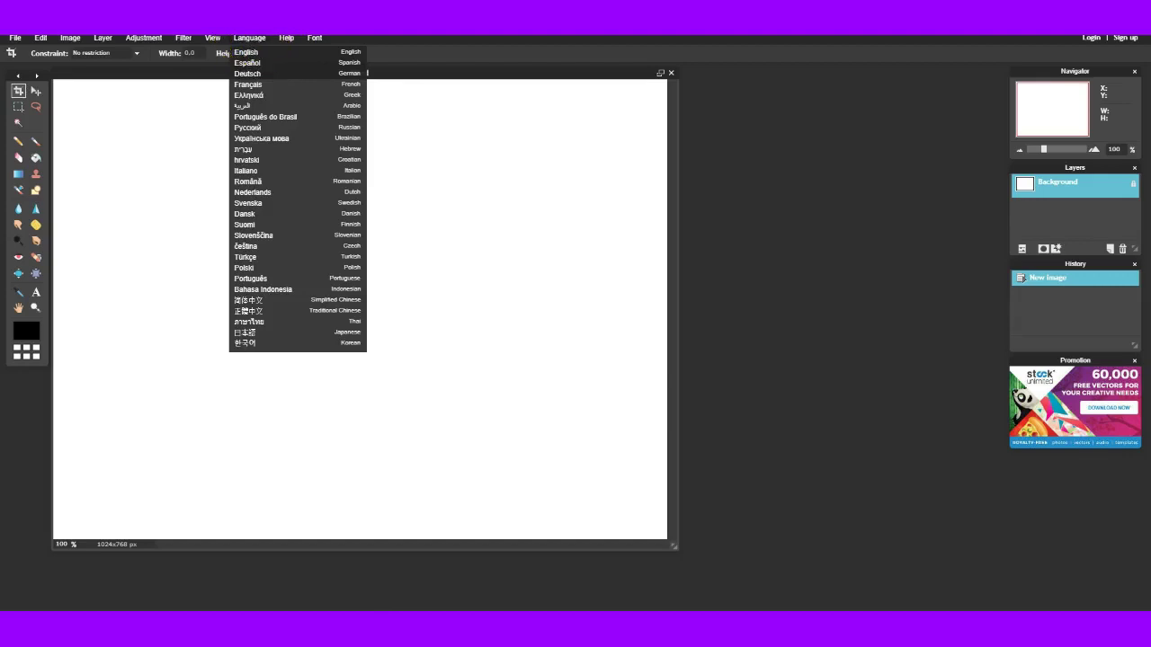
mouse_move(212, 41)
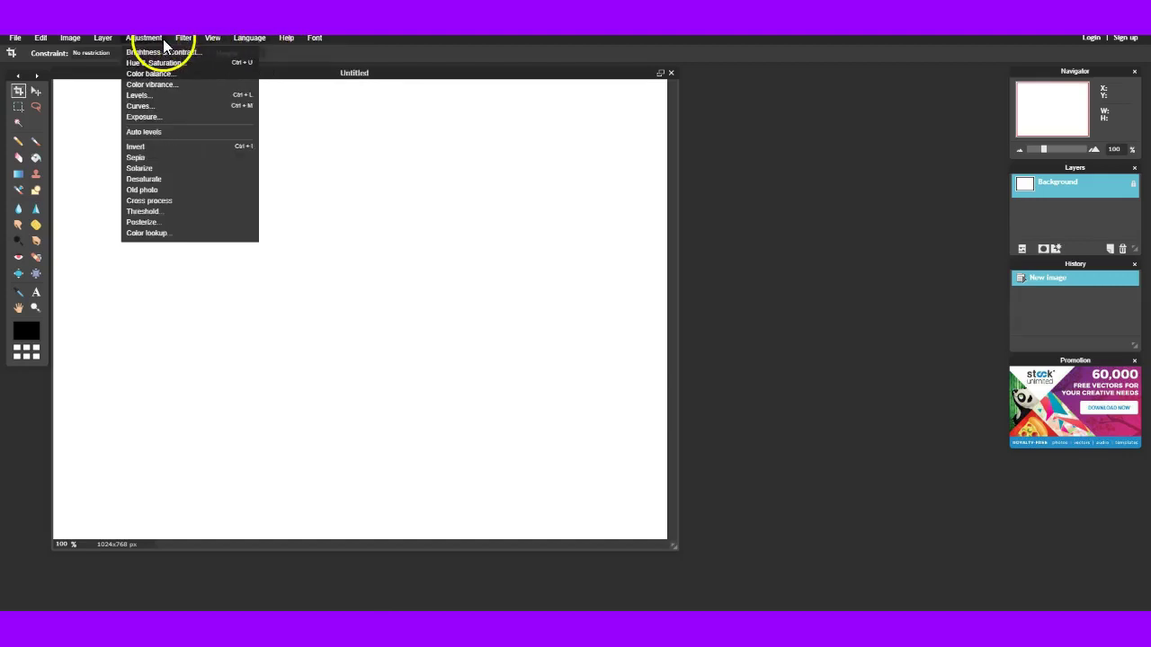
mouse_move(111, 42)
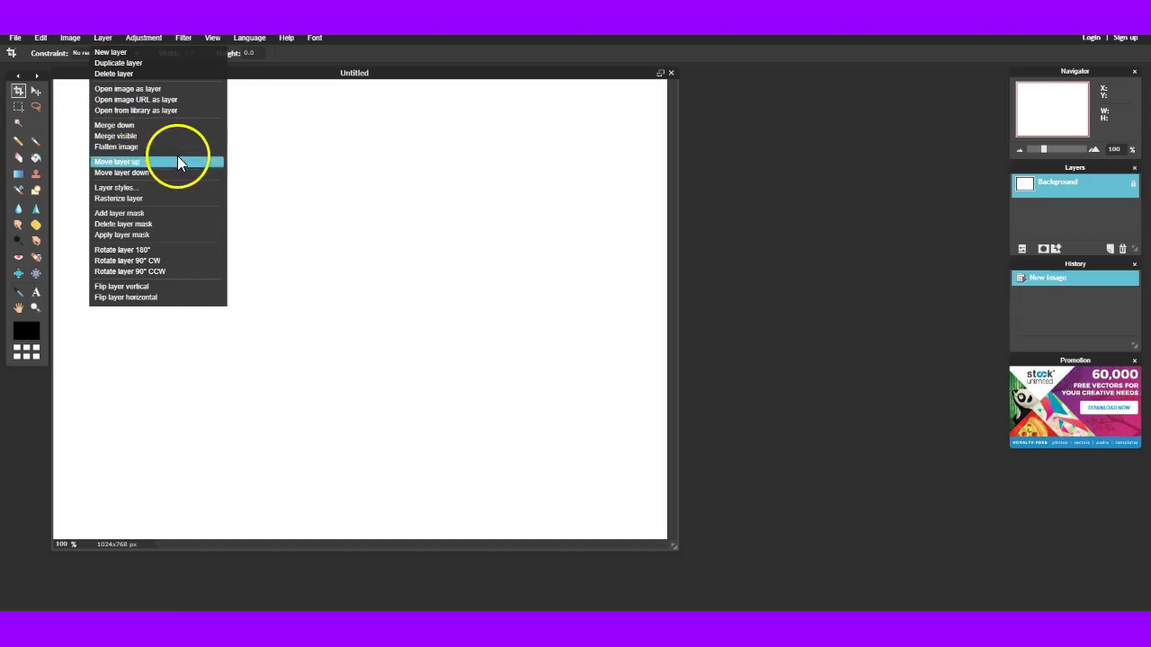
click(185, 94)
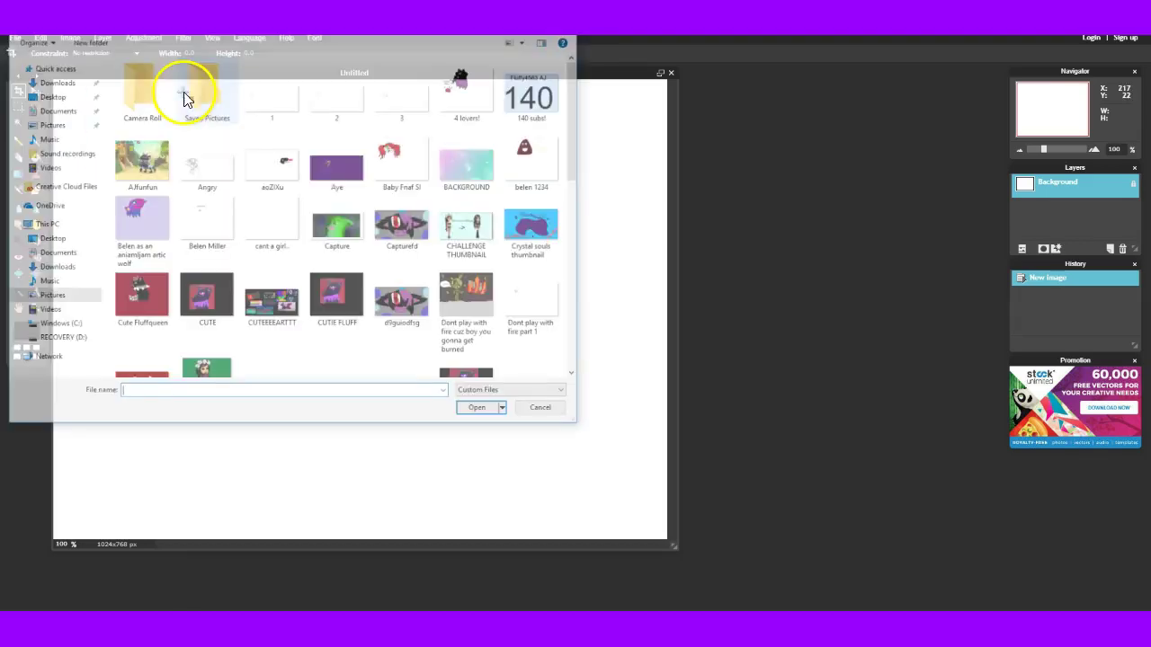
click(458, 190)
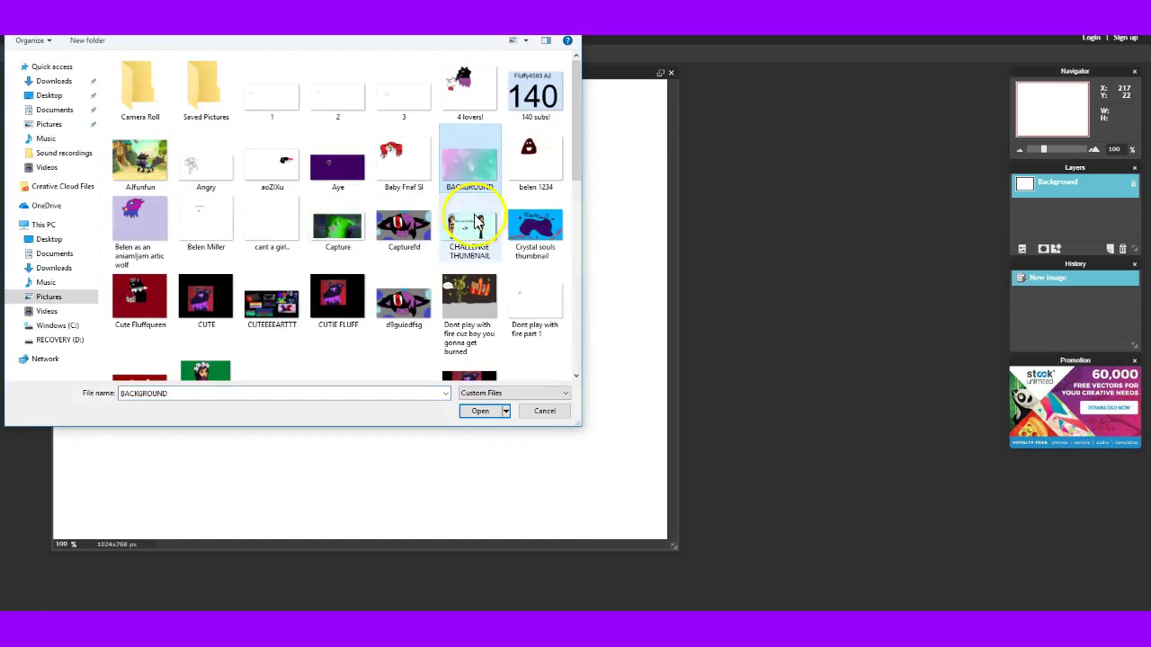
click(492, 419)
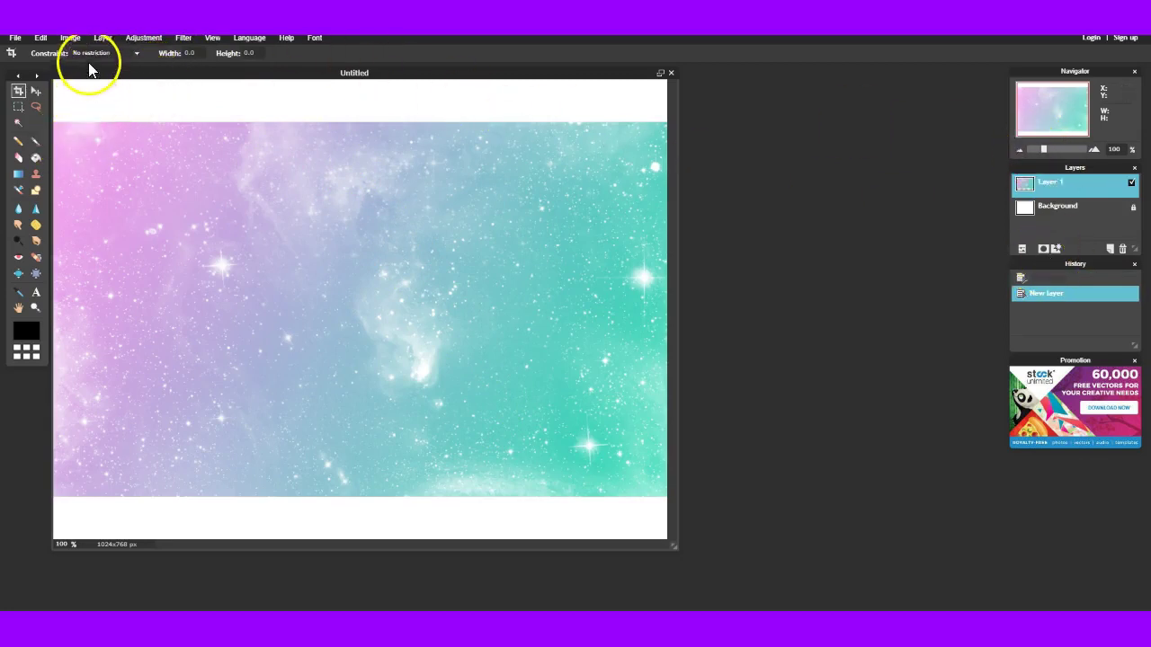
Add the character picture WHATEVERRRR from the Pictures folder to the image as another layer
click(71, 38)
mouse_move(50, 40)
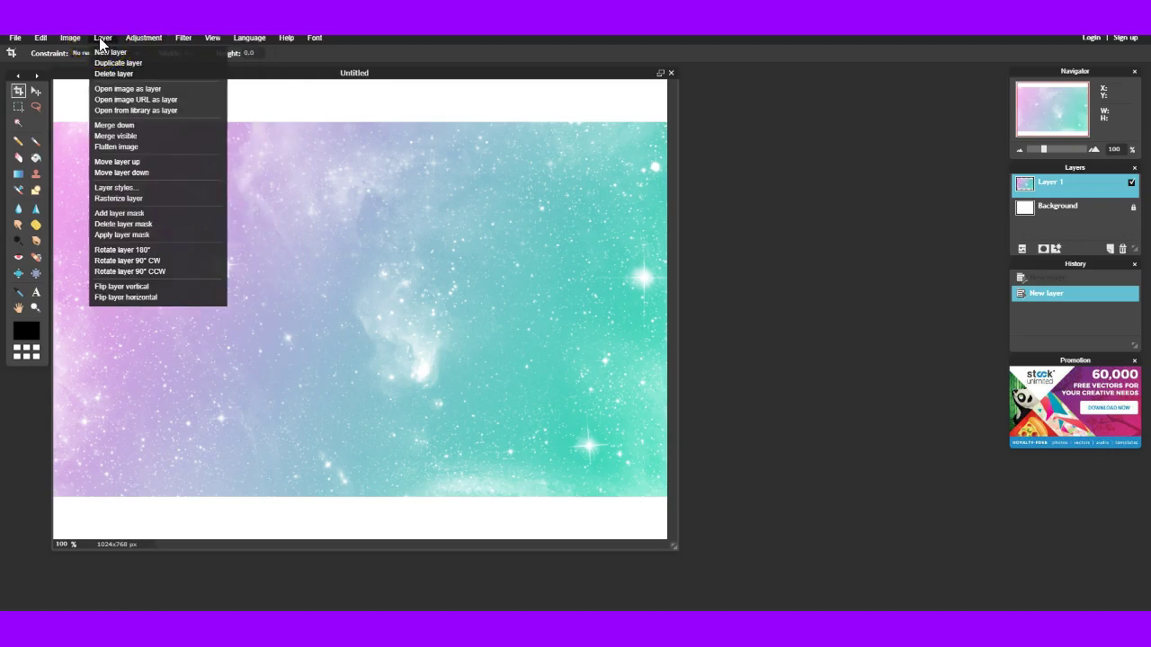
click(119, 94)
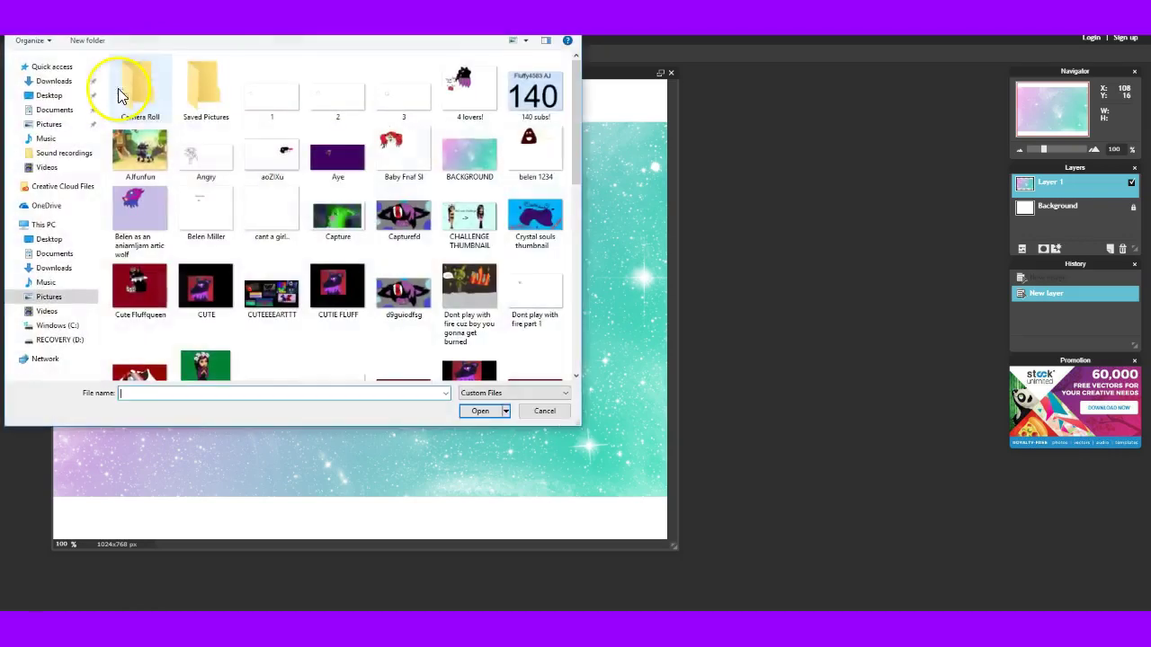
scroll(354, 261, down, 5)
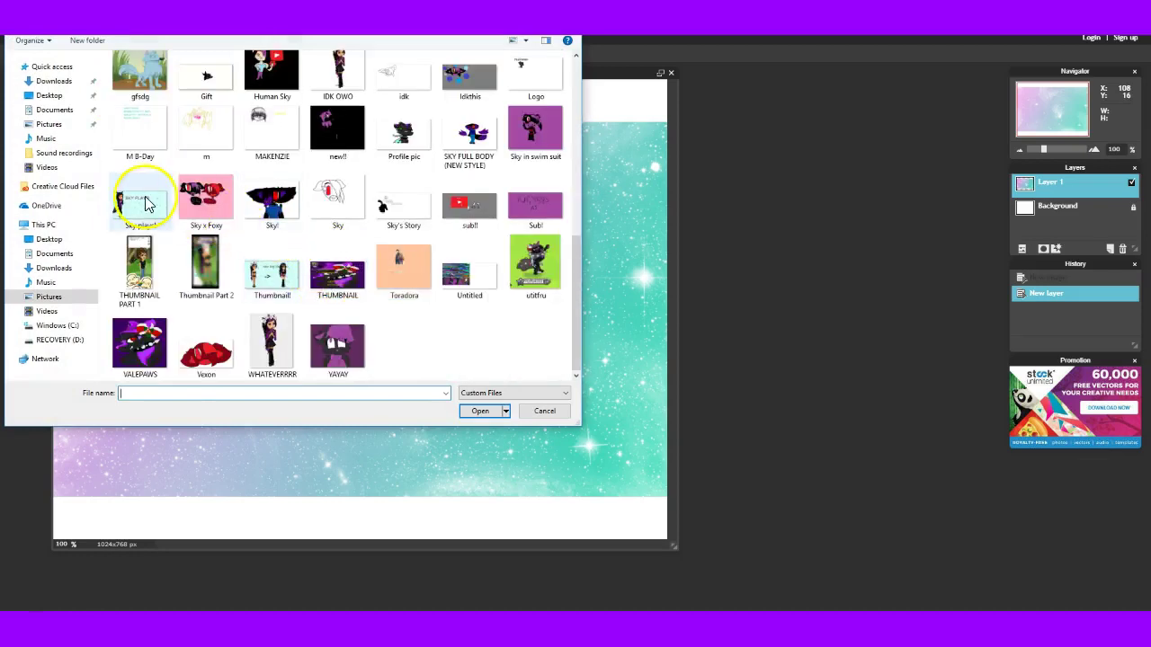
scroll(146, 231, up, 3)
scroll(244, 321, down, 3)
click(280, 347)
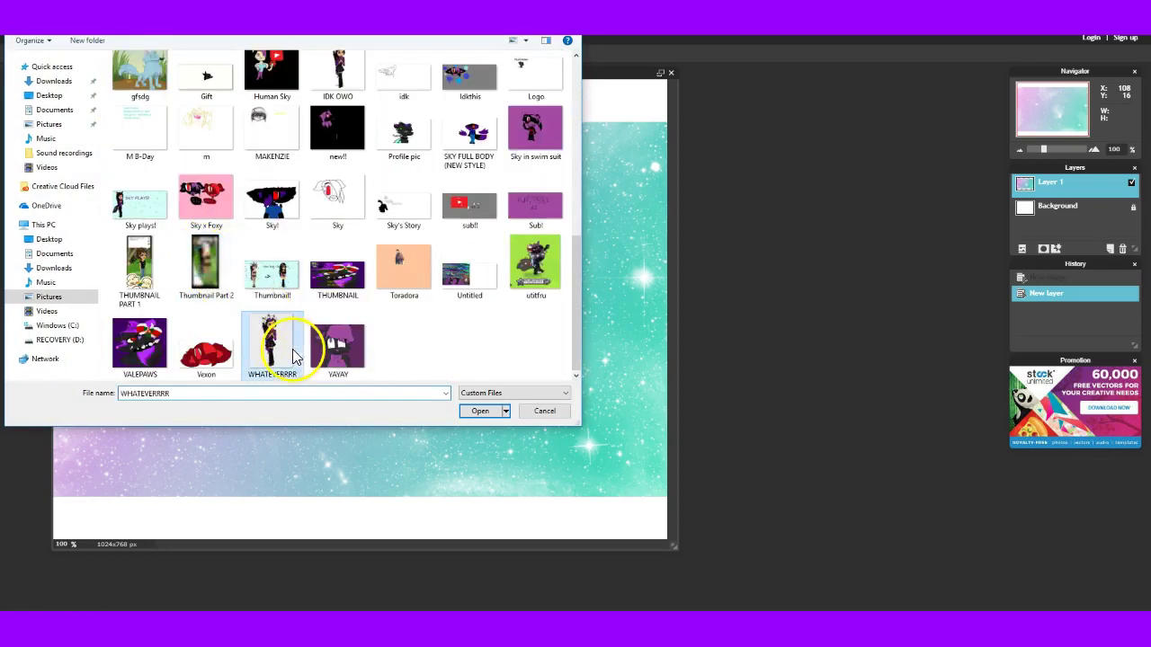
click(481, 411)
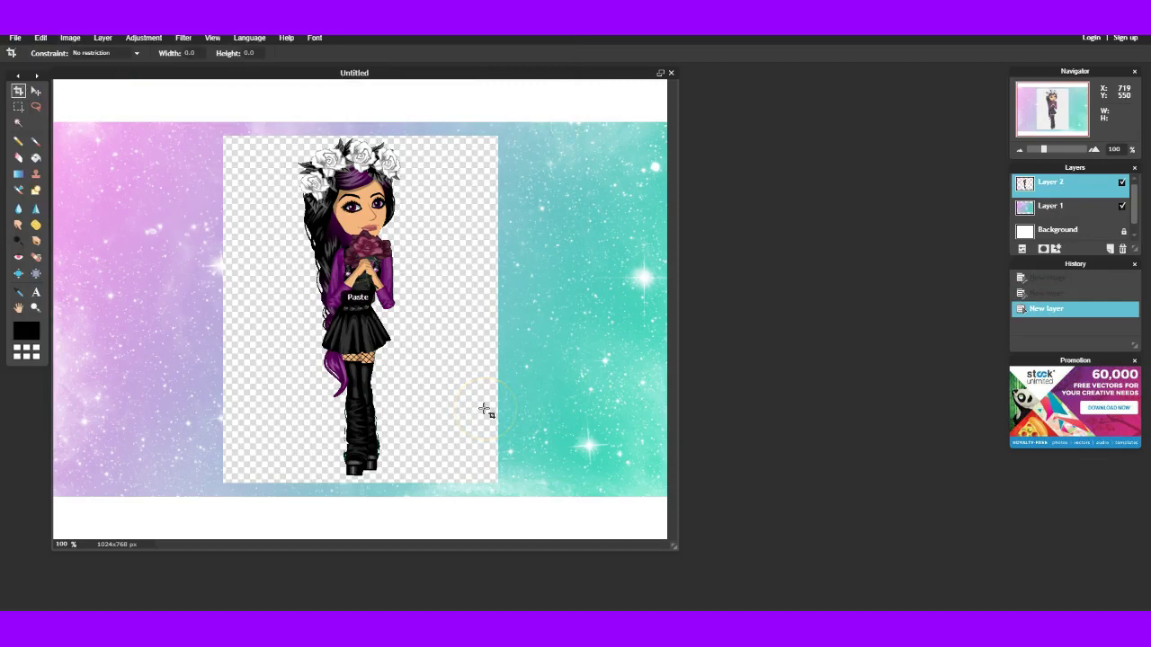
drag(486, 410, 570, 491)
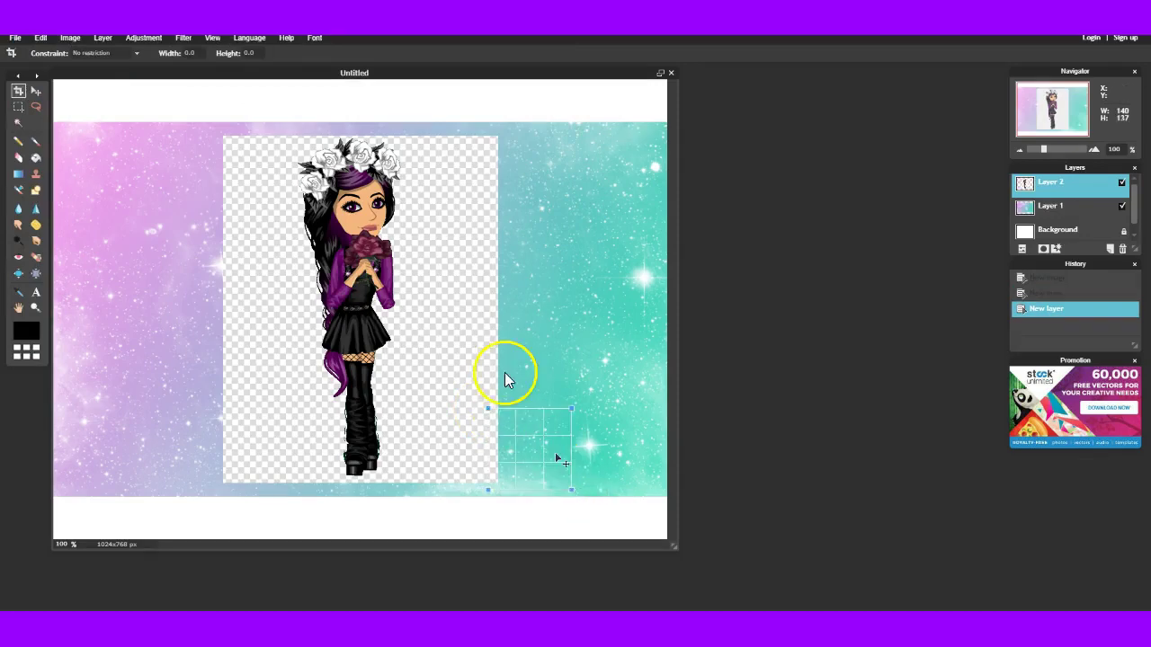
click(346, 324)
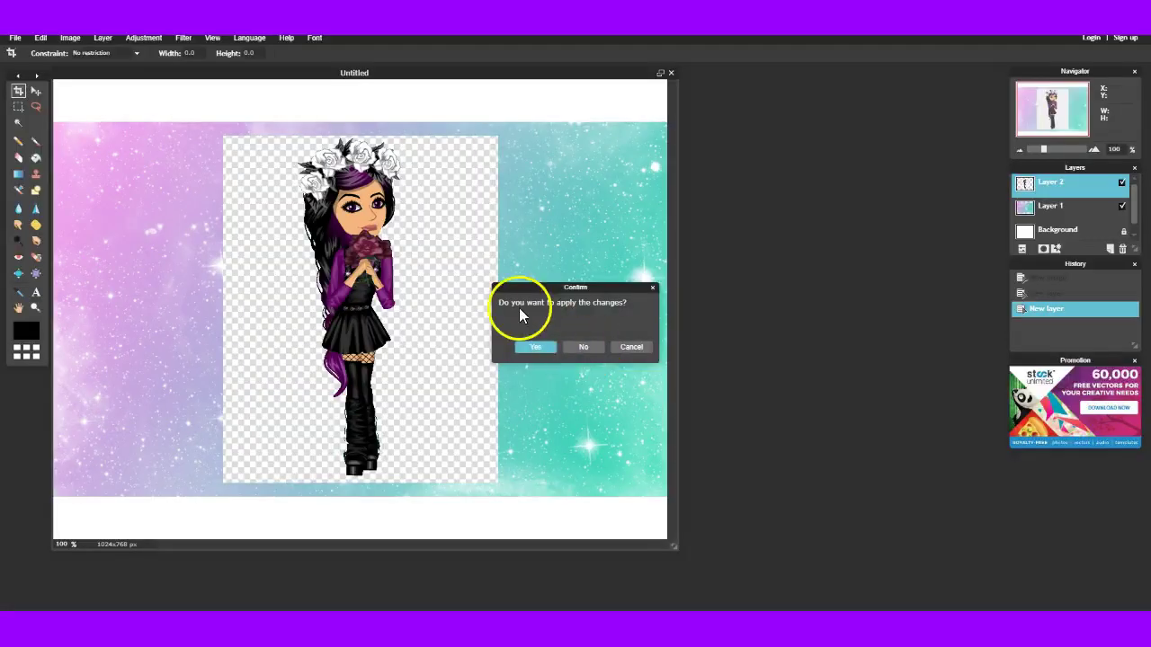
click(581, 347)
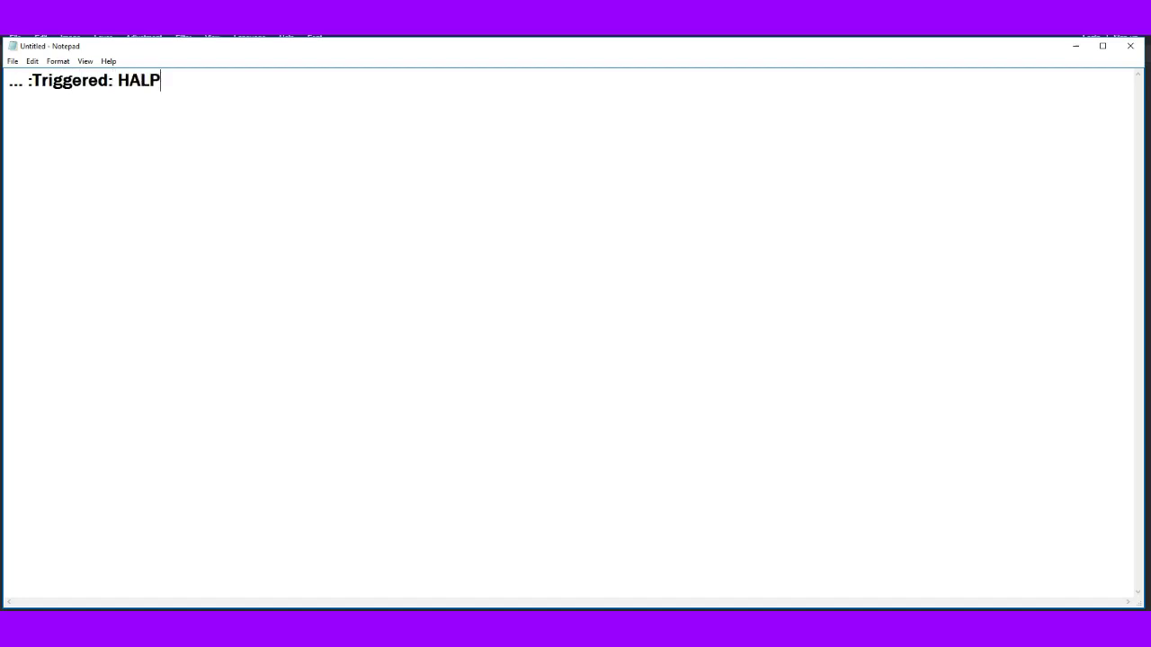
Extend the Notepad message with repeated P's, clear all of its text, and minimize the window
text(PPPPPPPPPPPPPPPPPPPPP)
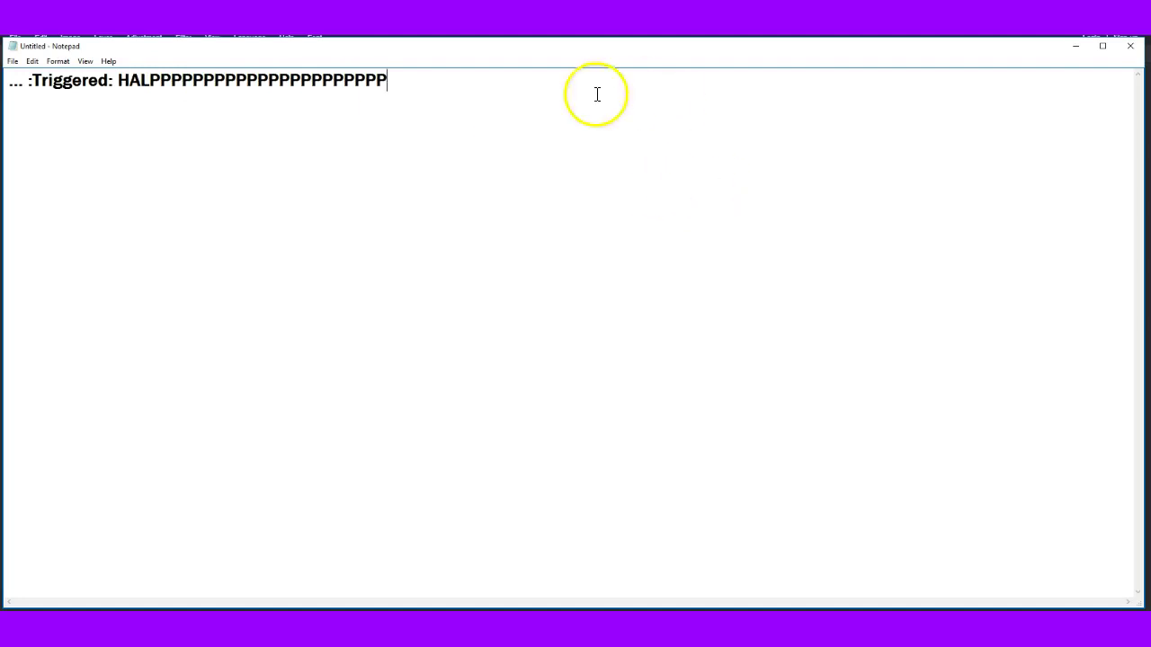
key(ctrl+a)
key(BackSpace)
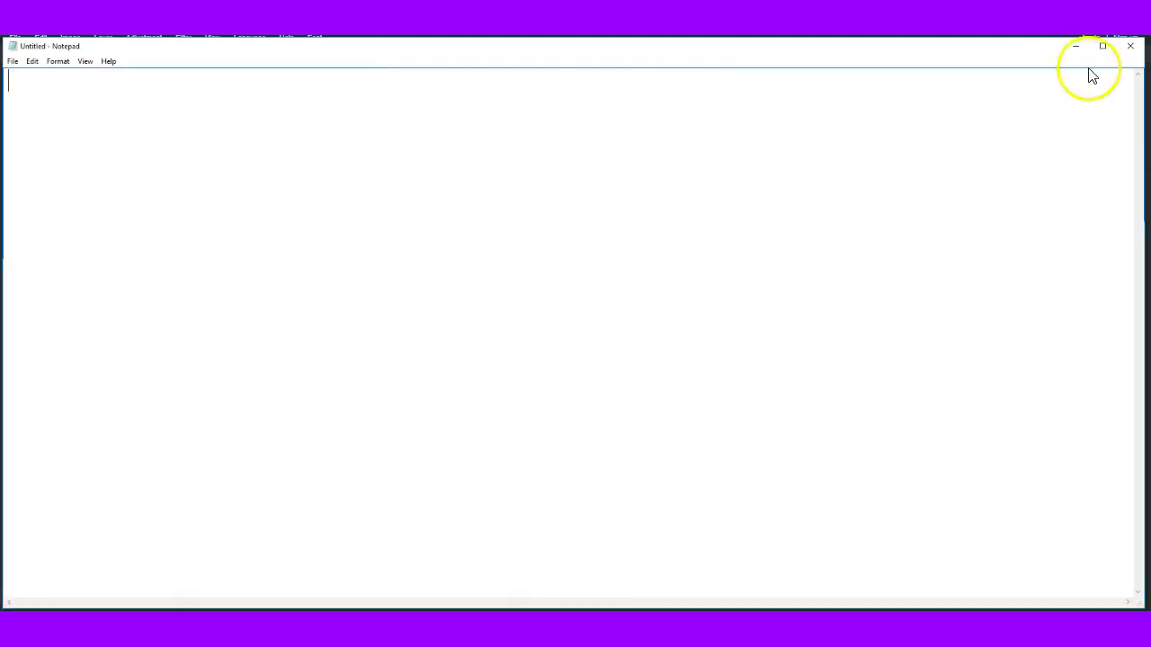
click(1073, 47)
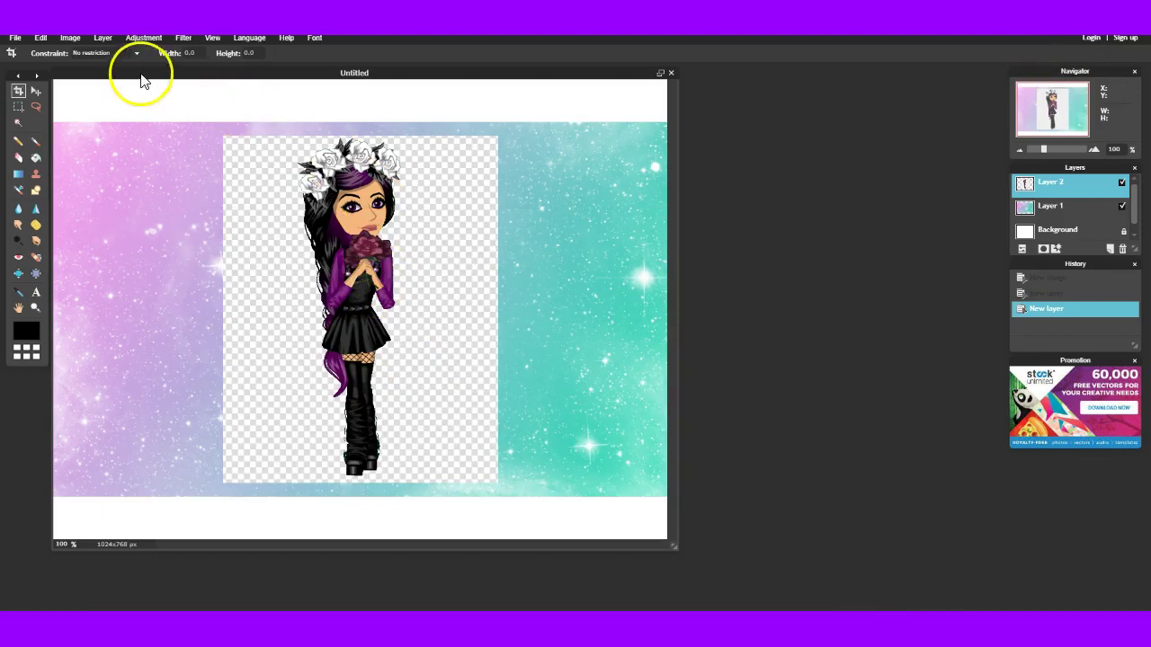
Select the checkered backdrop around the character on Layer 2 with the Wand tool and shift the selection
click(20, 124)
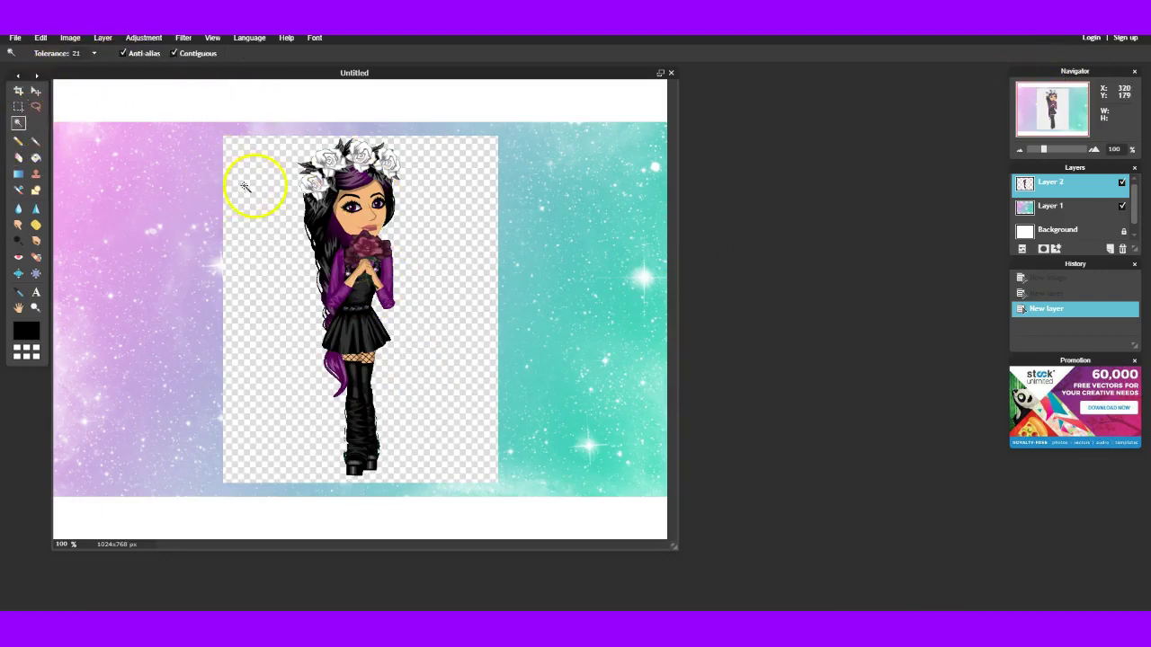
click(239, 185)
drag(228, 263, 593, 332)
drag(303, 267, 447, 277)
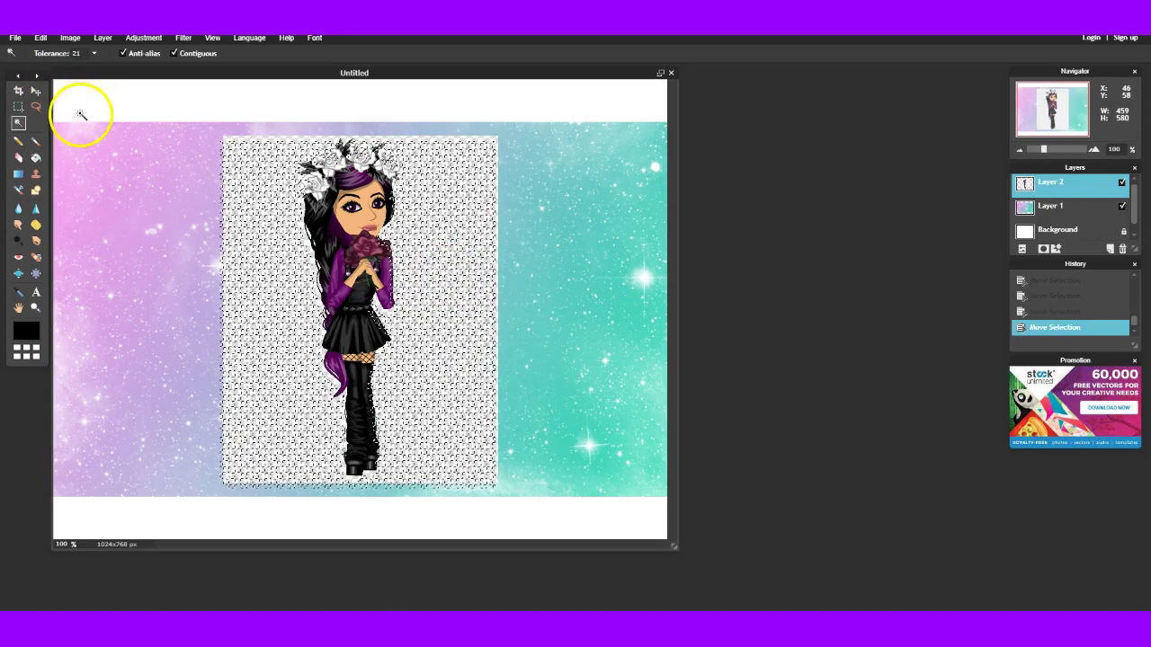
click(25, 331)
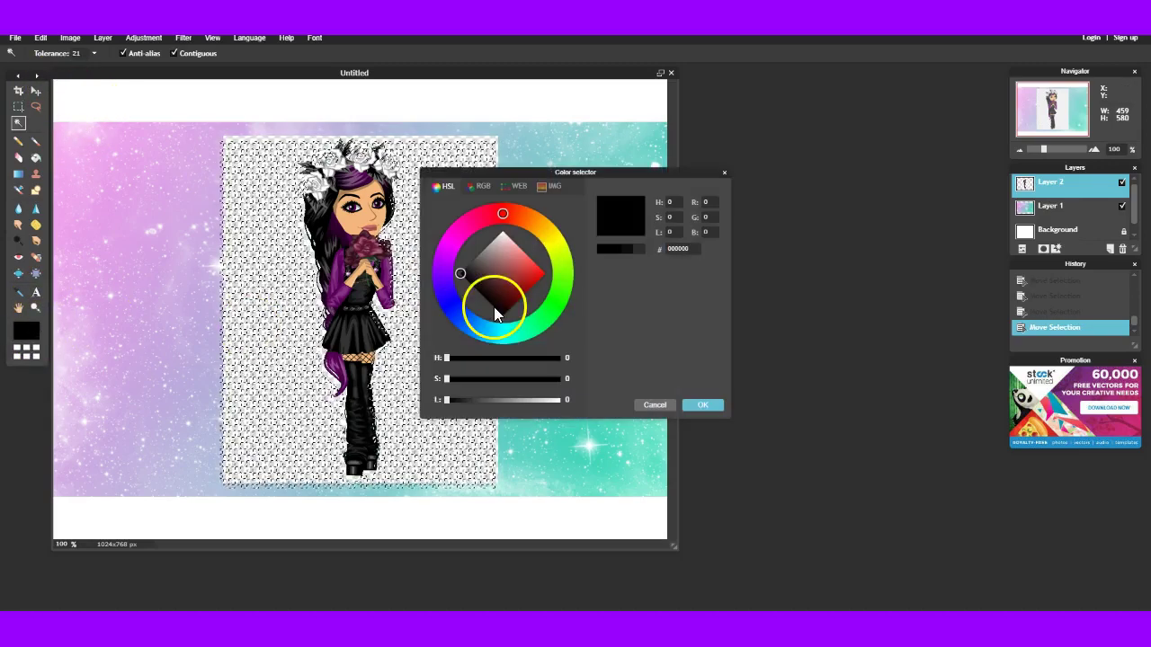
click(665, 407)
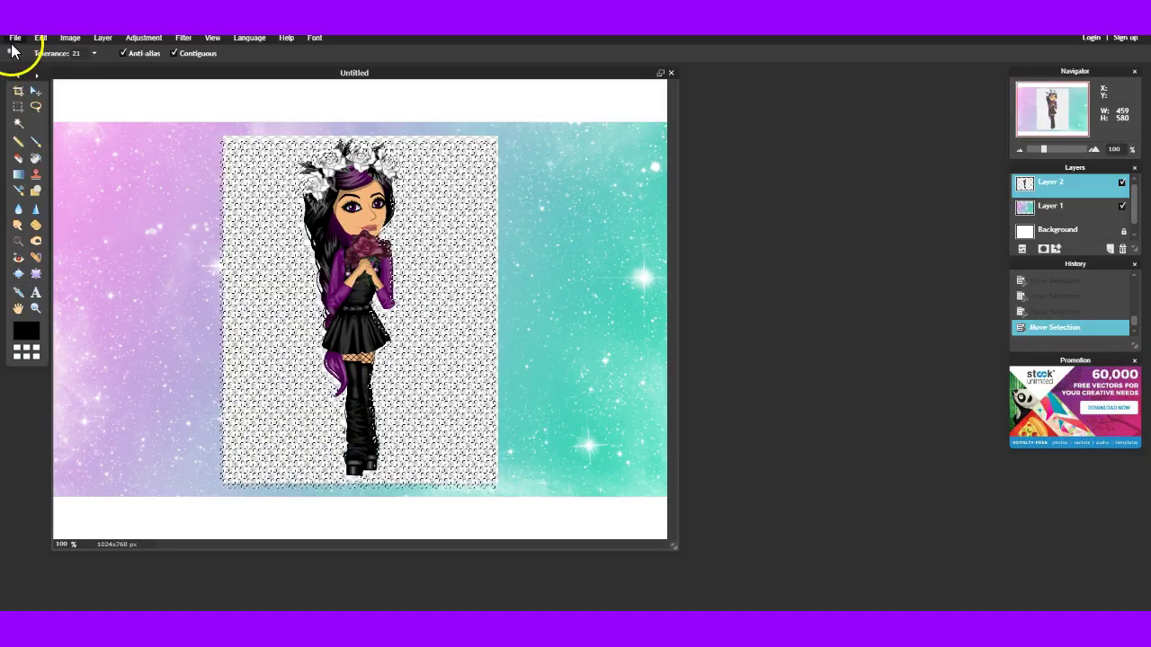
Create a second blank image at 800 x 600 and enlarge its document window
click(15, 37)
click(99, 115)
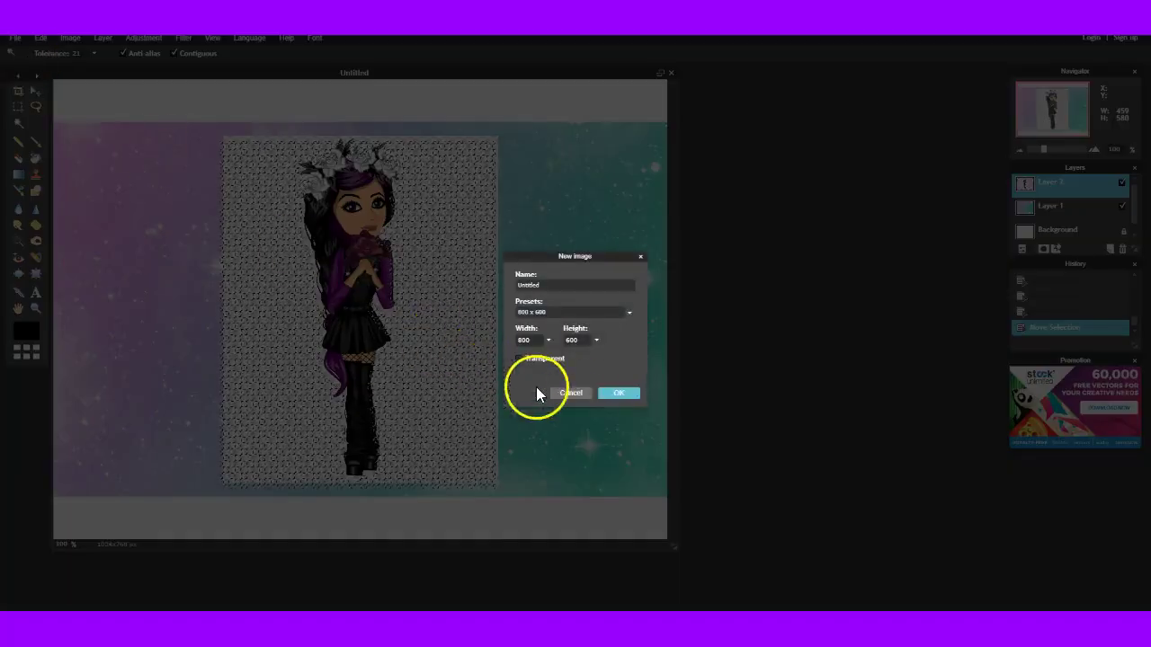
click(603, 393)
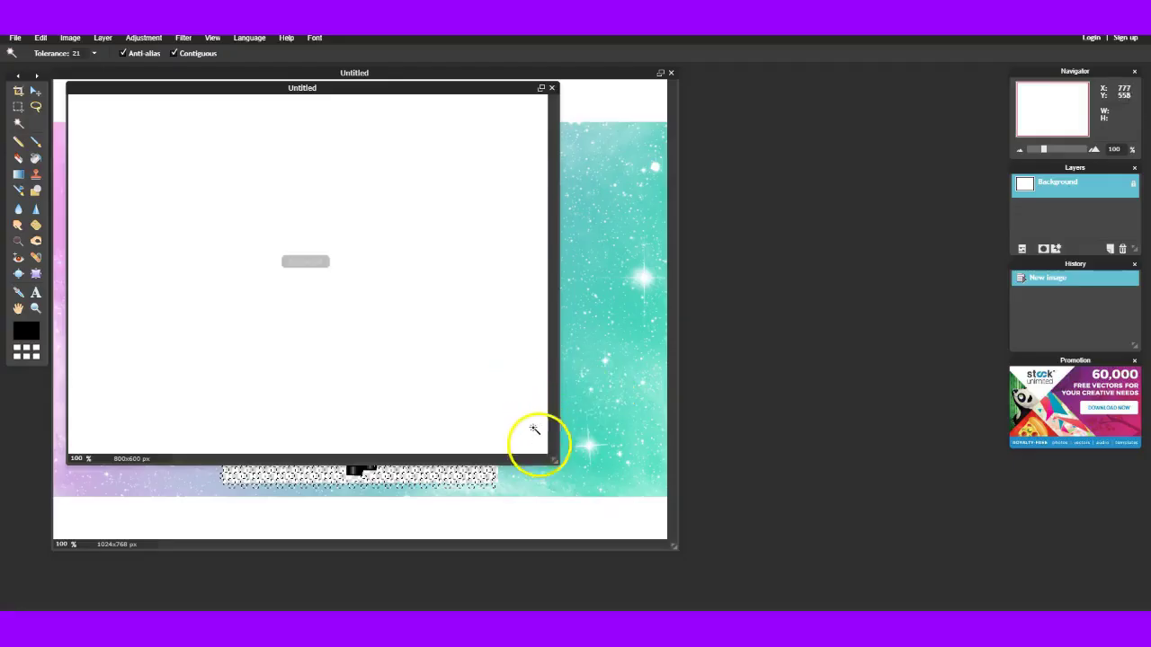
drag(552, 462, 733, 577)
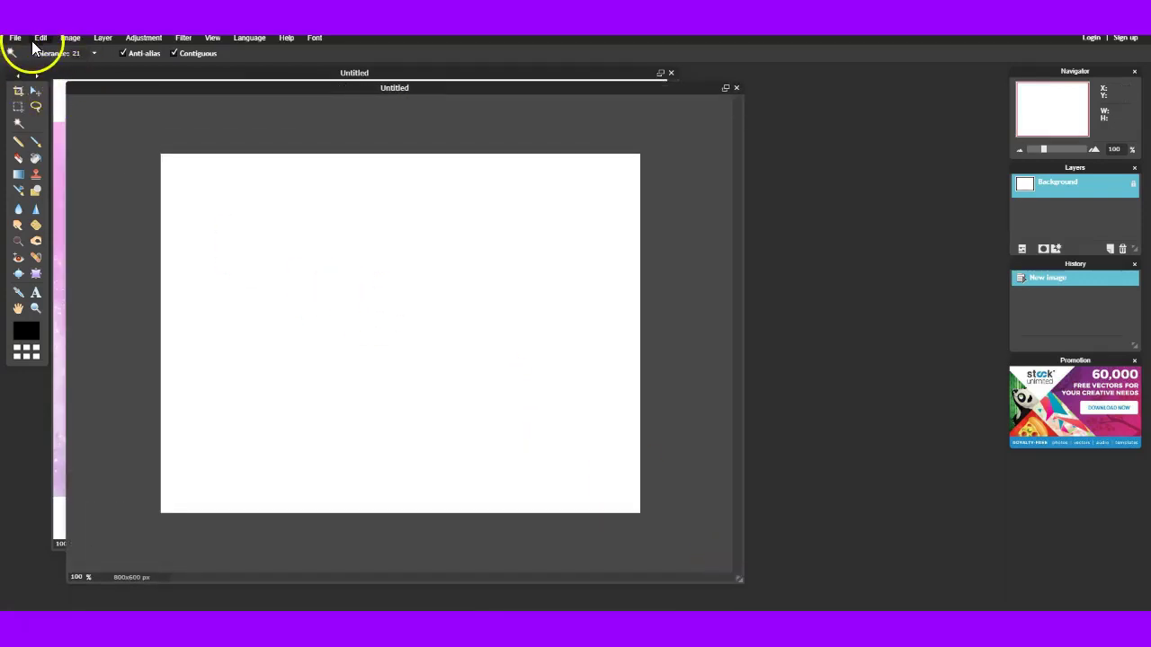
Add the BACKGROUND galaxy picture from the Pictures folder to the 800 x 600 image as a layer
click(41, 39)
mouse_move(62, 41)
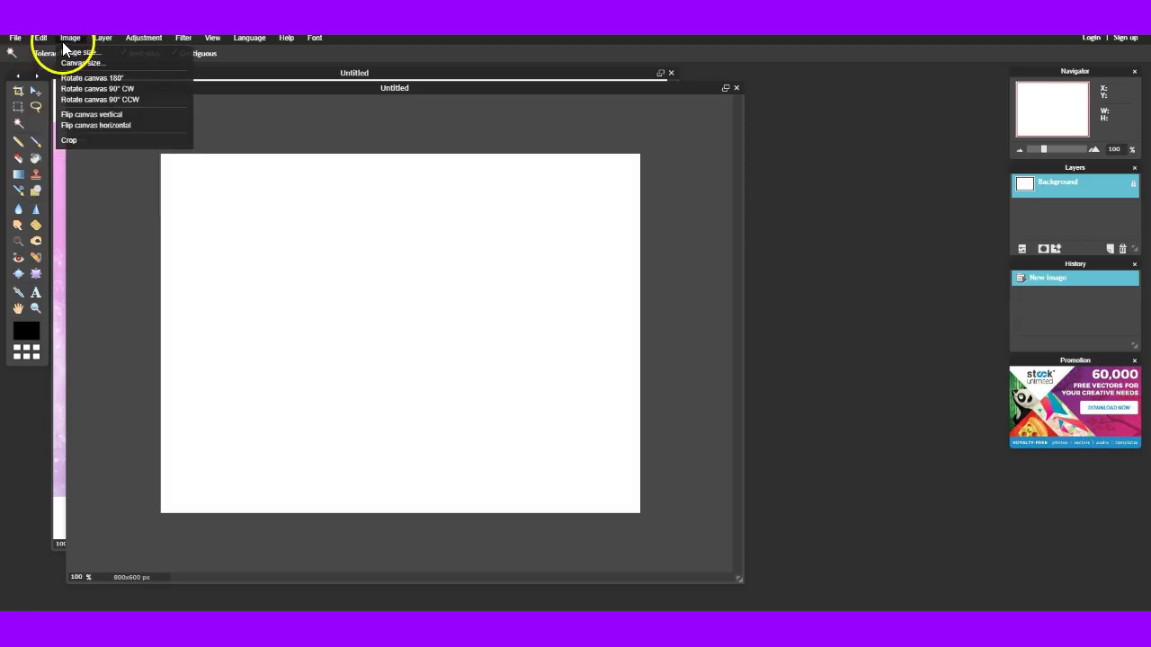
mouse_move(101, 39)
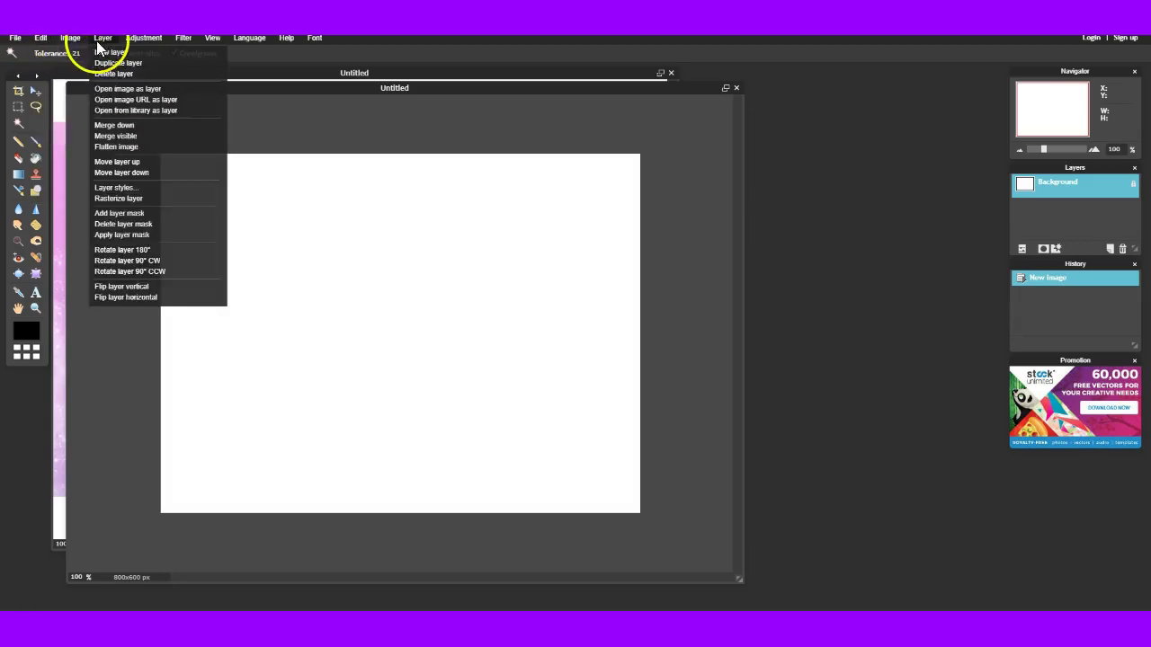
click(131, 89)
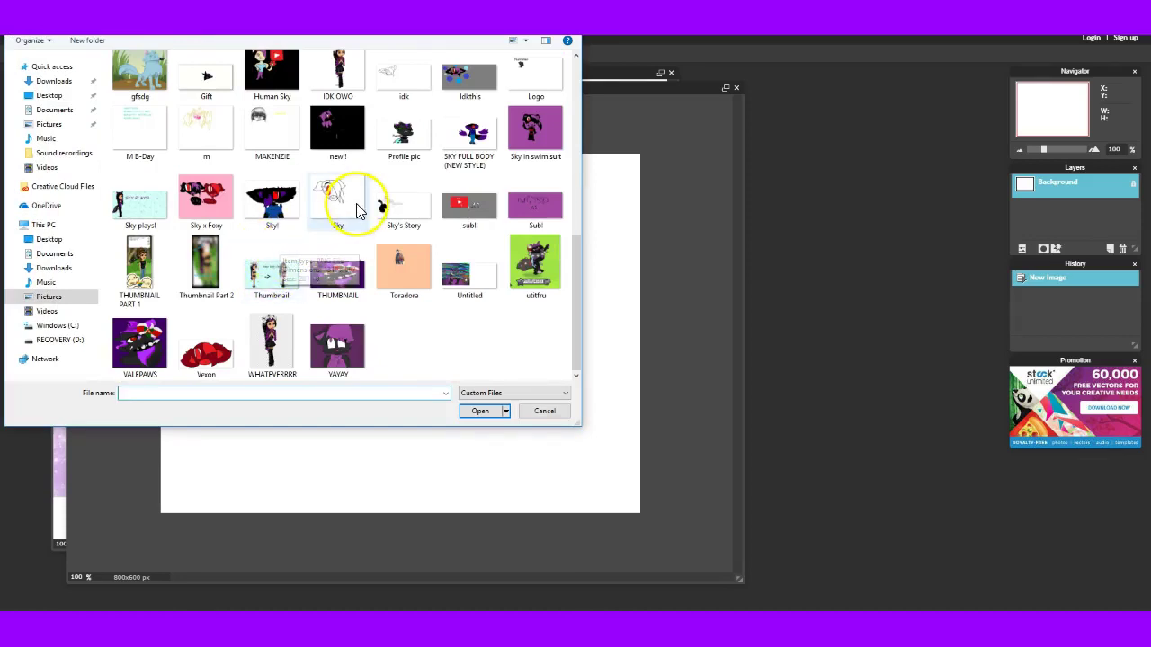
scroll(364, 199, up, 10)
click(466, 104)
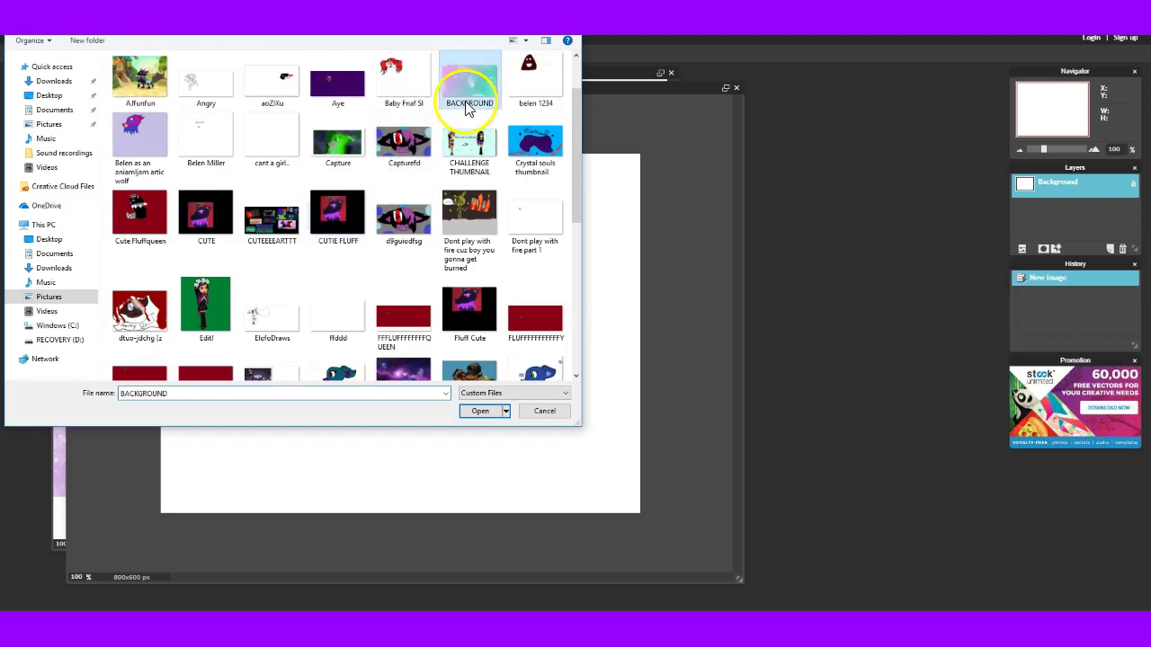
click(498, 408)
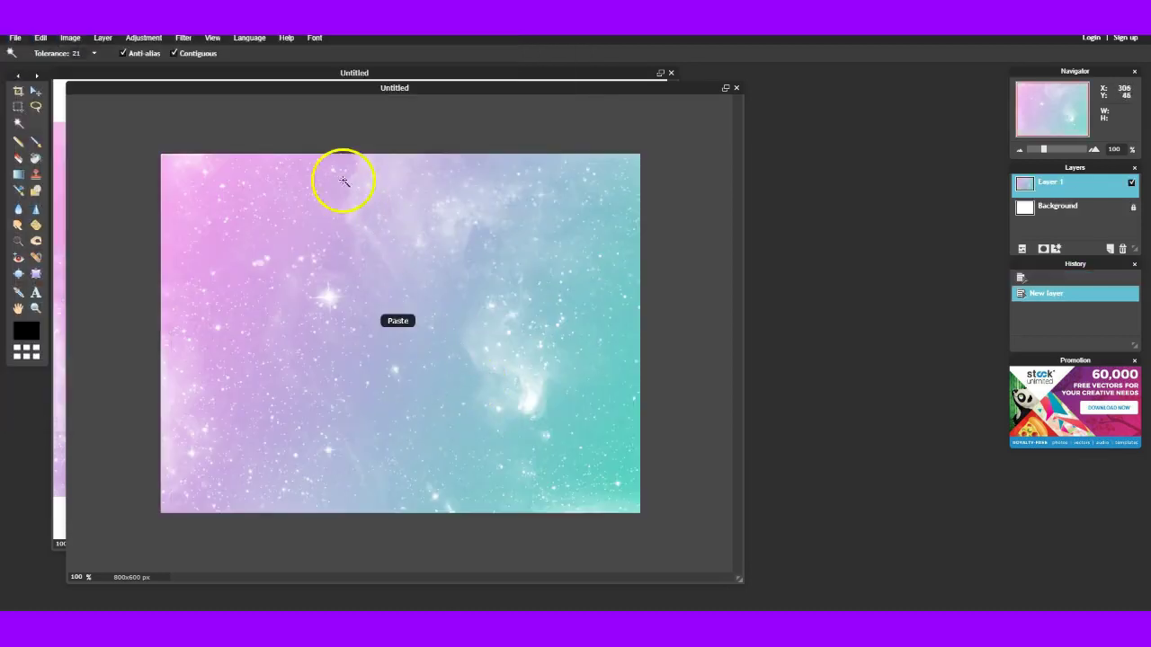
Add the WHATEVERRRR character picture as a layer above the galaxy in the 800 x 600 image
click(102, 39)
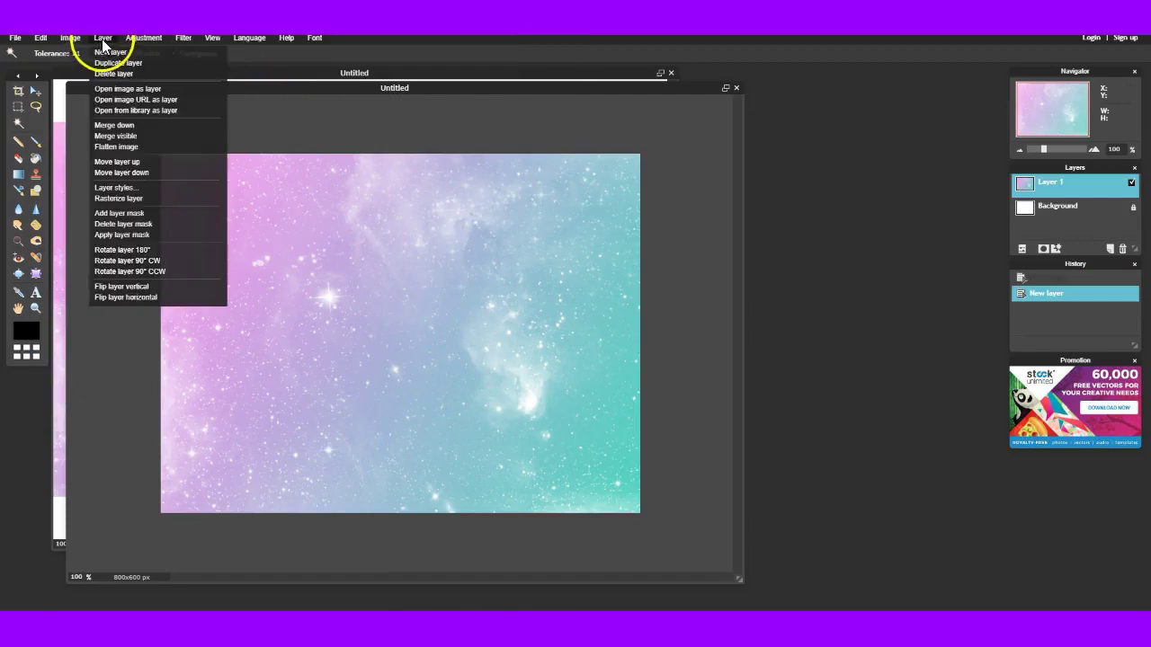
click(126, 88)
scroll(206, 199, down, 10)
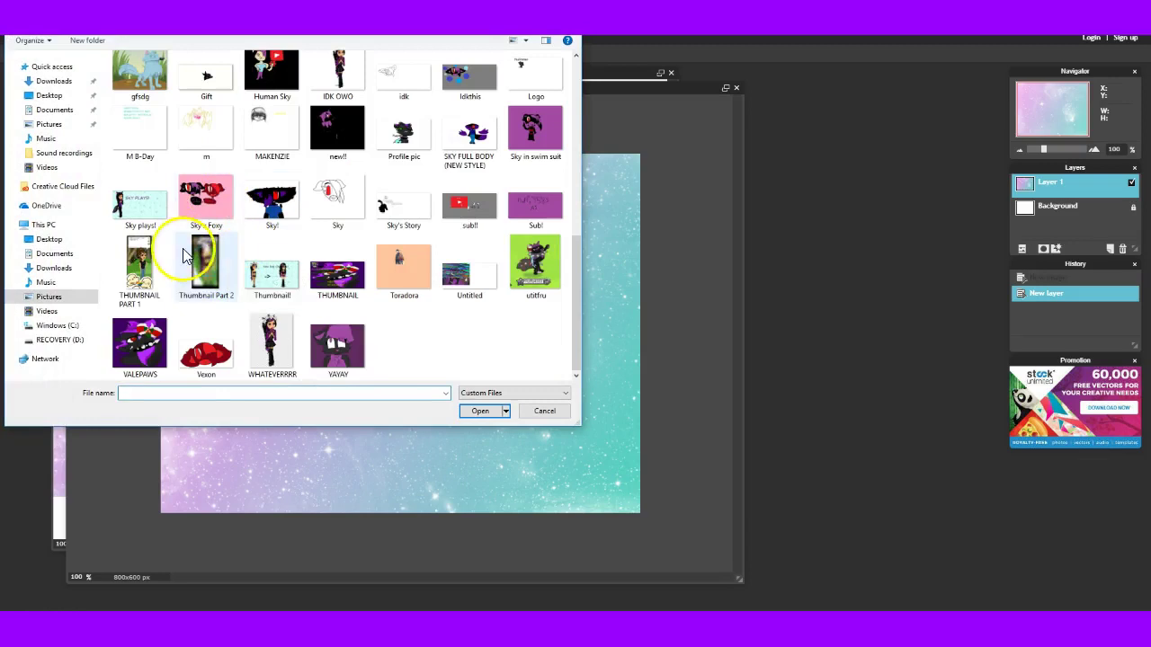
click(272, 358)
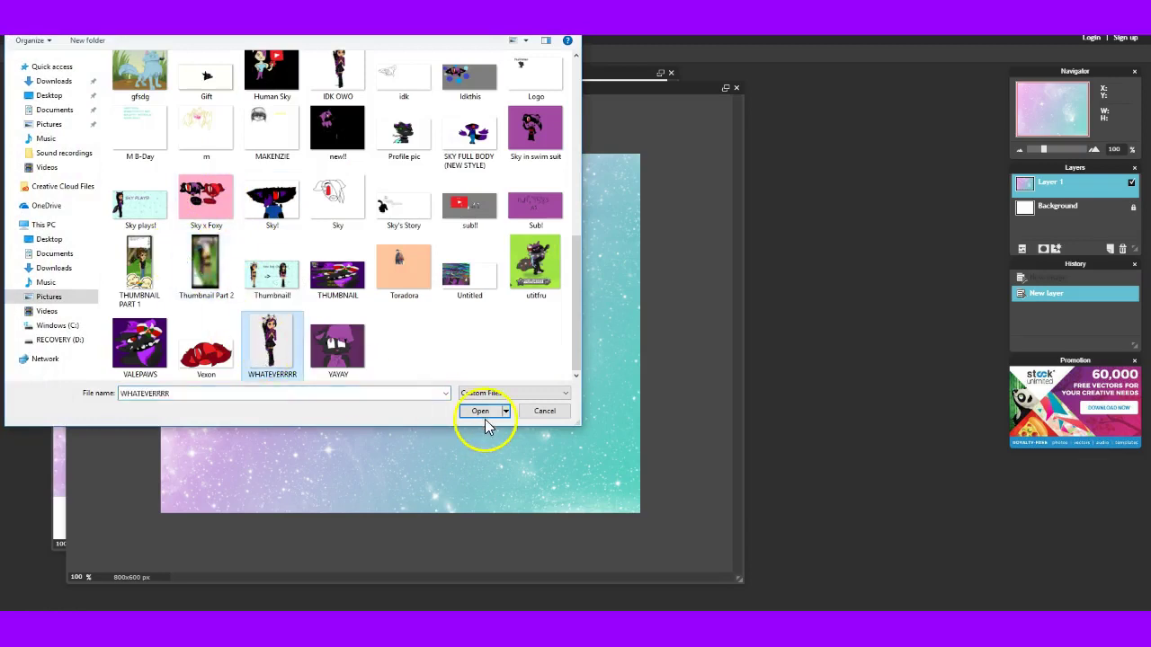
click(480, 411)
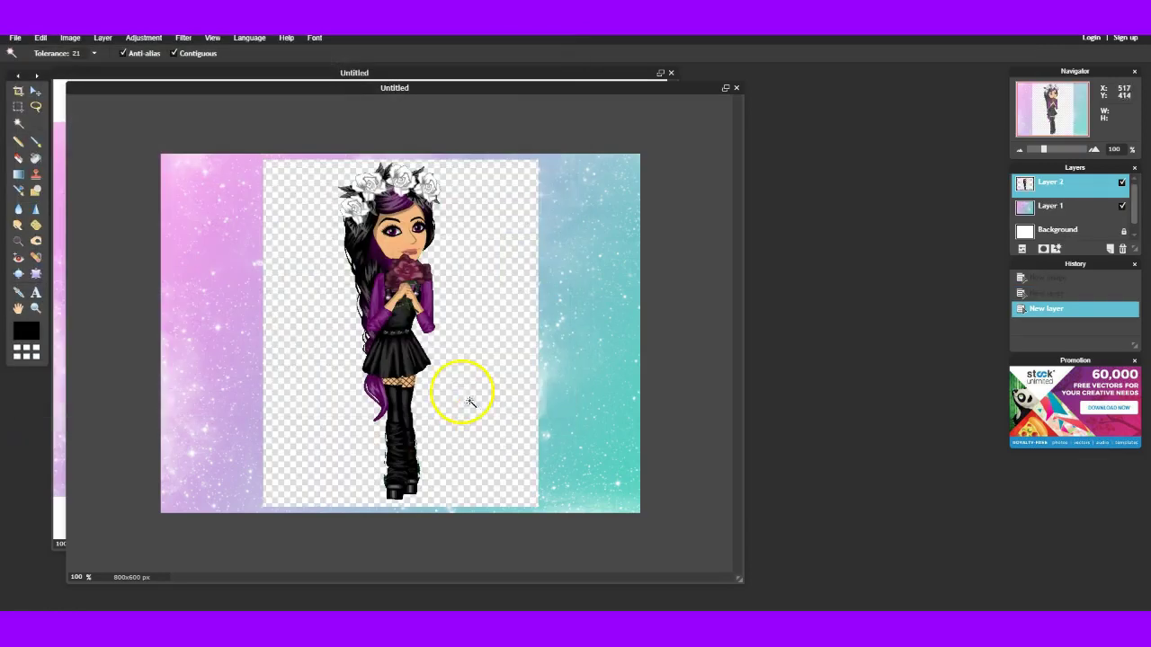
Select the checkered backdrop around the character with the Wand tool and merge Layer 2 down into the galaxy layer
click(288, 239)
click(180, 38)
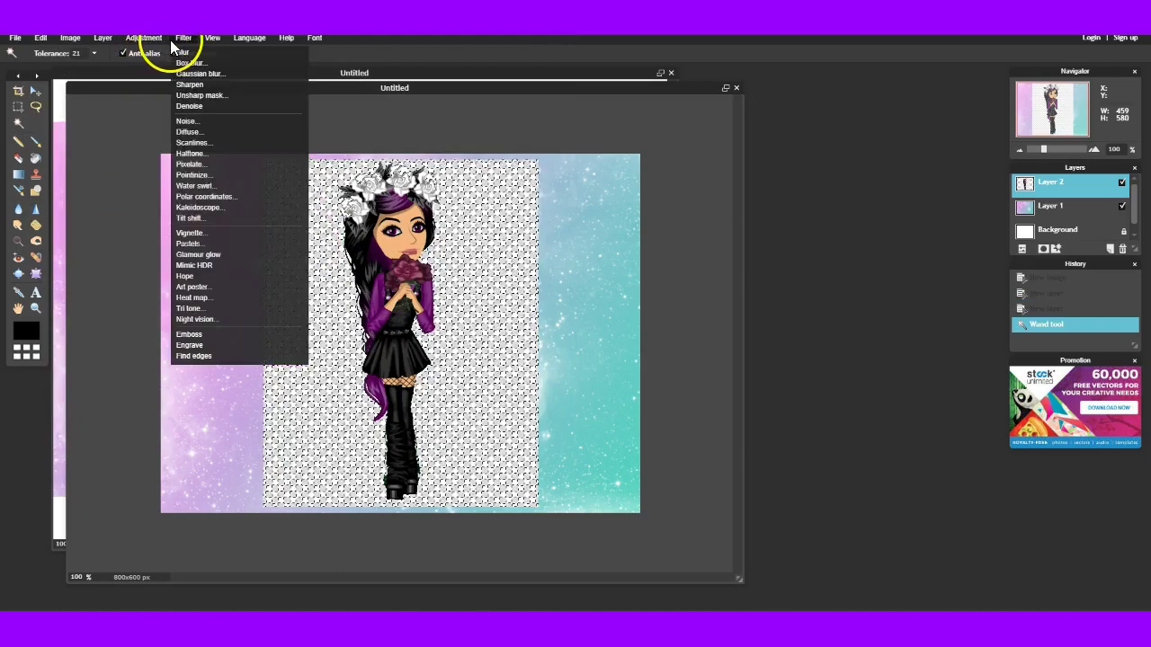
click(101, 38)
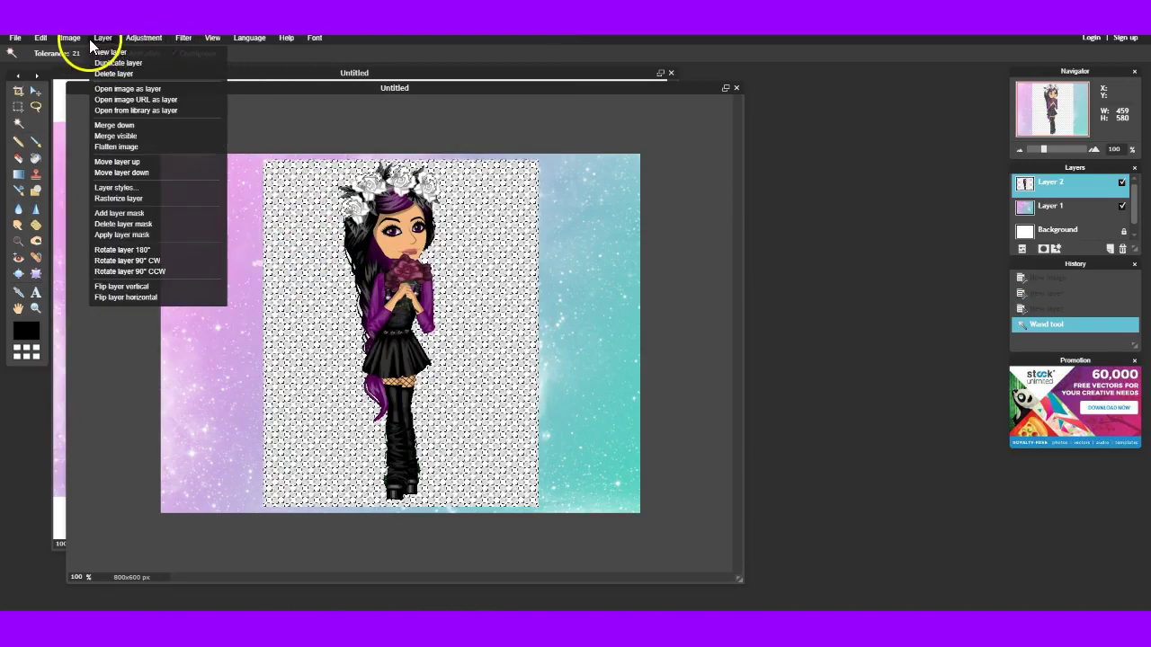
click(126, 126)
Try to merge the visible layers and shift the checkered backdrop selection in both open images
drag(319, 310, 295, 319)
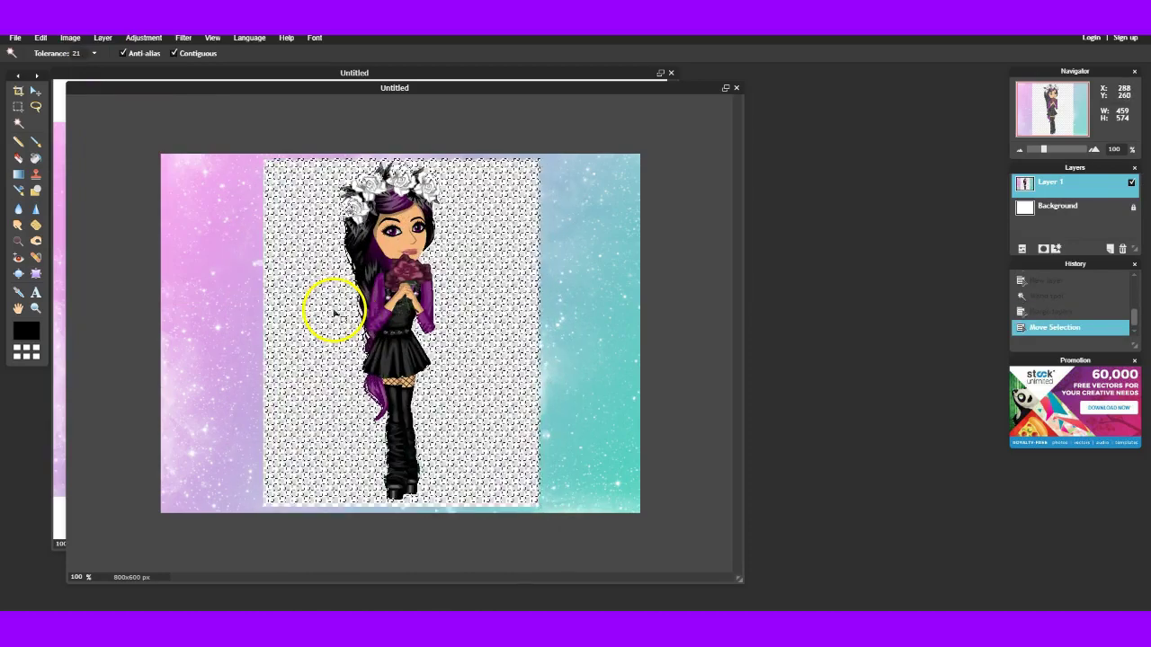
click(1030, 226)
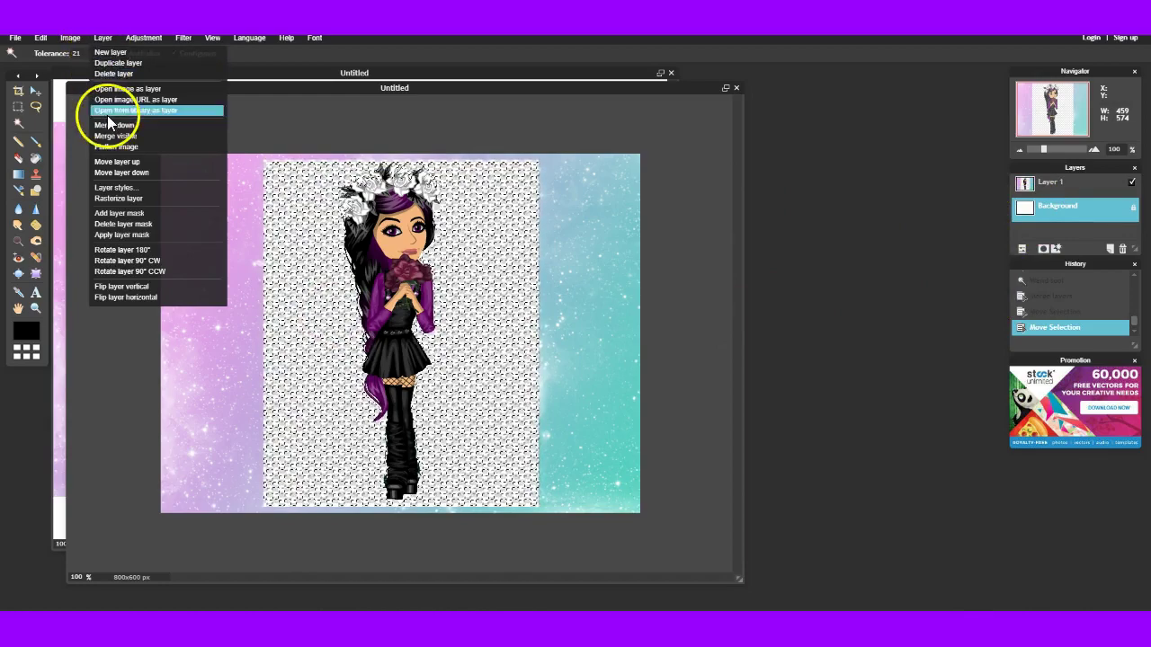
click(139, 136)
click(300, 243)
click(290, 249)
click(404, 386)
click(330, 321)
drag(331, 321, 441, 273)
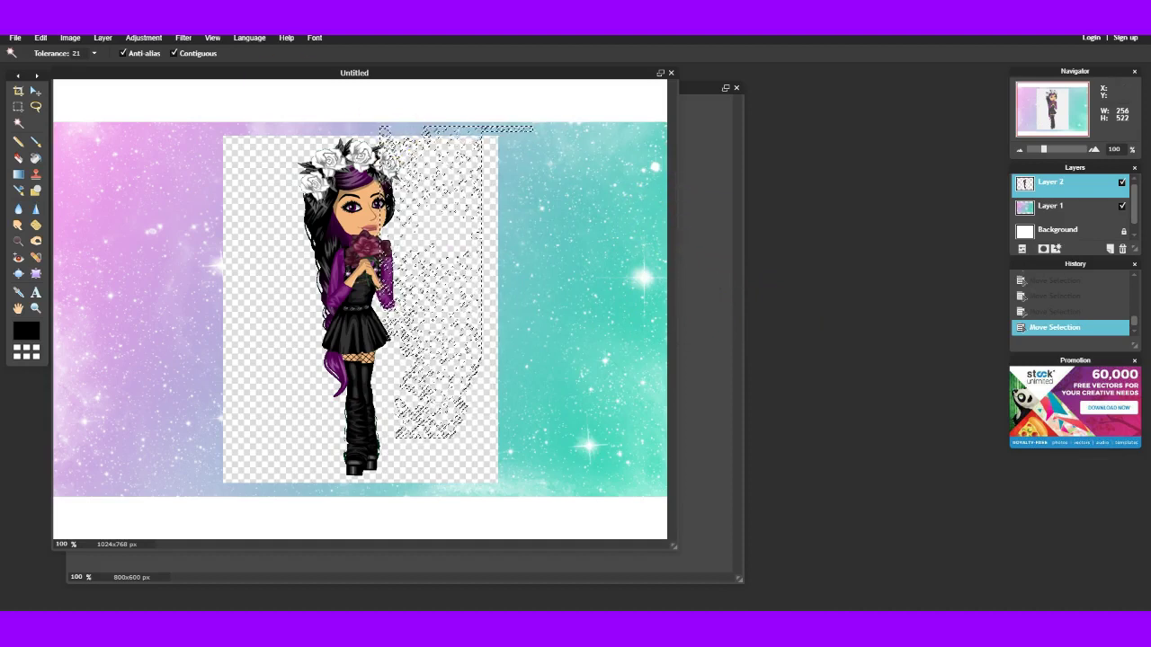
Close the Pixlr Editor page and leave the site without saving the images
click(39, 39)
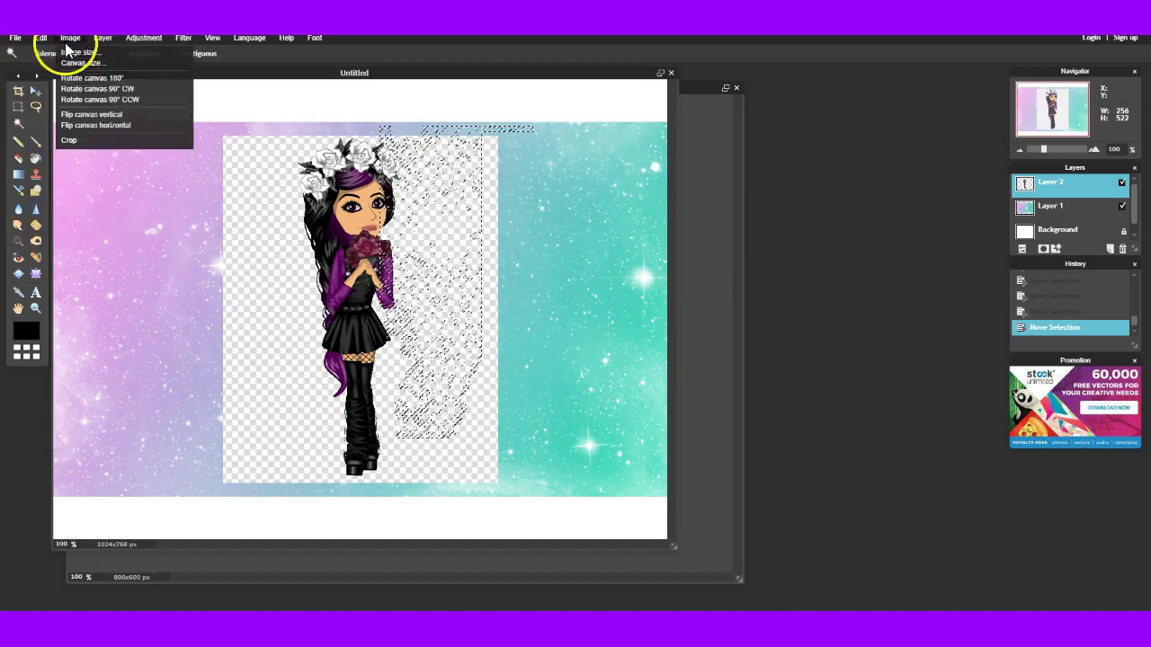
key(ctrl+w)
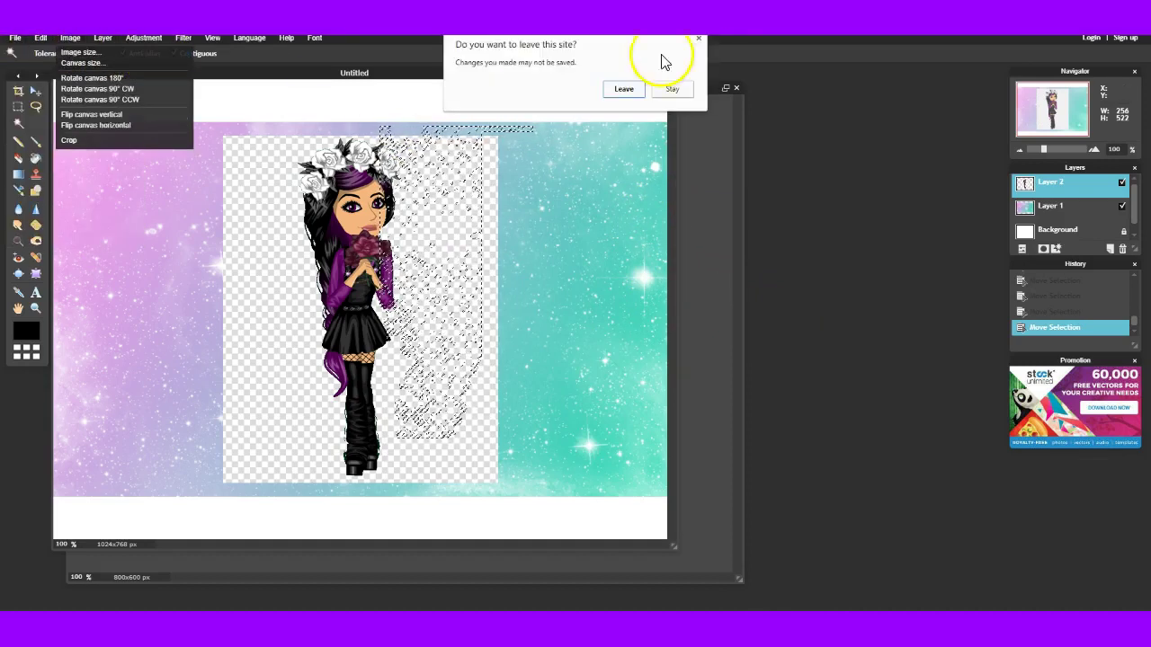
click(627, 88)
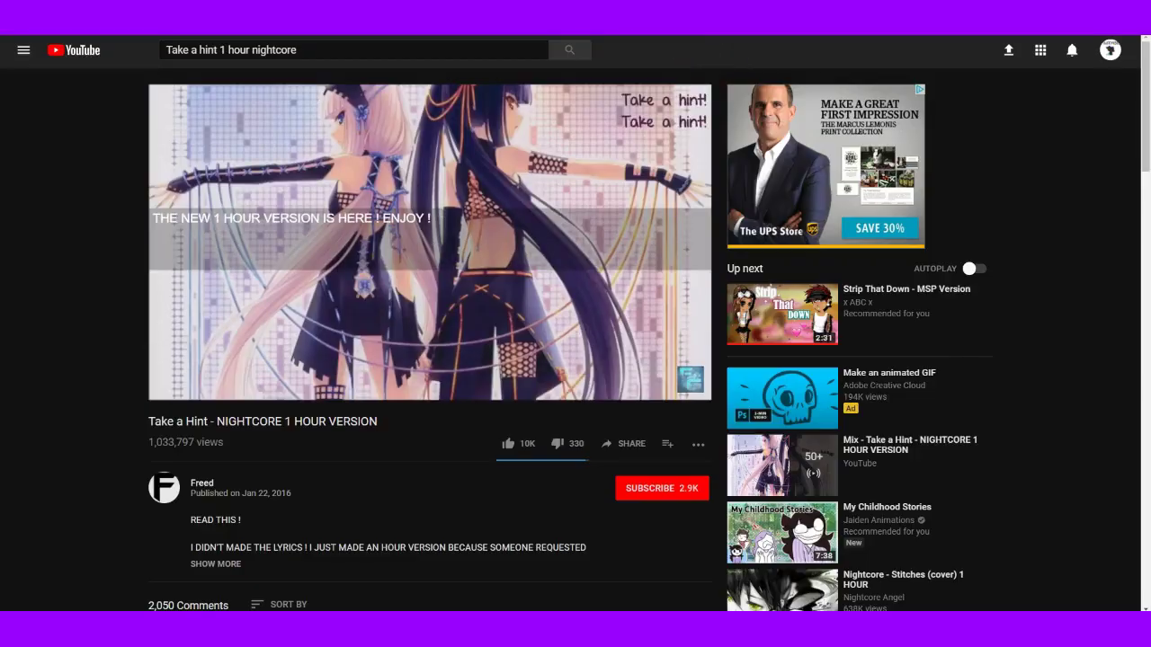
Switch to YouTube and search for "HOW DO YOU WORK PIXLR. COM LOL"
key(ctrl+t)
click(394, 257)
triple_click(243, 50)
key(BackSpace)
text(HOW DO TO)
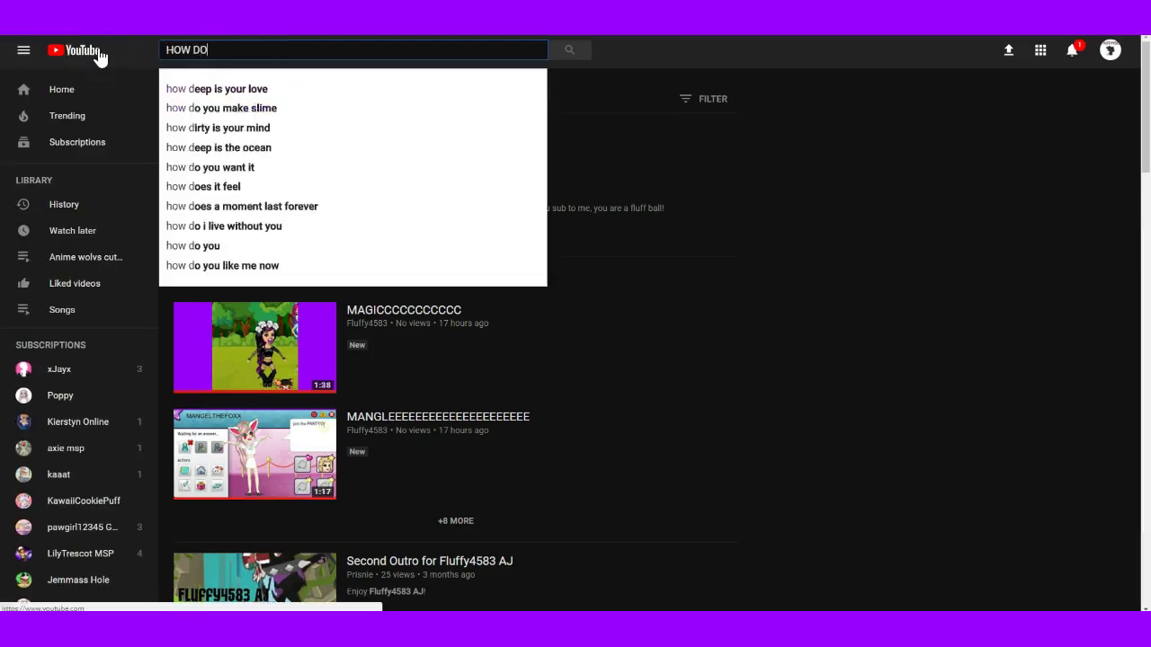
key(BackSpace)
key(BackSpace)
text(YOU WORK PI)
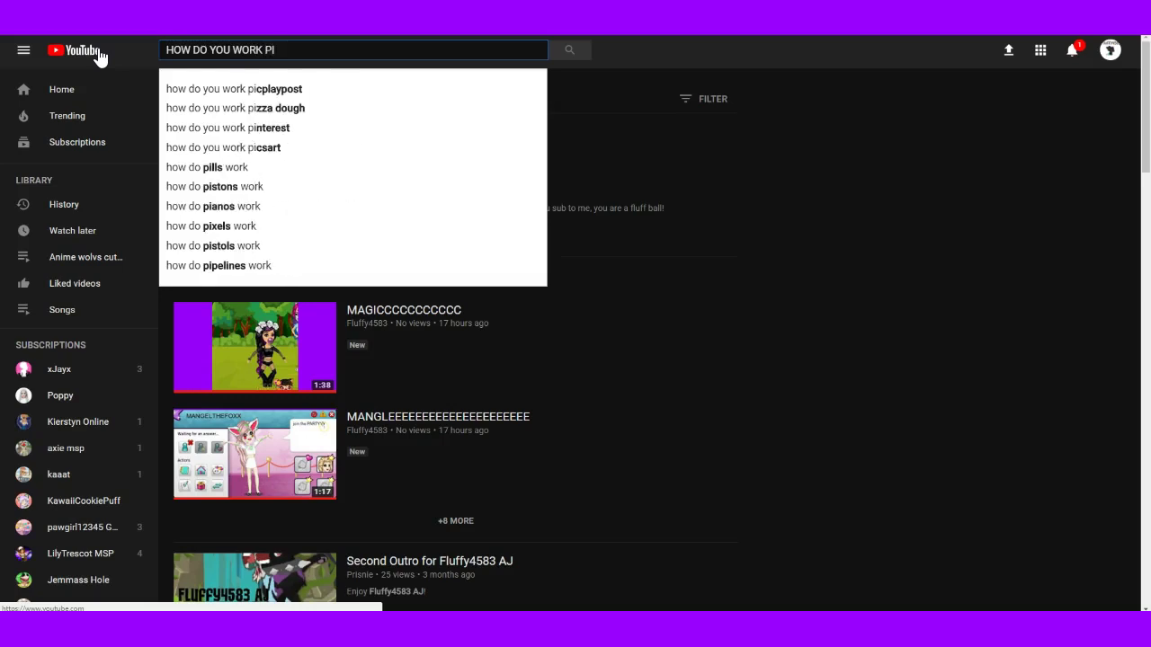
text(XLR. C)
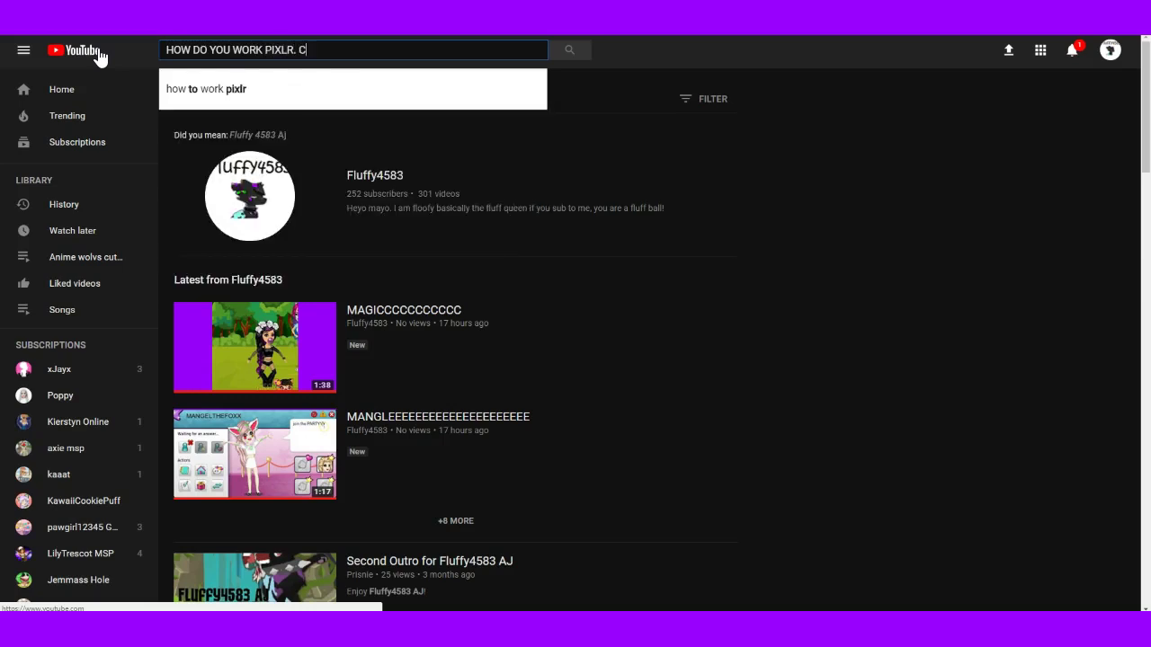
text(OM LOL)
key(Return)
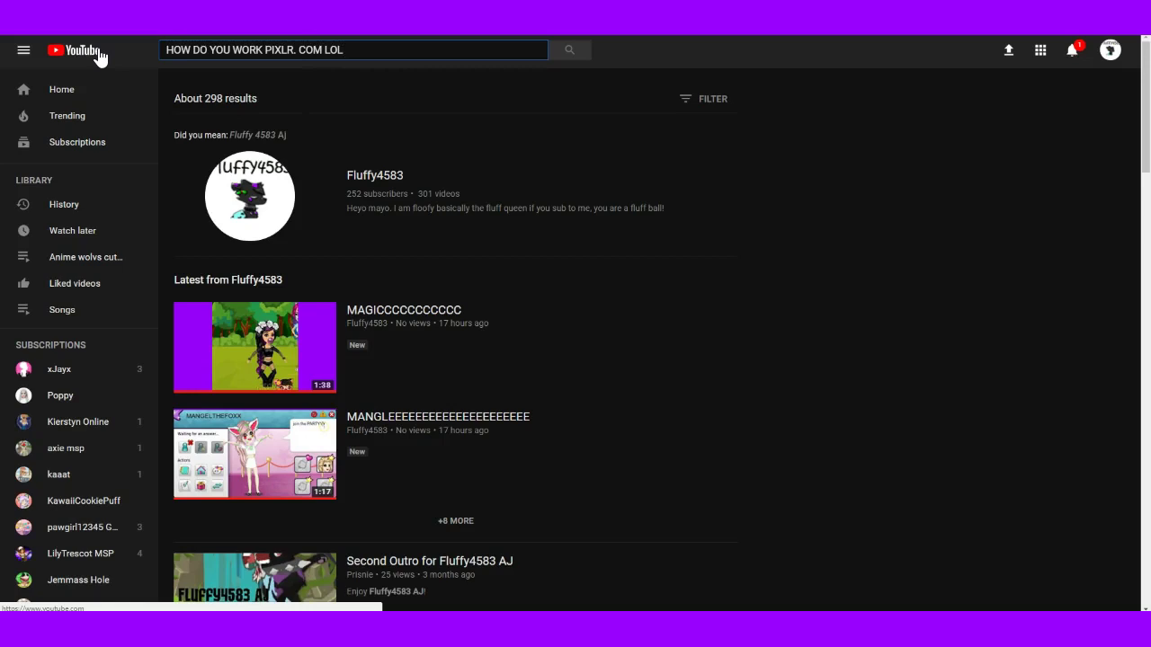
click(263, 81)
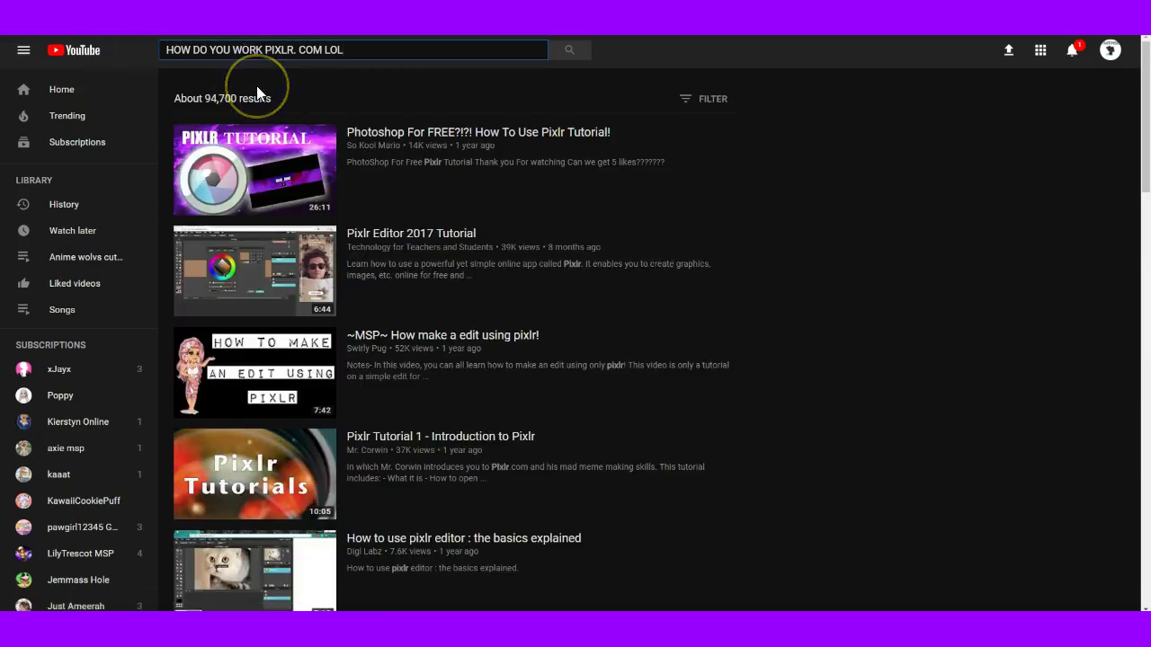
click(361, 49)
drag(362, 49, 326, 44)
Switch to Notepad, write "K Imma watch 50 vids brb!", clear the message, and minimize the window
key(alt+Tab)
click(372, 301)
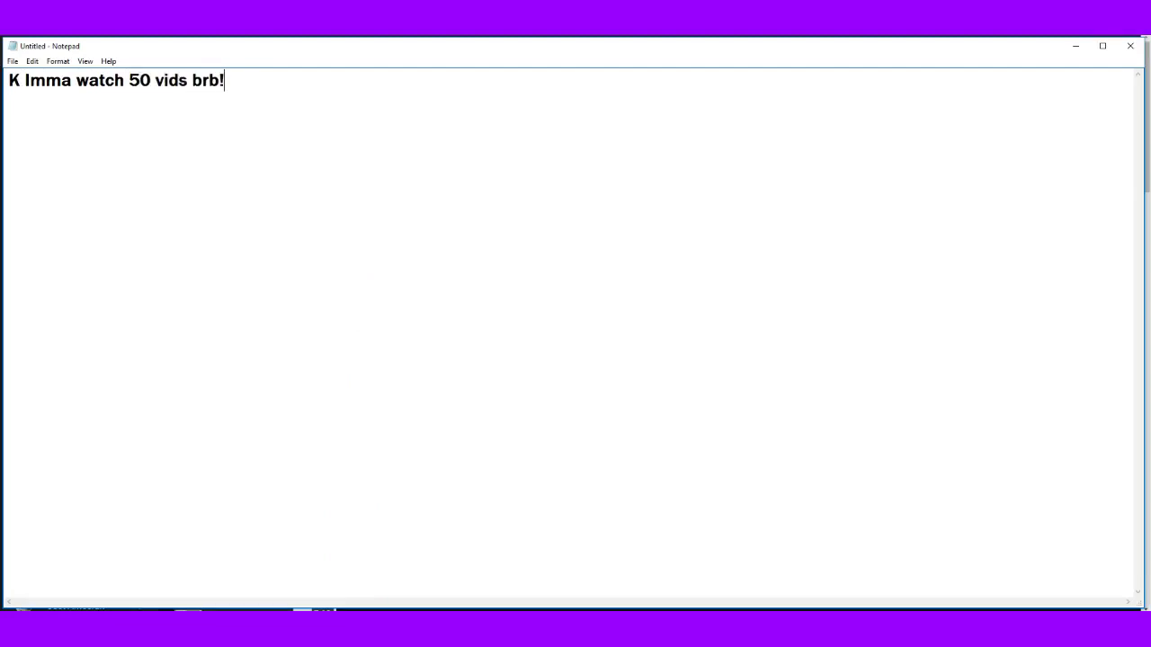
key(ctrl+a)
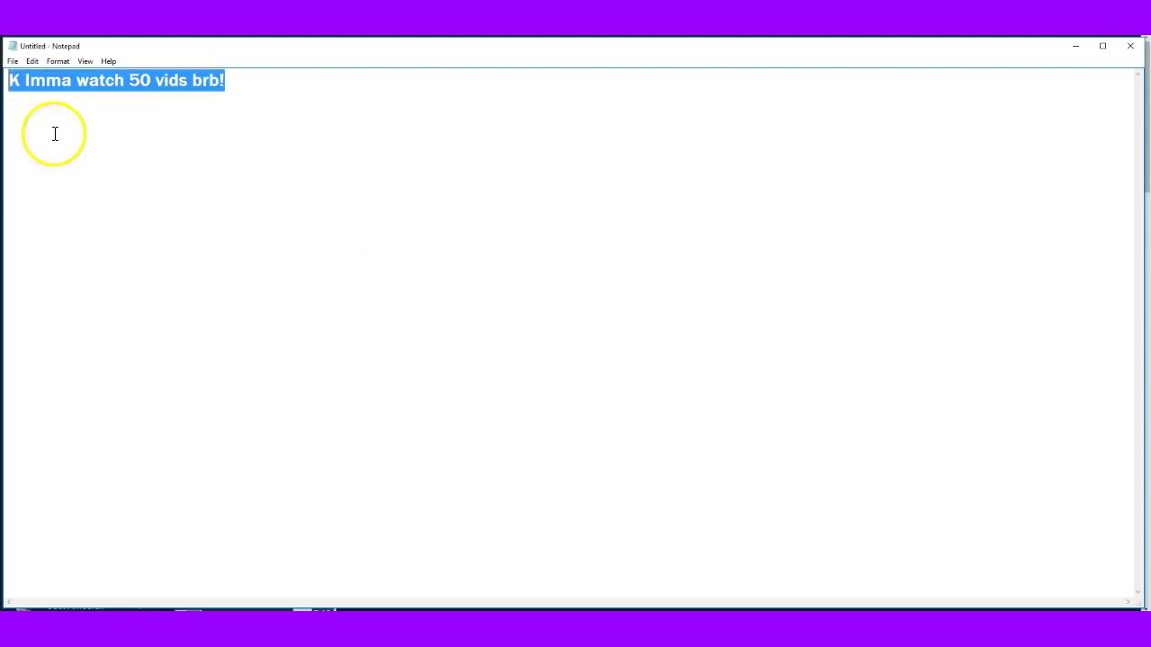
key(BackSpace)
click(1077, 47)
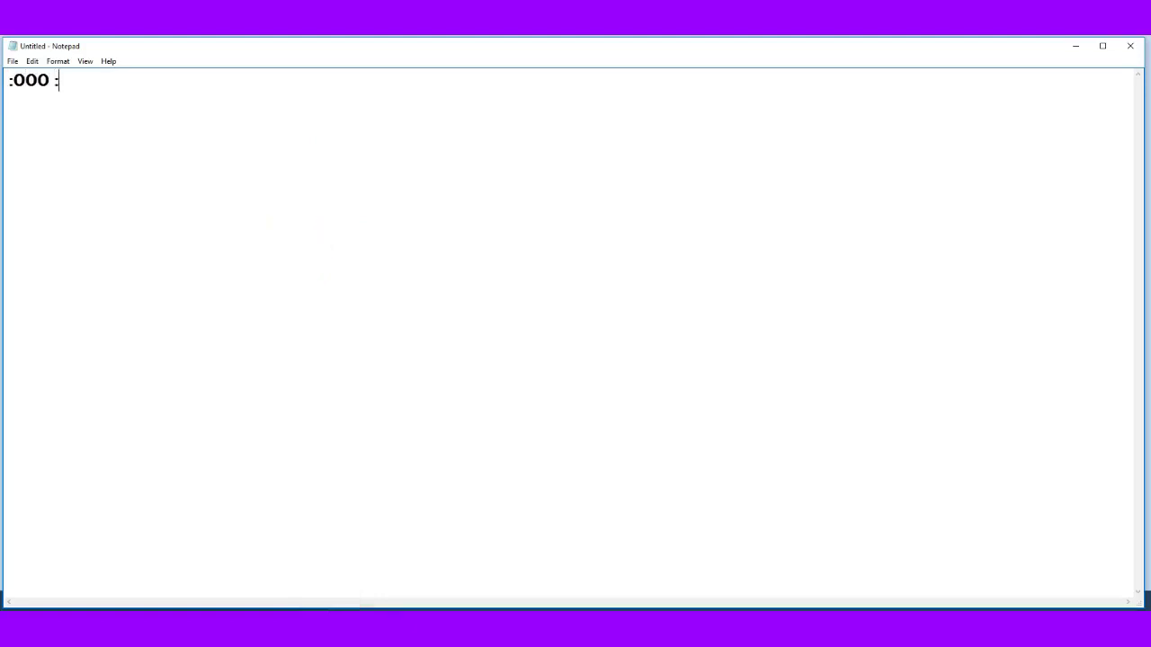
Write ":OOO :OOO HSFOIUG:FUSOI:GUSO:GFSUIO" in Notepad and minimize the window
text(HSFOIUG:FUSOI:GUSO)
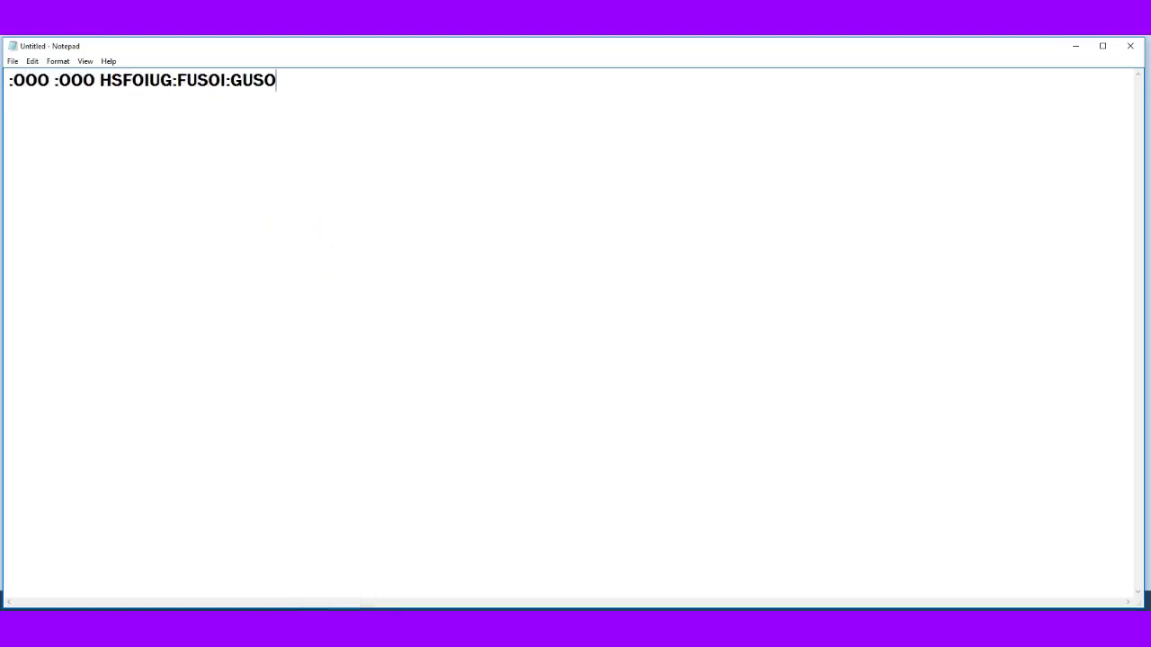
text(:GFSUIO)
click(1075, 46)
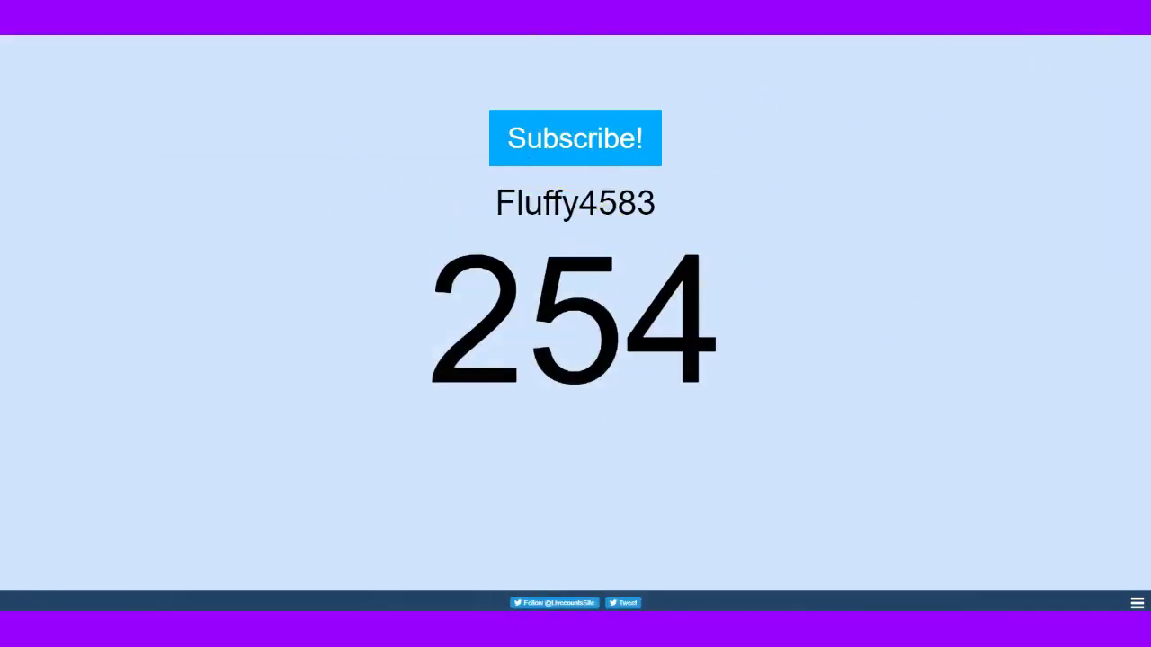
Switch to YouTube, open the newest comment notification, and view the comments under its video
key(ctrl+t)
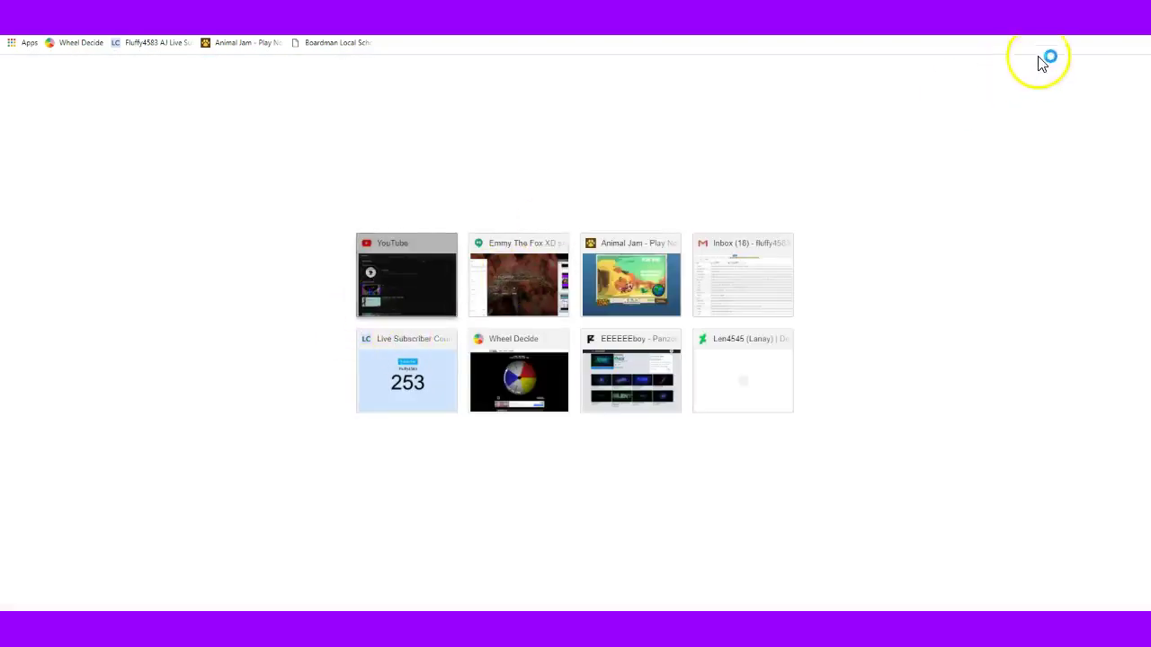
key(ctrl+w)
click(1069, 49)
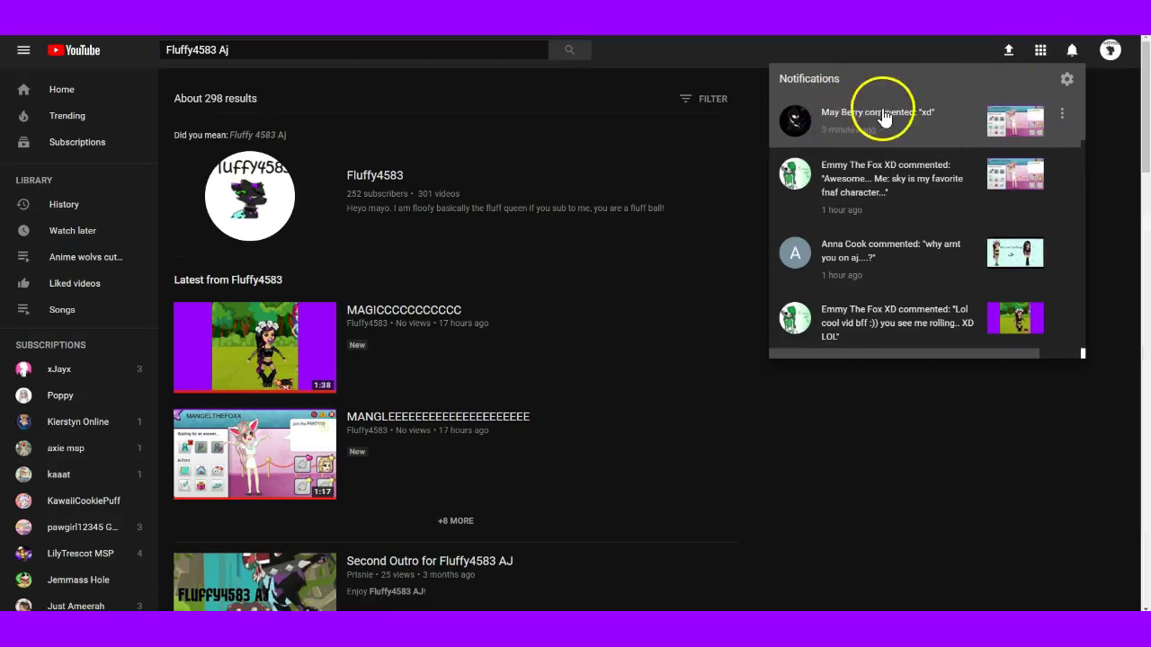
click(806, 122)
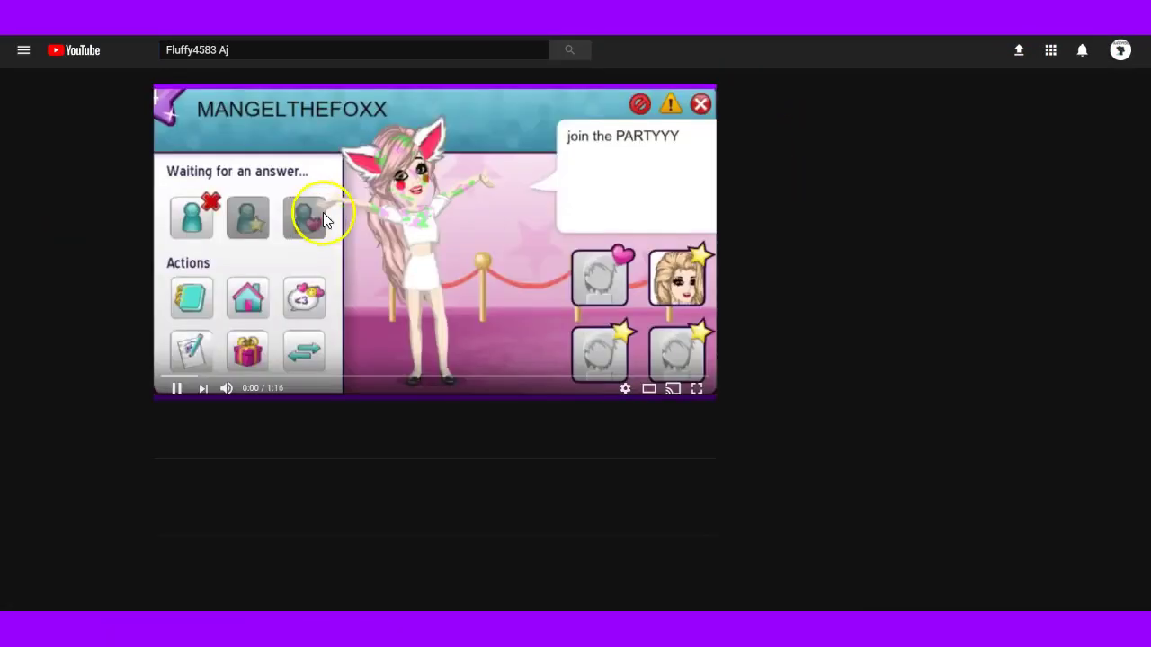
scroll(357, 270, down, 10)
scroll(300, 347, up, 2)
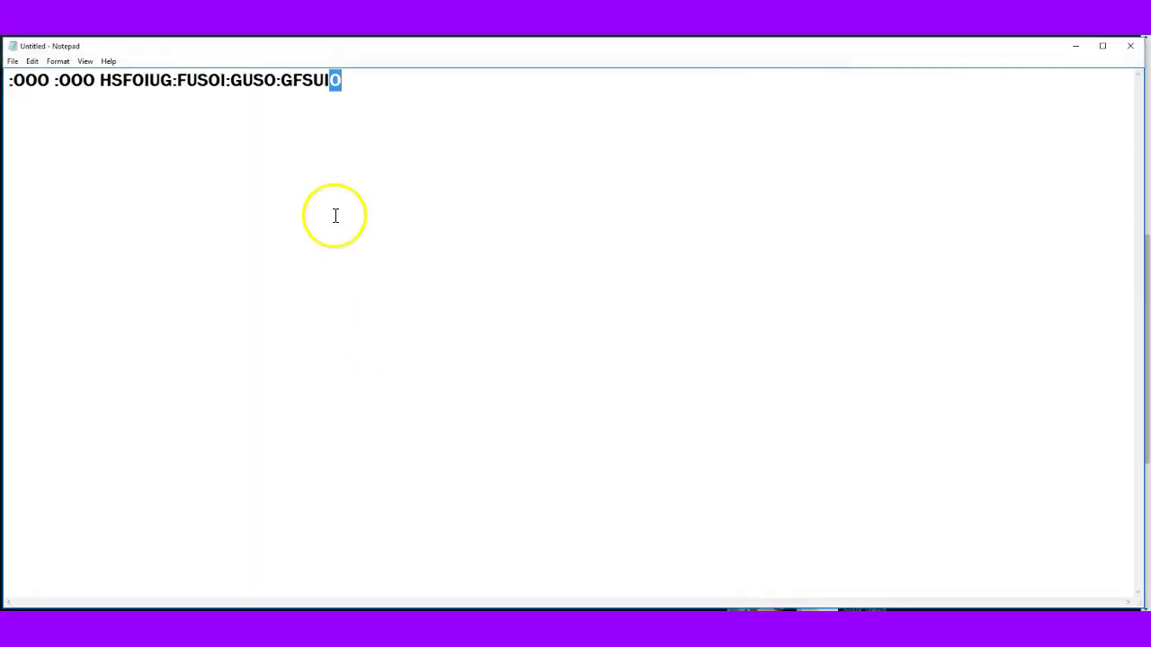
Switch to Notepad and replace its text with the commenter's name followed by "has became A floof ball!"
drag(334, 215, 220, 112)
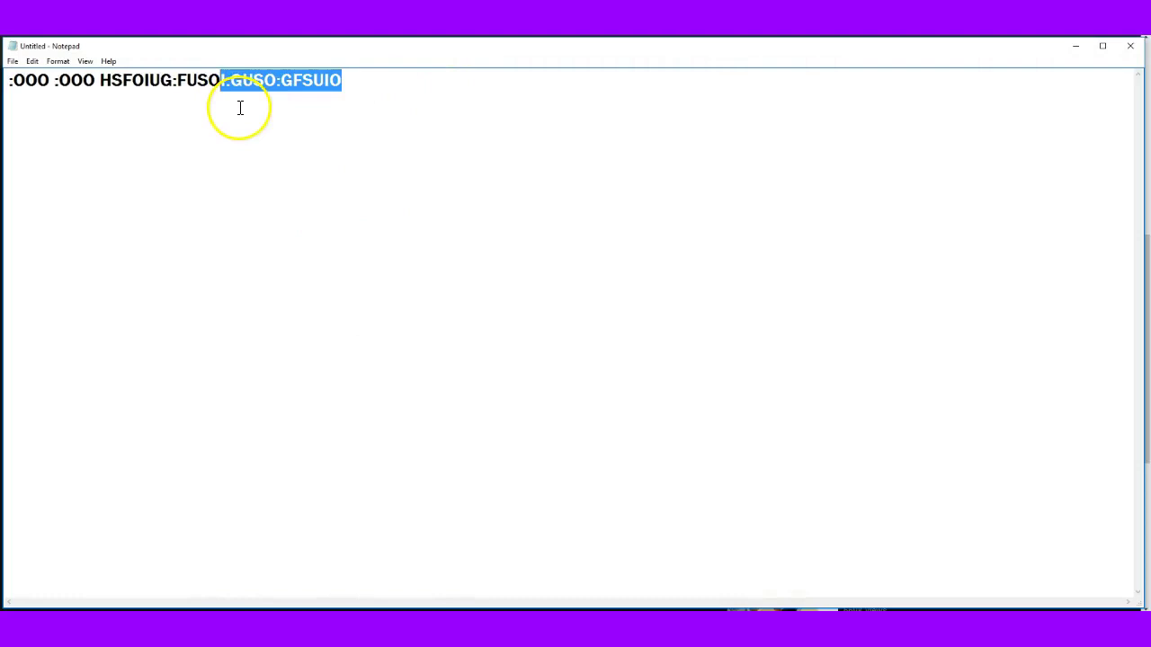
key(BackSpace)
key(BackSpace)
key(BackSpace)
key(BackSpace)
key(BackSpace)
key(BackSpace)
key(BackSpace)
key(BackSpace)
key(BackSpace)
key(BackSpace)
key(BackSpace)
key(BackSpace)
key(BackSpace)
key(BackSpace)
key(BackSpace)
key(BackSpace)
key(BackSpace)
key(BackSpace)
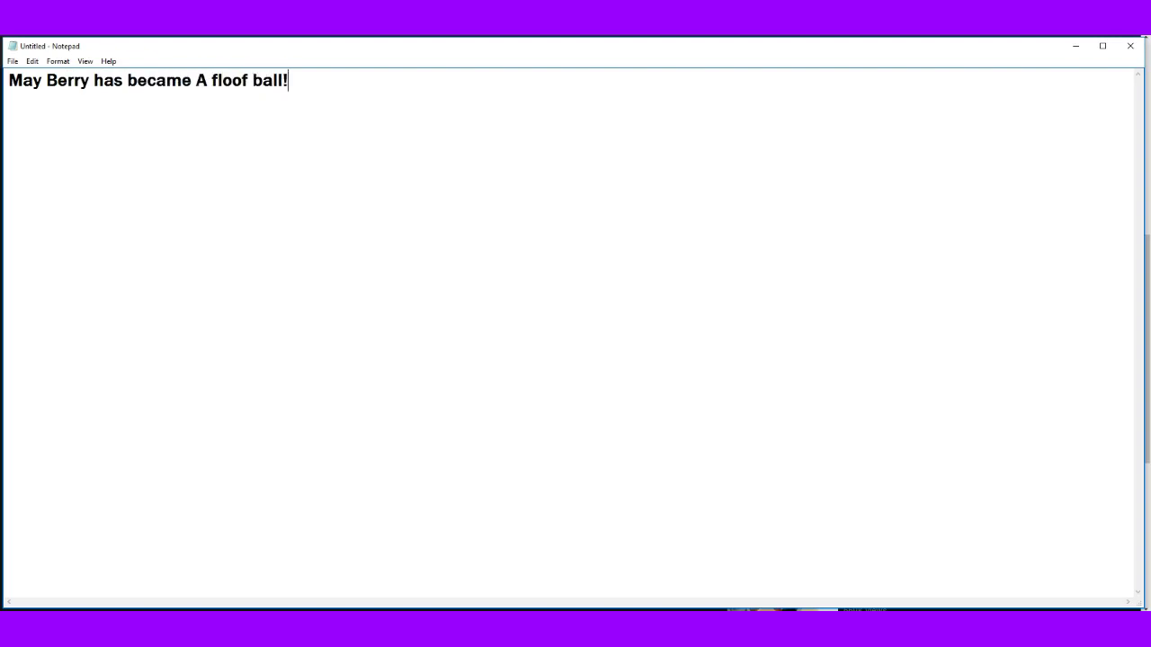
Replace the whole Notepad message with "WOWOWOWOWOOWOW HOOOOOOOOOOOOOOO"
key(ctrl+a)
key(BackSpace)
text(WOWOWOWO)
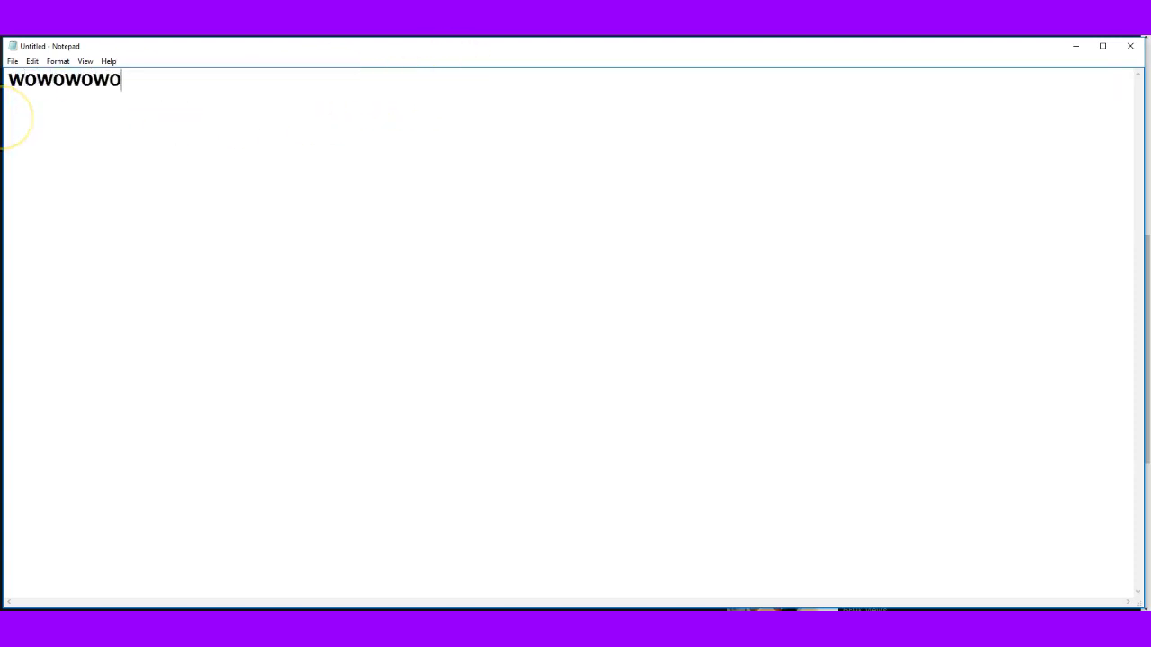
text(WOOWOW HOOOOOOOOOOOOOOO)
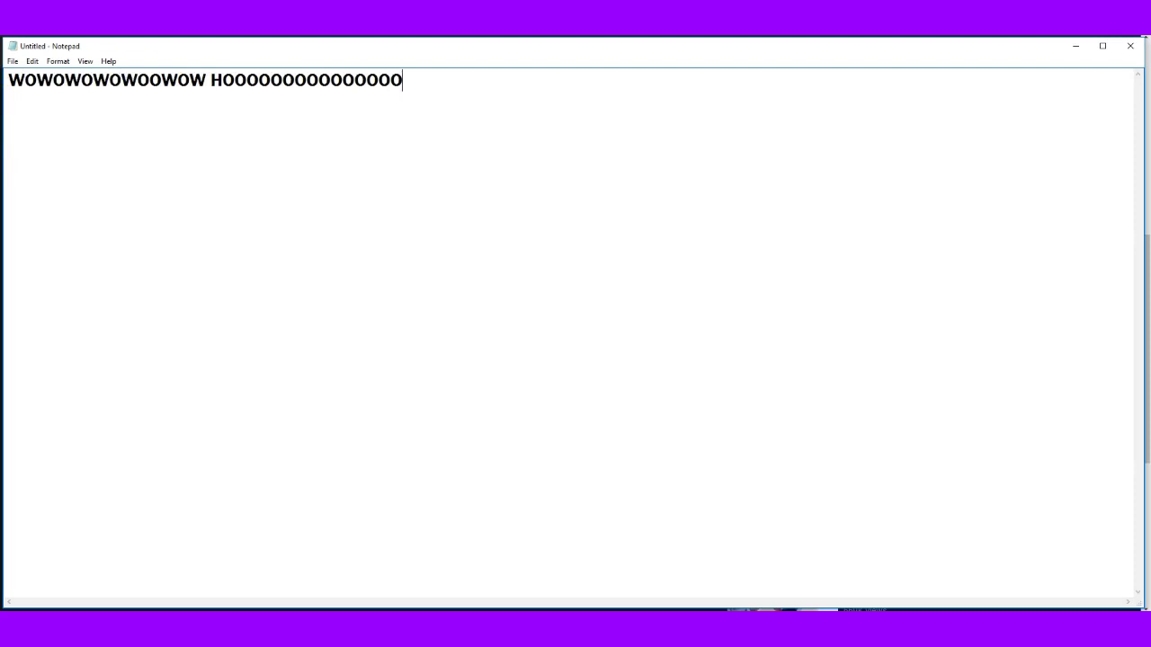
Replace the Notepad message with "Lel Lemme go find vids no" and erase it again
key(ctrl+a)
key(BackSpace)
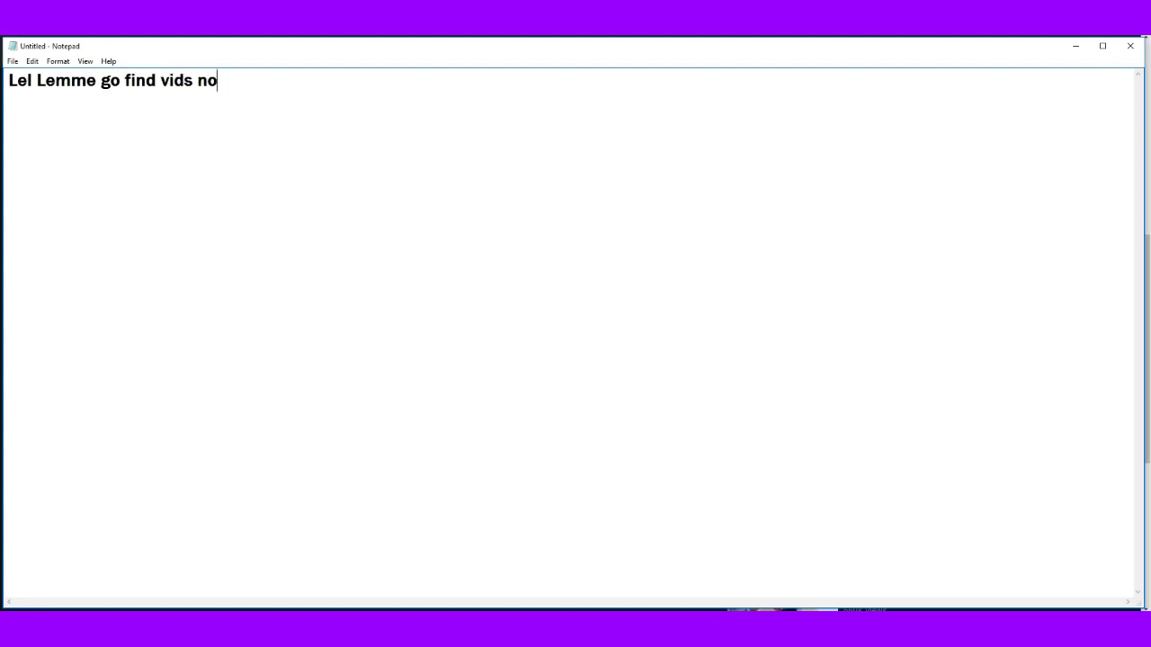
key(ctrl+a)
key(BackSpace)
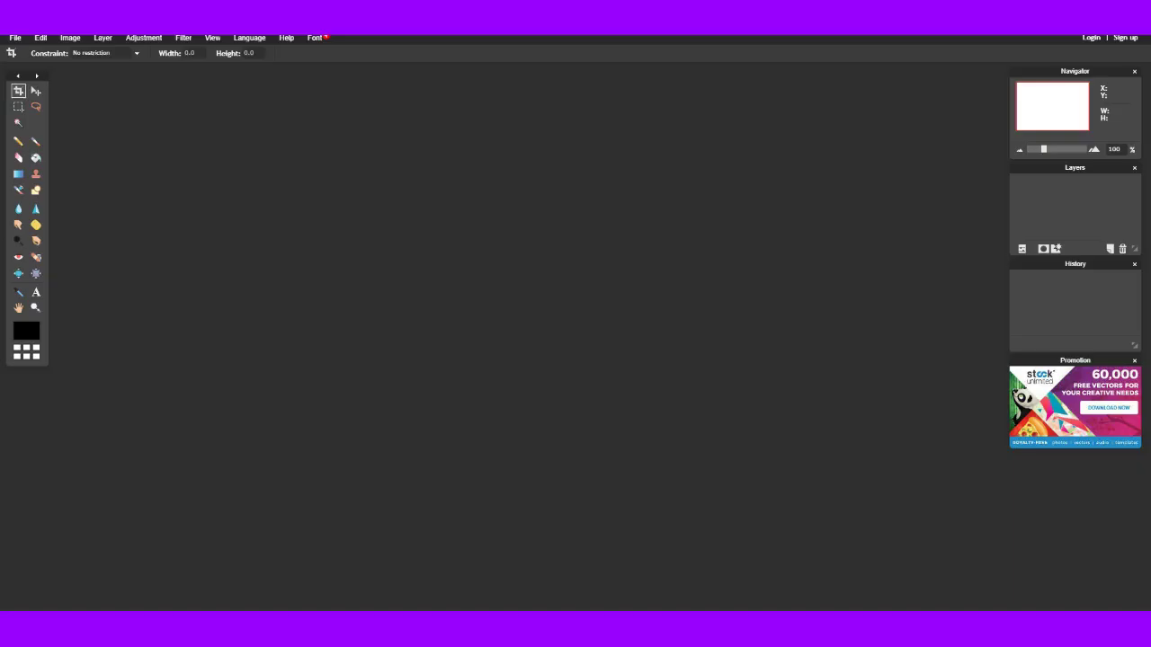
In Pixlr Editor, create a new blank image 1280 pixels wide and 720 pixels high
click(12, 39)
click(42, 55)
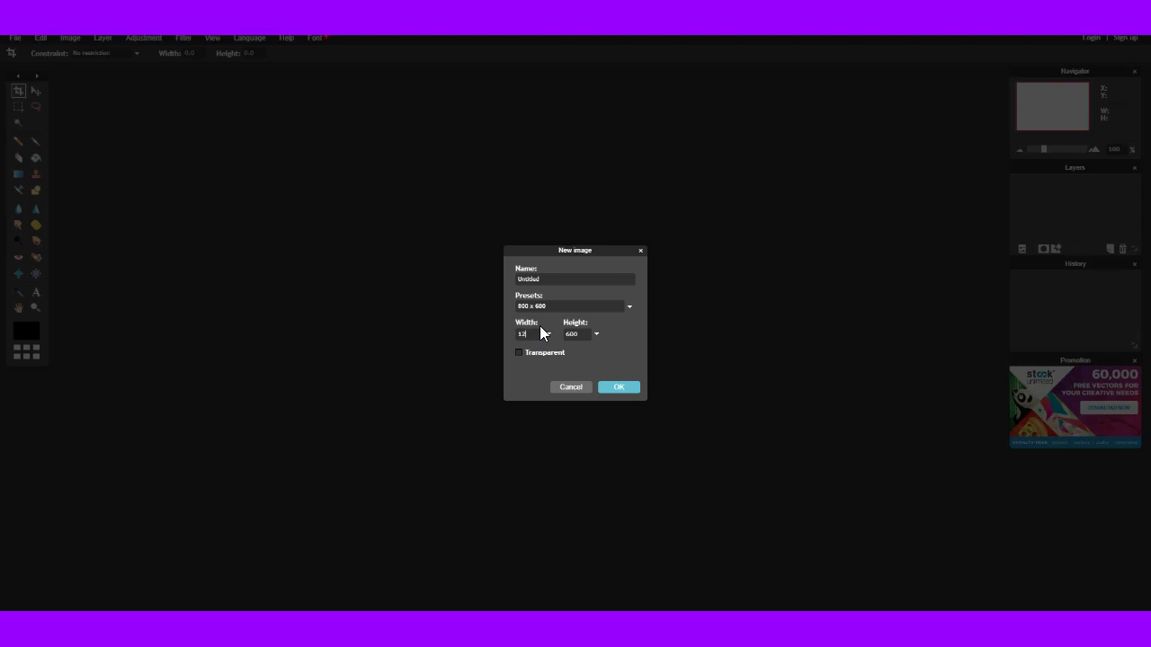
click(621, 360)
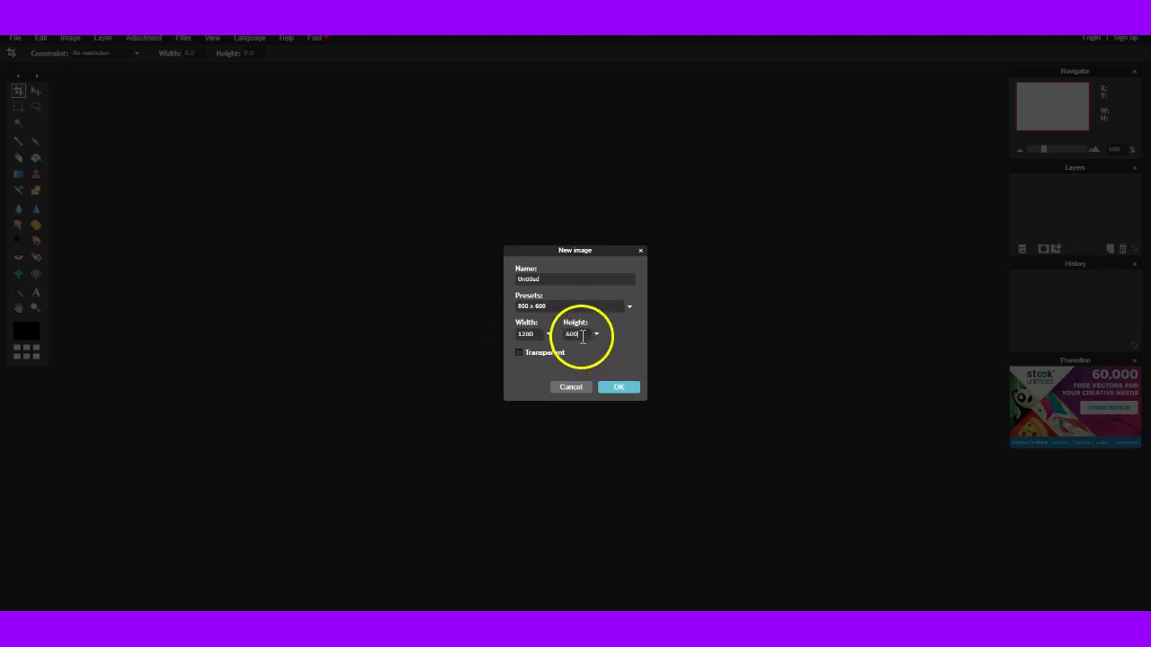
key(BackSpace)
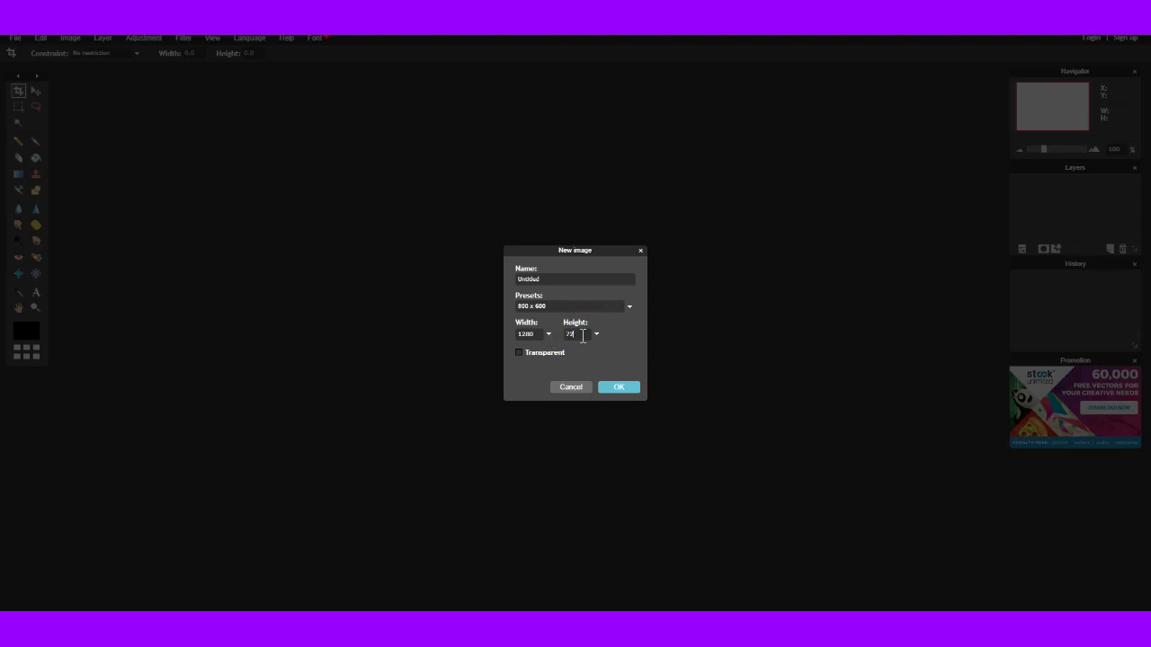
click(618, 392)
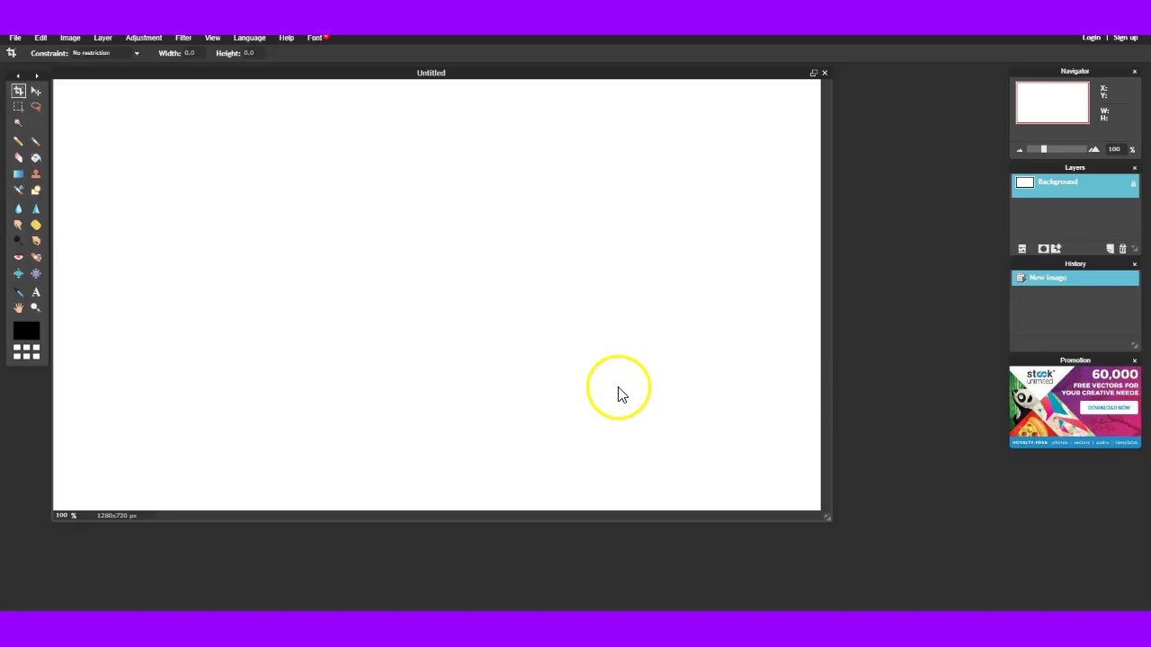
Open the picture of the flower-crowned character on a green background from the Pictures folder as a layer
click(84, 42)
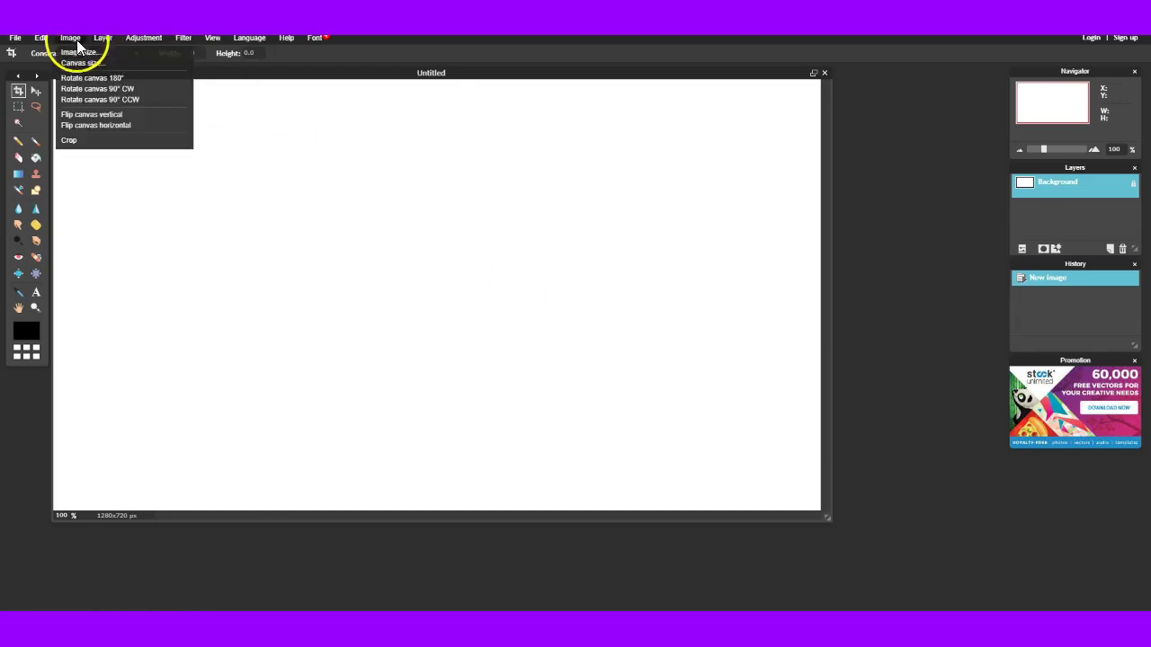
click(40, 37)
mouse_move(102, 39)
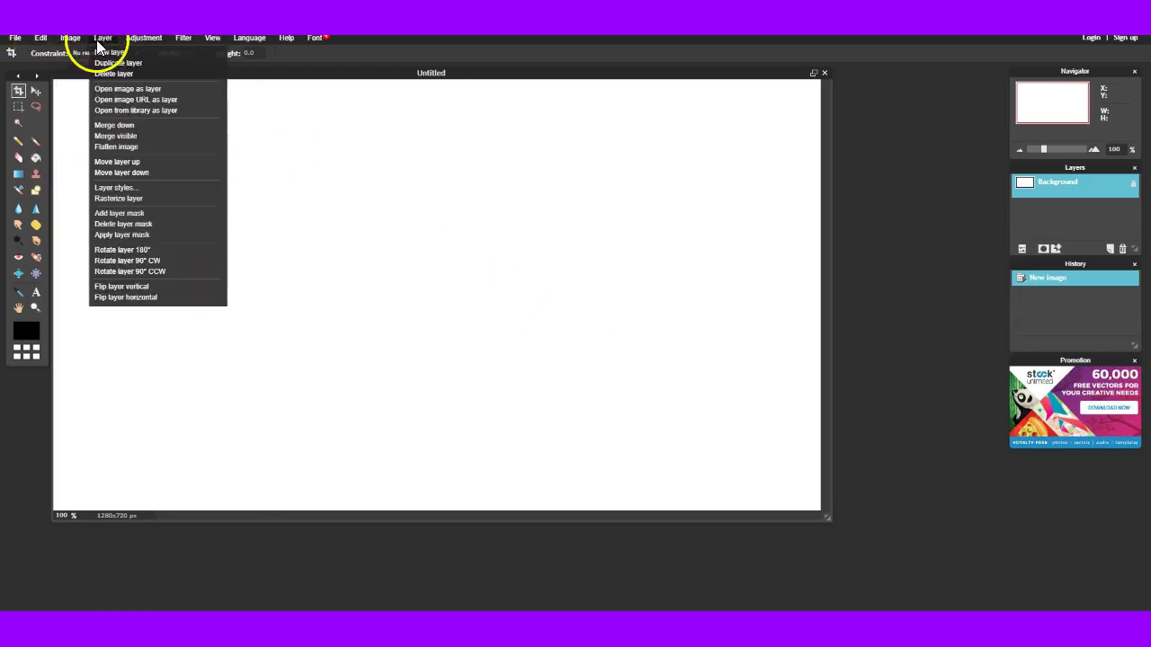
click(136, 93)
scroll(231, 237, down, 8)
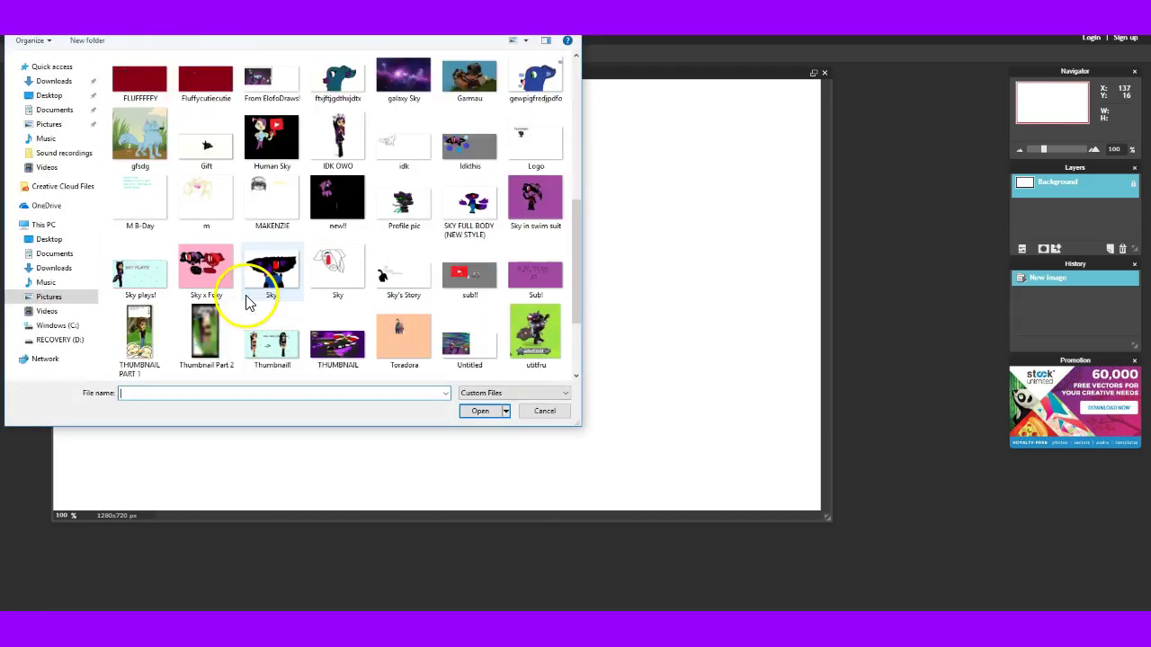
scroll(247, 304, down, 1)
scroll(241, 300, up, 10)
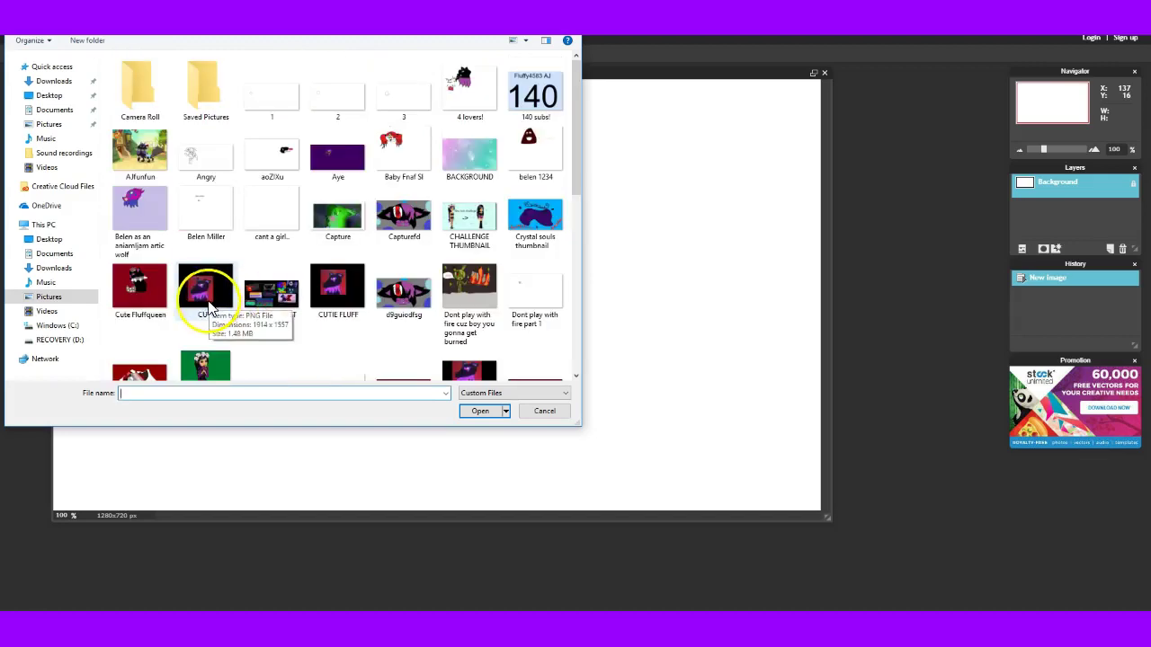
scroll(210, 315, down, 3)
scroll(205, 251, up, 3)
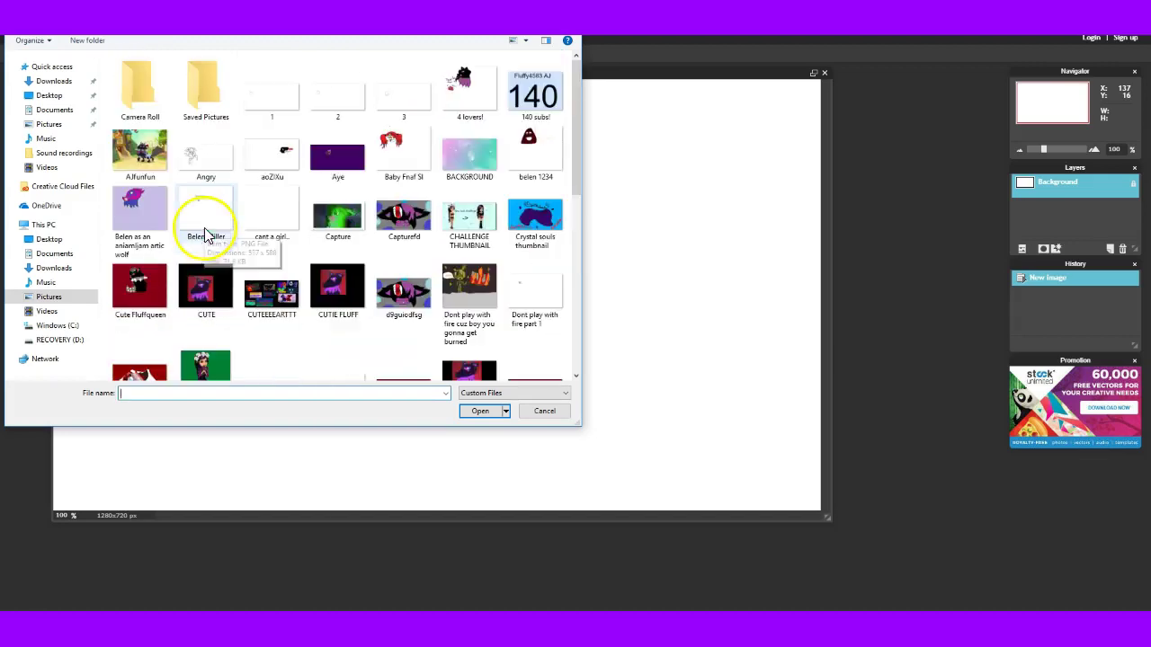
scroll(202, 252, down, 5)
scroll(202, 270, up, 3)
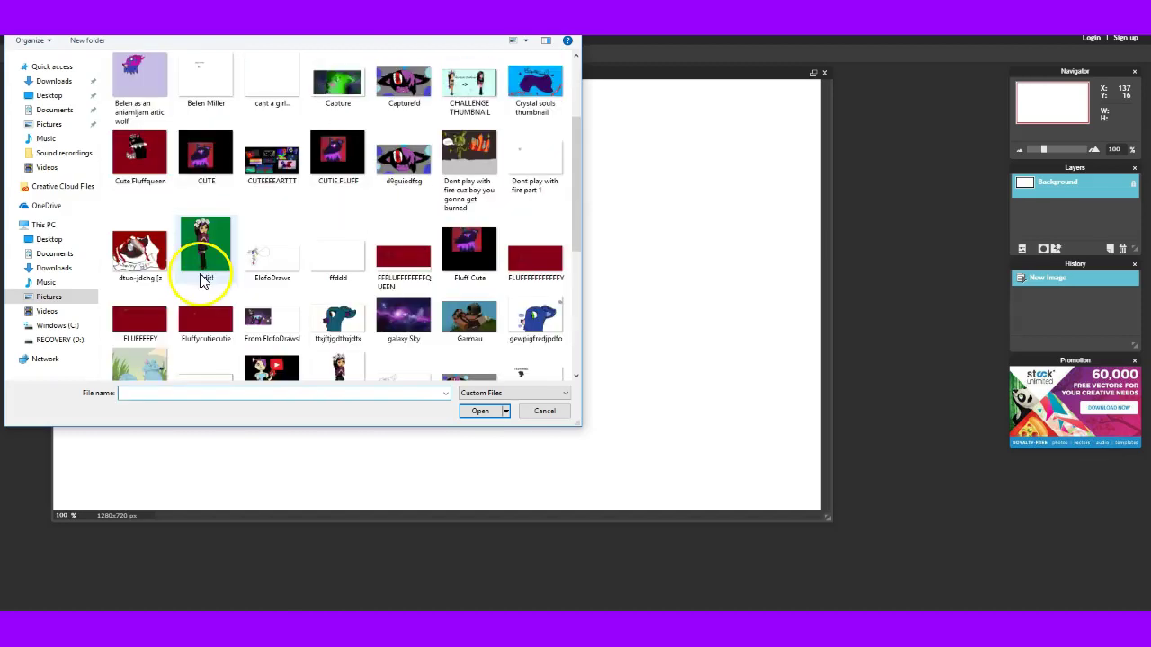
scroll(209, 239, down, 5)
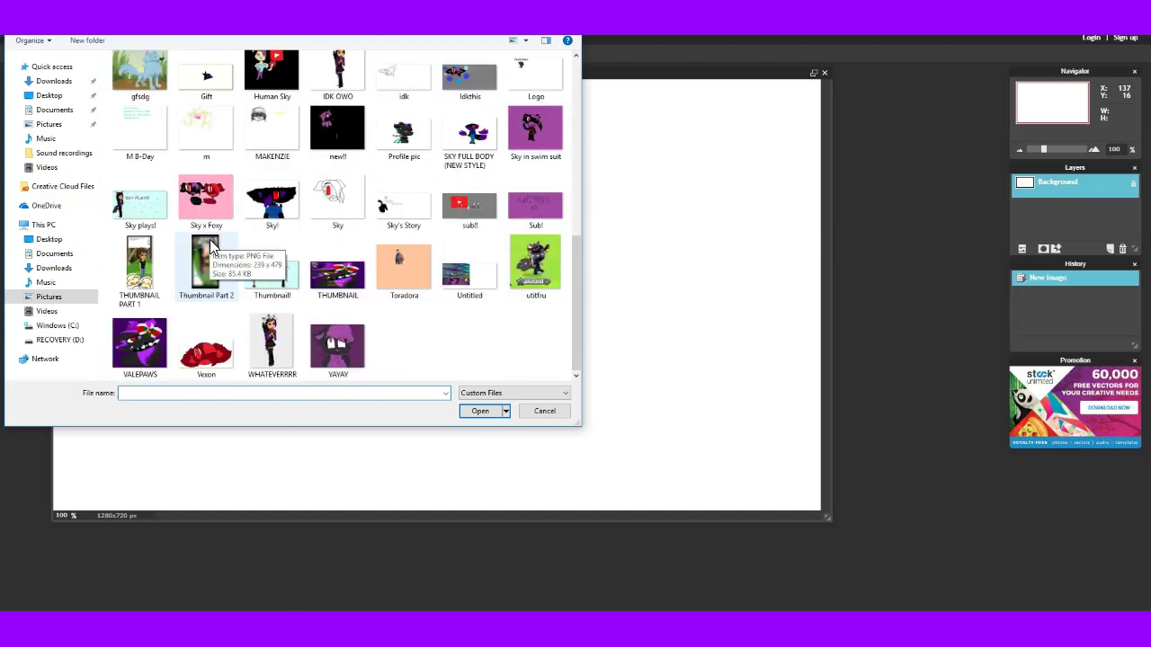
scroll(211, 244, up, 10)
scroll(210, 244, down, 2)
double_click(207, 243)
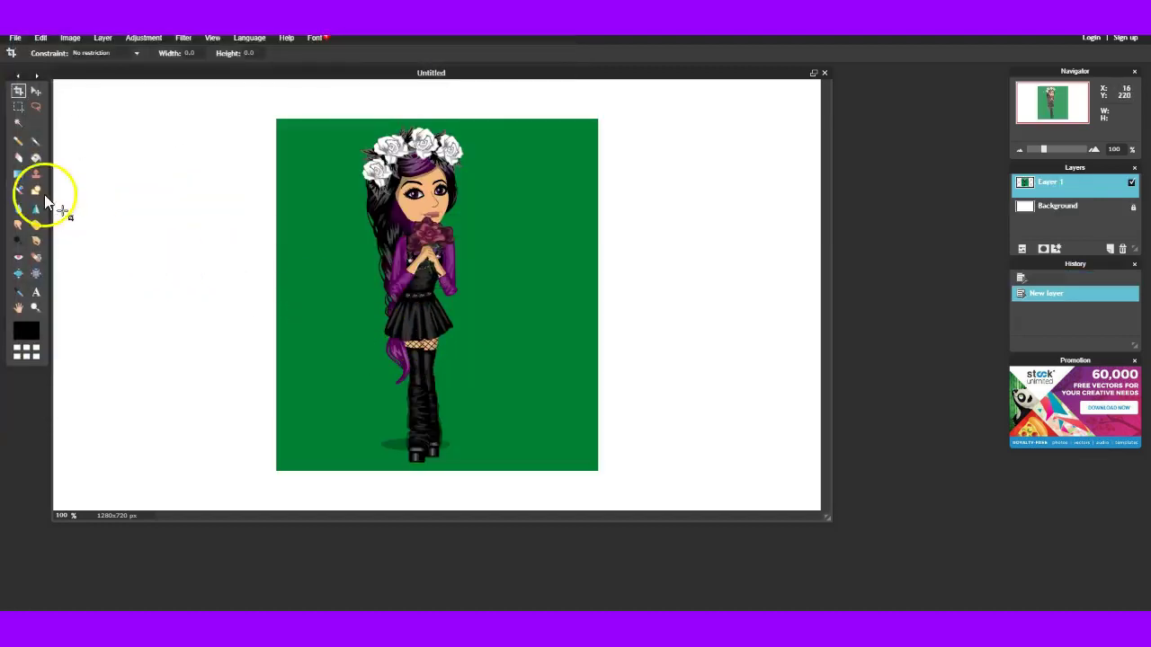
Select the green background around the character with the Wand tool at tolerance 21 and delete it
click(18, 122)
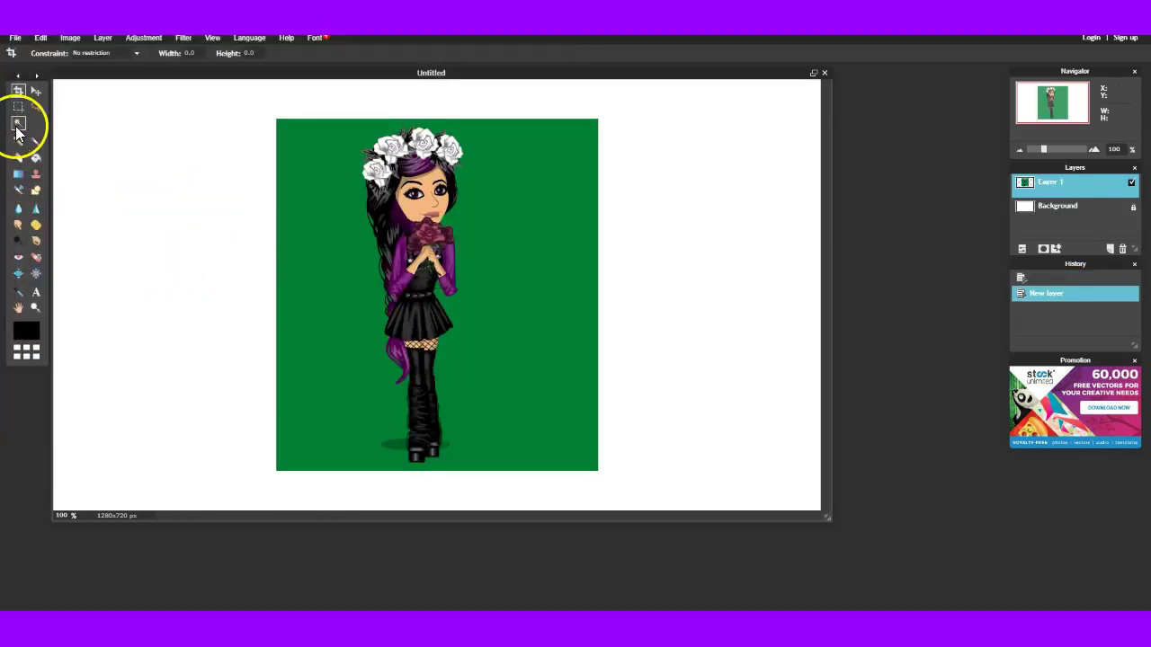
click(284, 286)
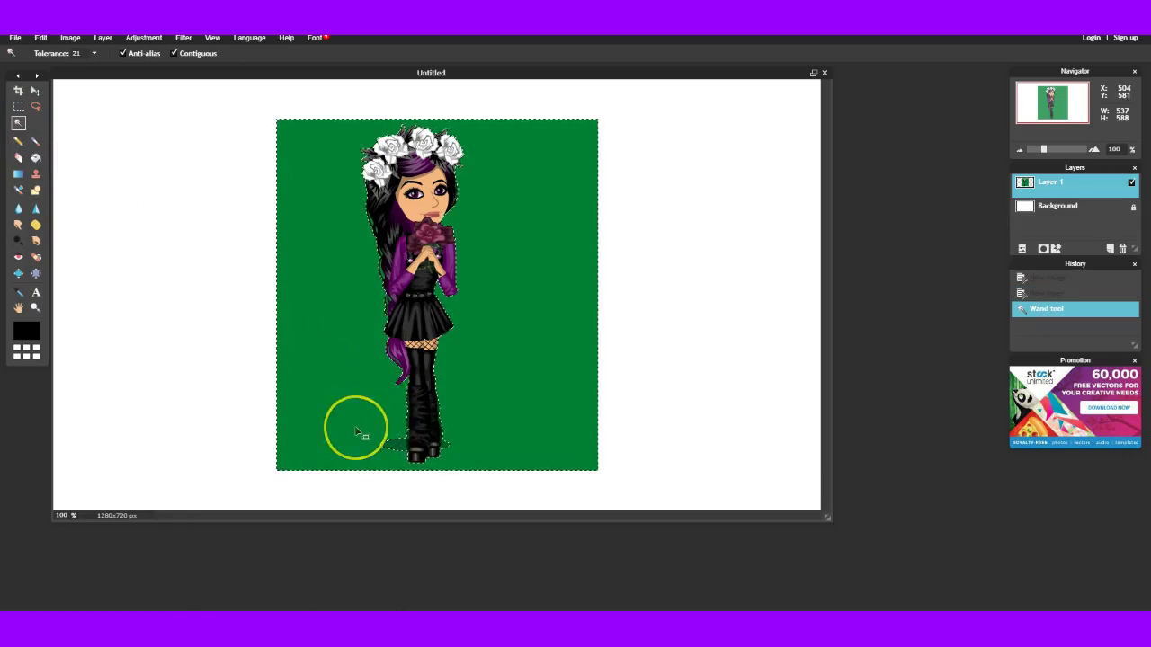
key(Delete)
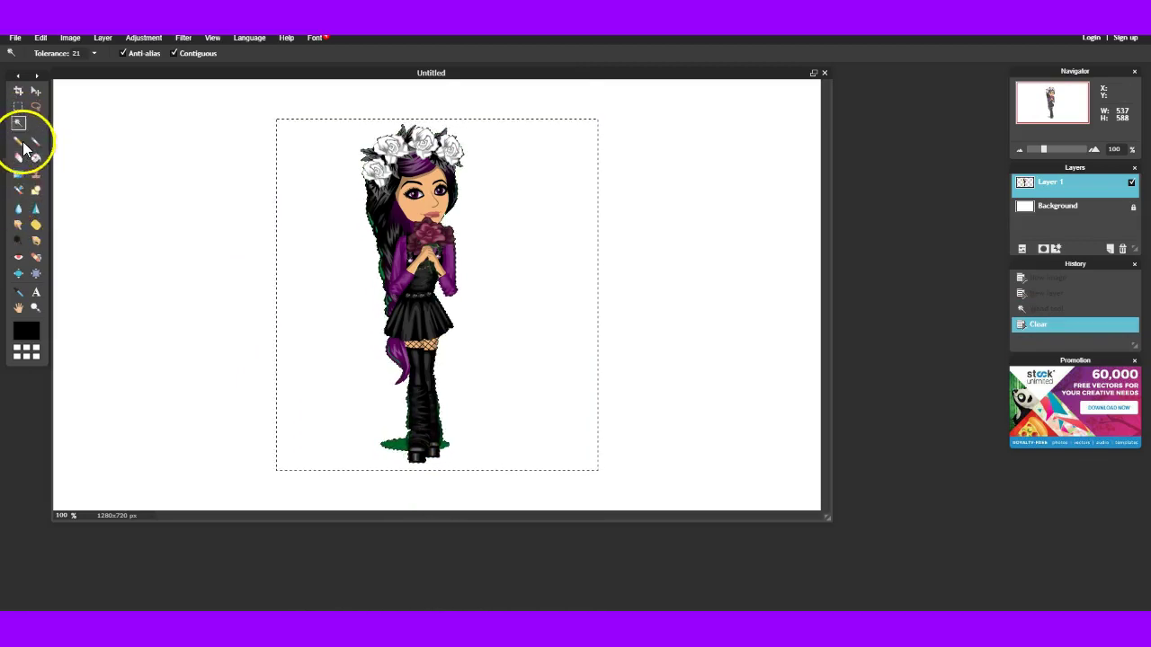
Select and delete the leftover green patches at the character's feet, beside the arm and along the hair using the Wand tool
click(409, 438)
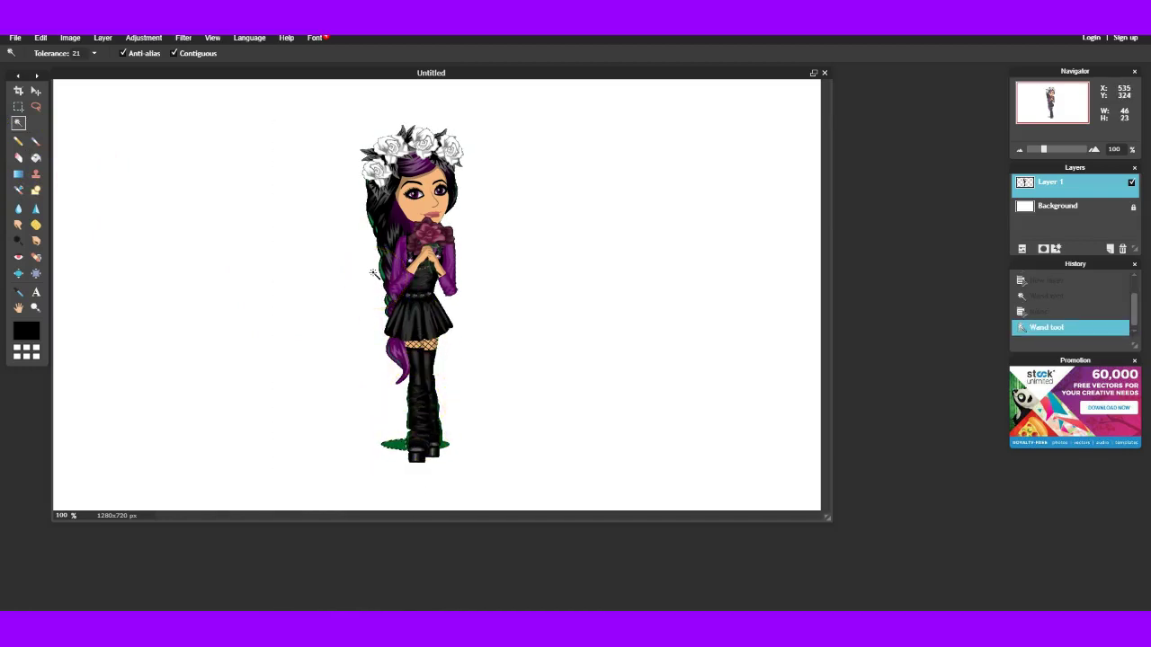
click(385, 266)
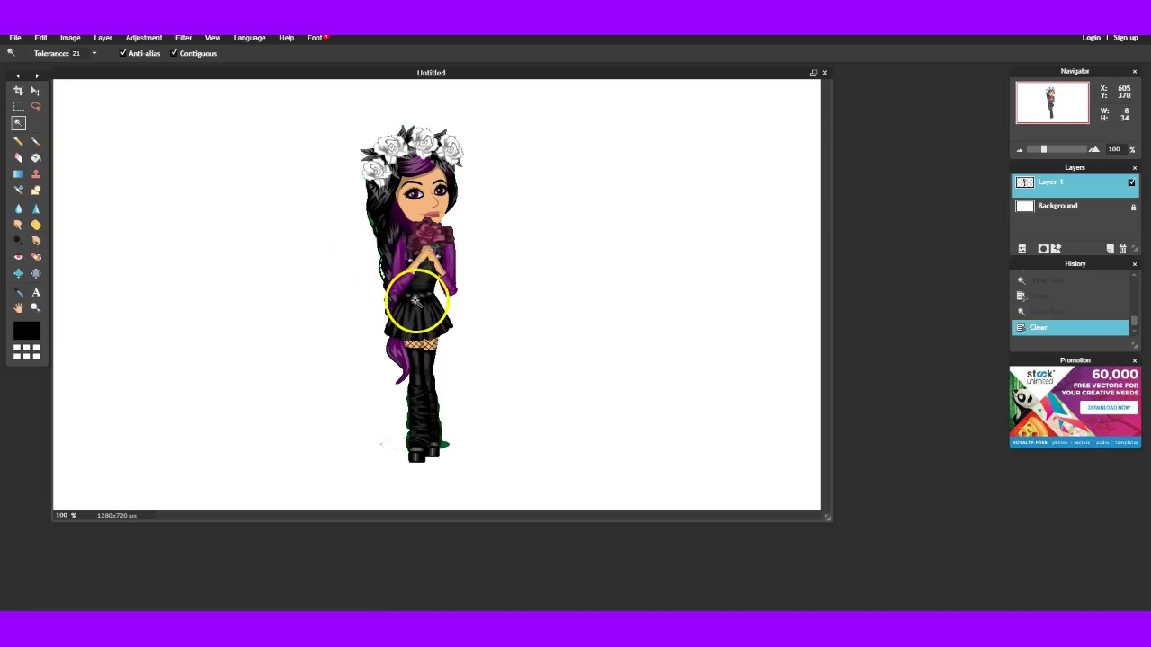
click(449, 445)
click(455, 441)
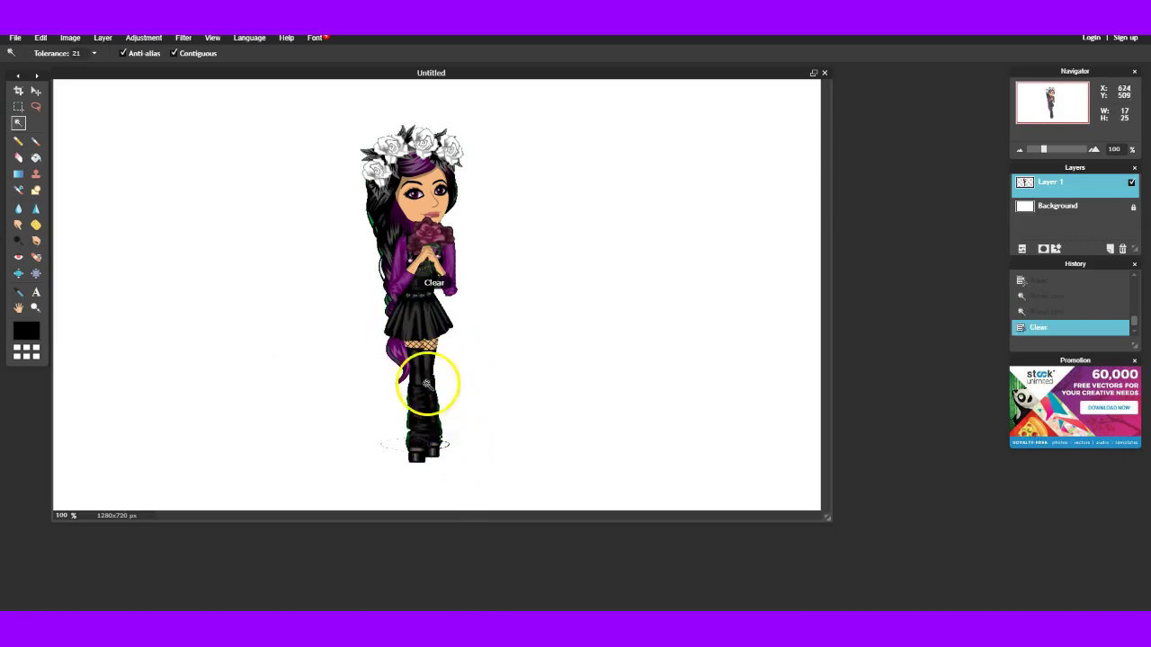
click(388, 300)
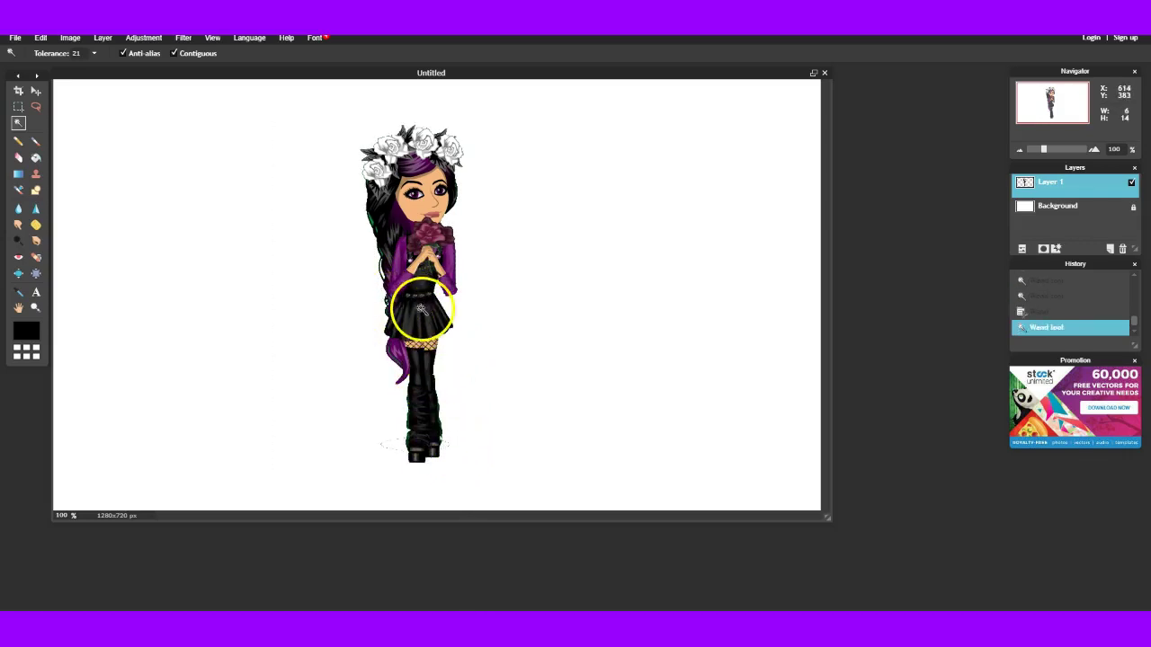
click(388, 300)
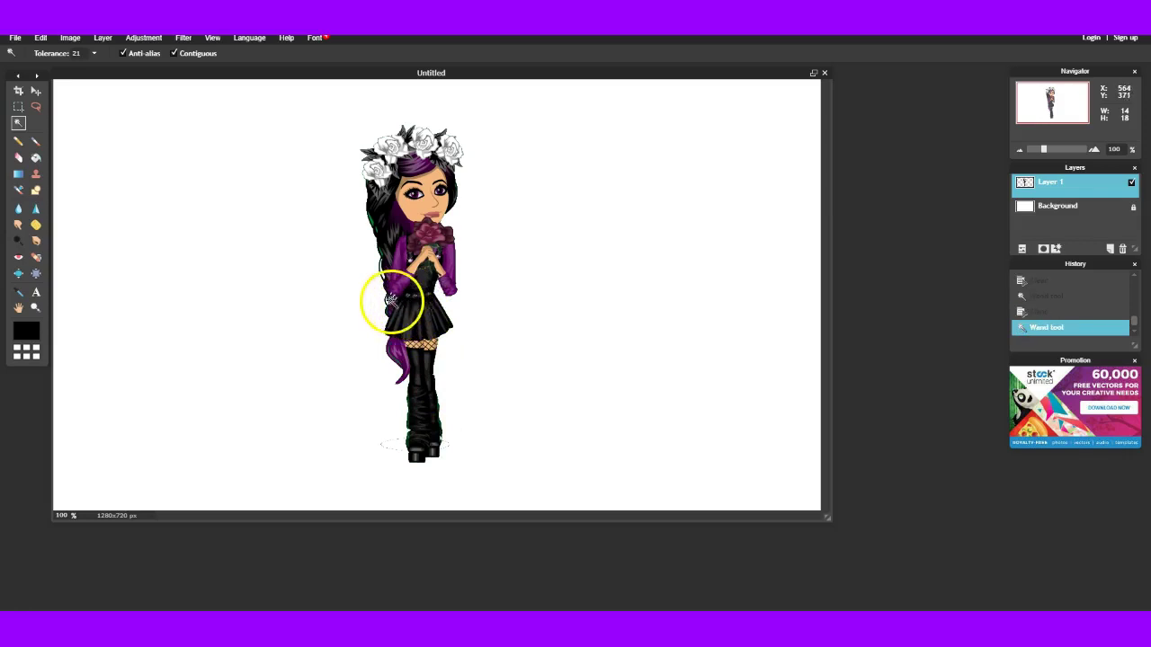
click(393, 302)
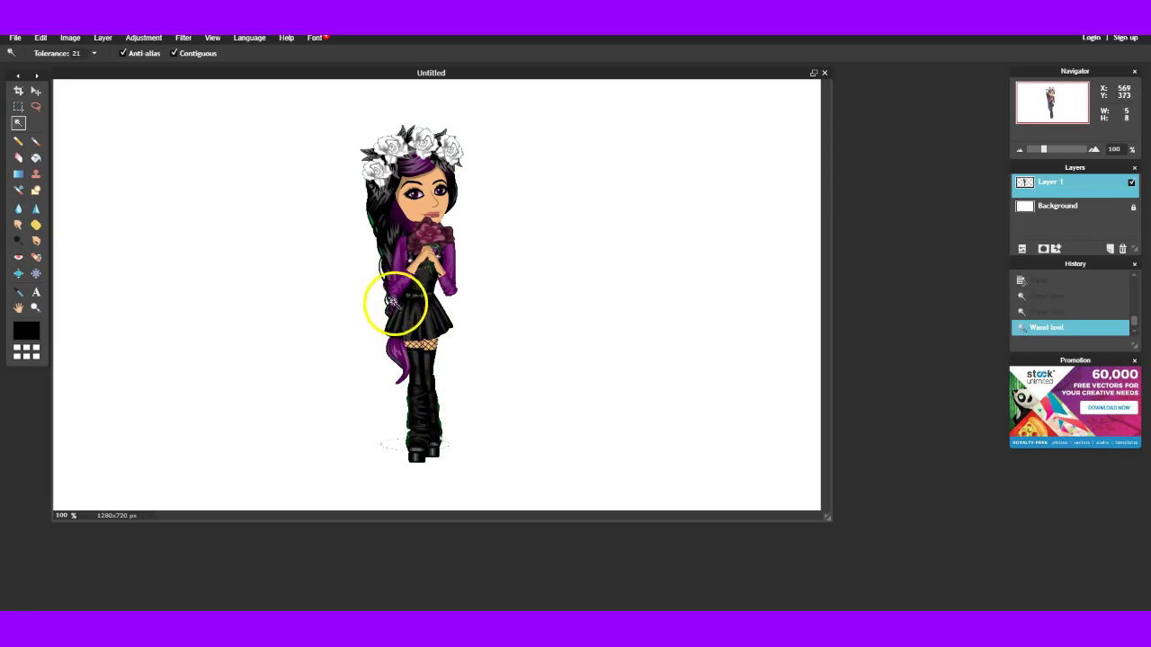
click(371, 223)
key(Delete)
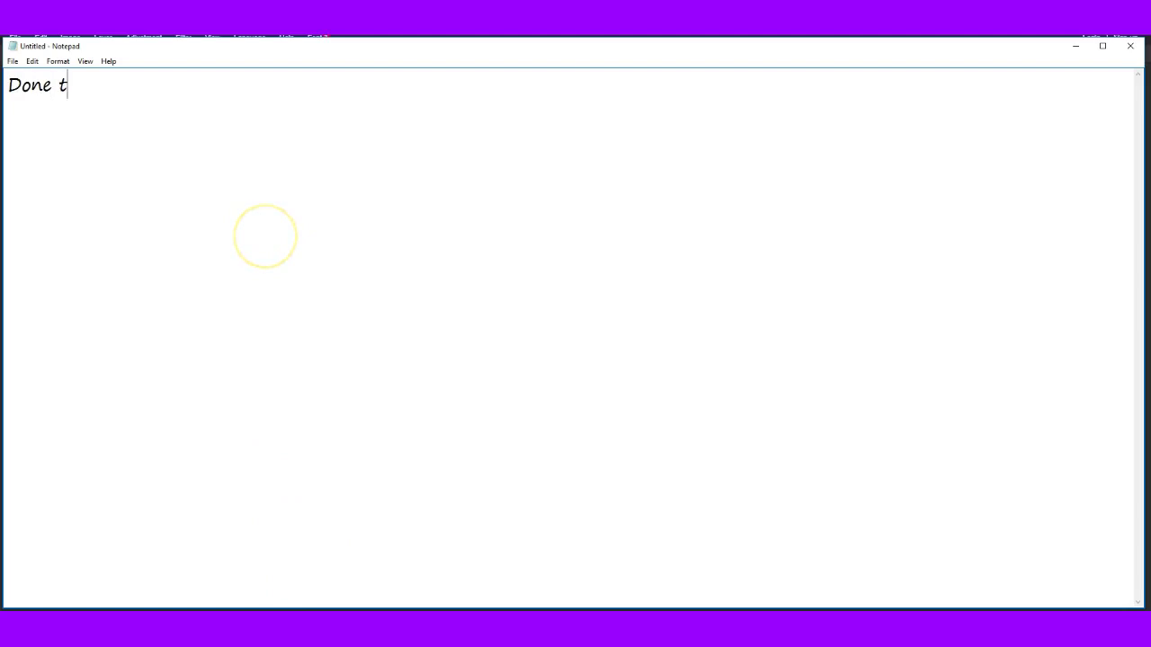
Write "Done that BRB I gotta watch the other part ;-; NVM I GOTTA GO WATCH IT BRBBBB" in Notepad and erase it
text(hat BRB I gott)
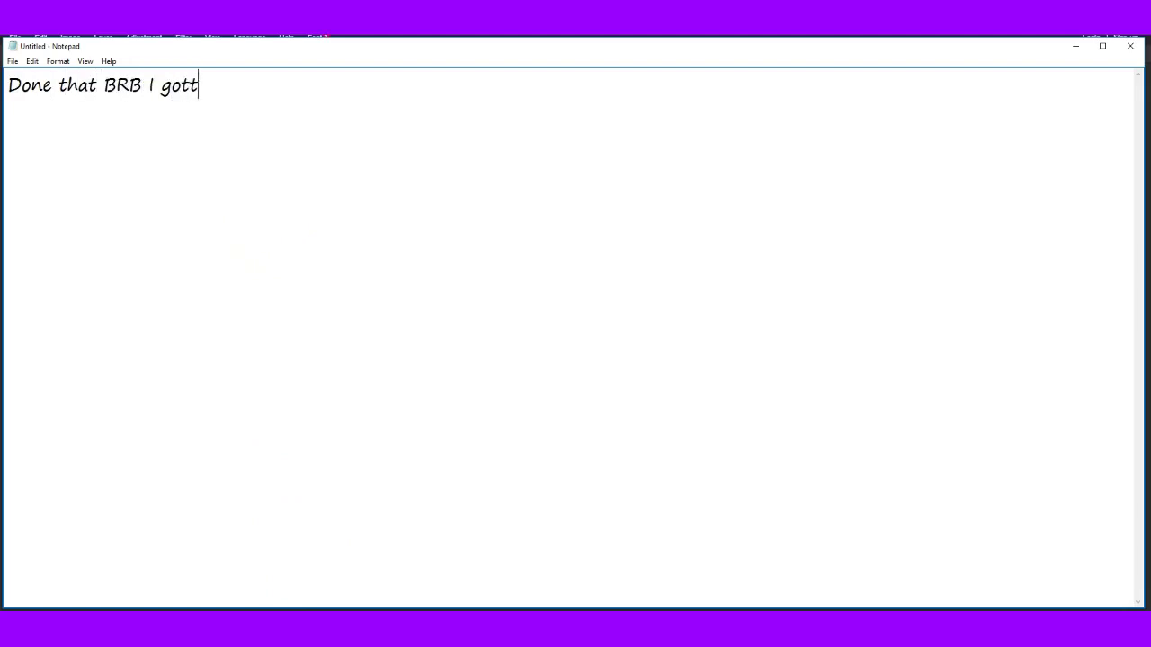
text(he other part)
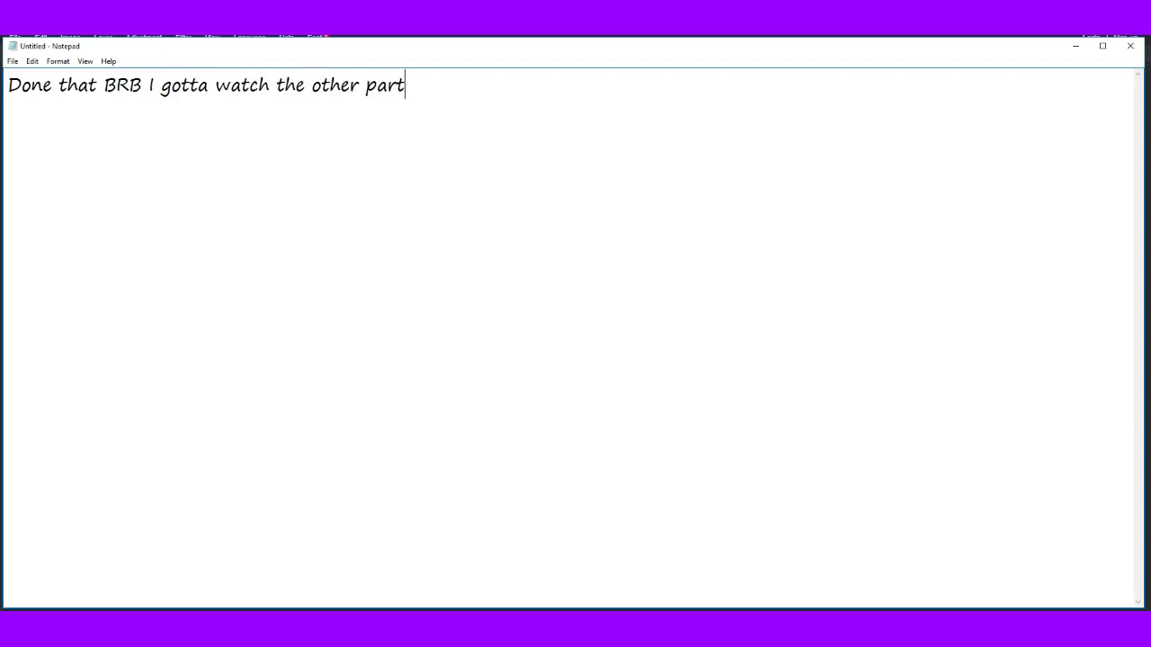
text(WA)
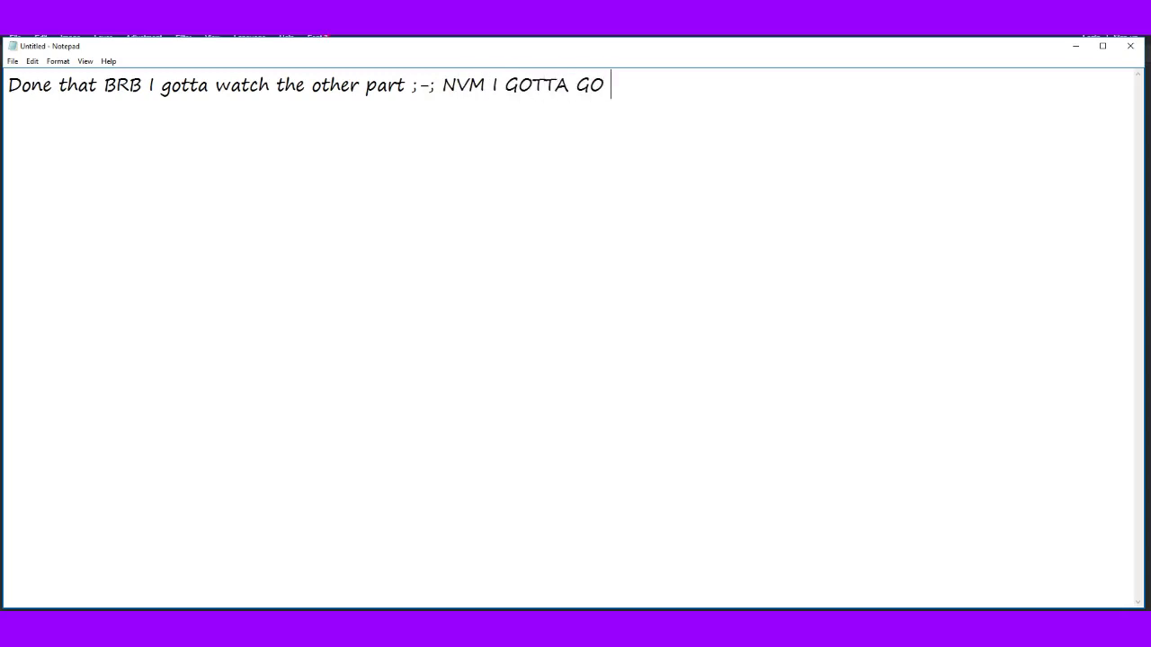
text(WATCH IT)
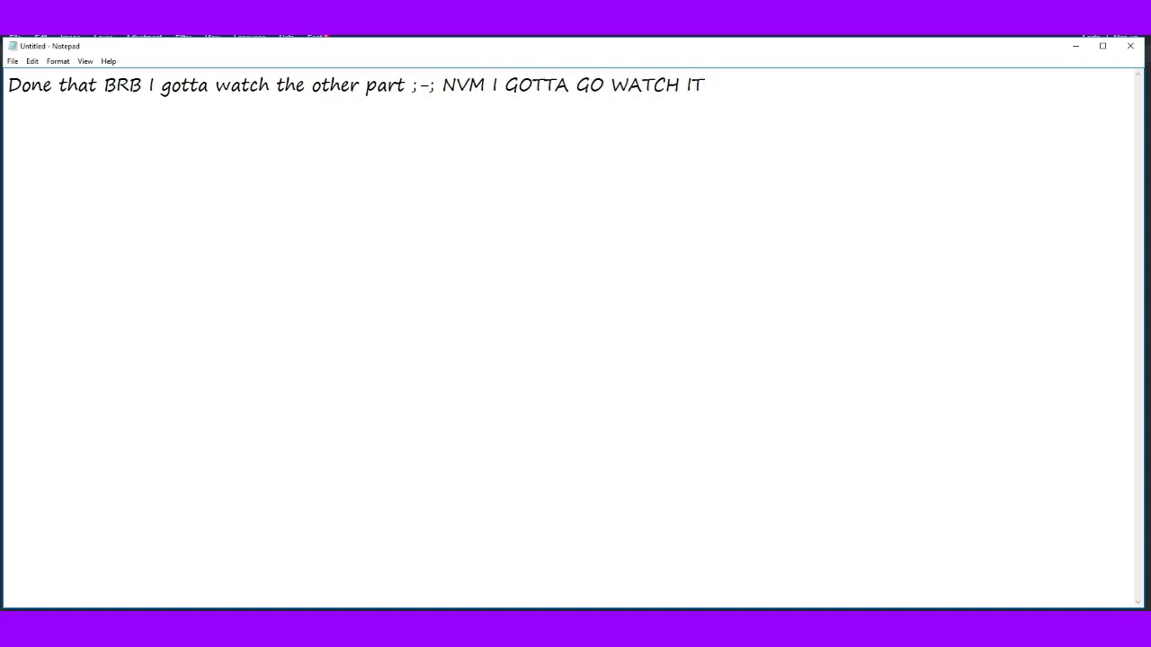
text( BRBBBB)
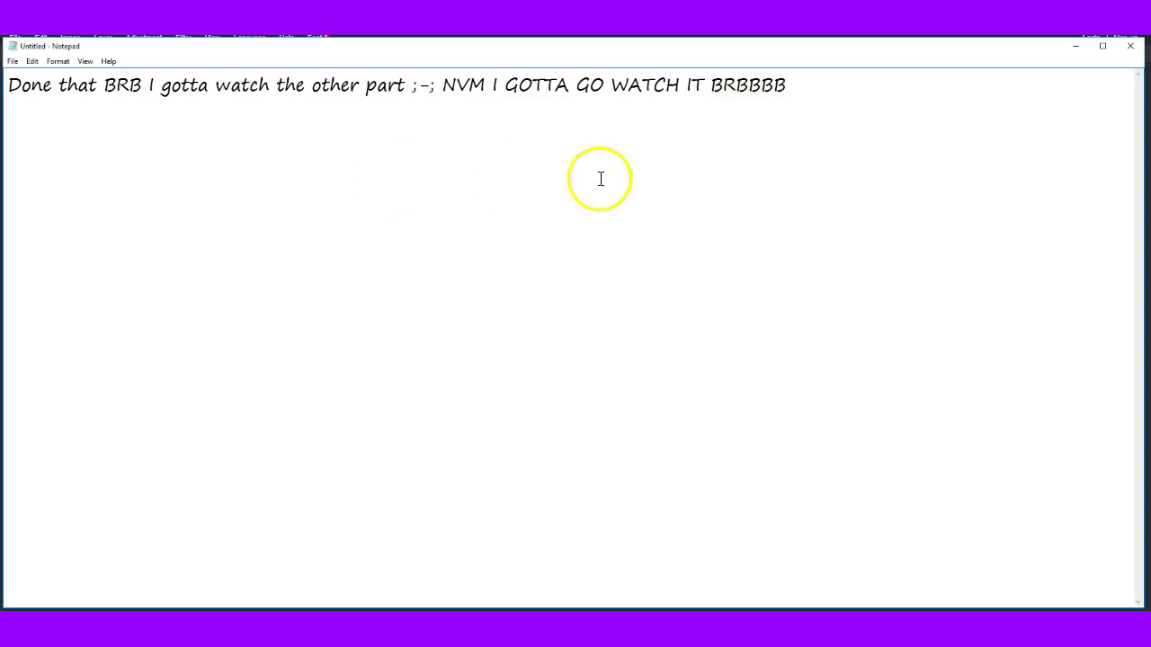
drag(780, 101, 1, 132)
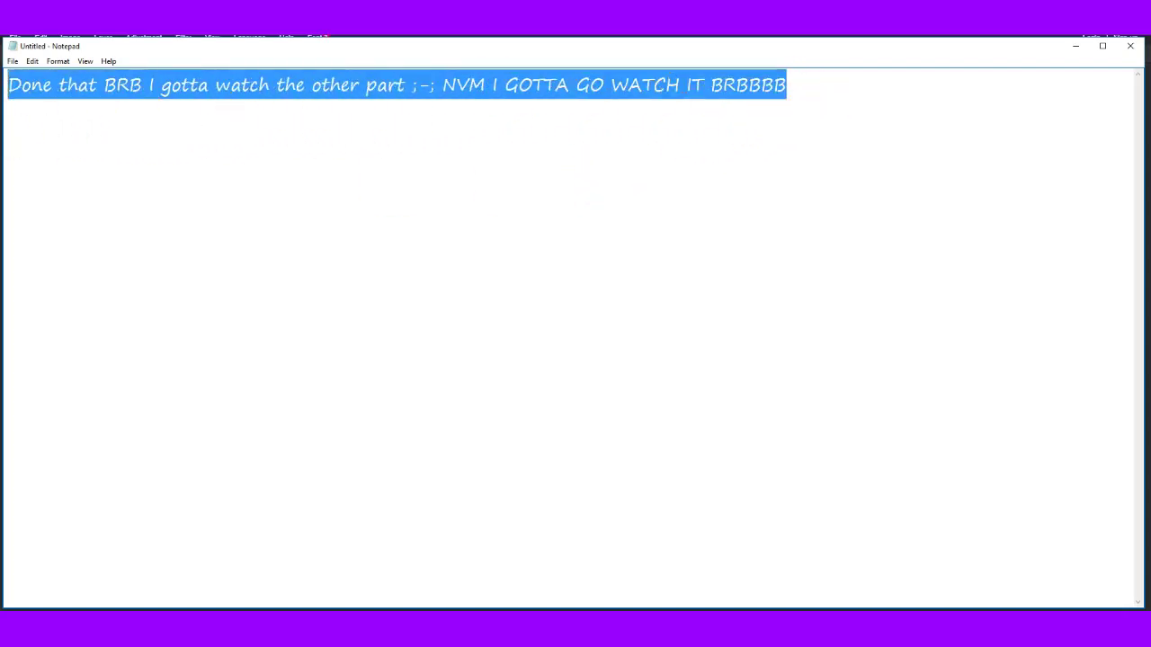
key(BackSpace)
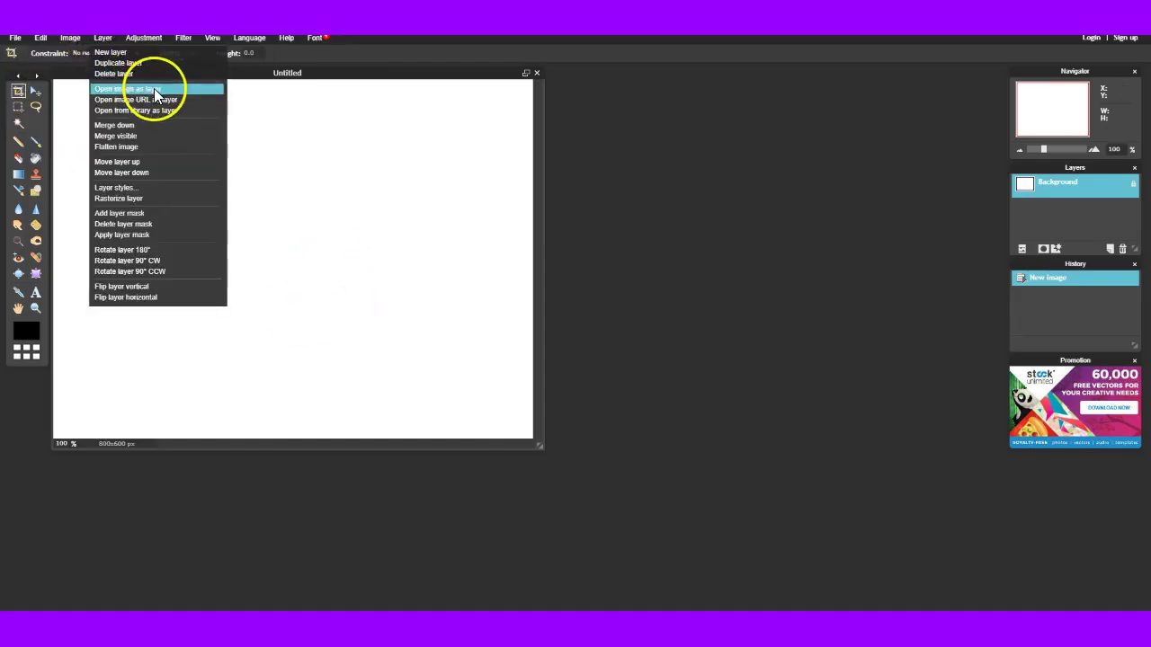
In Pixlr Editor, open the green-background character picture as a layer in the blank 800x600 image
click(149, 89)
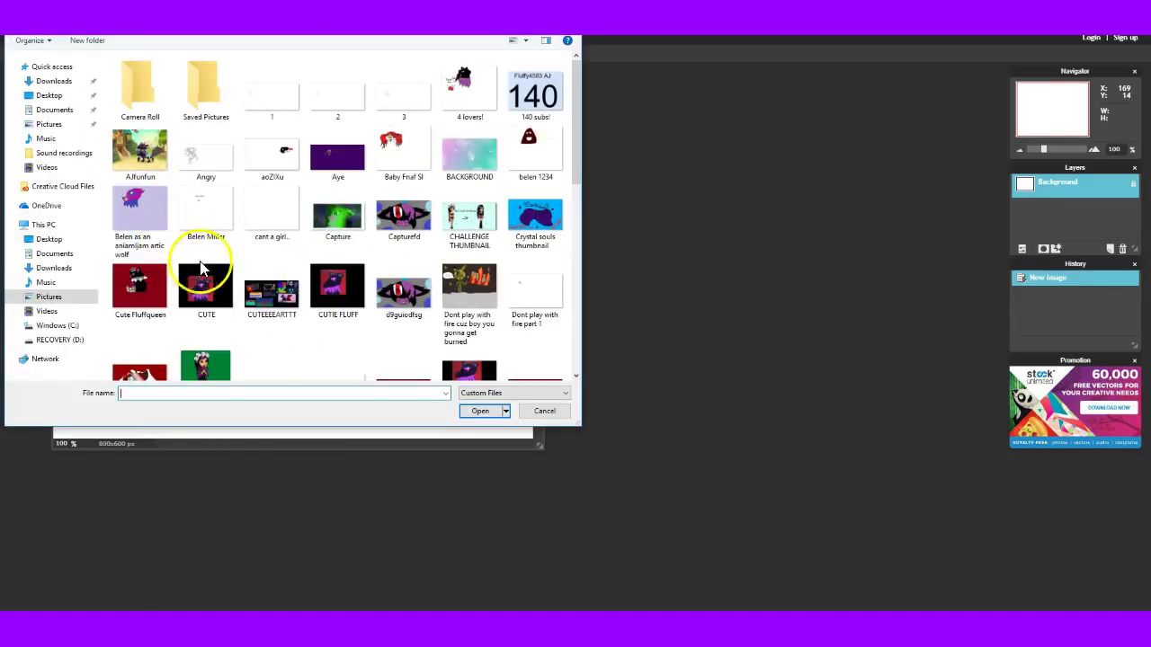
click(205, 364)
click(490, 410)
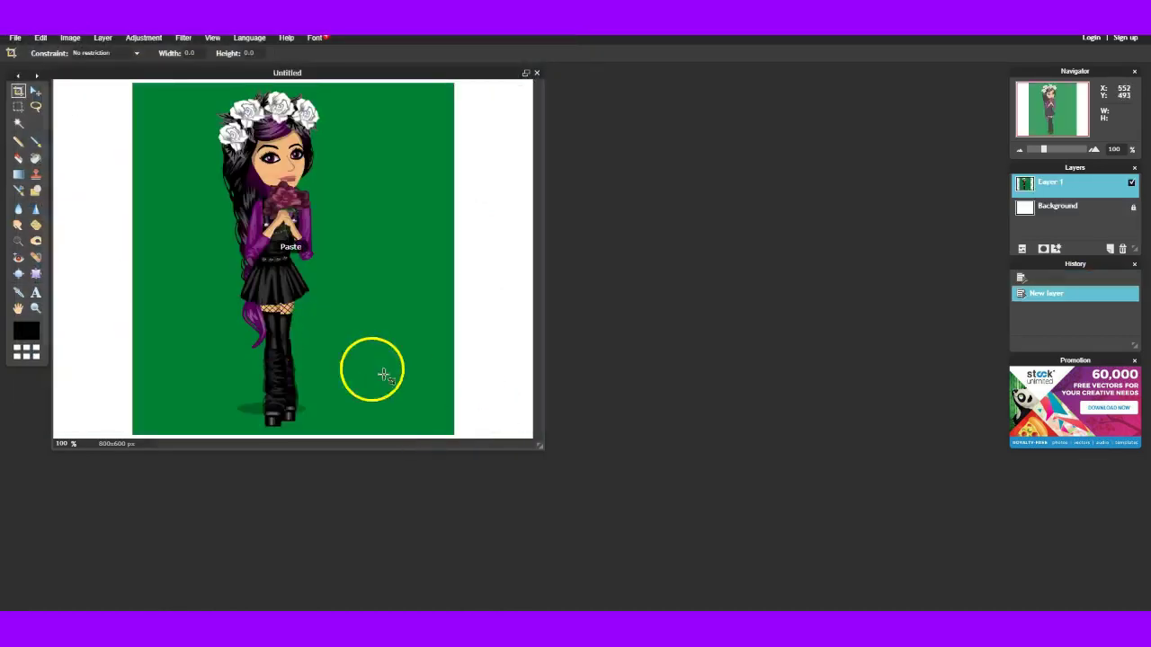
Delete the green background around the character using the Wand tool, and switch to Notepad
click(18, 123)
click(162, 233)
key(Delete)
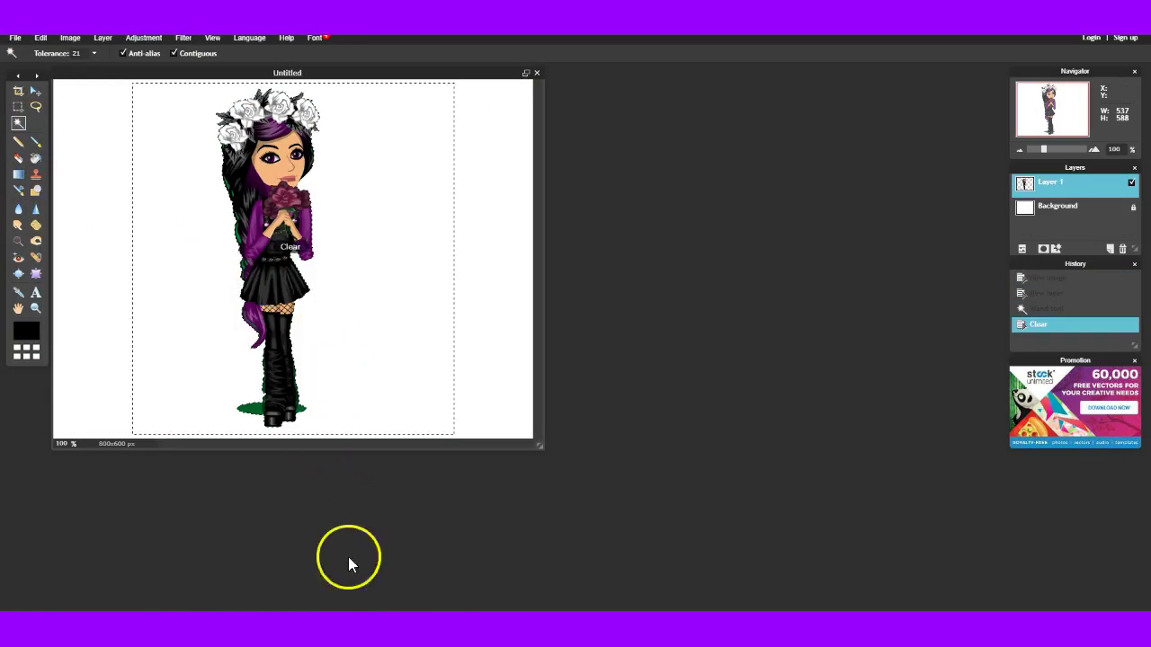
key(alt+Tab)
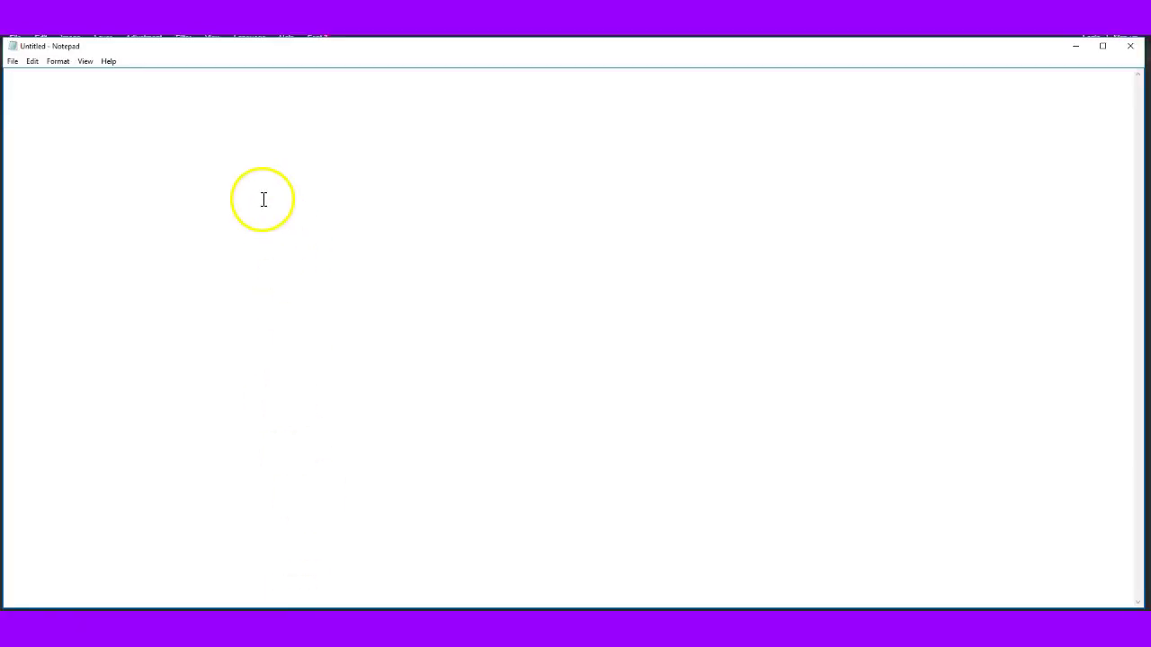
Write "Im about to murder this. ITS SU HARD ;-" in Notepad, erase it and return to Pixlr Editor
text(Im about to murder this. ITS SU HARD ;-)
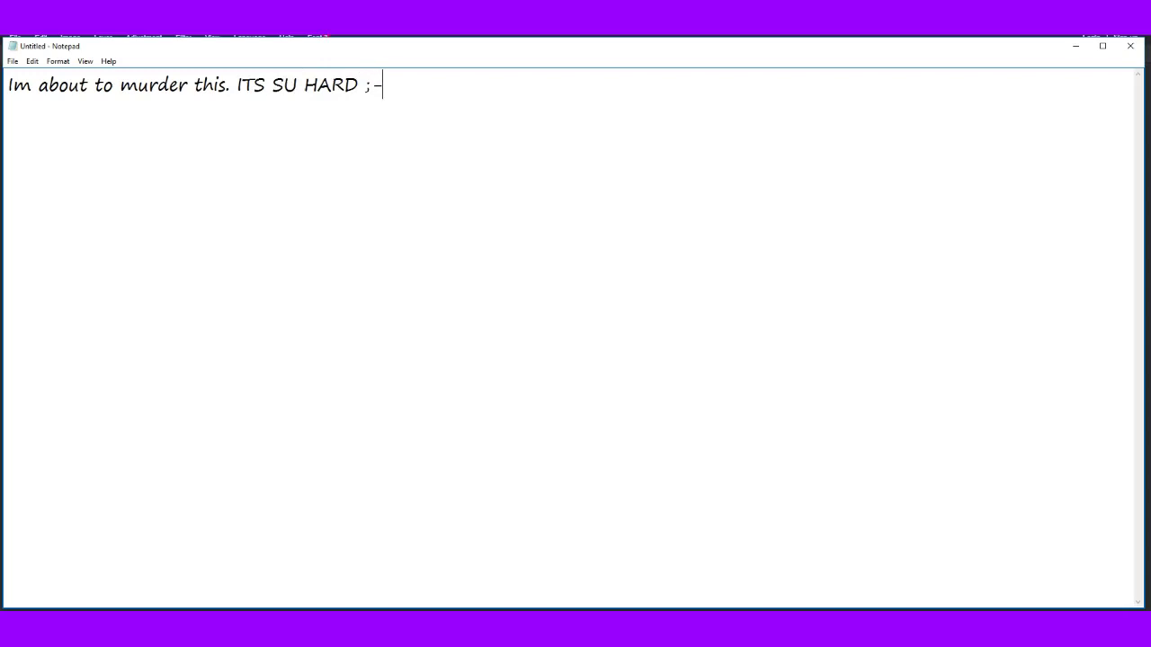
key(BackSpace)
key(BackSpace)
key(BackSpace)
key(BackSpace)
key(BackSpace)
key(BackSpace)
key(BackSpace)
key(BackSpace)
key(BackSpace)
key(BackSpace)
key(BackSpace)
key(BackSpace)
key(BackSpace)
key(BackSpace)
key(BackSpace)
key(BackSpace)
key(BackSpace)
key(BackSpace)
key(BackSpace)
key(BackSpace)
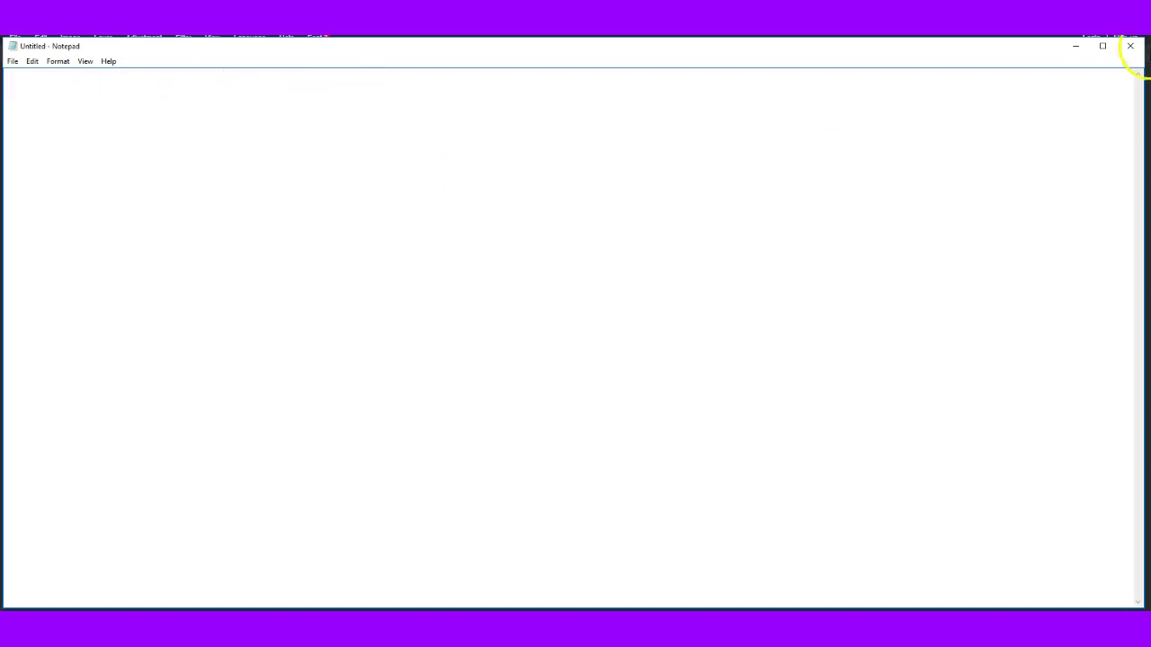
click(1075, 46)
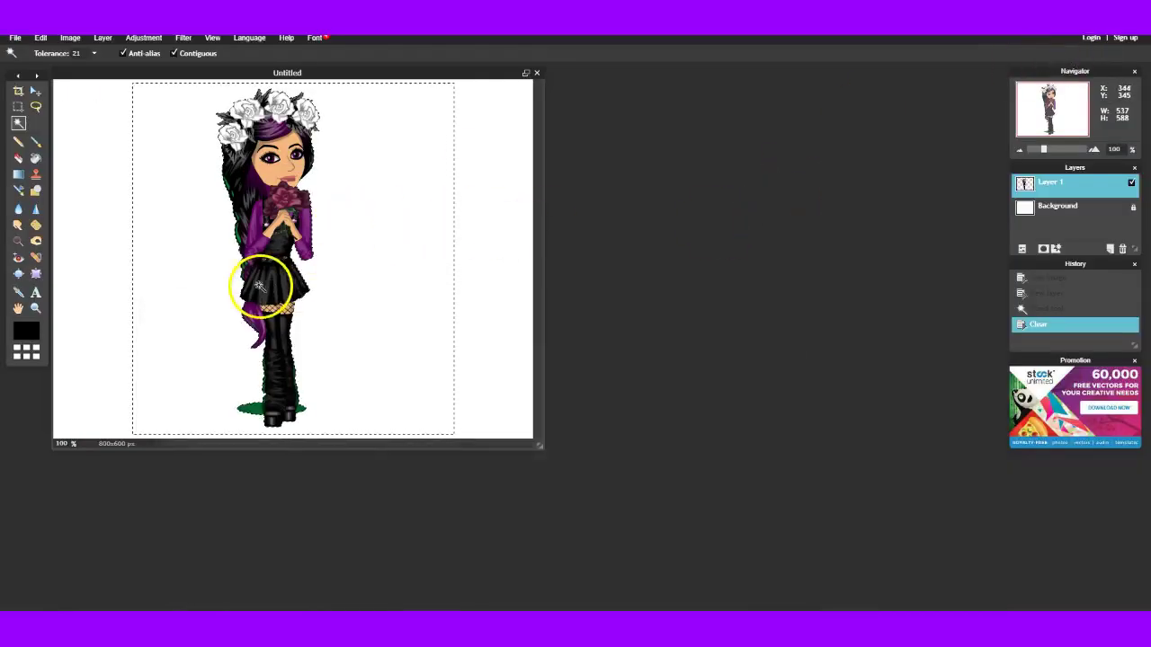
Delete the green shadow under the character's feet and the green fringe along the right edge of the boots using the Wand tool
click(247, 409)
key(Delete)
click(299, 395)
key(Delete)
click(301, 396)
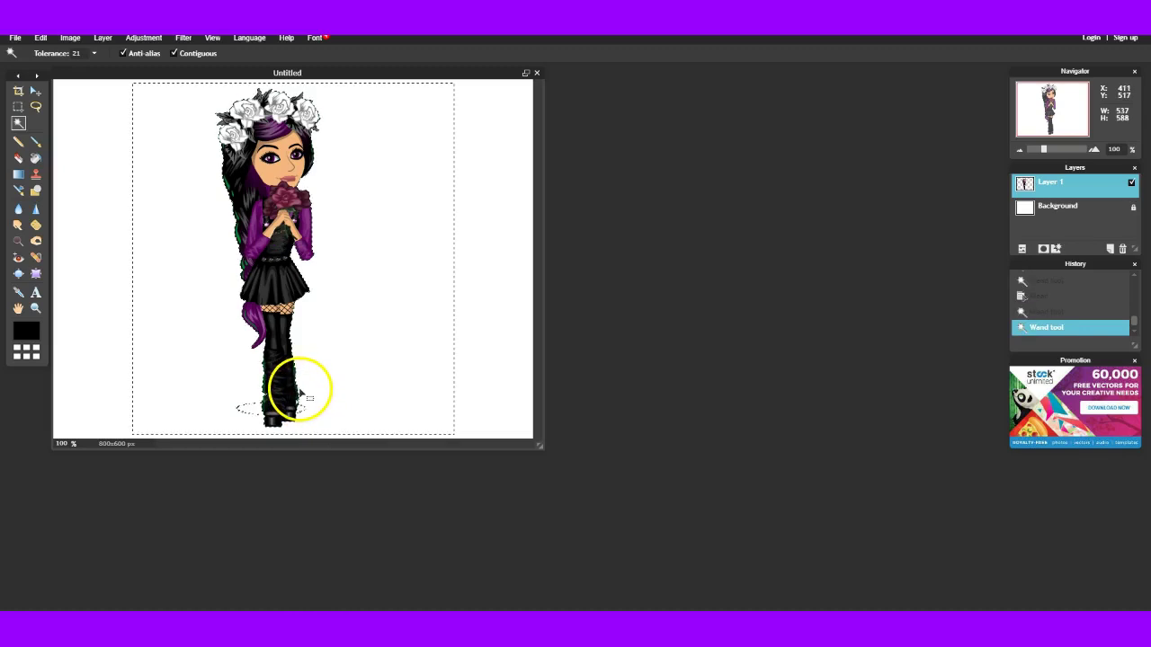
click(296, 389)
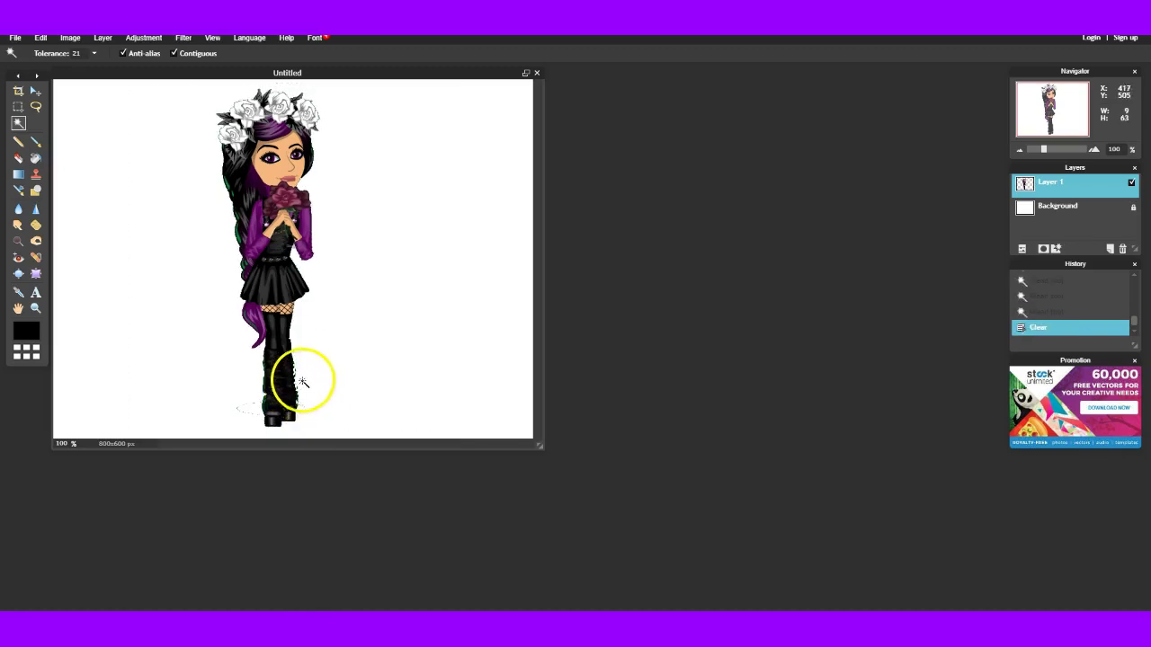
key(Delete)
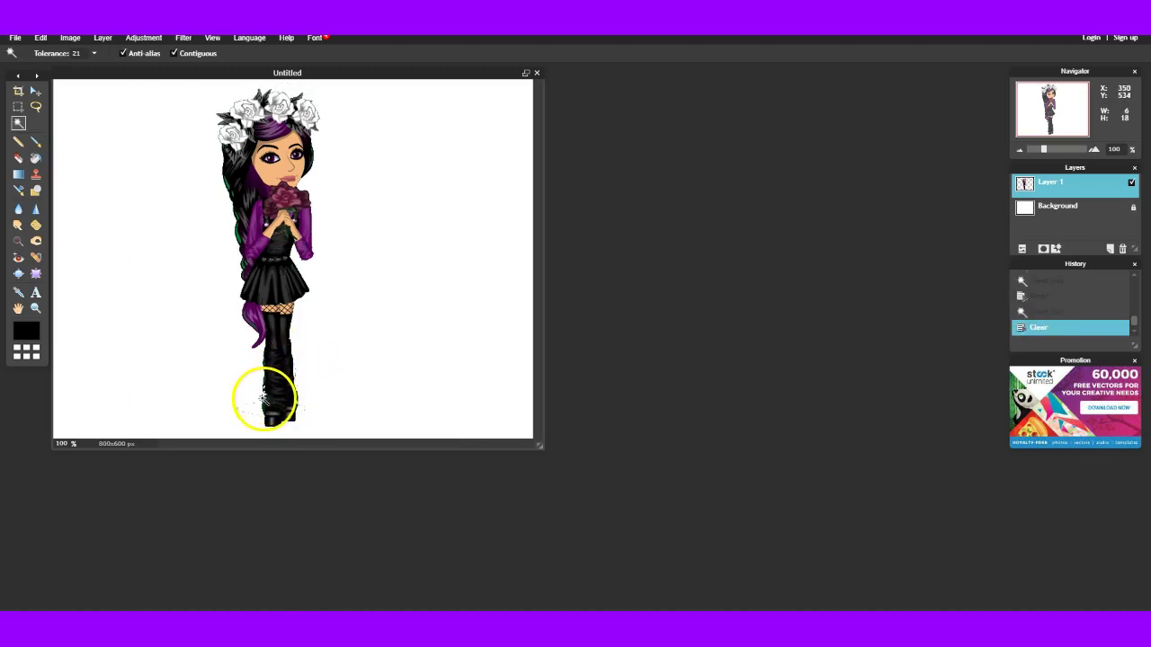
Select and delete the green remnants along the left edge of the boots with the Wand tool
click(267, 407)
click(265, 402)
click(266, 407)
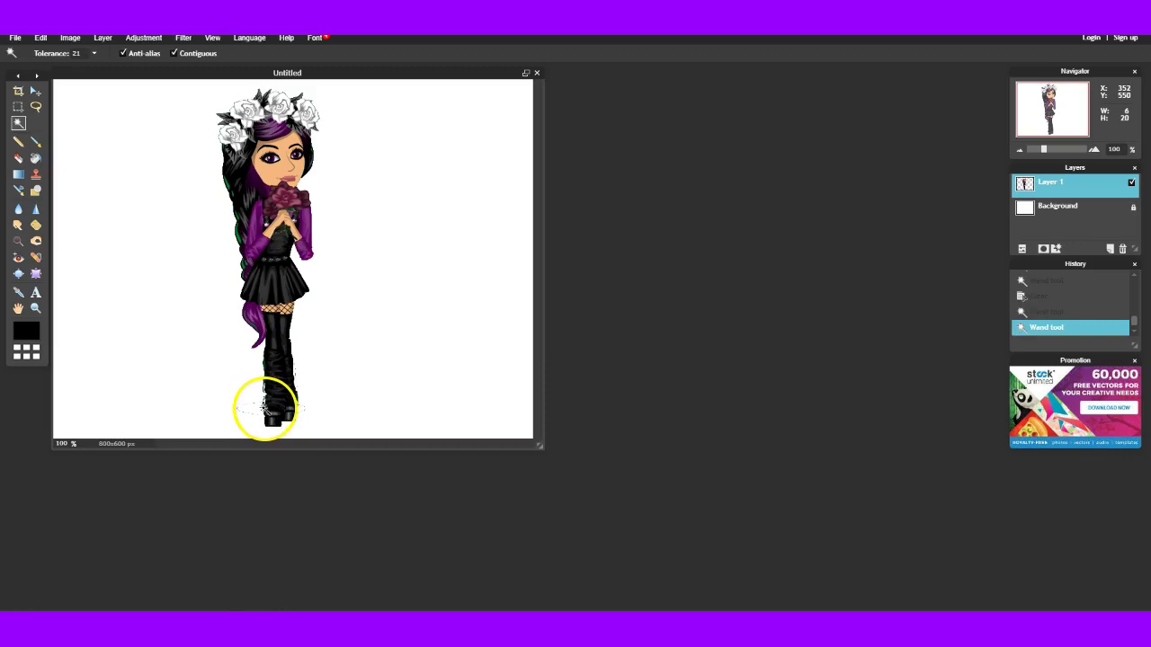
click(264, 398)
key(Delete)
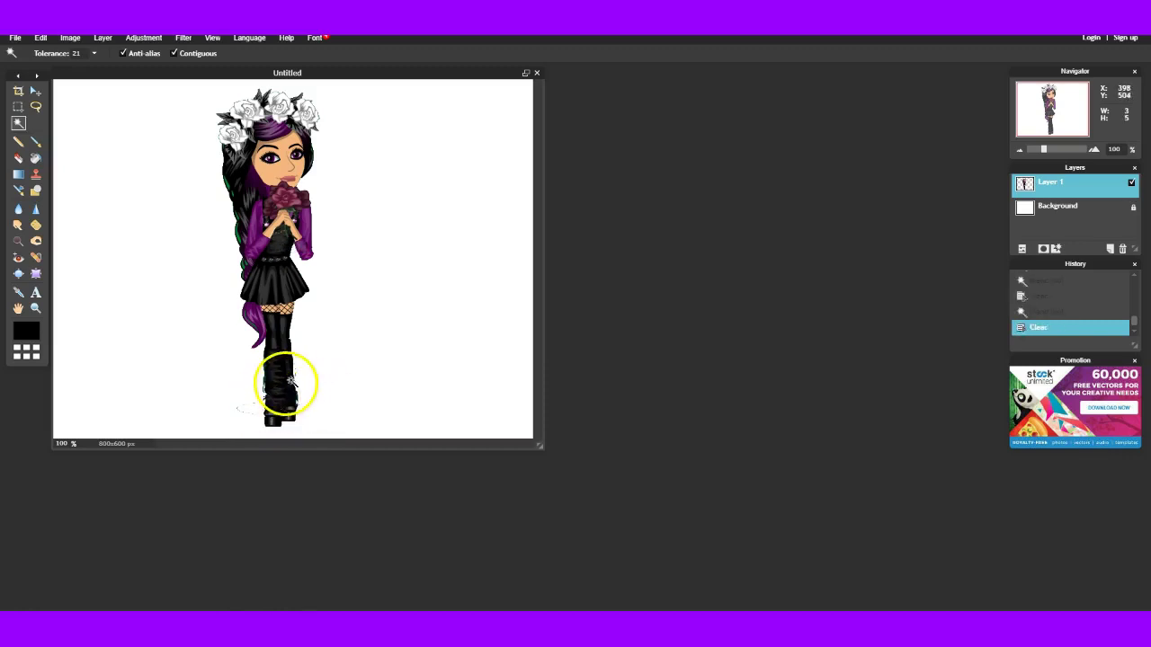
click(265, 366)
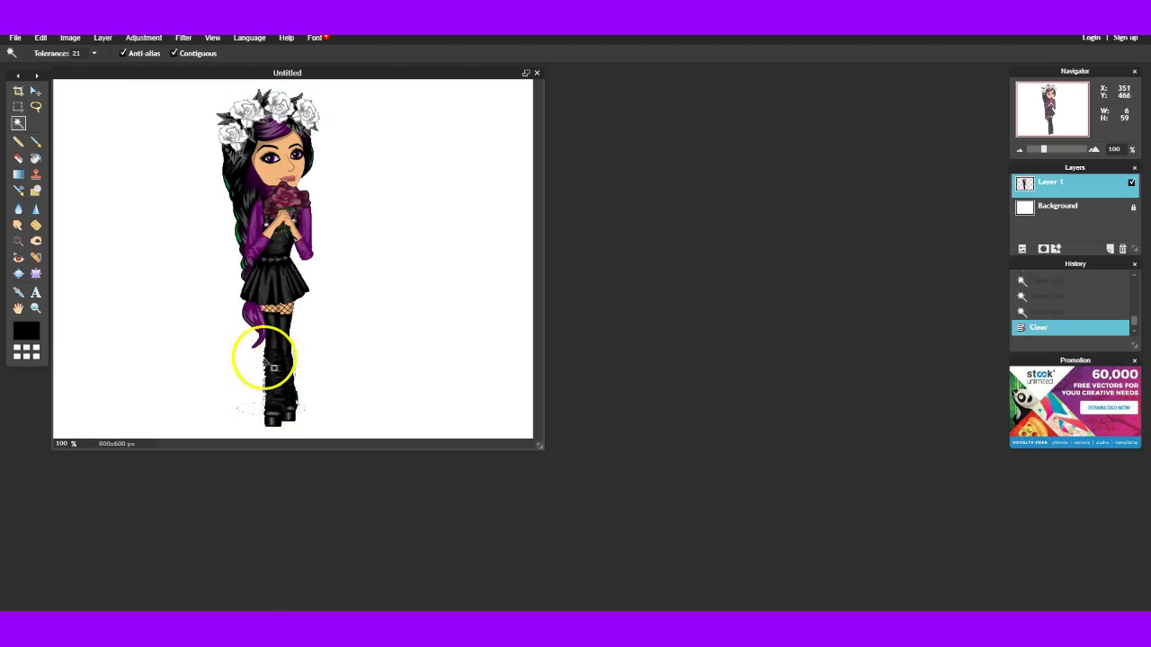
Clear the green fringe around the purple hair tip below the skirt and the hair beside the waist with the Wand tool
click(255, 331)
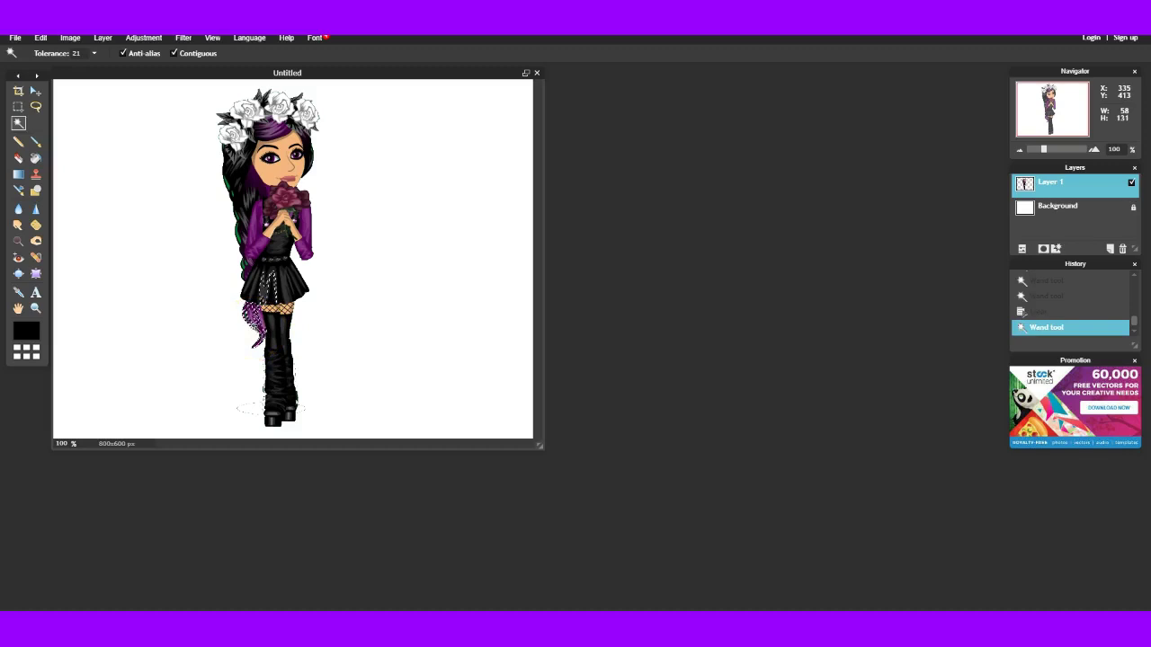
key(Delete)
click(248, 317)
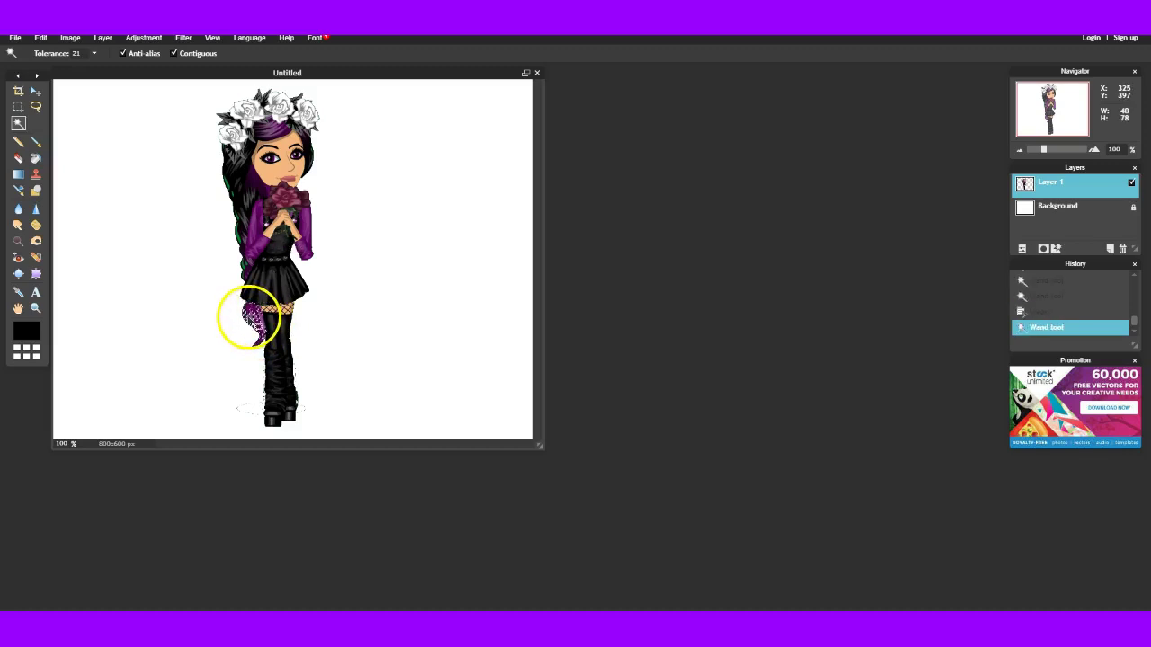
click(246, 315)
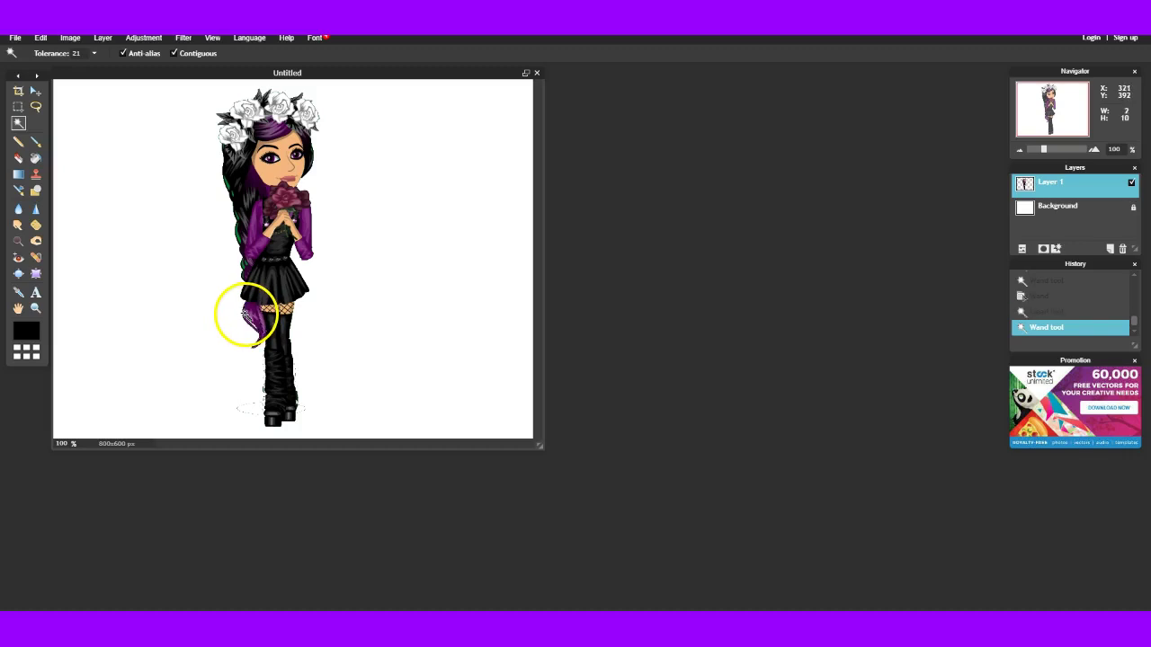
key(Delete)
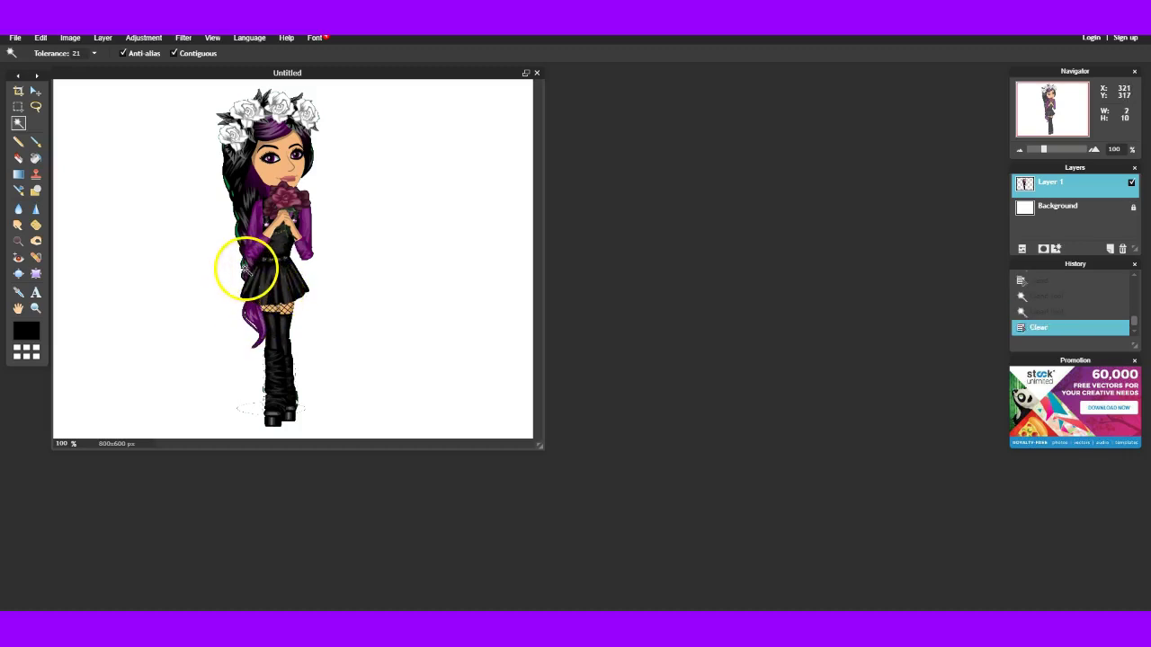
click(252, 275)
key(Delete)
Remove the green patches along the outer edge of the long black hair, from the elbow up to the face, with the Wand tool
click(238, 230)
click(237, 218)
click(240, 219)
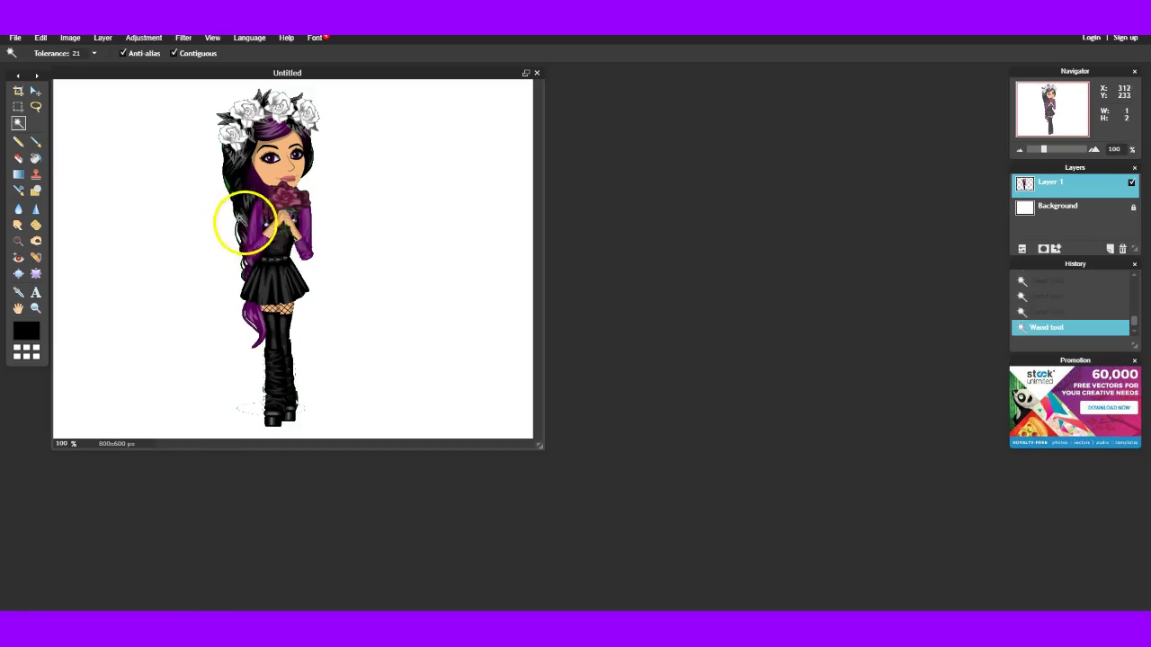
key(Delete)
click(238, 221)
key(Delete)
click(234, 197)
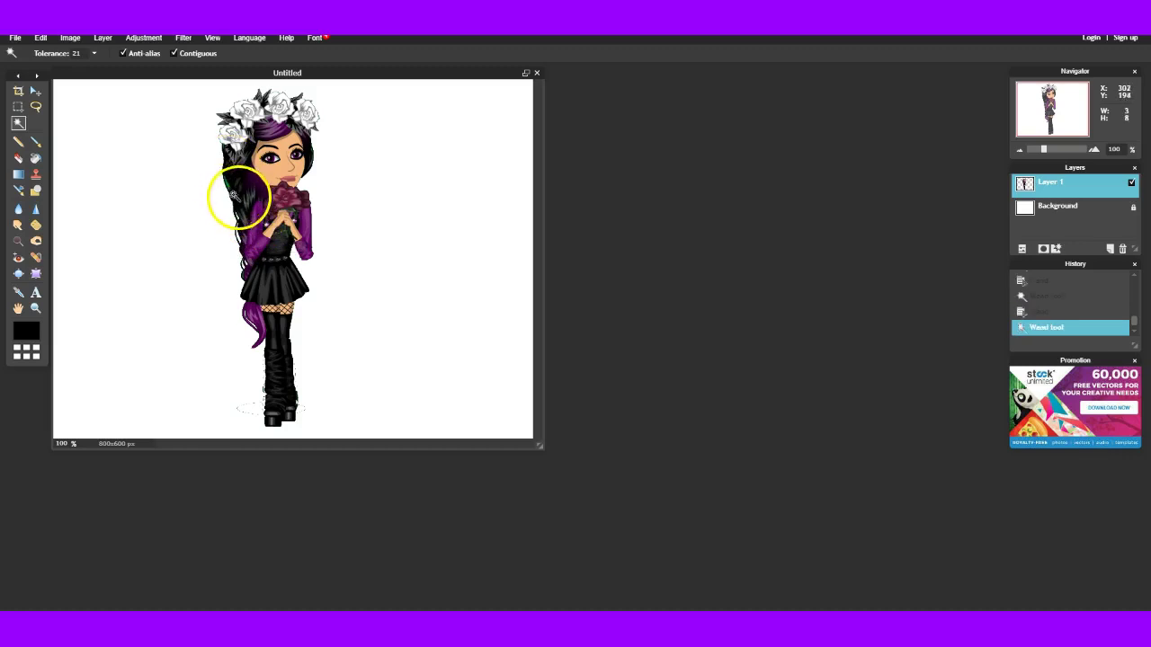
key(Delete)
click(225, 182)
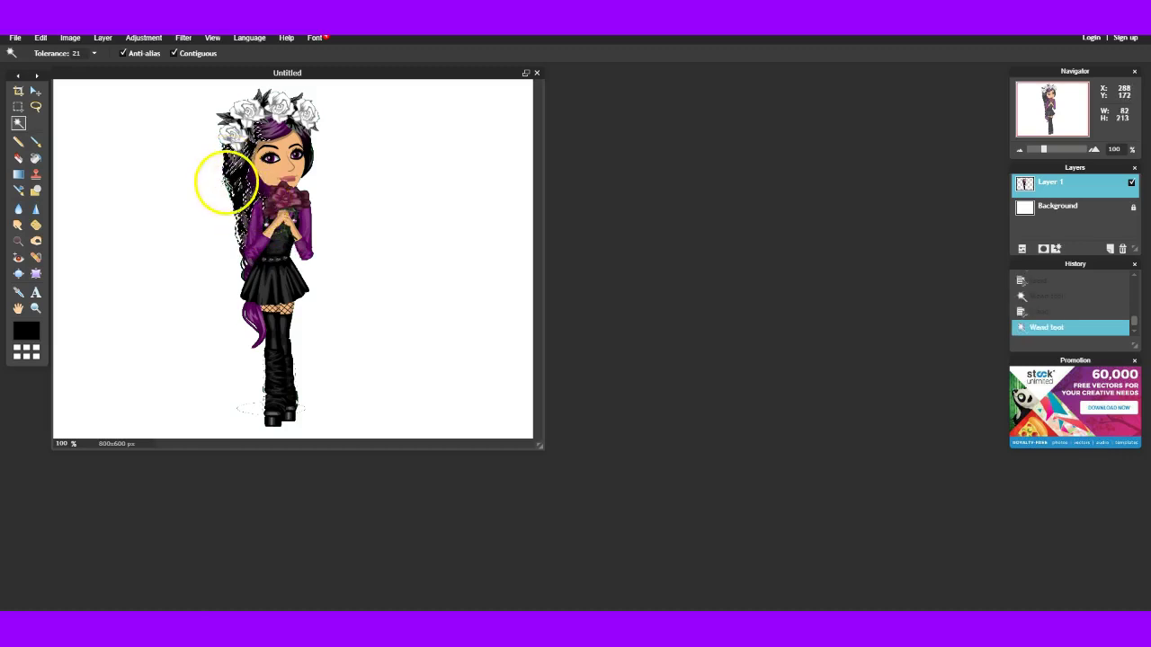
key(Delete)
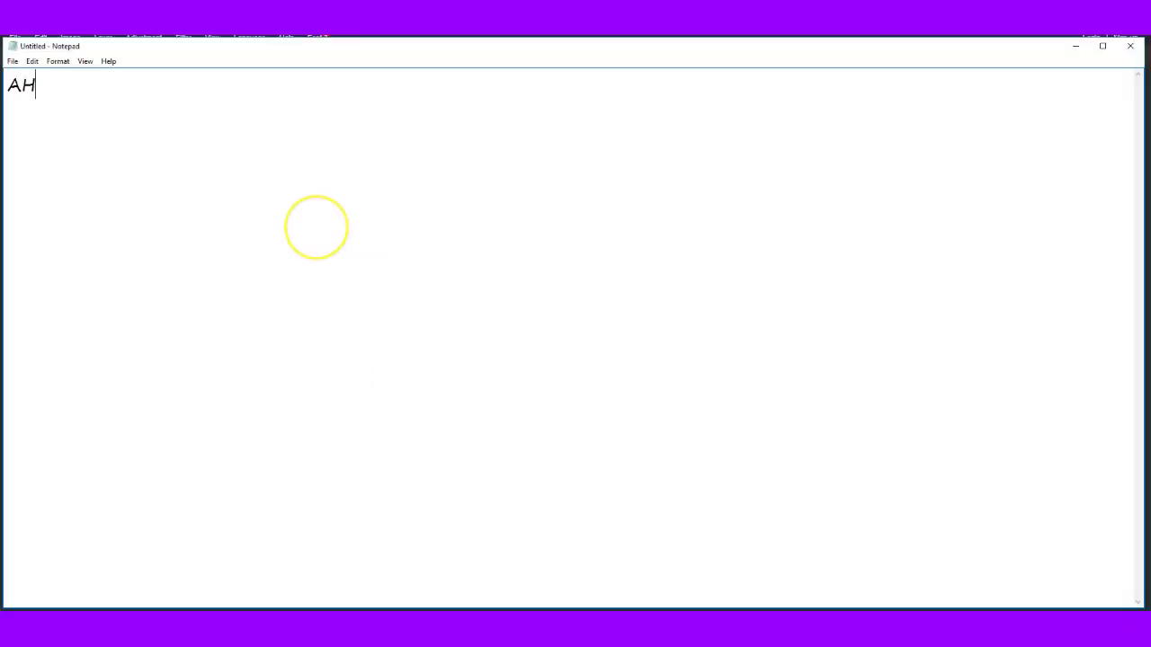
Write "AHHHHH I FORGOT THE TRASPARENT BACKGROU" in Notepad, replace it with "NOW I GOTTA START OVER" and erase that
text(HHHH I FORGOT THE TR)
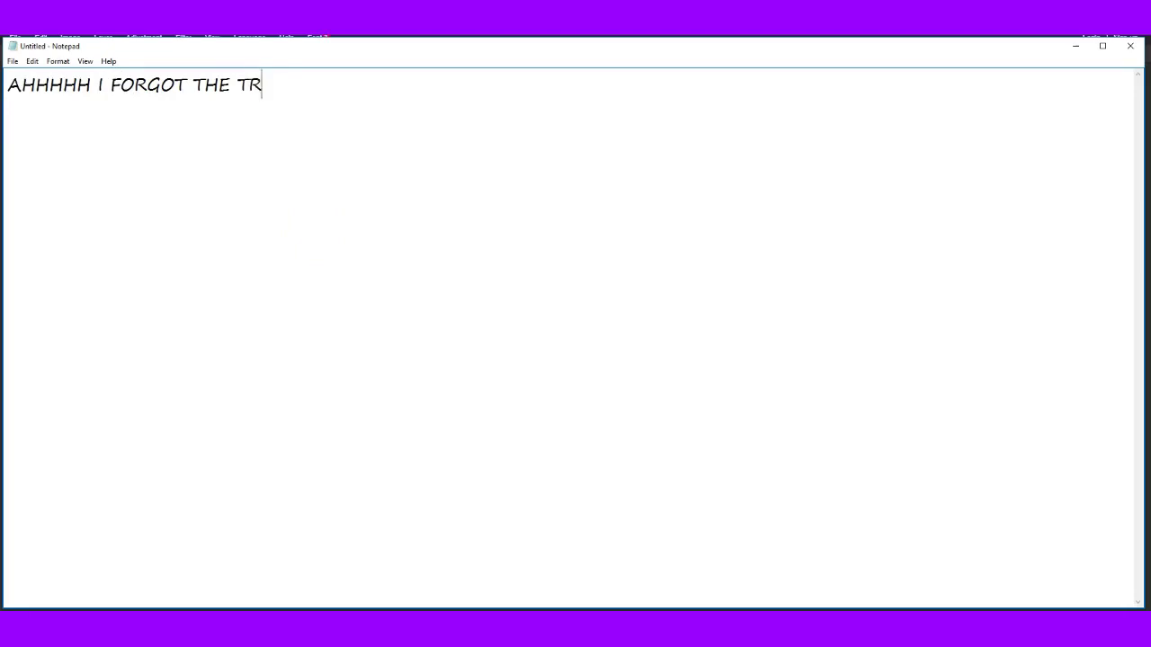
text(ASPARENT BACKGROU)
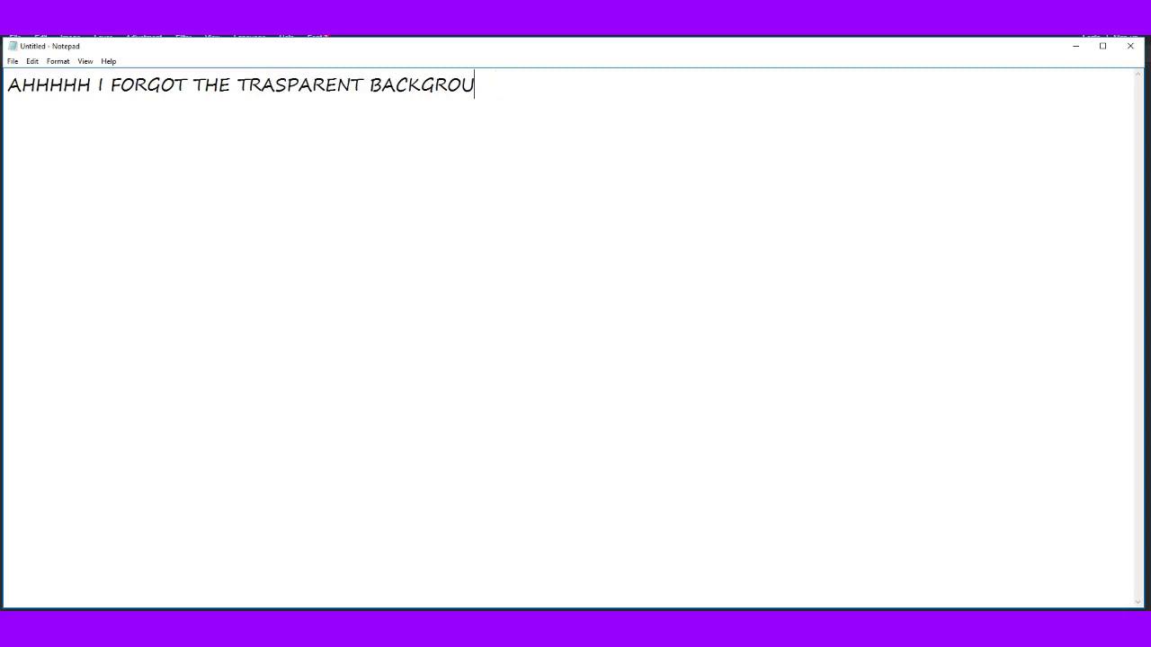
key(ctrl+a)
text(NOW I)
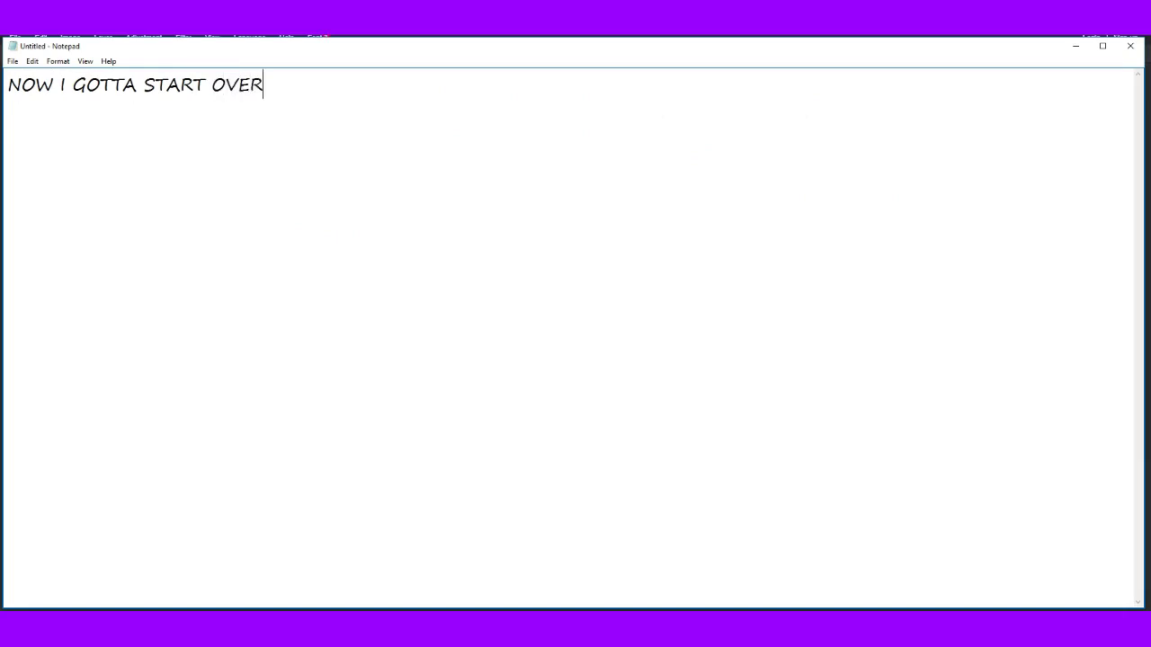
key(ctrl+a)
key(BackSpace)
Write "WTHHHH PIXLR" in Notepad and erase it
text(WTHHHH )
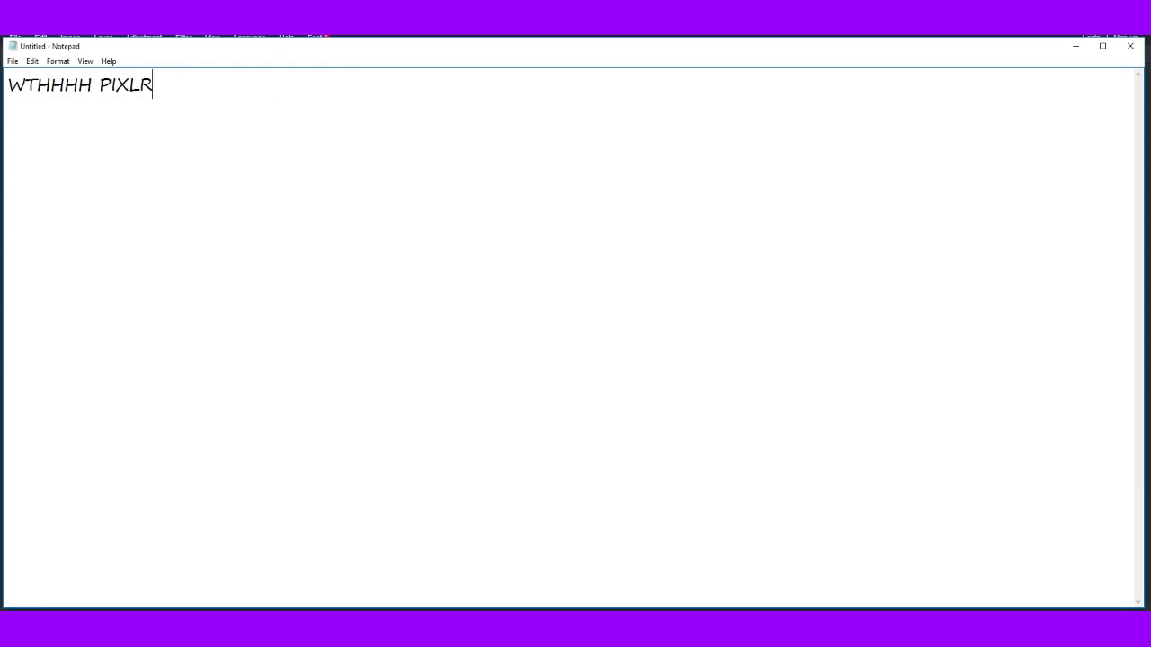
text(PIXLR)
drag(231, 96, 10, 116)
key(BackSpace)
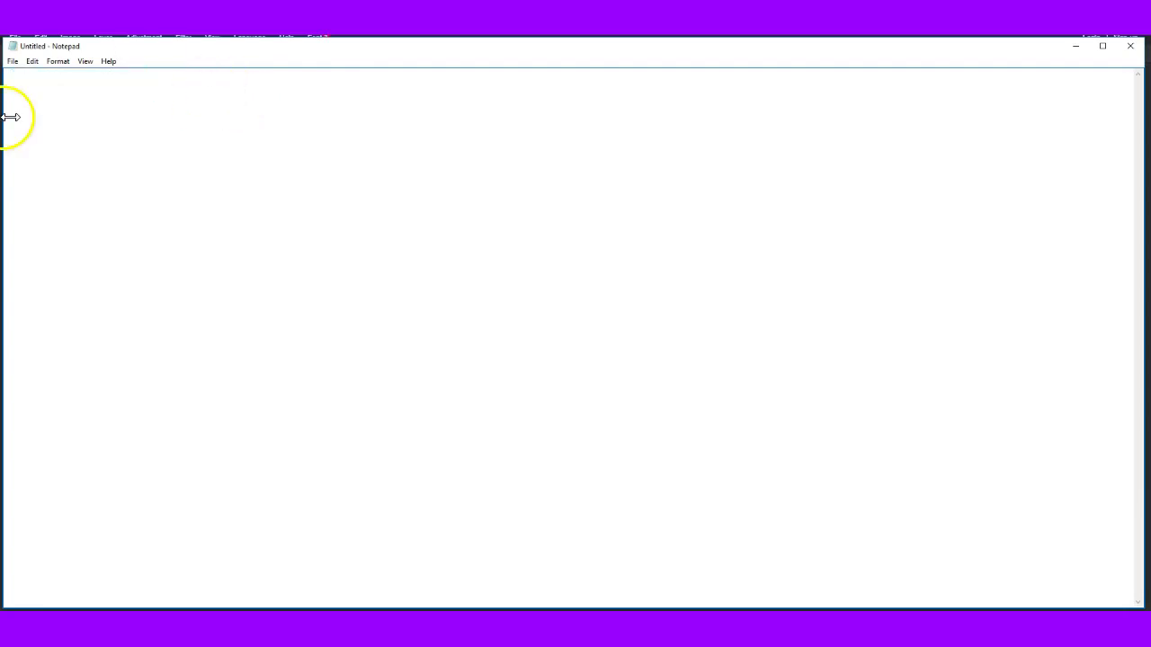
Return to Pixlr Editor and leave the site, discarding the unsaved character cutout
click(1076, 46)
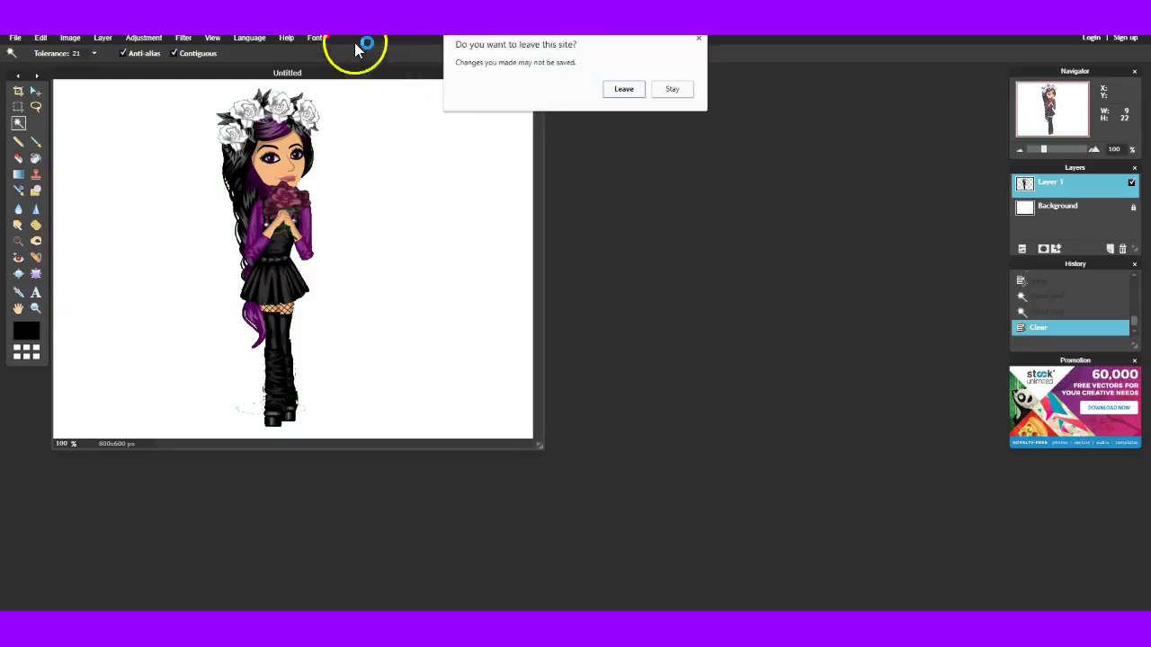
click(624, 88)
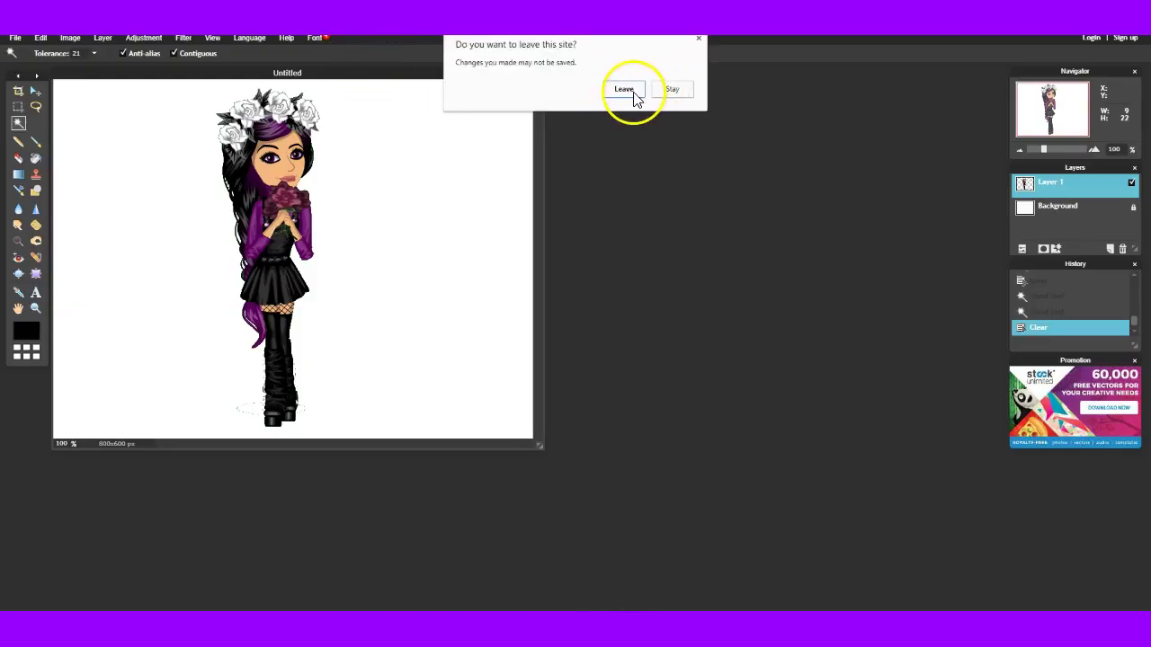
click(630, 90)
Search the web for "PIXLRRRRRRRRRRRR" and for "PIXLR"
text(pi)
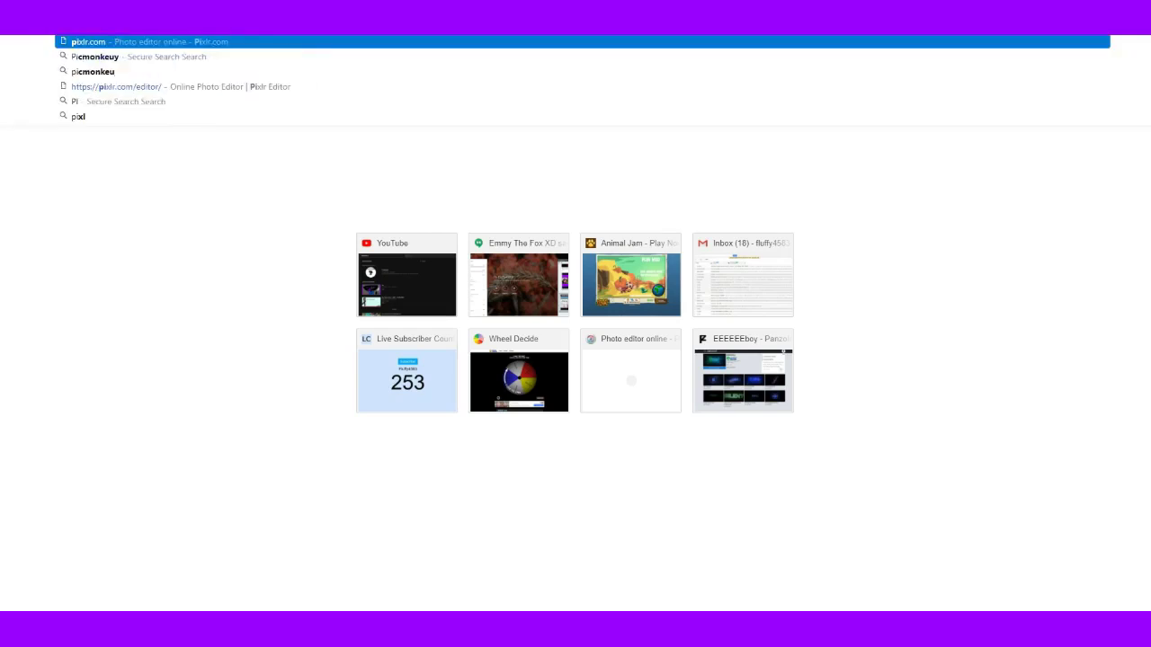
text(XLRRRRRRRRRRRR)
key(Return)
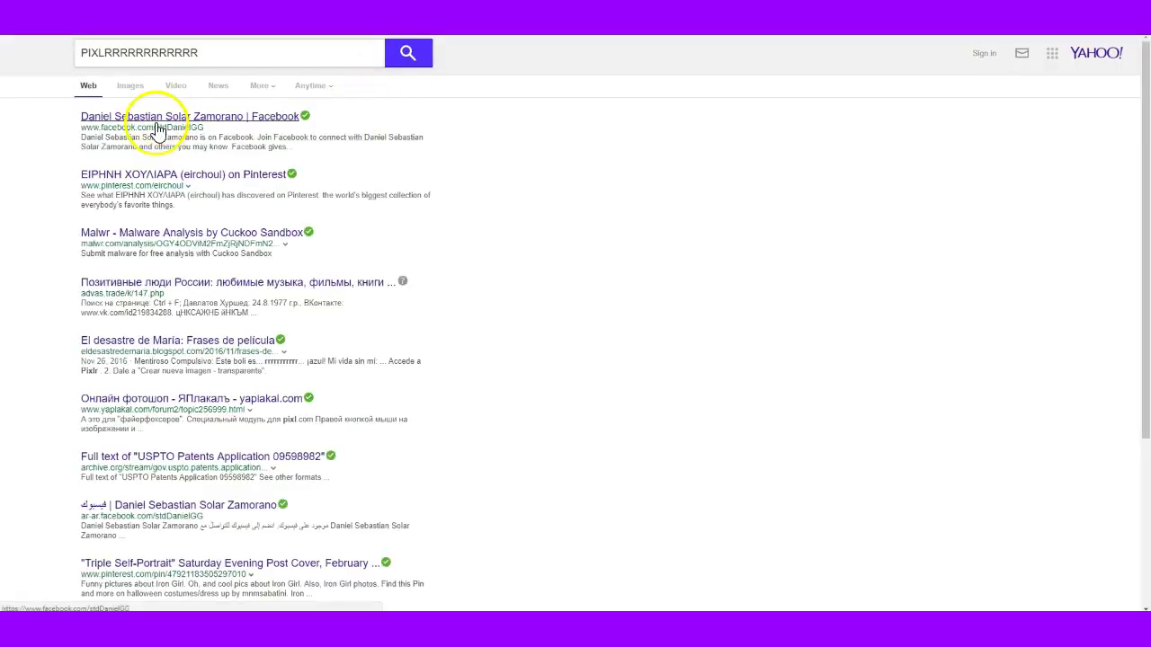
click(224, 64)
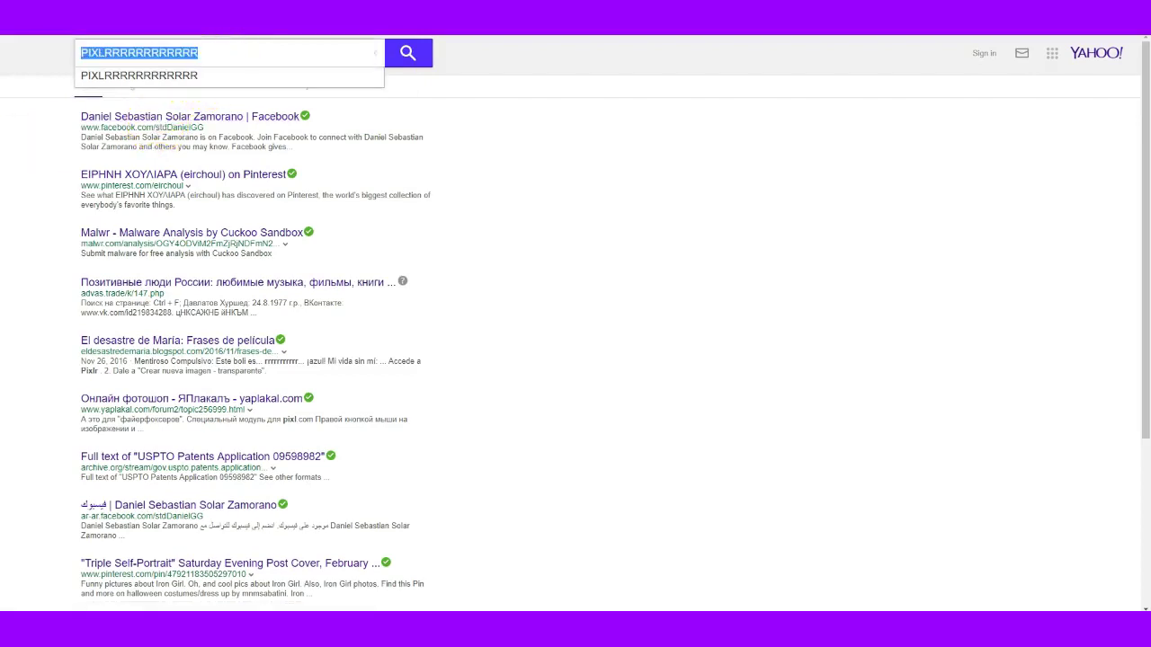
key(BackSpace)
text(PIXLR)
key(Return)
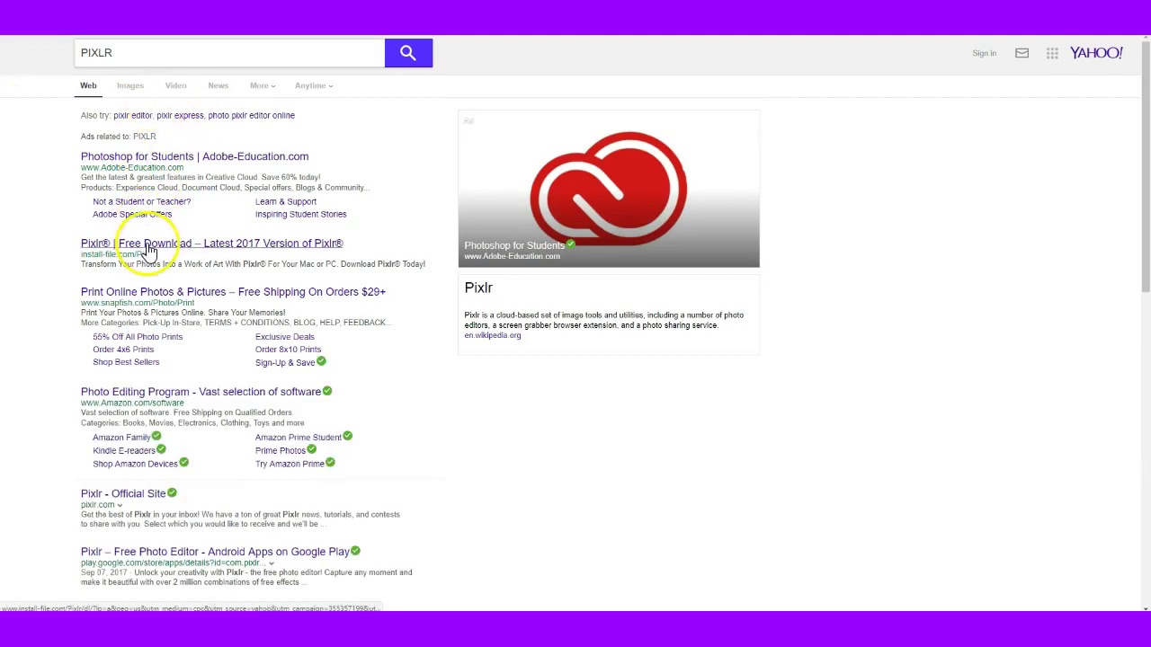
Search for "pixlr" again, try "pixlr.com" as the query, and clear the search text
click(95, 51)
text(pixlr)
key(Return)
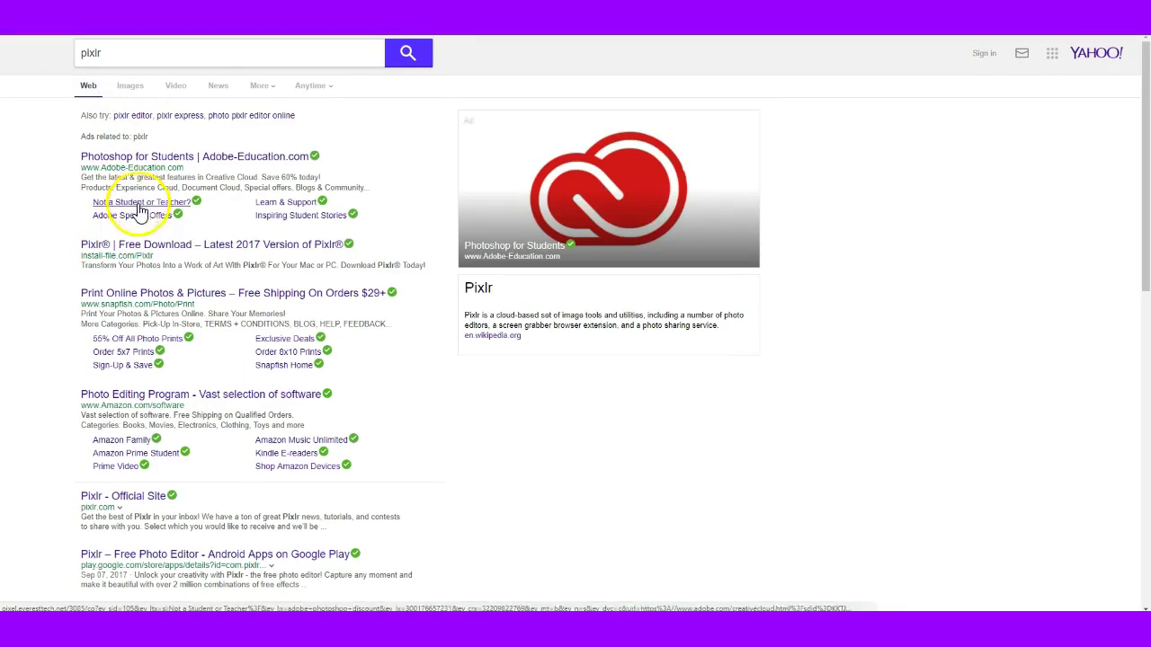
click(125, 58)
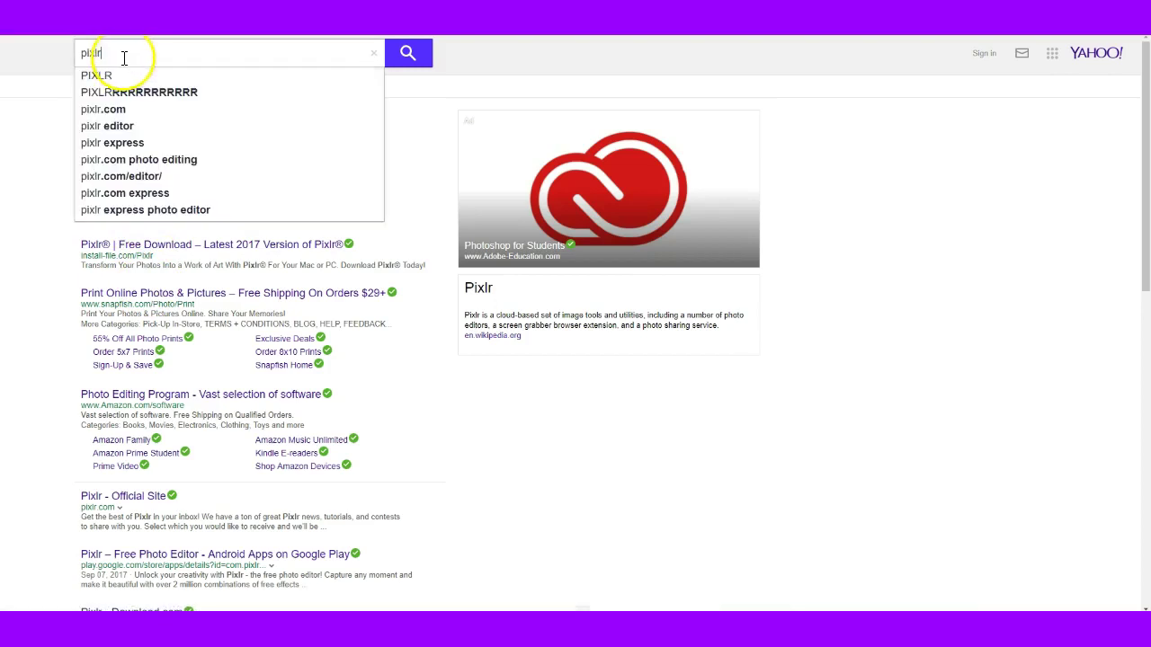
text(.com)
key(Return)
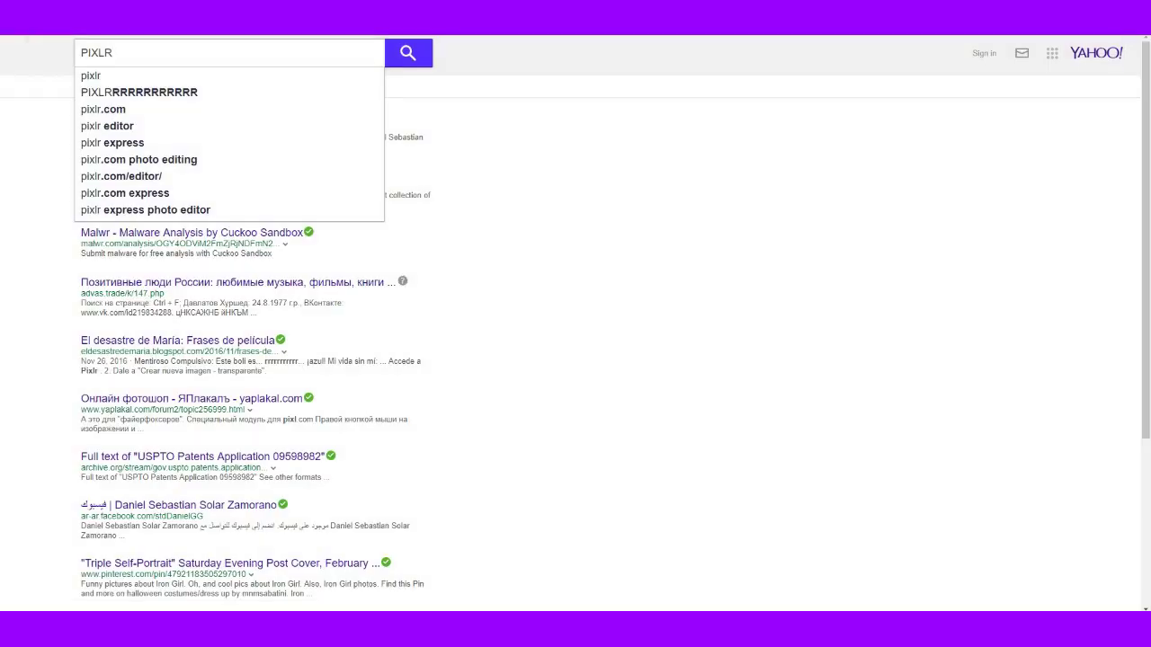
key(ctrl+a)
key(BackSpace)
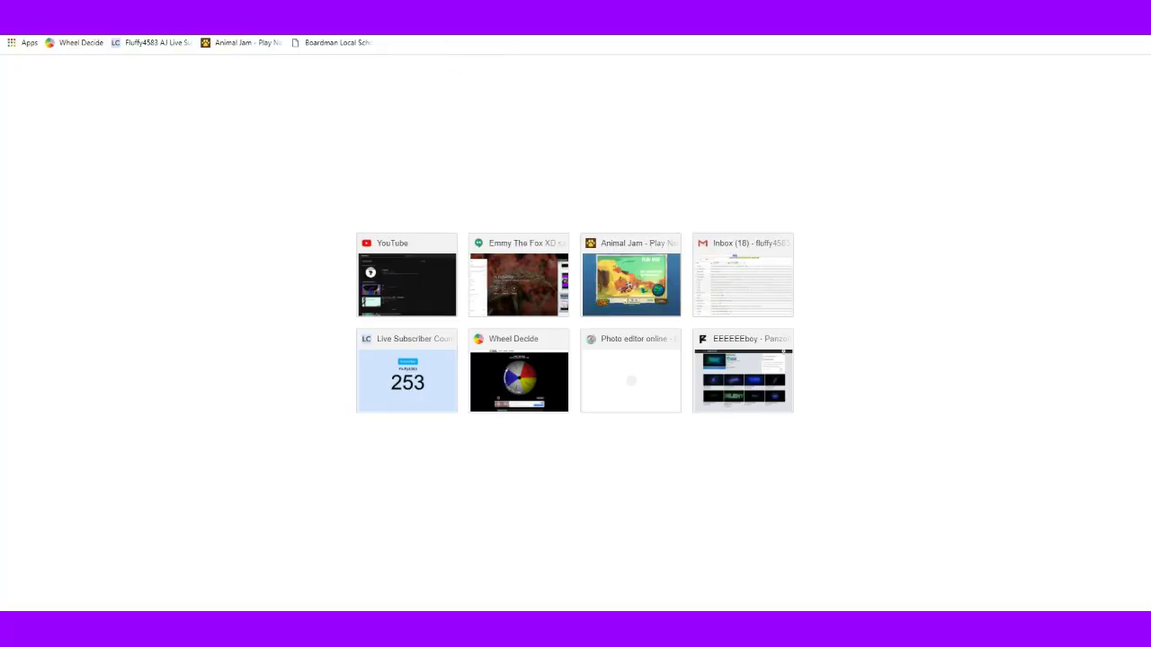
Open pixlr.com in the browser and launch Pixlr Editor from its home page
text(pixlr.com)
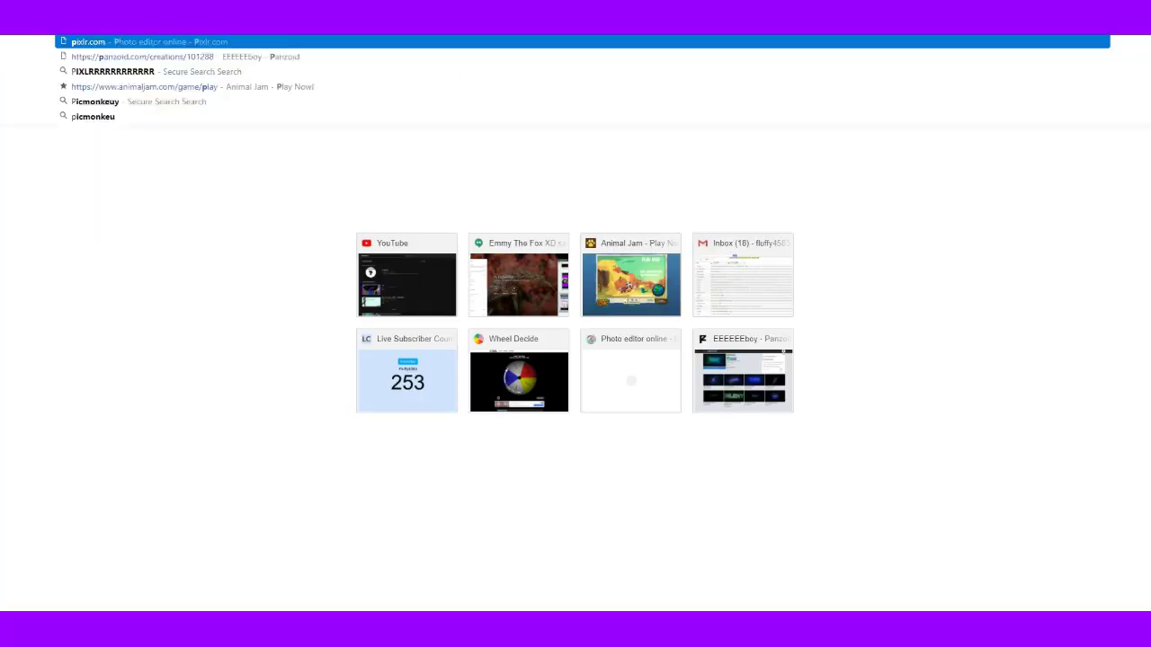
key(Return)
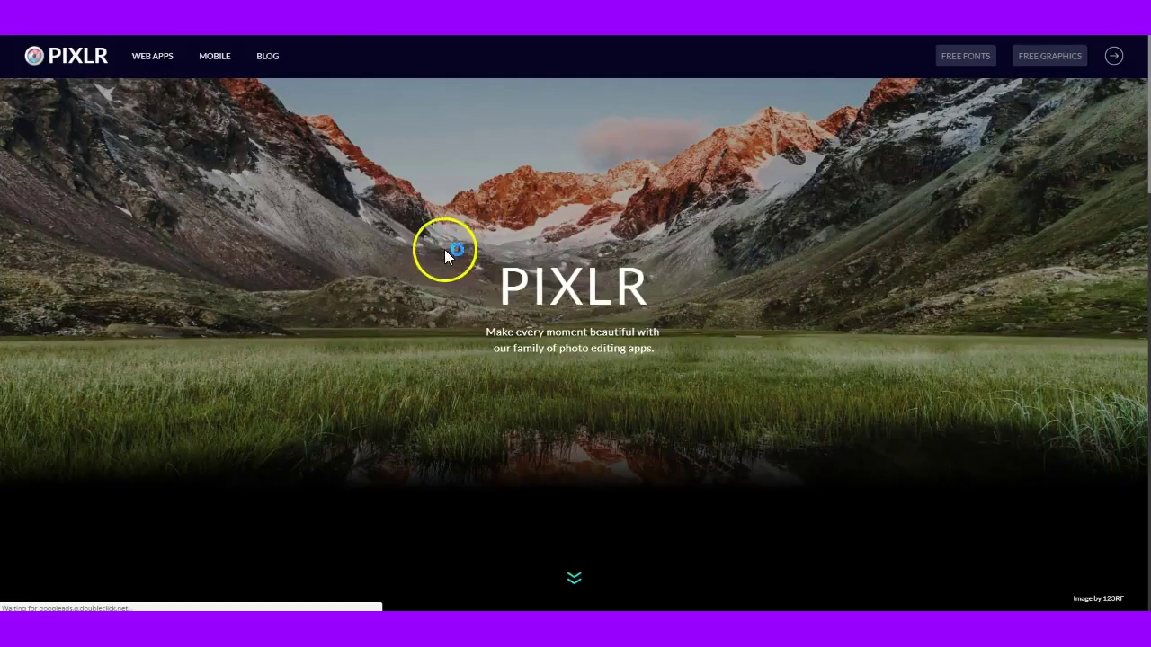
scroll(520, 430, down, 5)
click(457, 322)
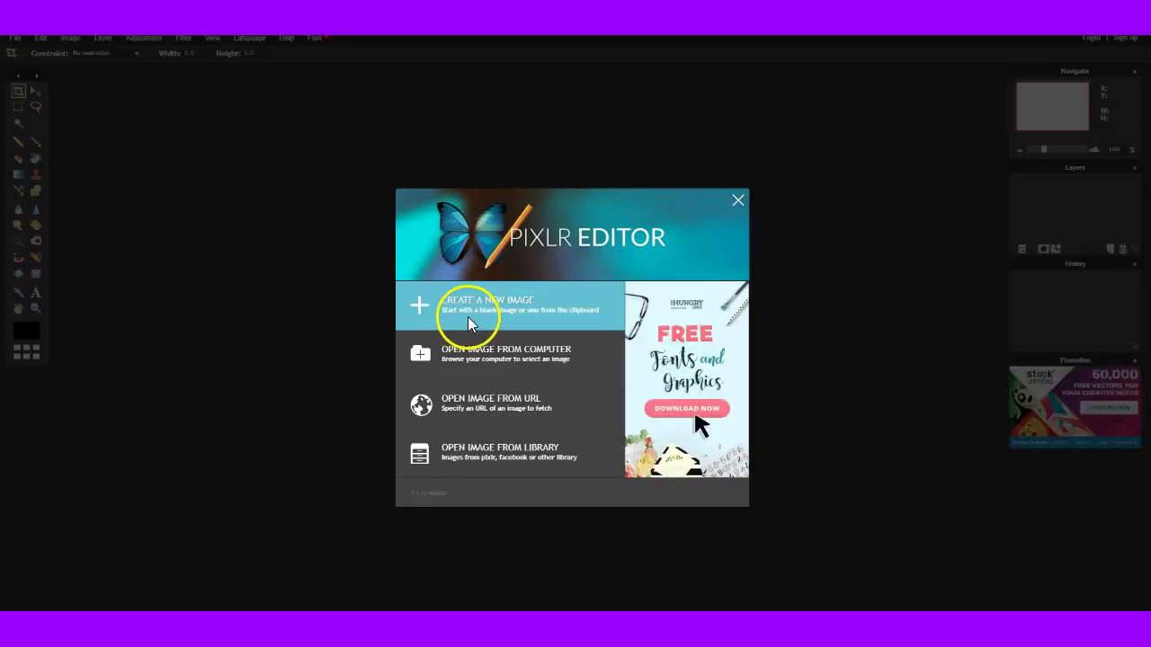
click(463, 317)
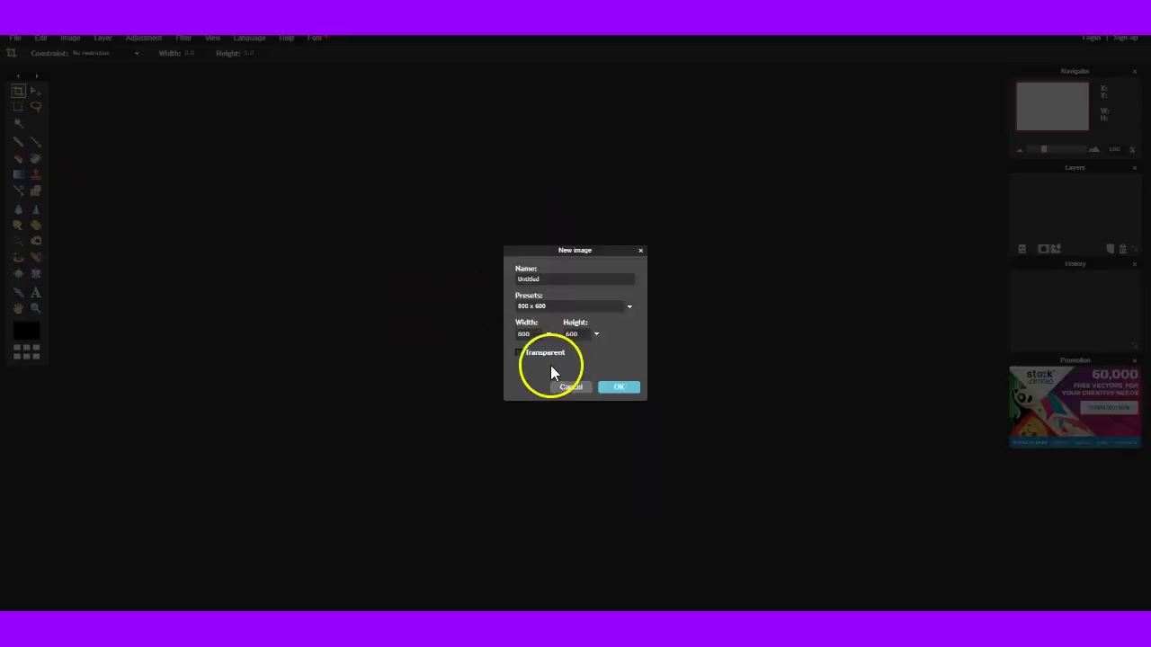
click(618, 388)
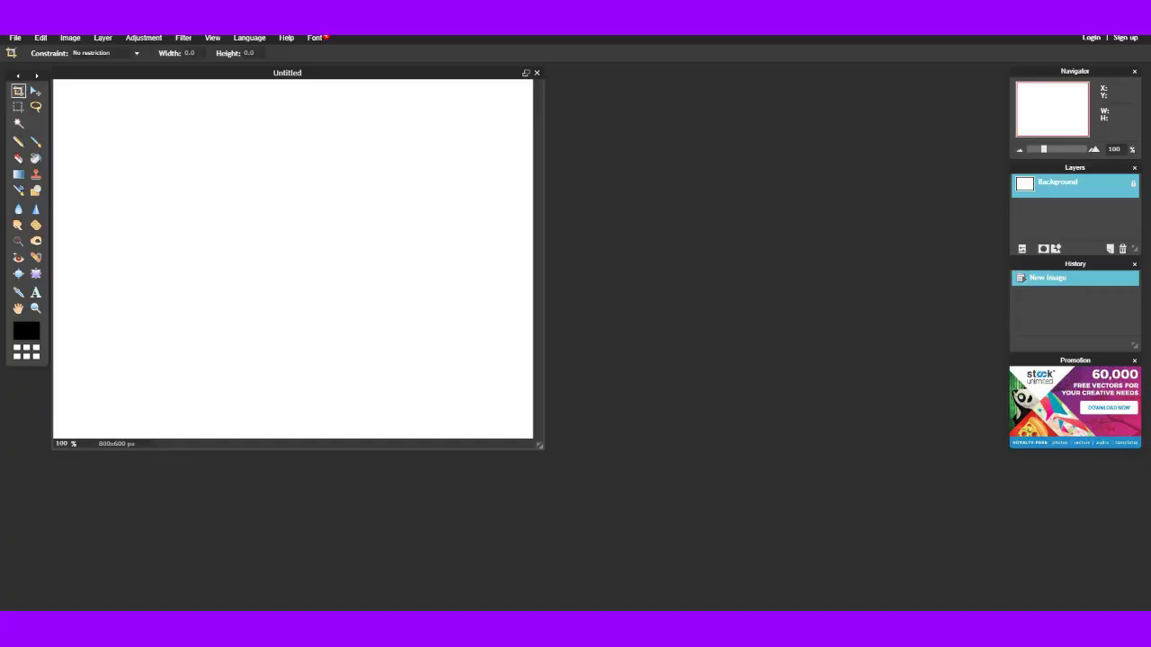
key(F5)
click(630, 89)
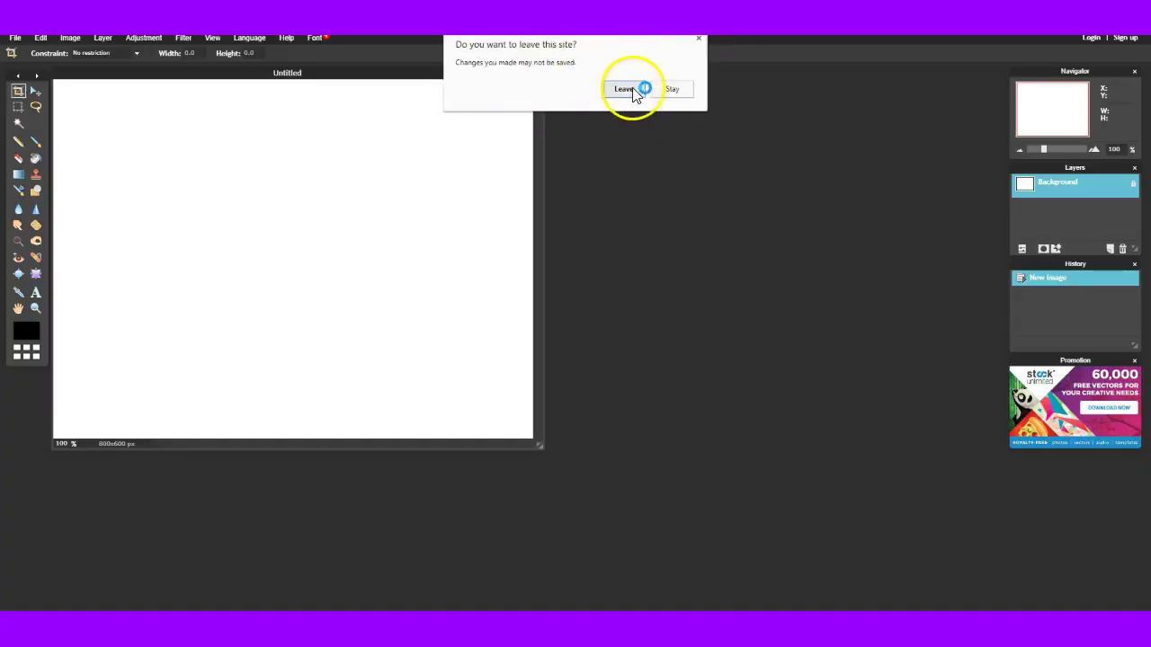
Switch to Notepad and write the viewer message "AND I FORGOT IT AGAIN"
click(309, 629)
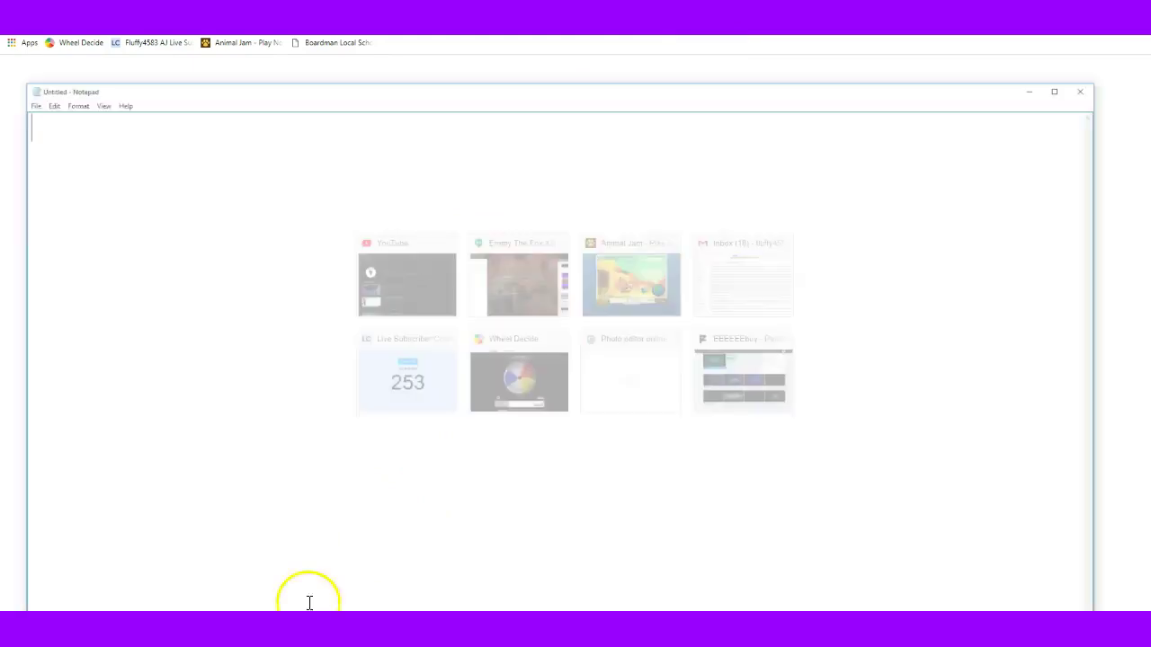
key(BackSpace)
key(BackSpace)
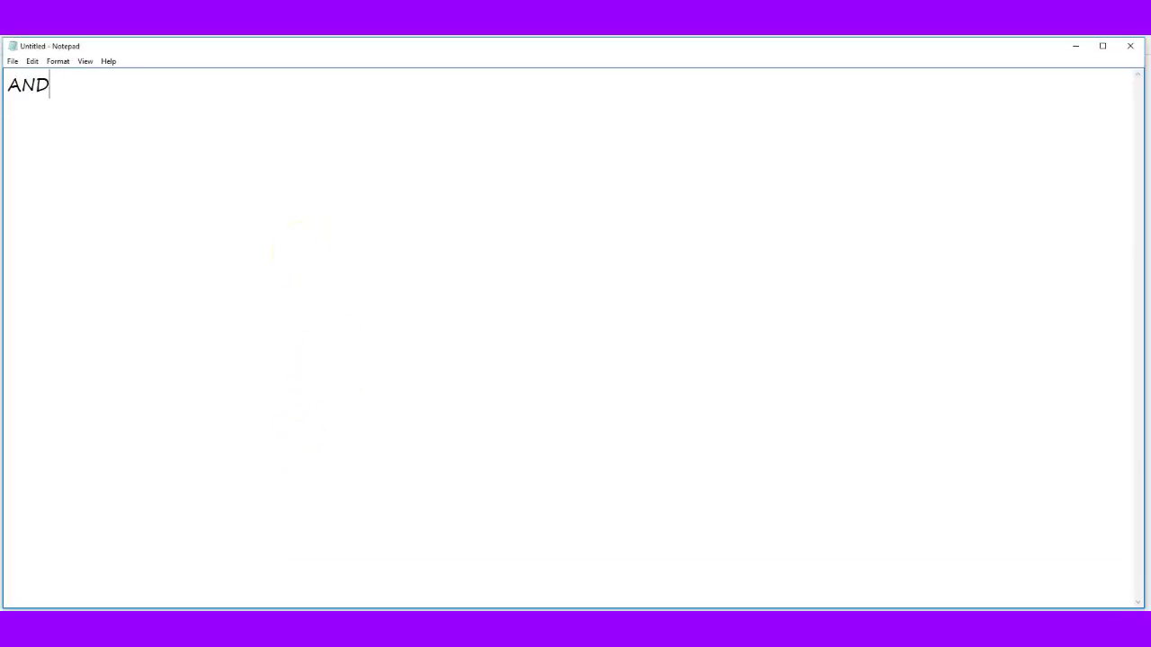
text(I FORG)
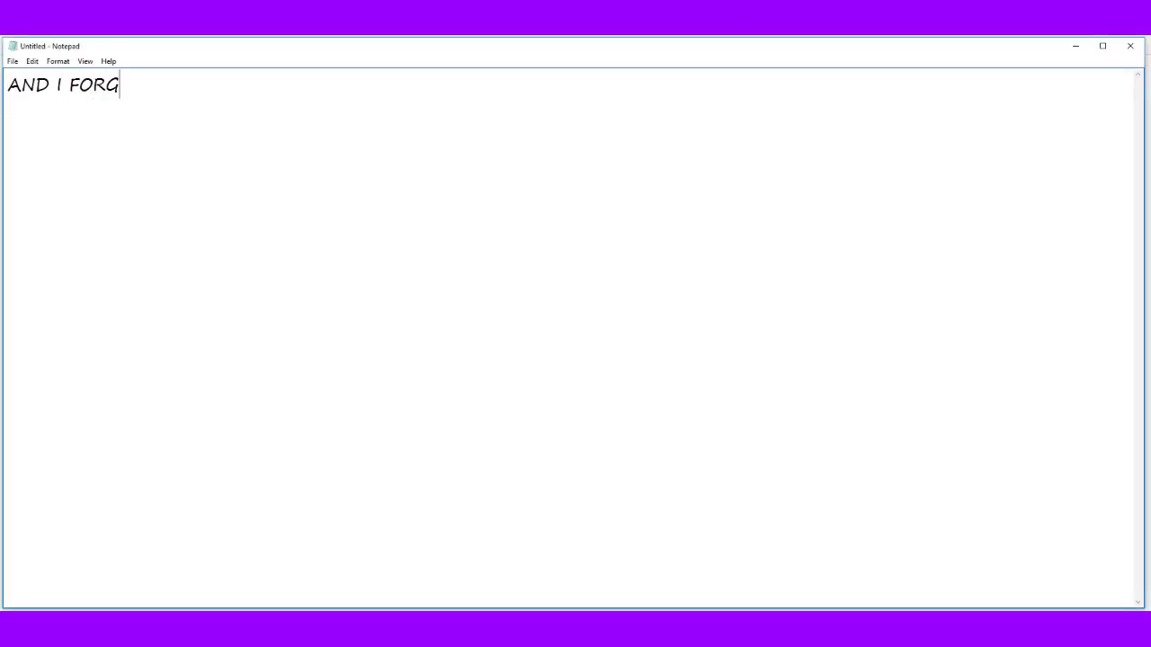
text(OT IT AGAIN)
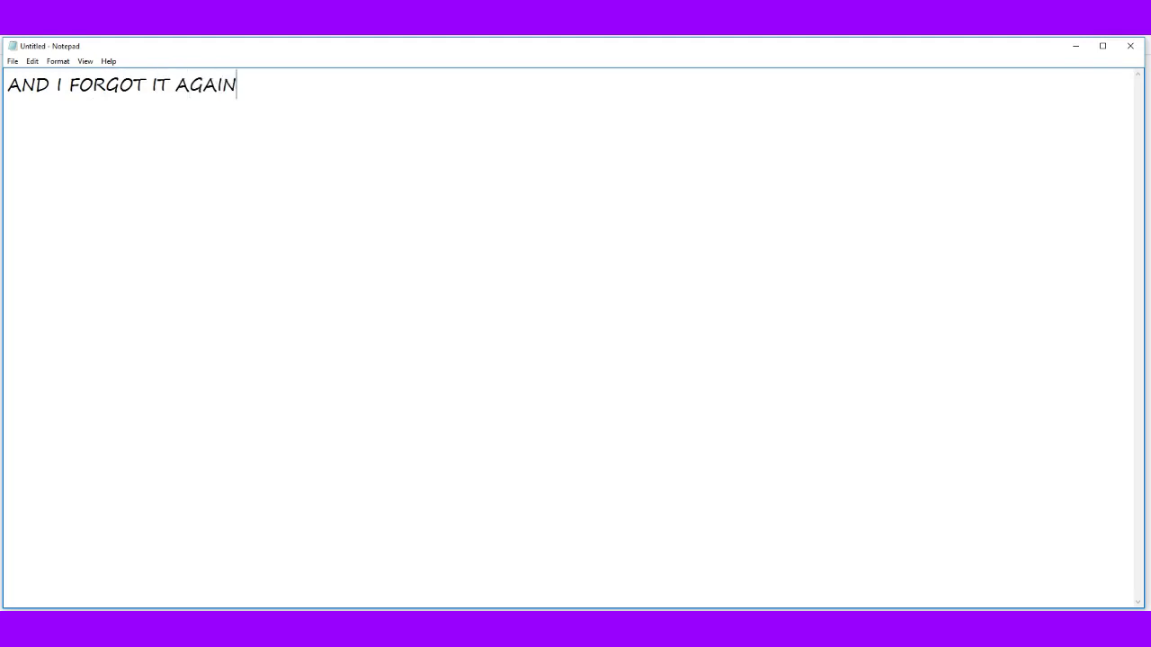
Clear the message from the note and minimize Notepad
key(BackSpace)
key(BackSpace)
key(BackSpace)
key(BackSpace)
key(BackSpace)
key(BackSpace)
key(BackSpace)
key(BackSpace)
key(BackSpace)
key(BackSpace)
key(BackSpace)
key(BackSpace)
key(BackSpace)
key(BackSpace)
key(BackSpace)
key(BackSpace)
key(BackSpace)
key(BackSpace)
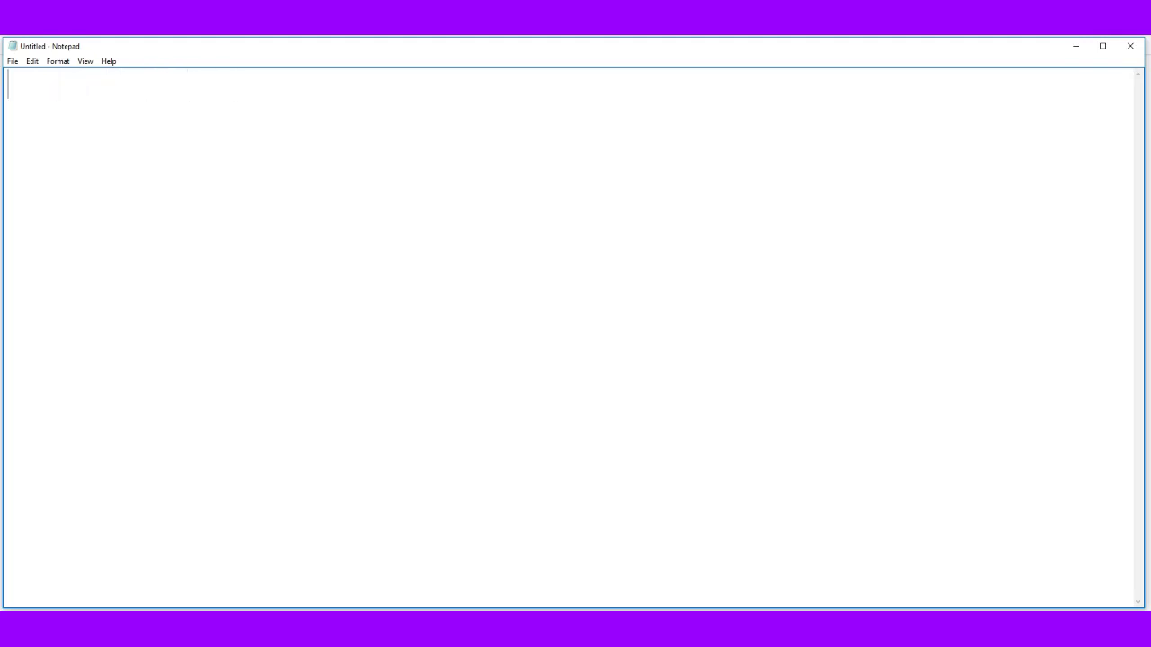
click(1073, 45)
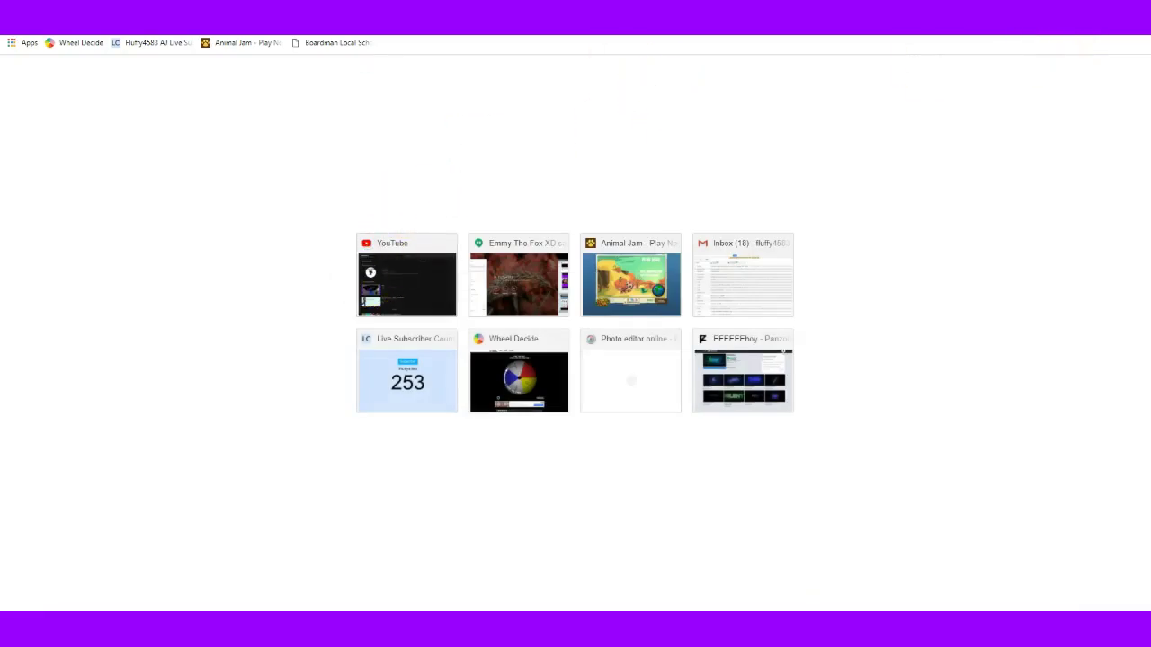
Go to pixlr.com in the browser and launch Pixlr Editor from the home page
text(p)
text(xlr.com)
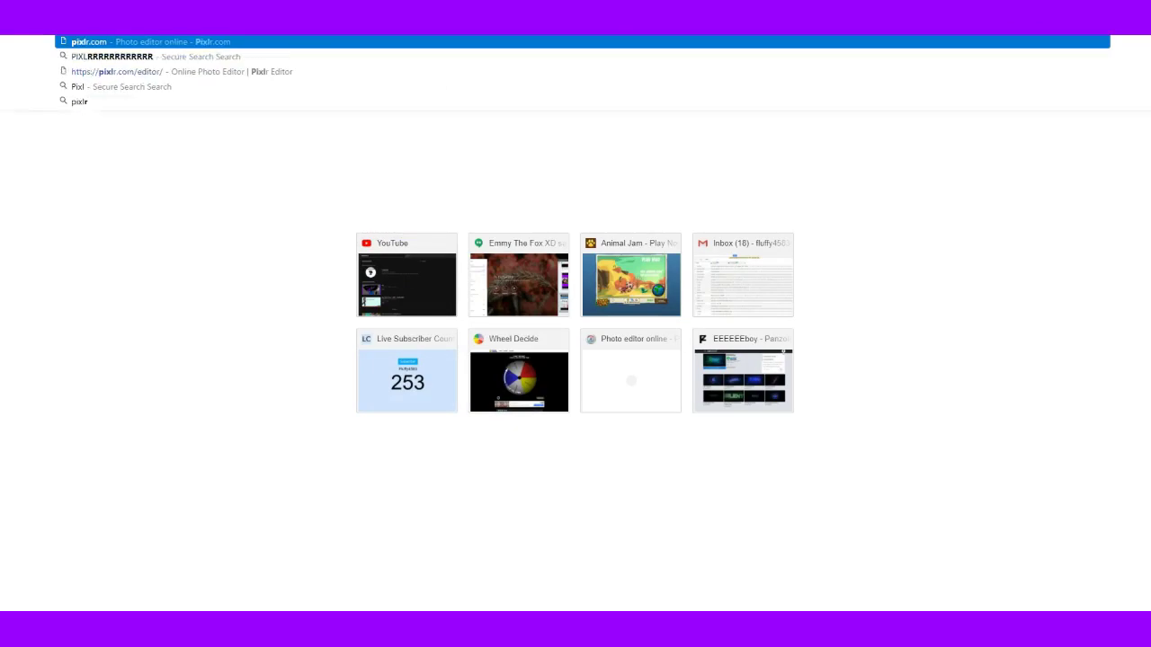
key(Return)
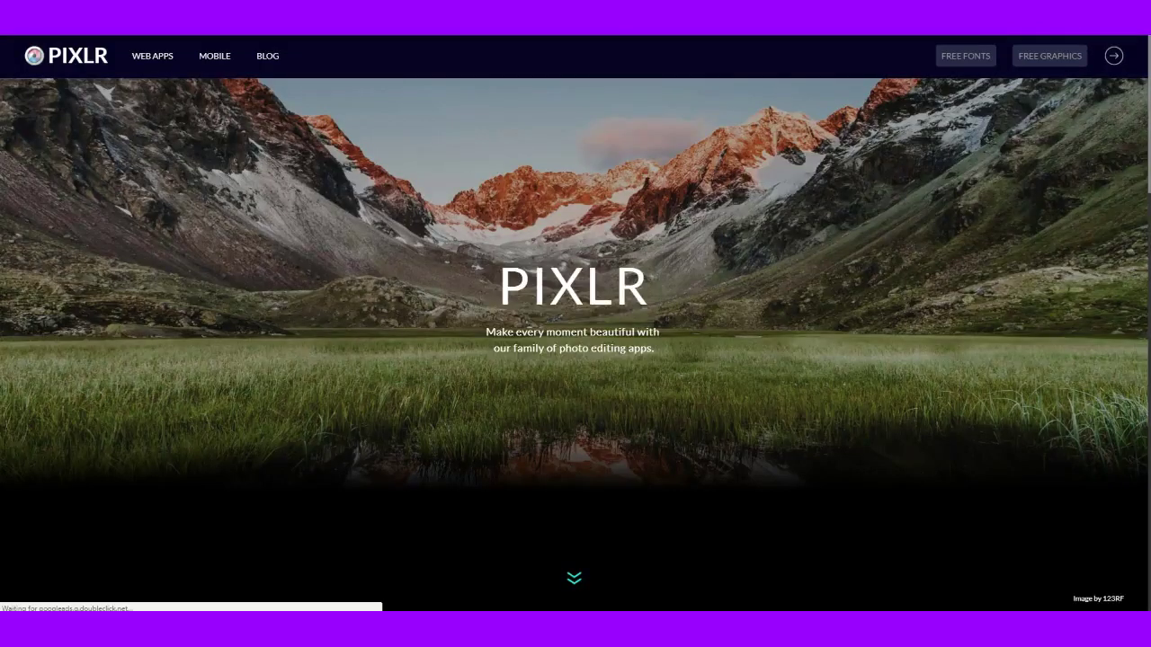
scroll(485, 431, down, 5)
click(437, 316)
Create a new transparent image using the 1024 x 768 preset
click(483, 302)
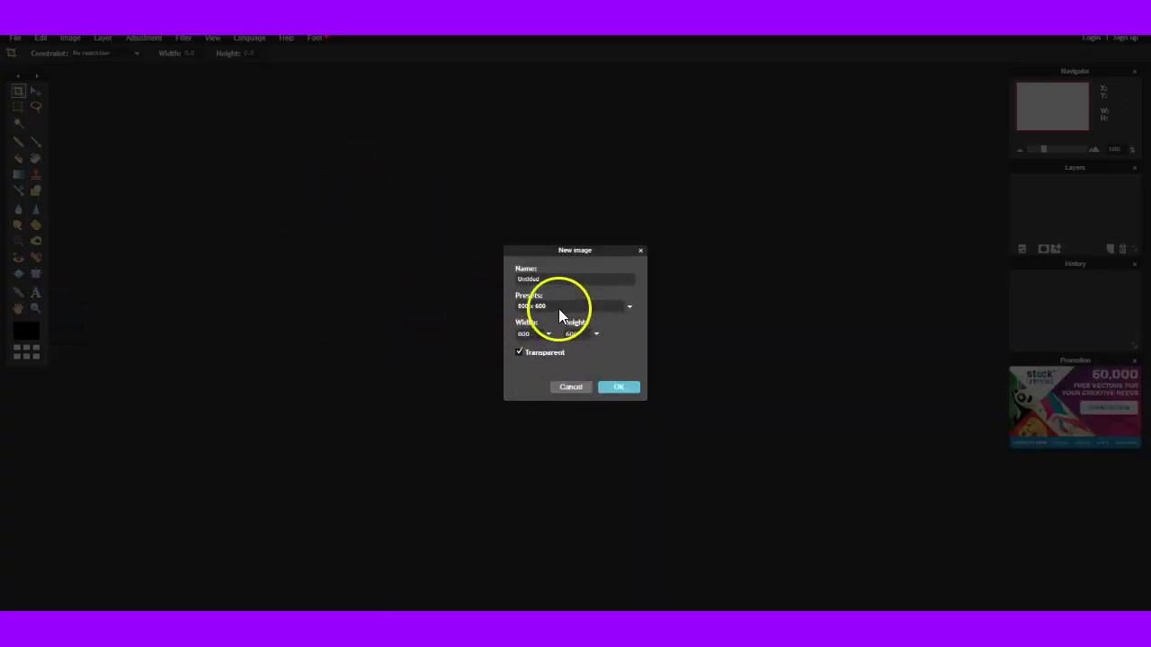
click(558, 309)
click(549, 353)
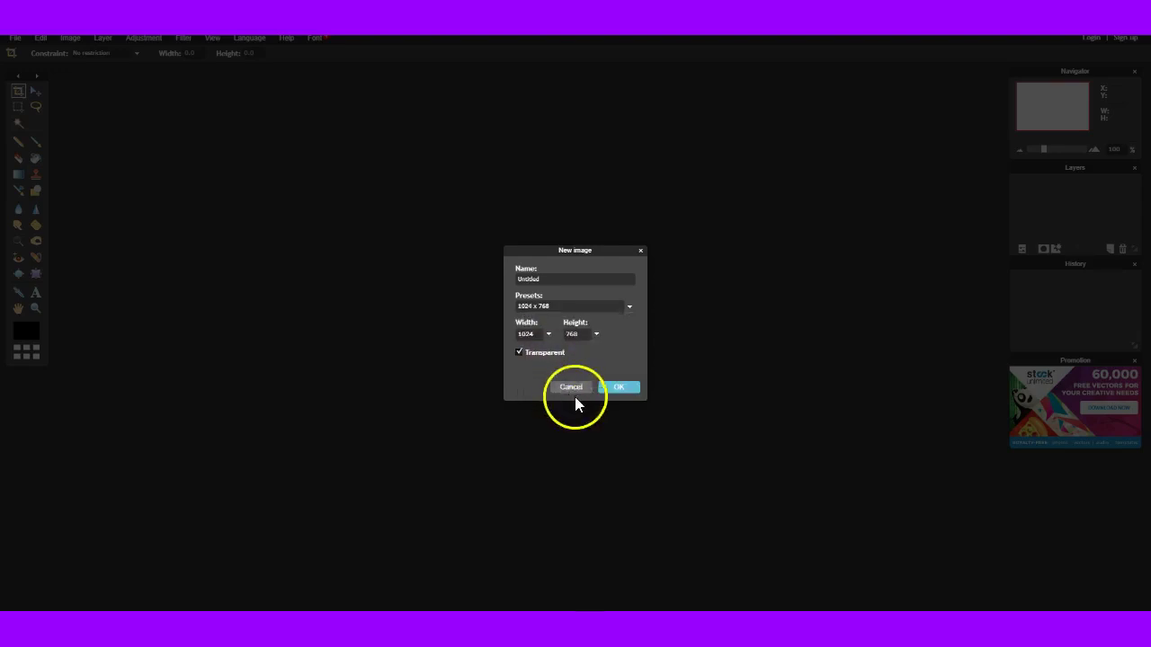
click(612, 388)
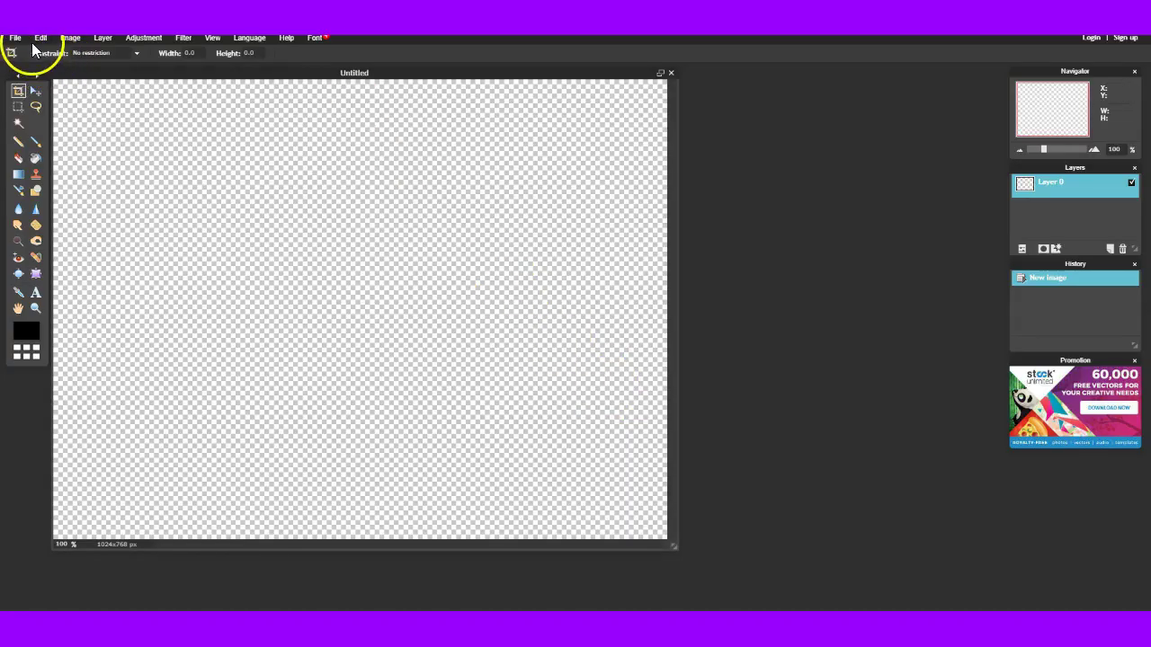
Add the character picture with the green background from the Pictures folder as a new layer
click(23, 39)
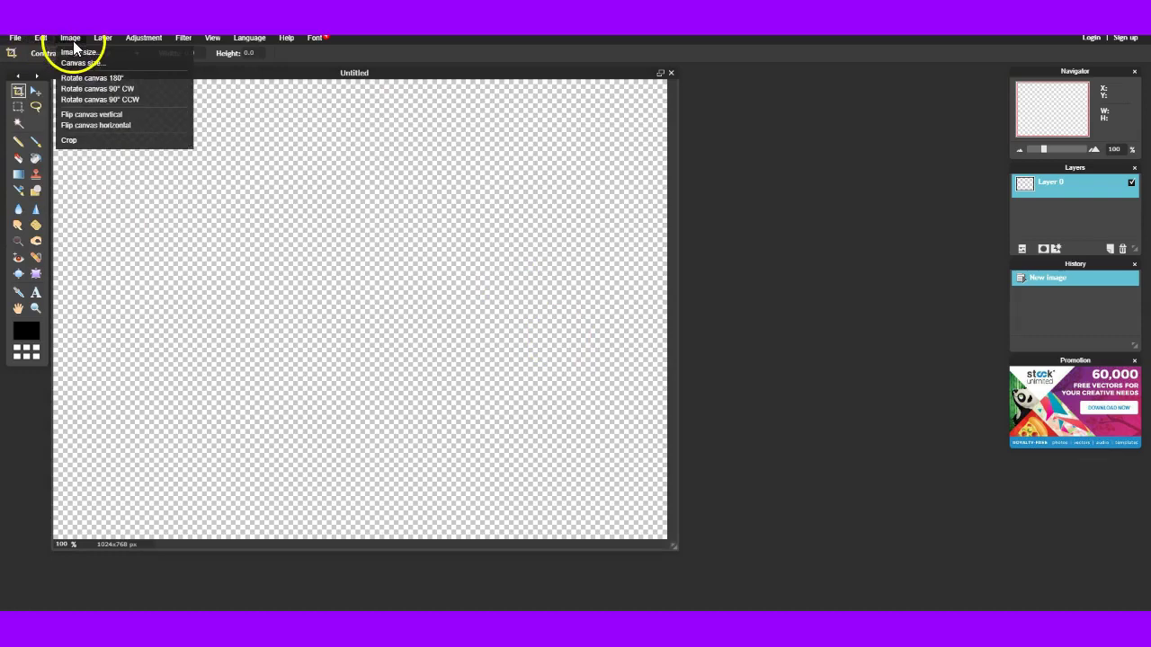
mouse_move(103, 40)
click(128, 88)
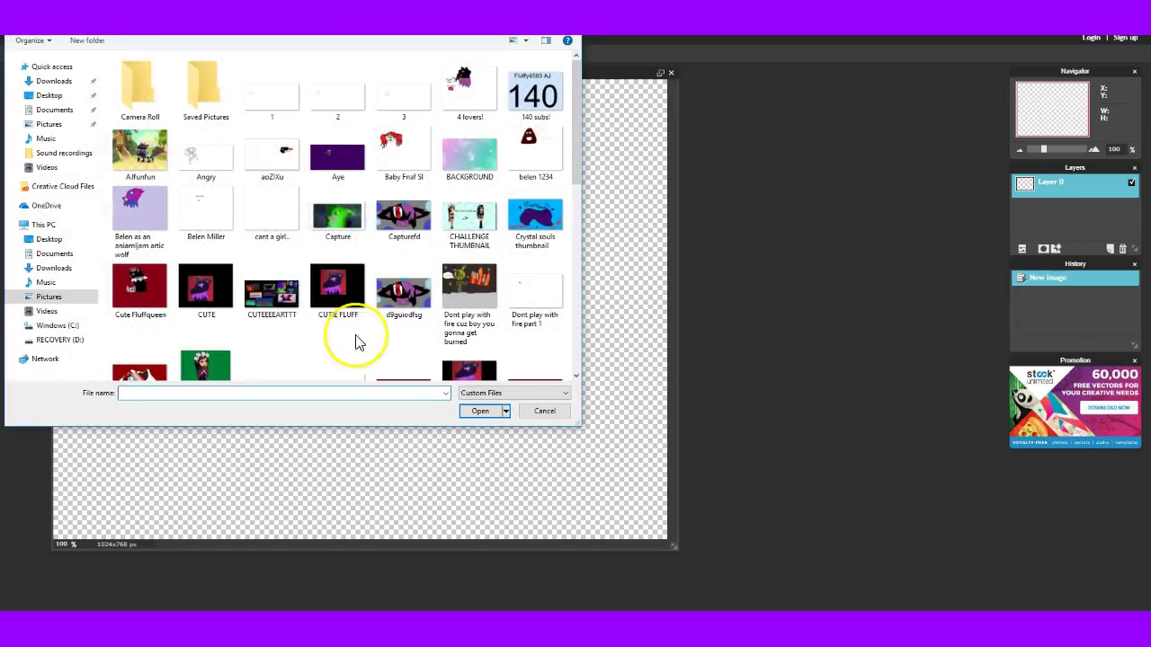
click(204, 364)
click(481, 411)
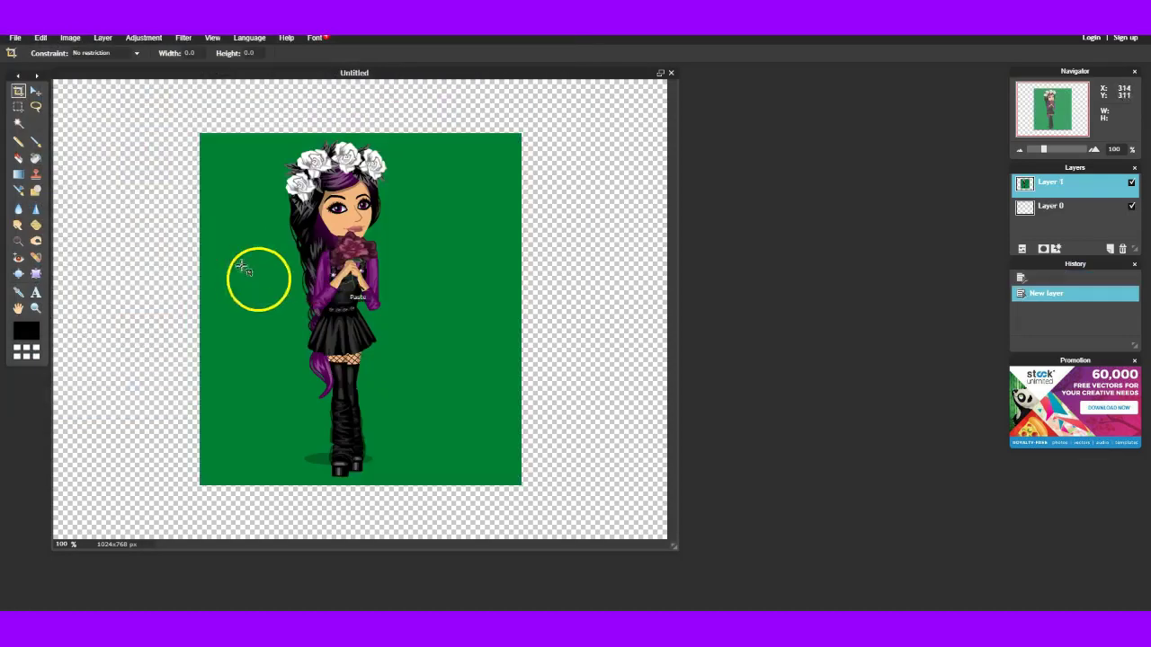
Select the green background around the character with the Wand tool and delete it
click(18, 124)
click(278, 285)
key(Delete)
Select and delete the leftover green shadow patches around and between the character's boots with the Wand tool
click(342, 460)
key(Delete)
click(365, 460)
key(Delete)
click(365, 448)
key(Delete)
click(326, 435)
click(347, 450)
key(Delete)
click(330, 453)
click(331, 452)
key(Delete)
Remove the remaining green remnants around the purple hair tip and along the edge of the long black hair
click(319, 376)
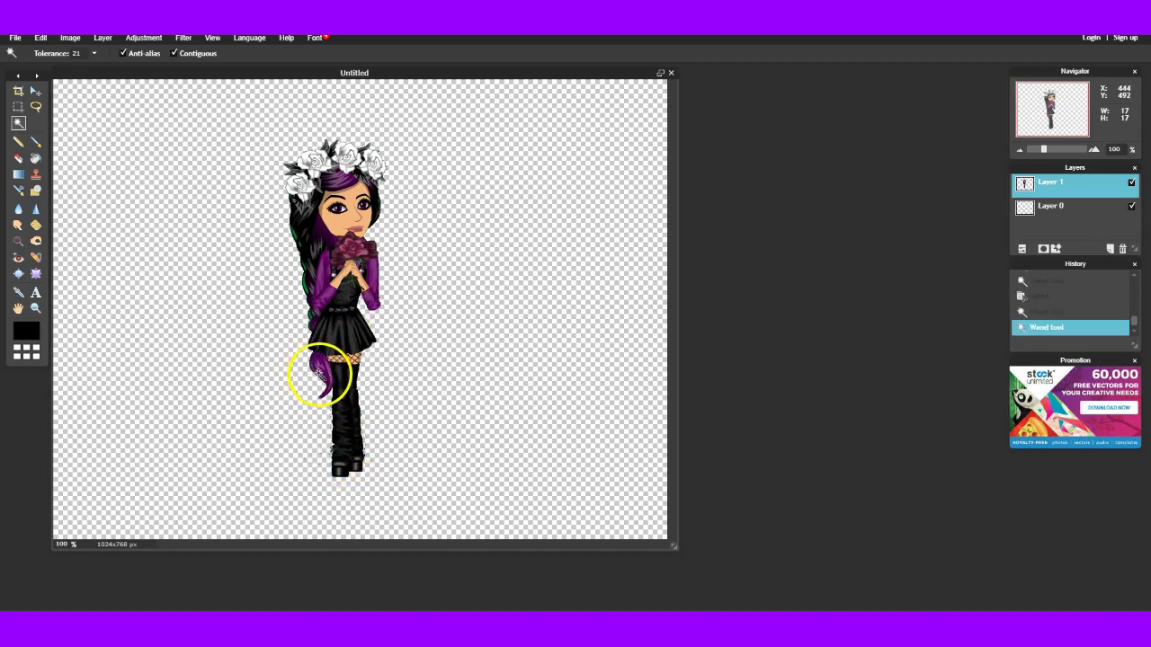
key(Delete)
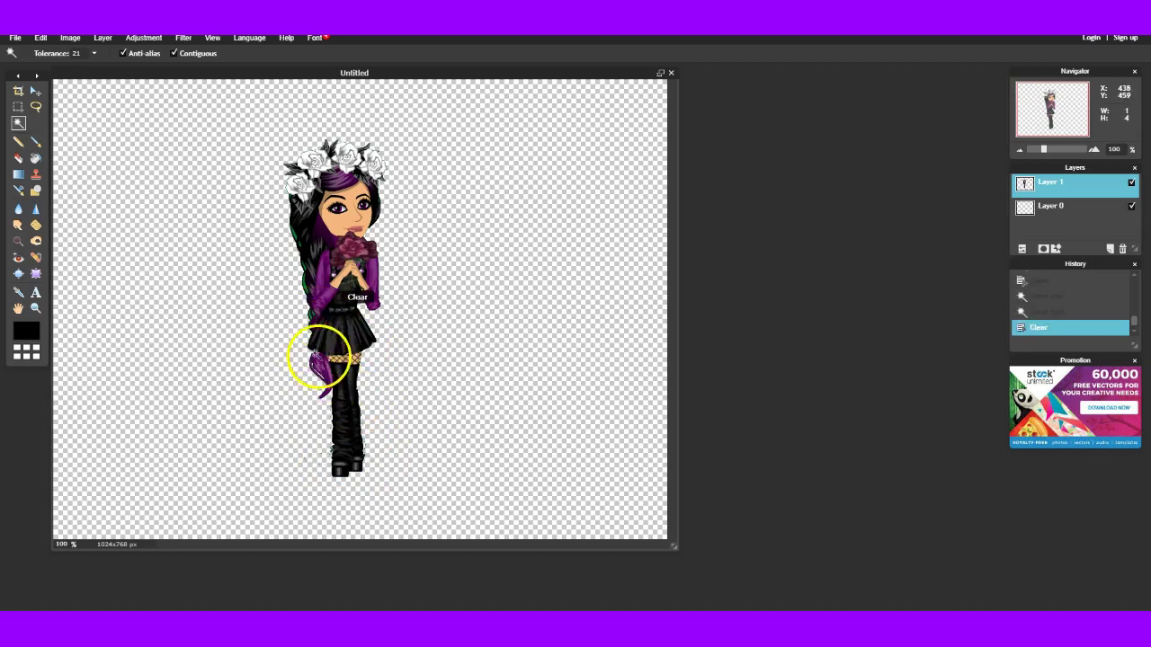
key(Delete)
click(307, 370)
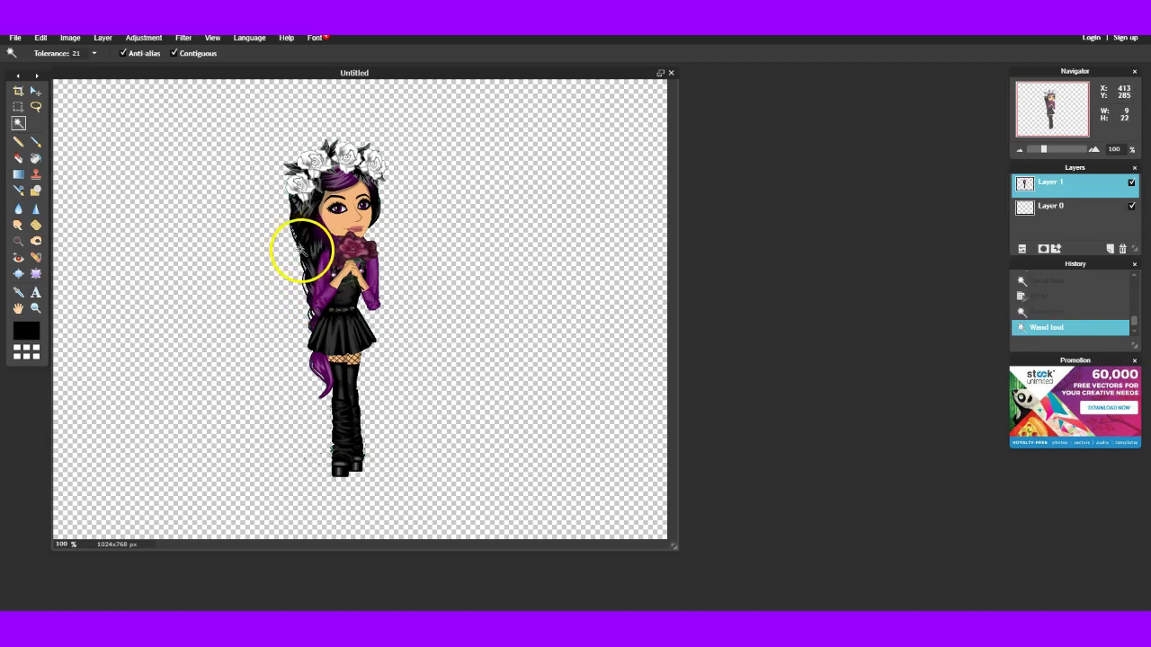
click(290, 231)
click(294, 236)
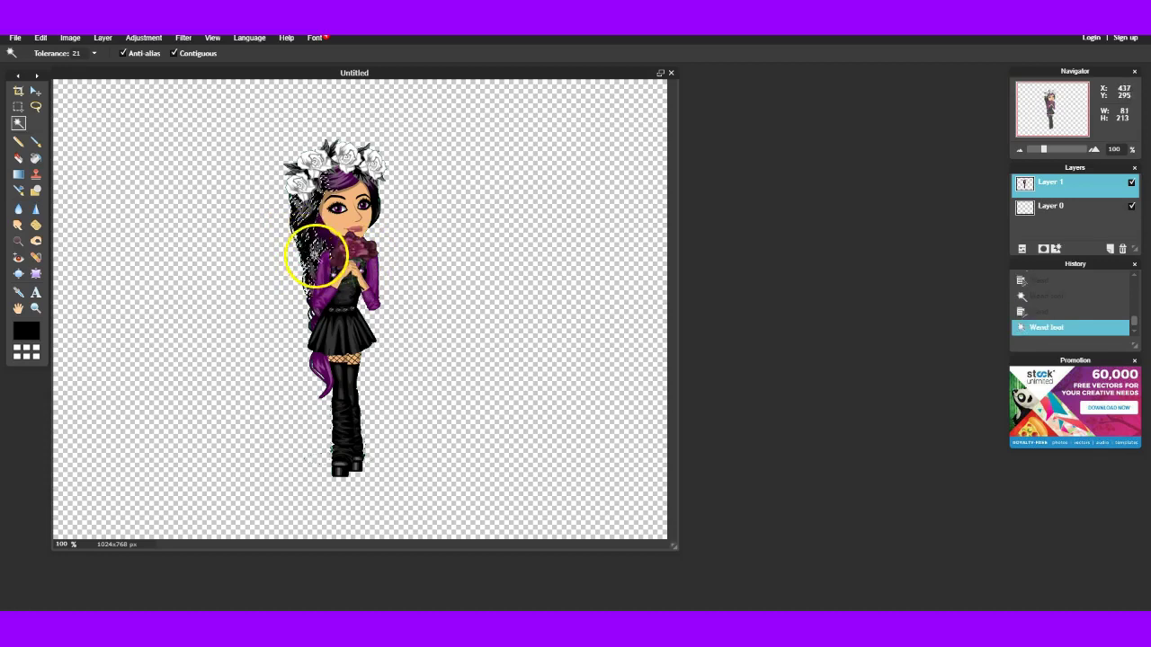
key(Delete)
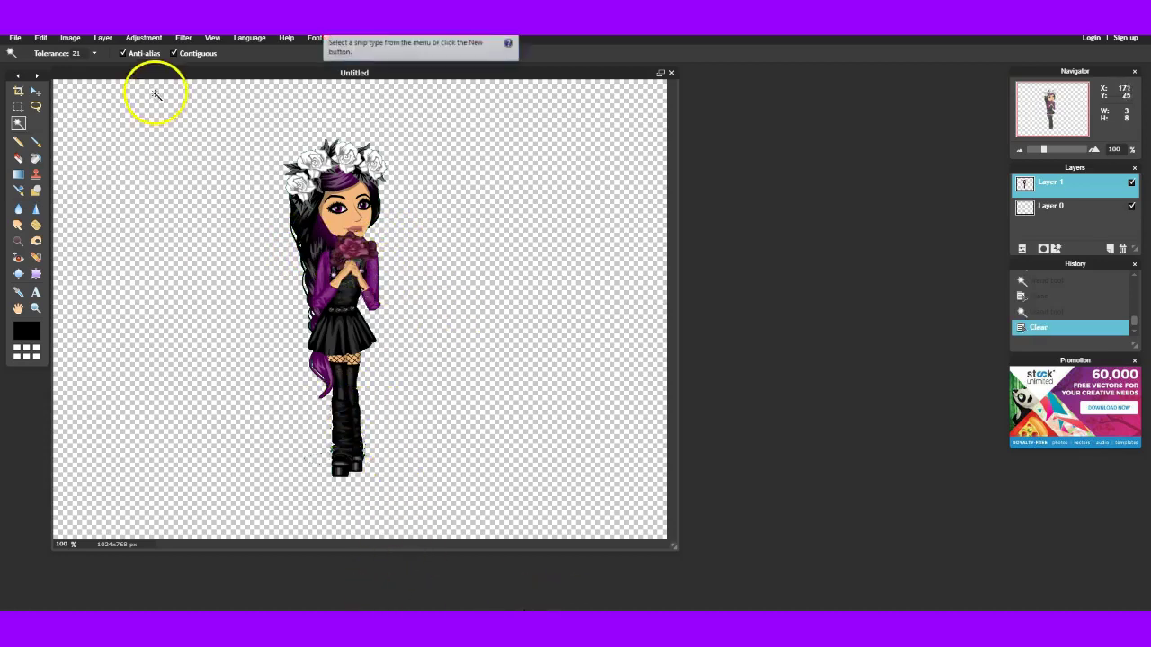
Capture the area around the cut-out character with Snipping Tool and save it in Pictures as a PNG named Pixlr
drag(146, 108, 557, 499)
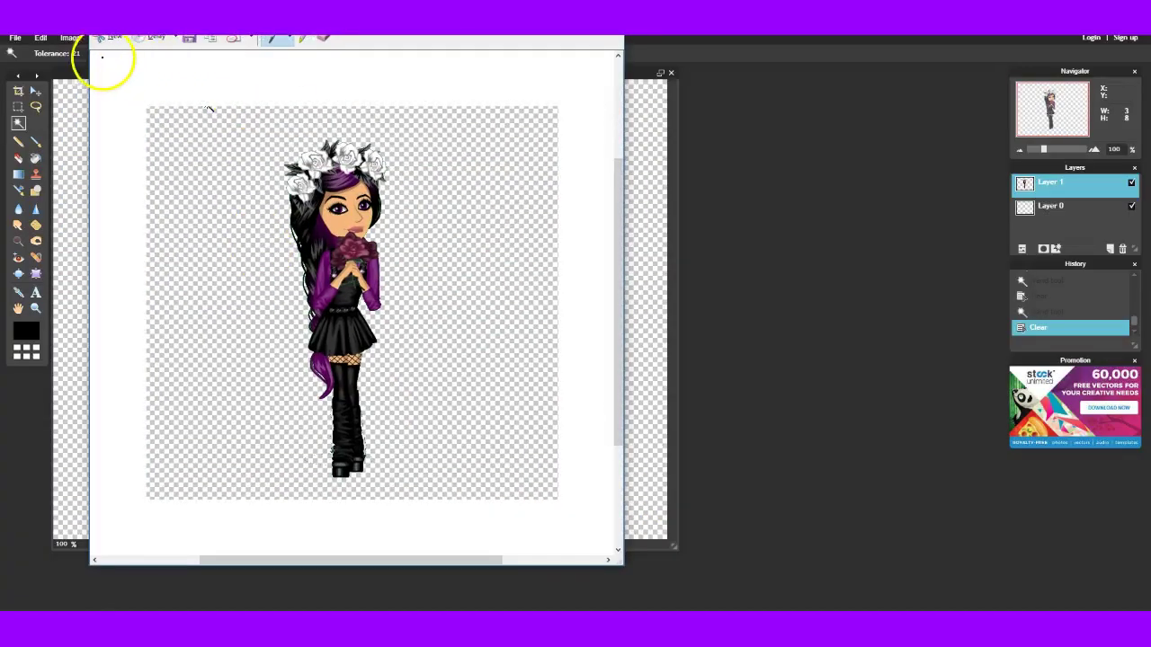
click(112, 37)
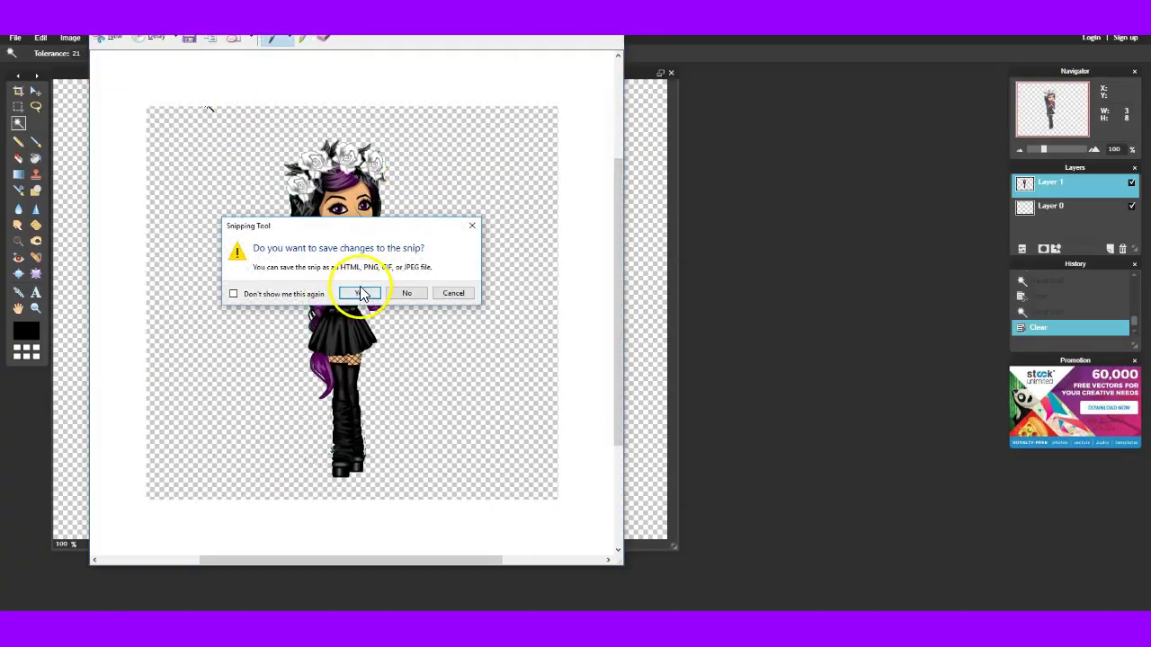
click(359, 292)
text(Pixlr)
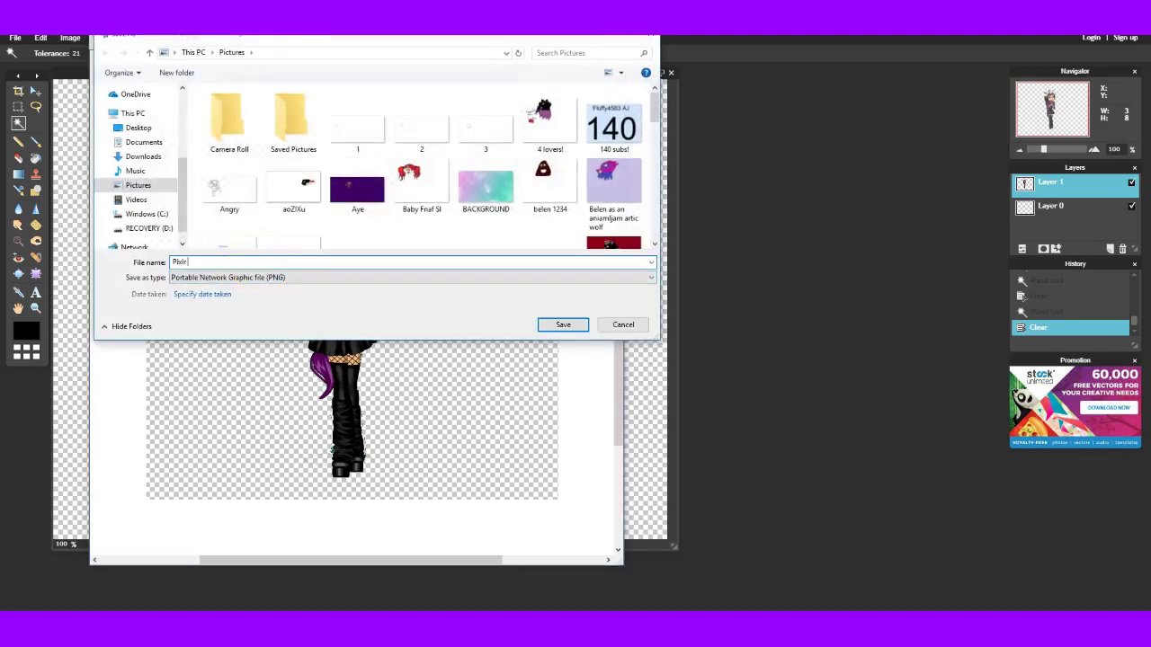
click(558, 324)
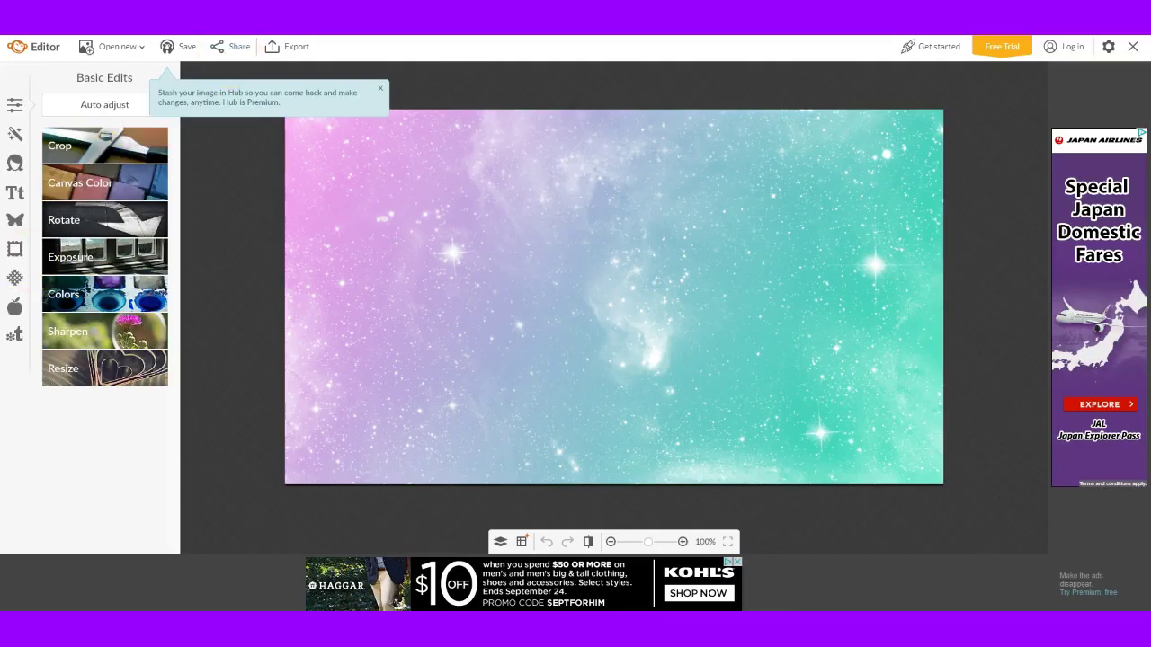
Look through the photo editor's effects, touch-up, basic edits, templates, textures and themes for the galaxy background
click(15, 137)
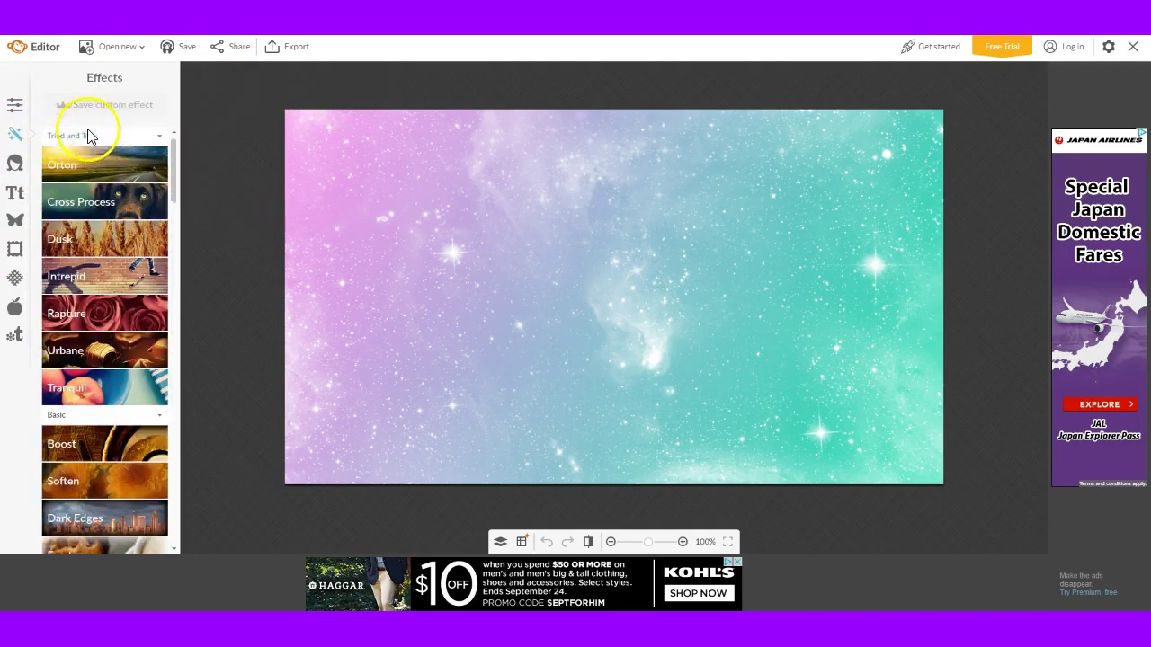
click(17, 164)
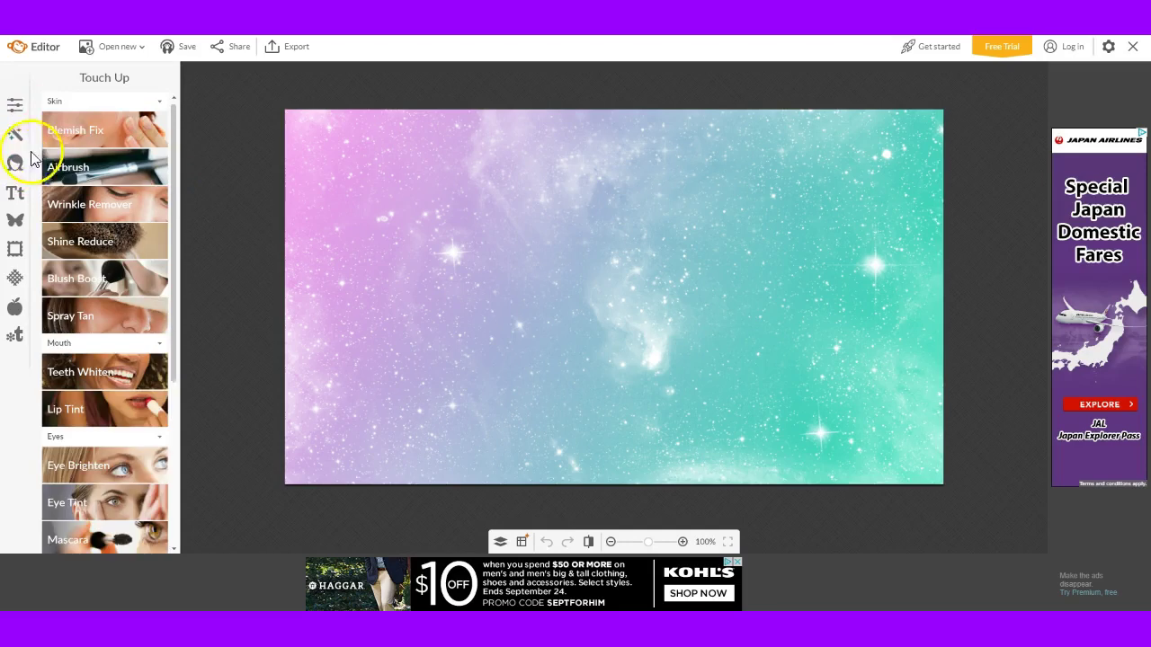
click(13, 104)
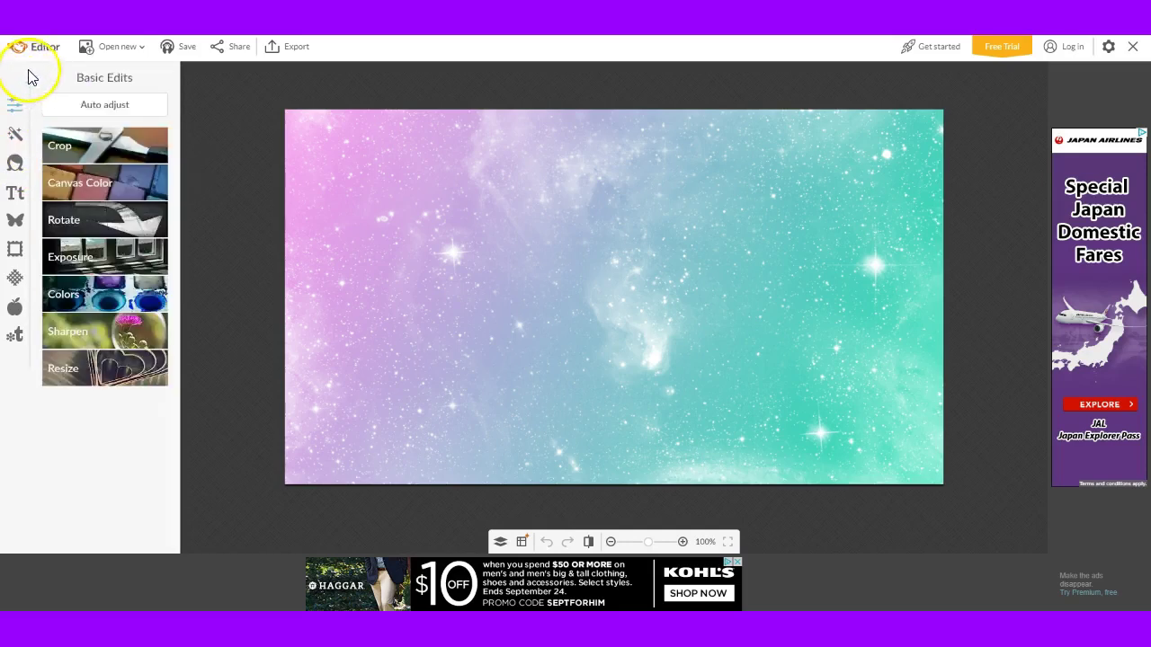
click(14, 339)
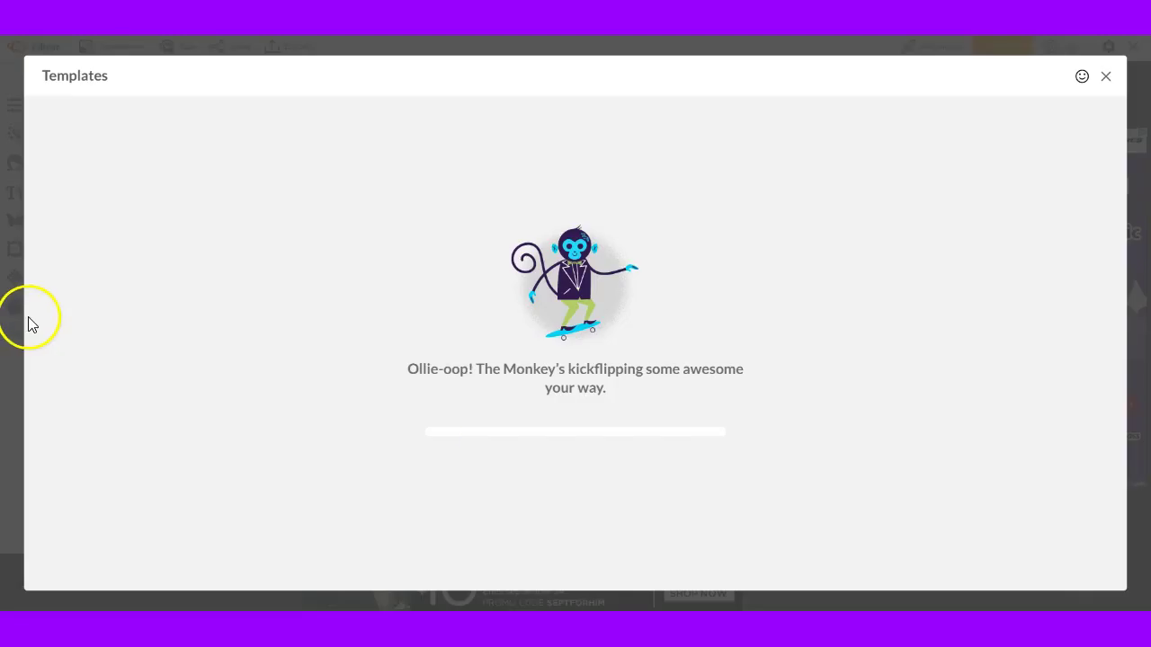
click(1106, 77)
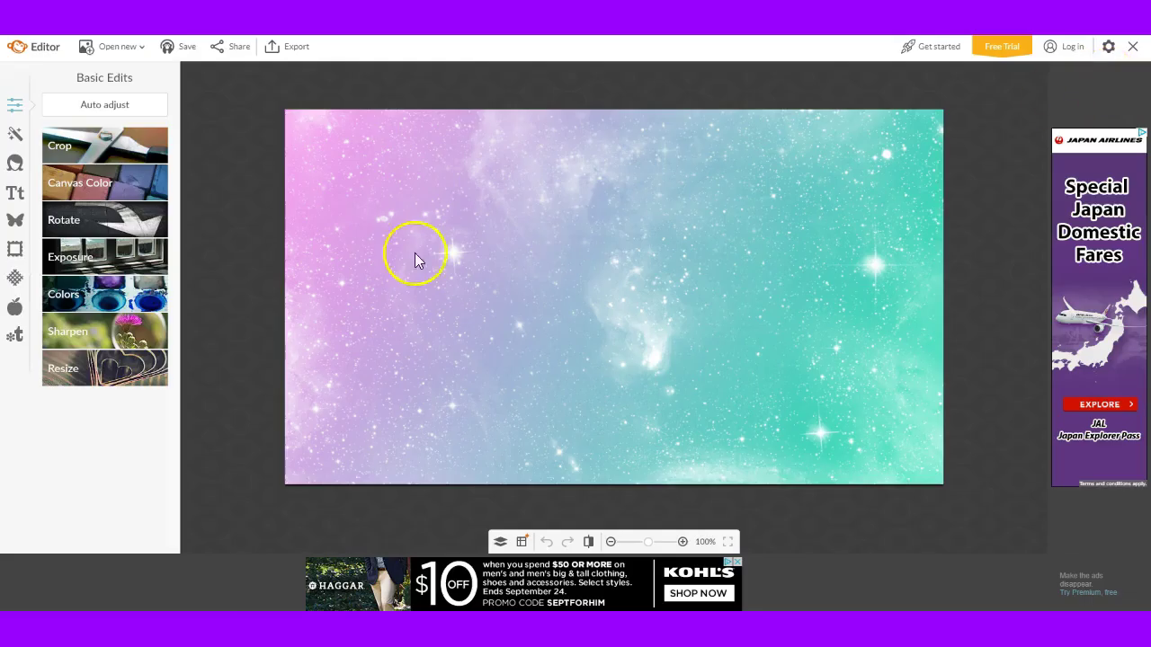
click(16, 280)
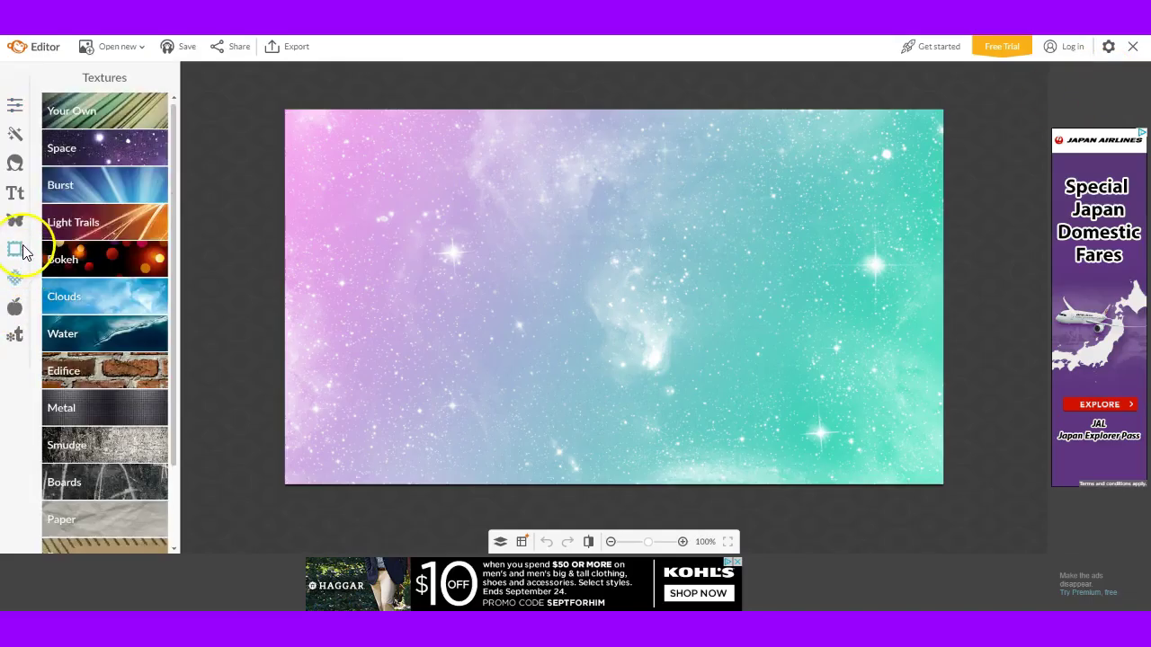
click(12, 307)
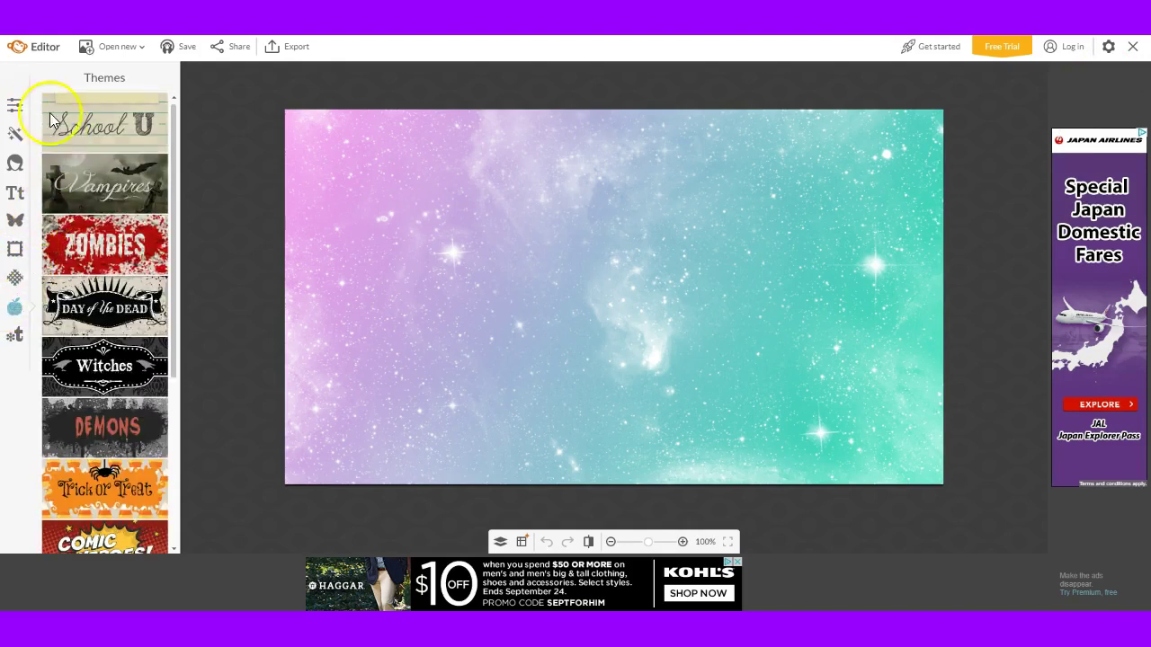
click(14, 106)
click(12, 134)
click(14, 163)
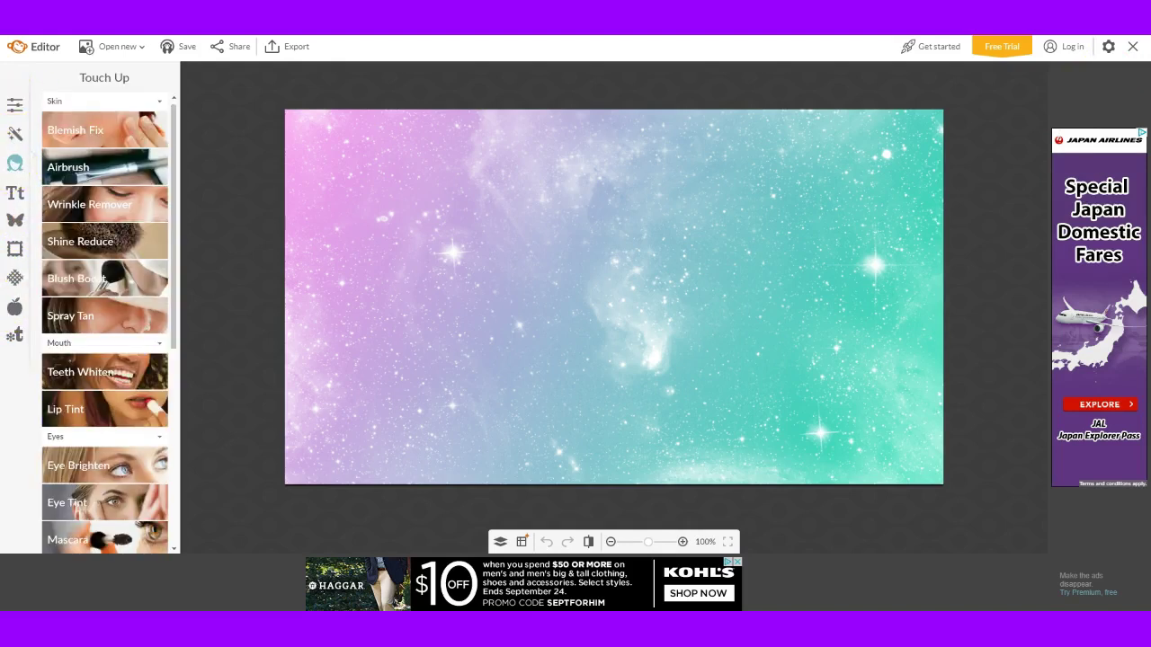
Look through the Pictures folder for the cut-out character image to add as a custom overlay
click(13, 222)
click(115, 106)
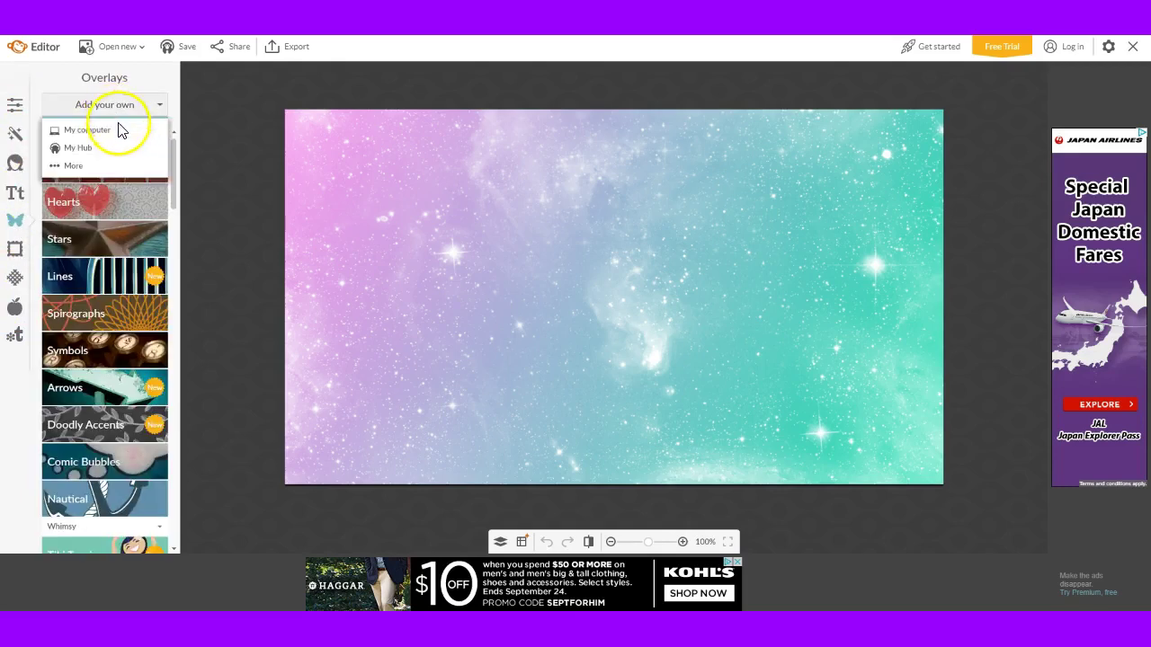
click(118, 133)
scroll(305, 288, down, 10)
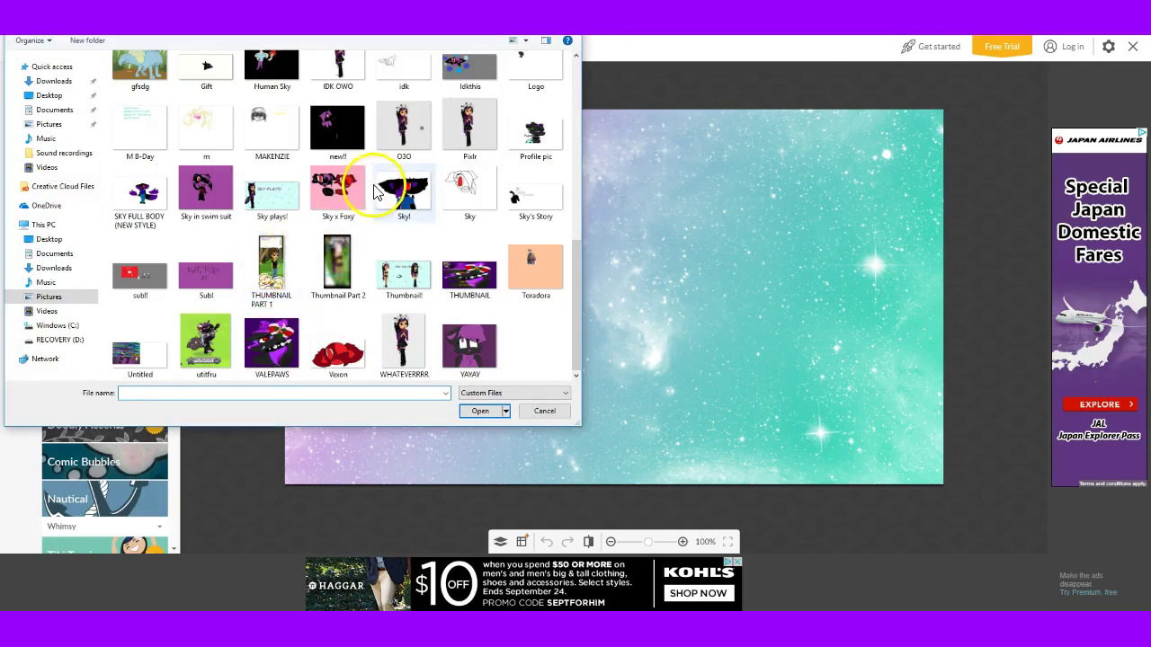
scroll(385, 310, up, 10)
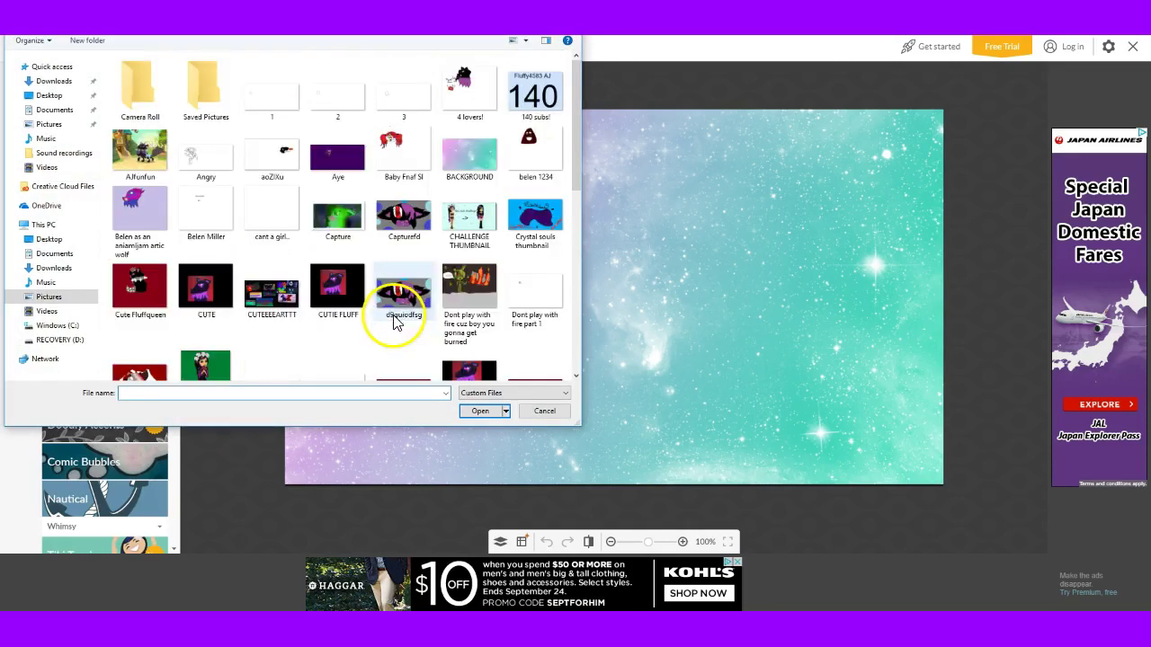
scroll(377, 214, down, 8)
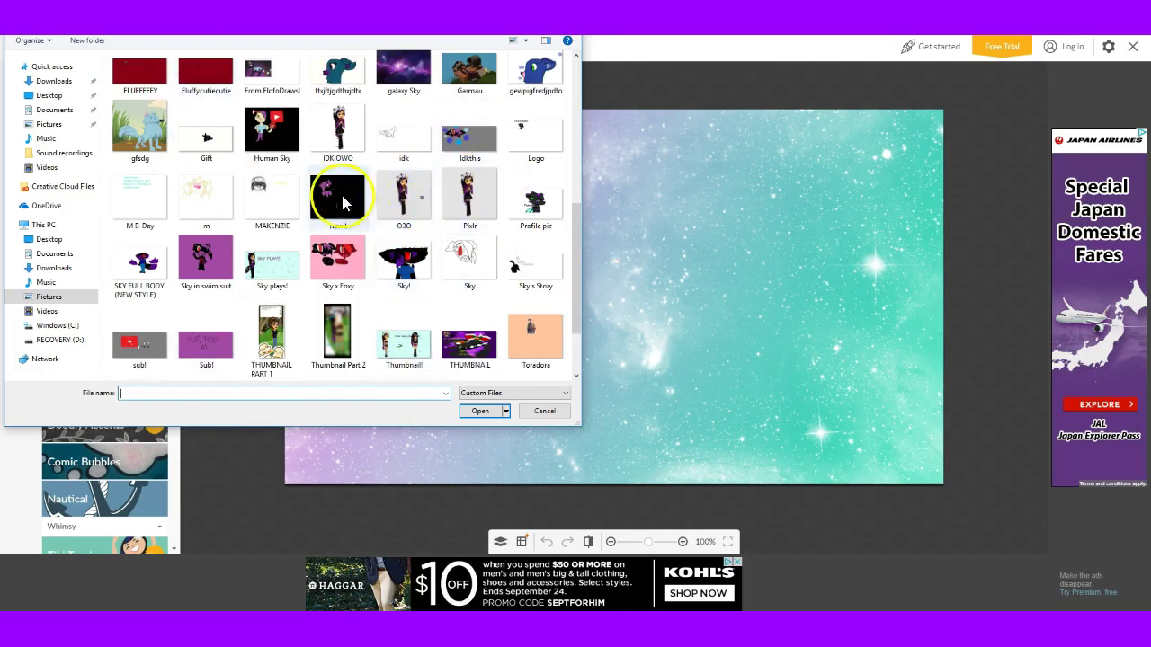
scroll(385, 193, down, 1)
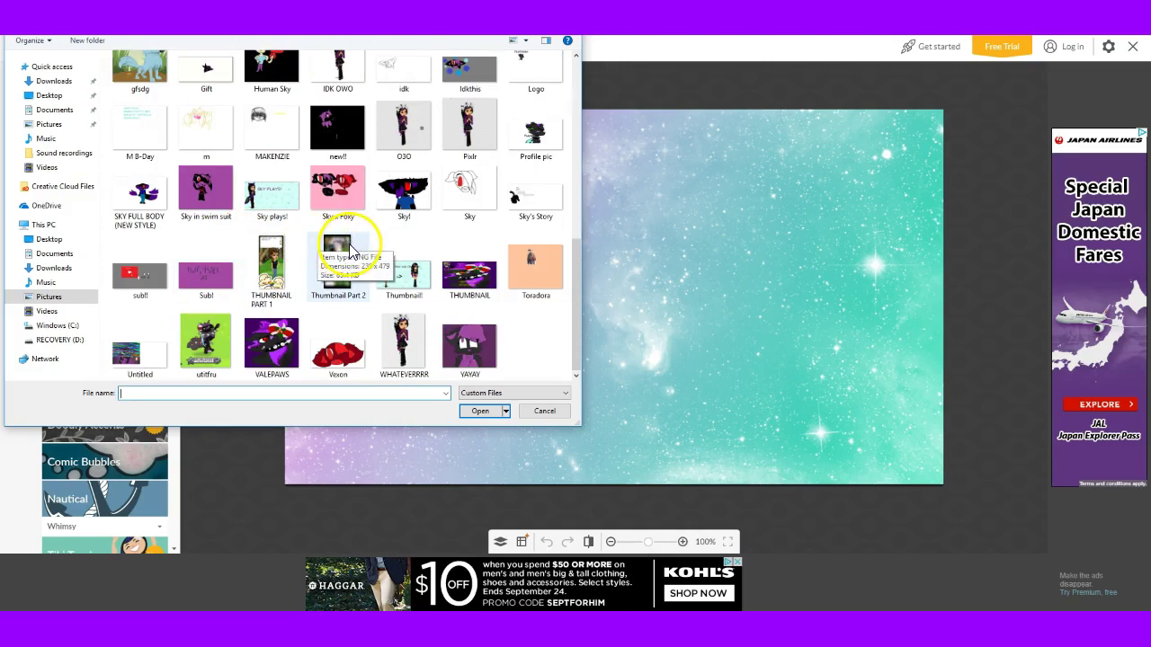
scroll(351, 252, up, 7)
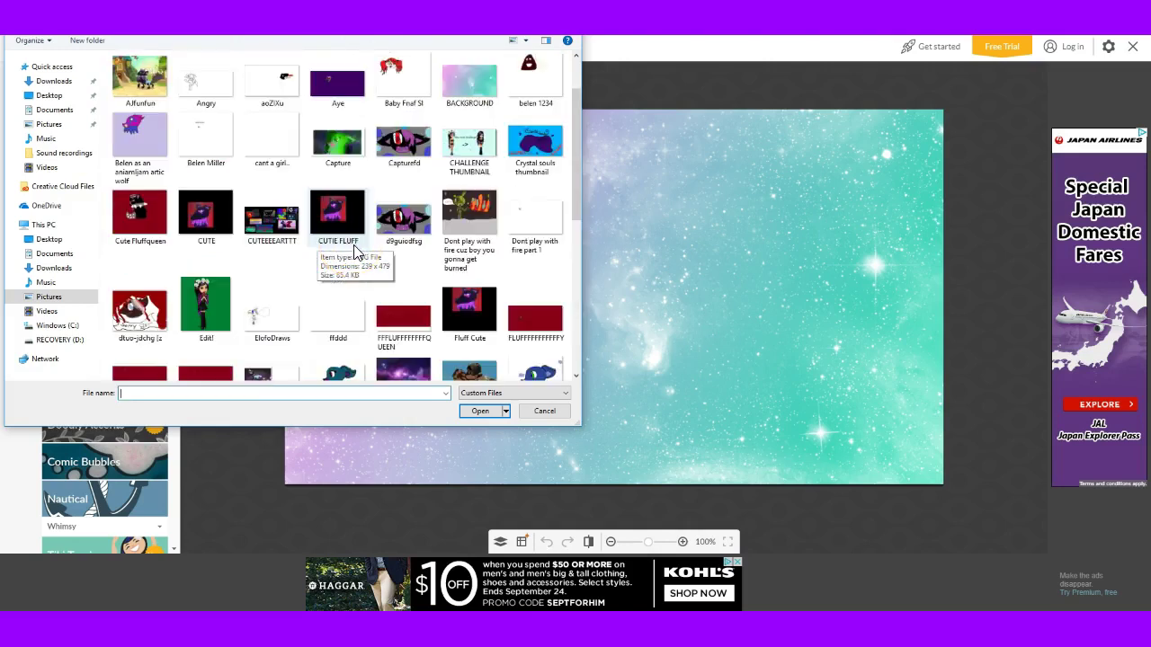
scroll(369, 252, up, 1)
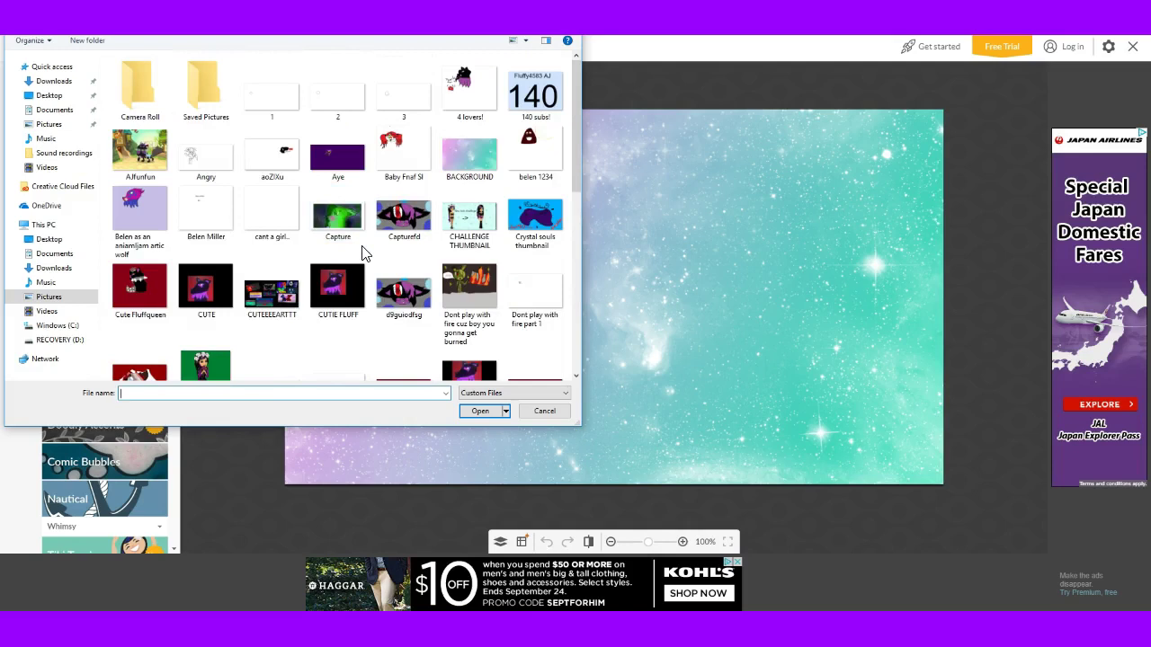
scroll(364, 260, down, 2)
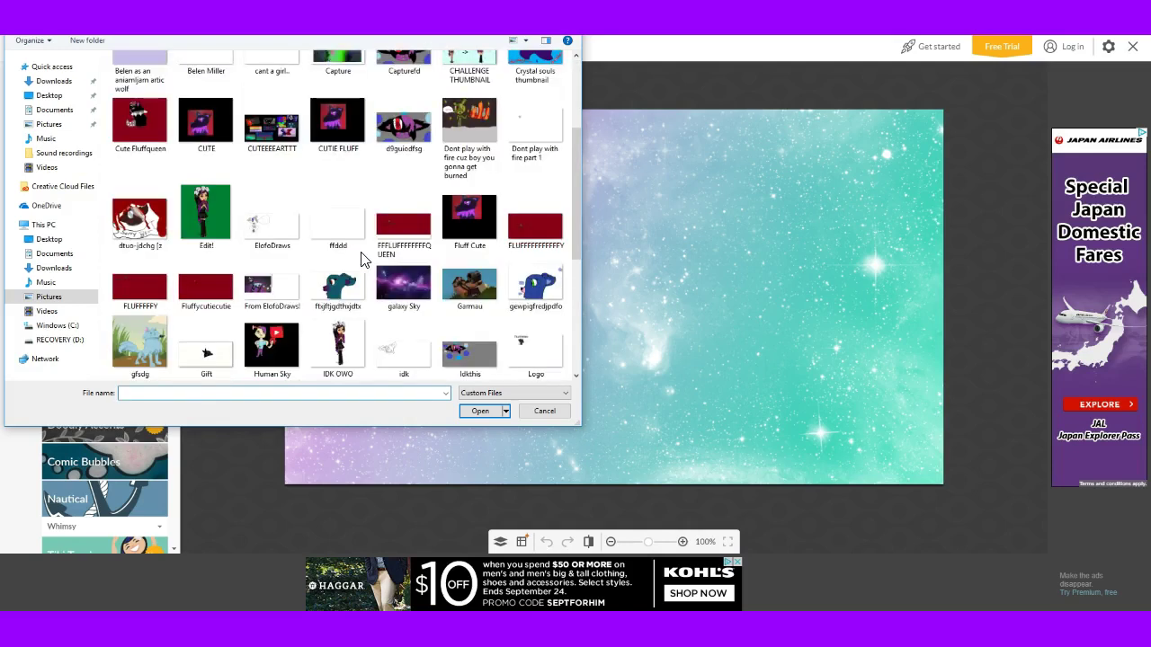
scroll(359, 259, down, 3)
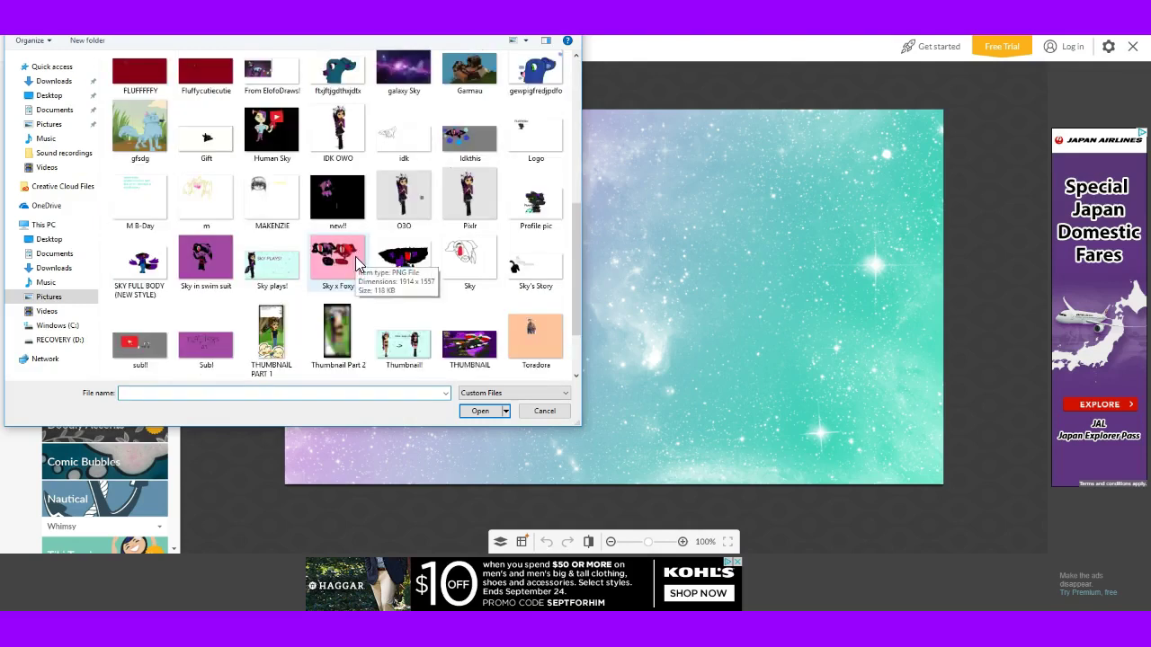
scroll(351, 214, down, 1)
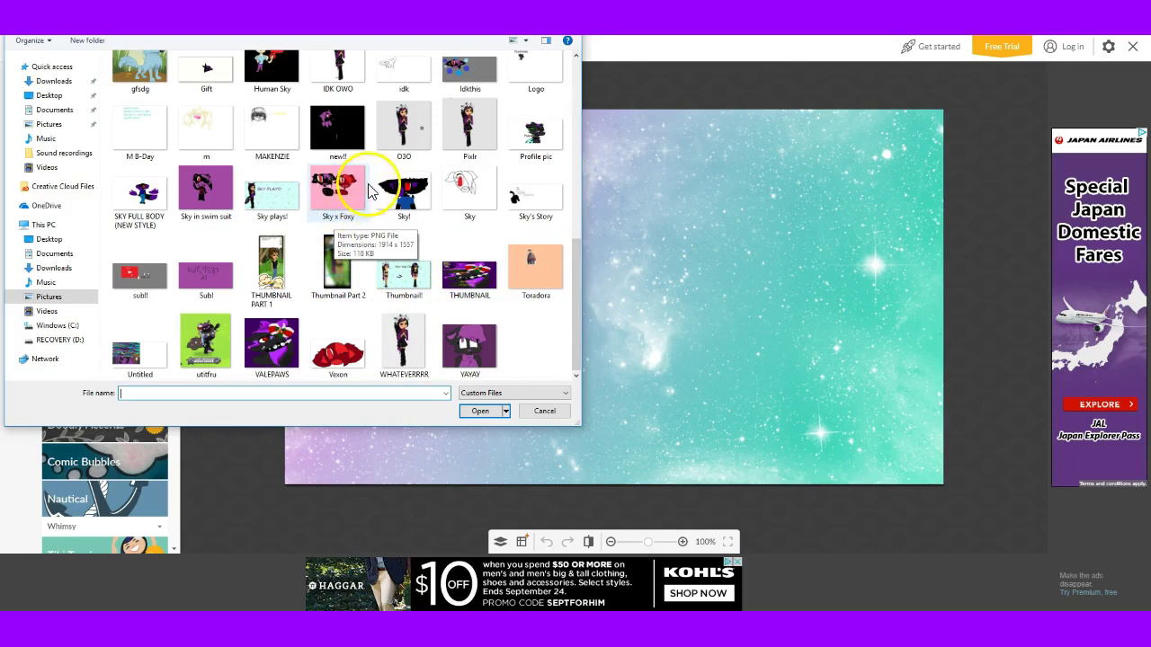
scroll(371, 192, up, 2)
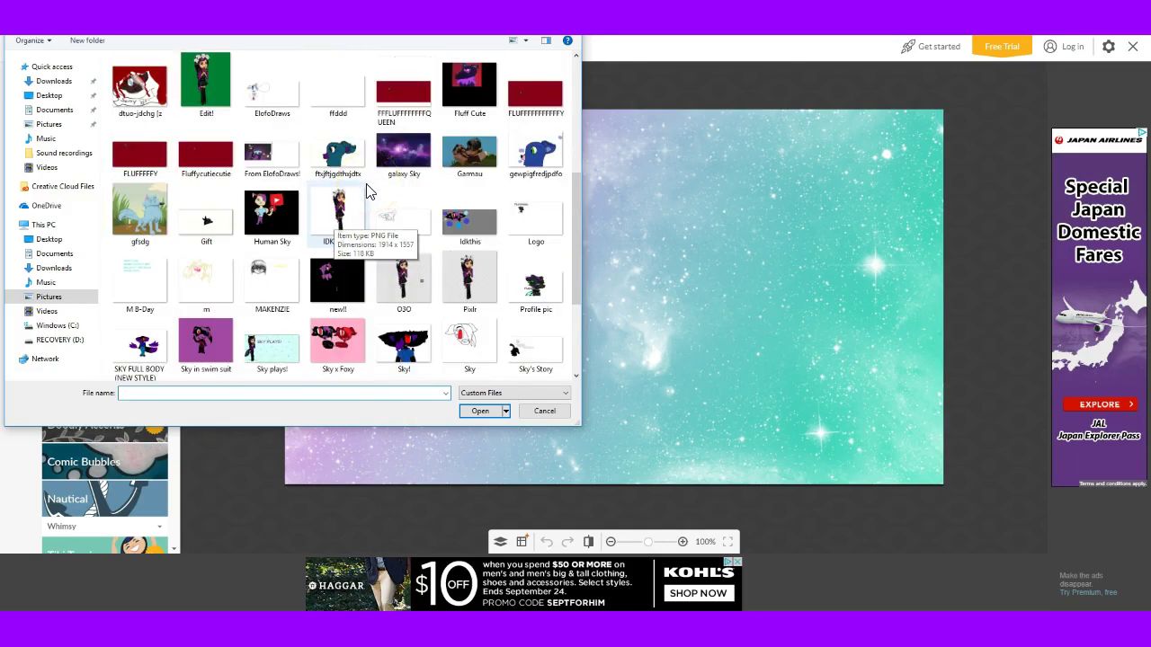
scroll(356, 191, up, 3)
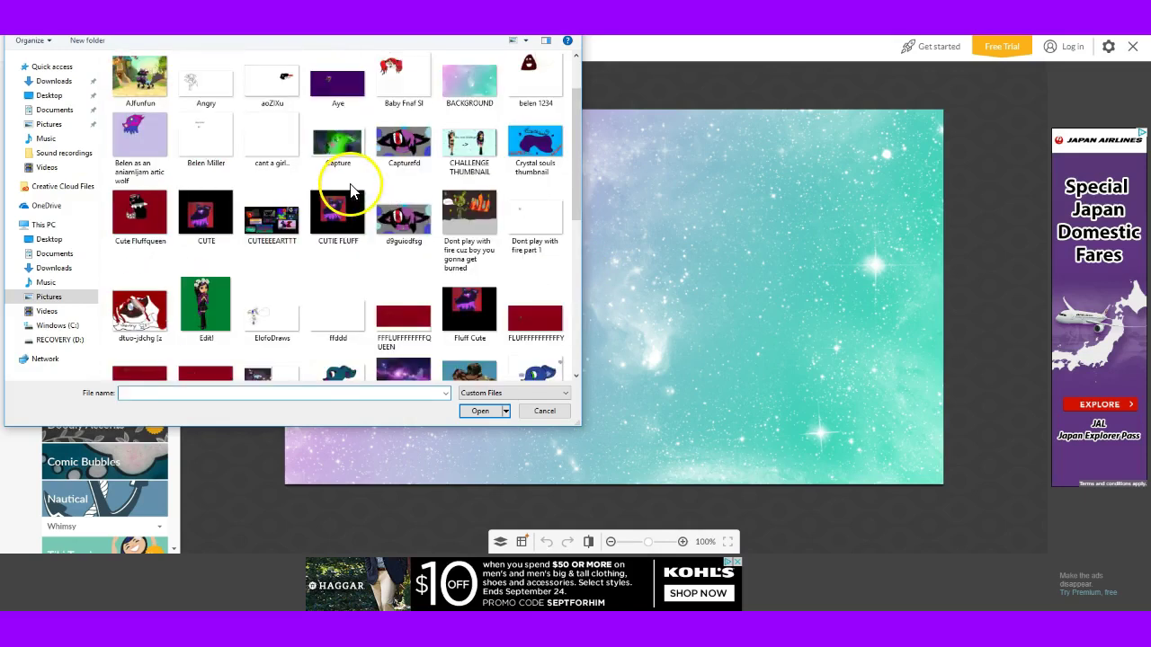
scroll(346, 190, up, 1)
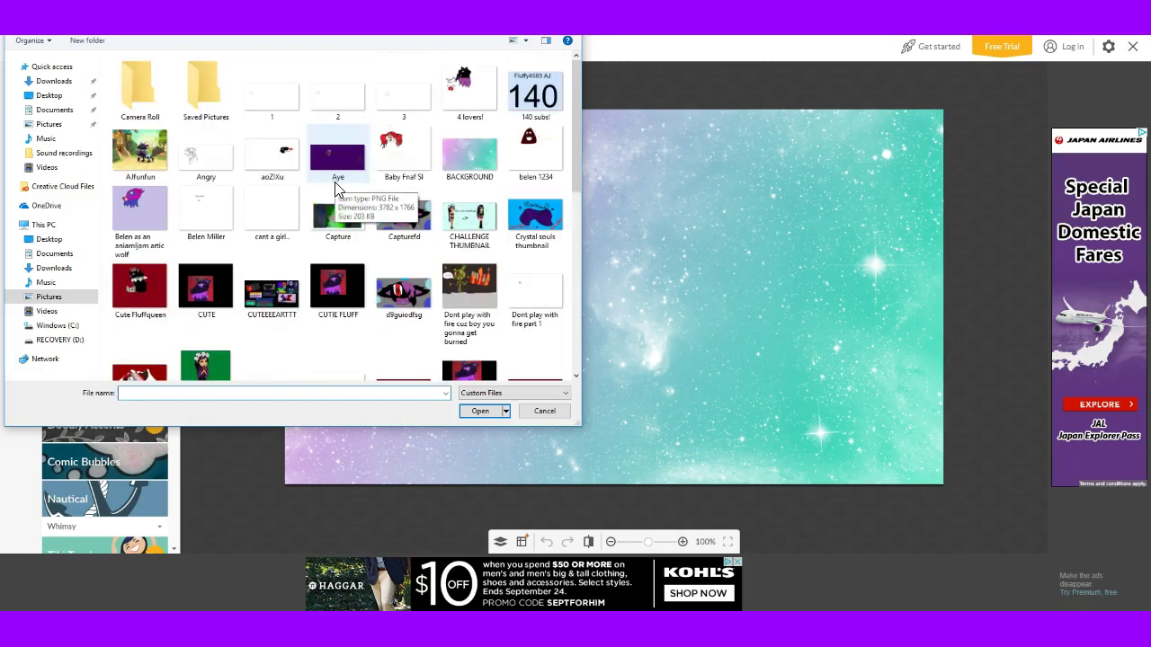
scroll(331, 188, down, 2)
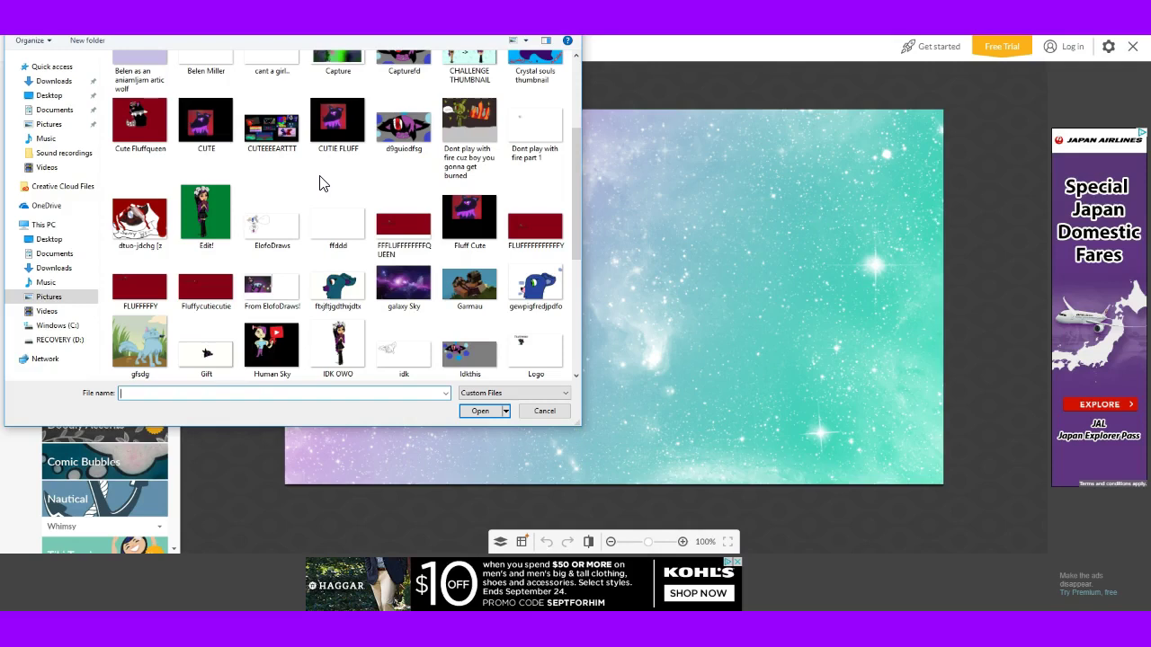
scroll(324, 184, down, 3)
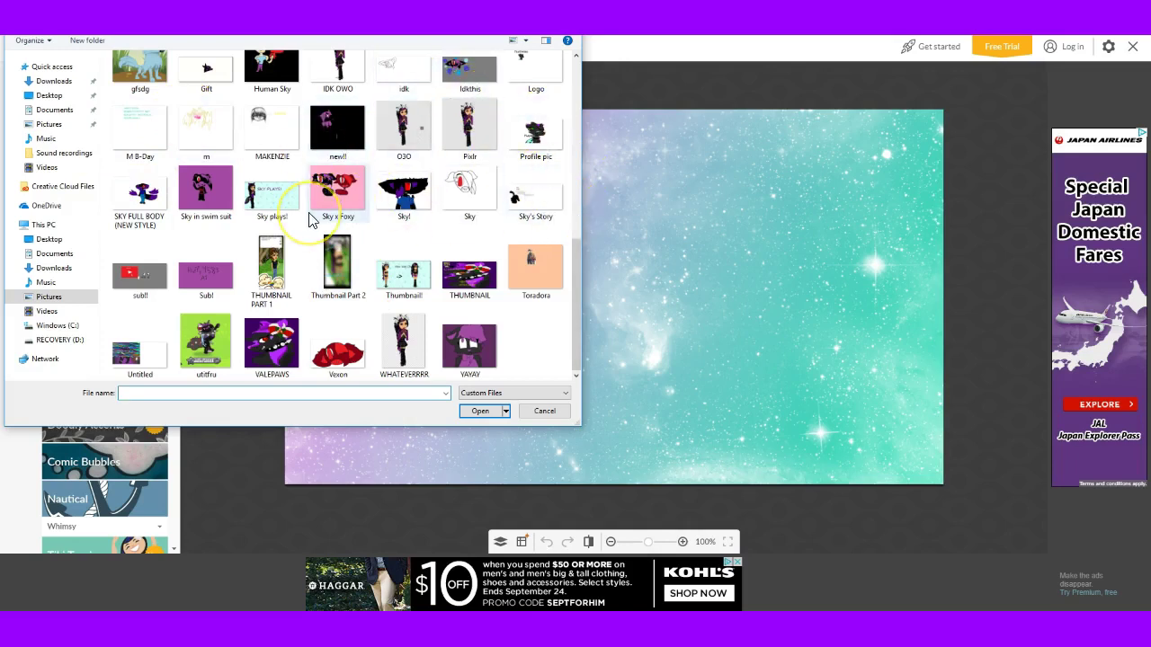
scroll(309, 219, up, 2)
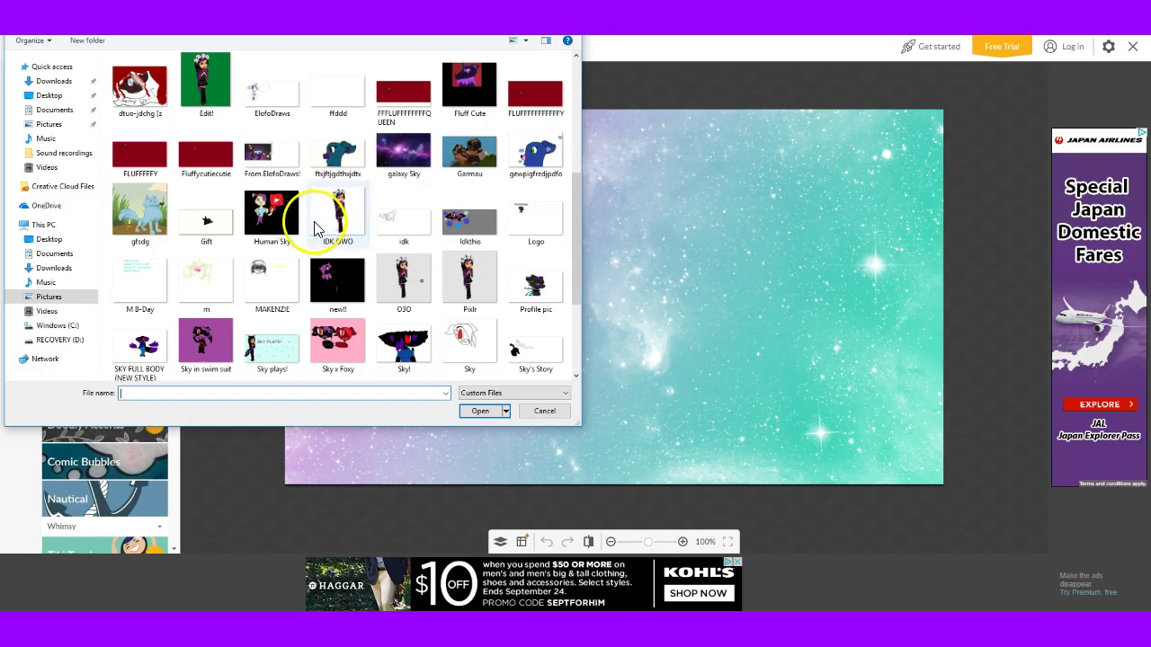
scroll(321, 226, up, 3)
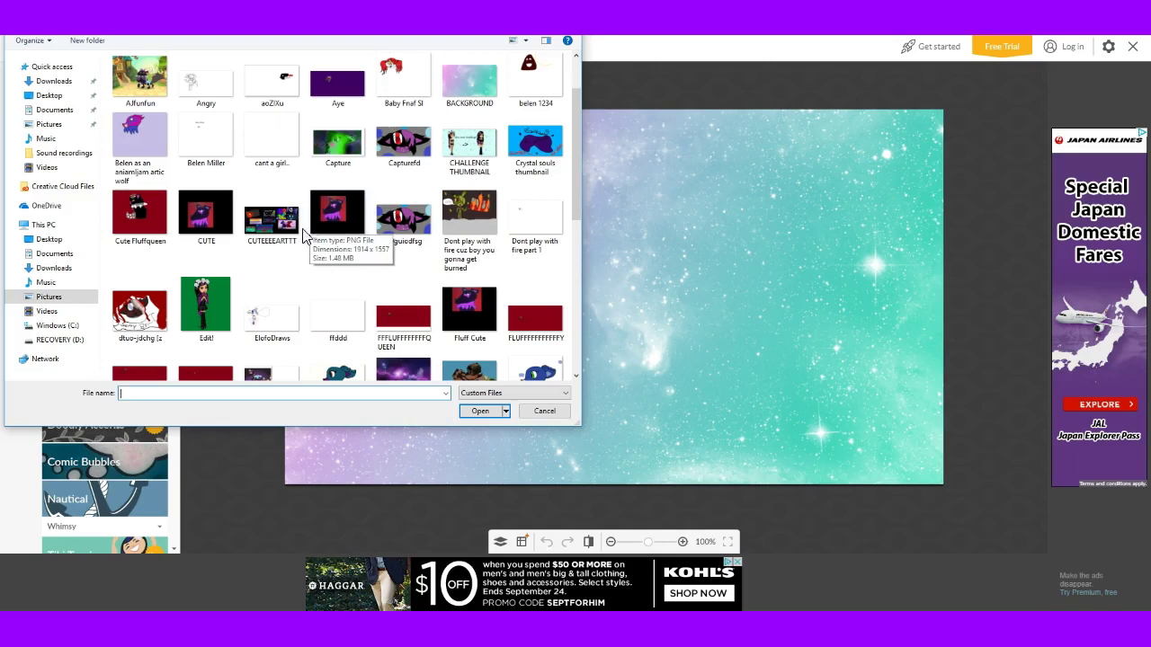
scroll(298, 254, up, 1)
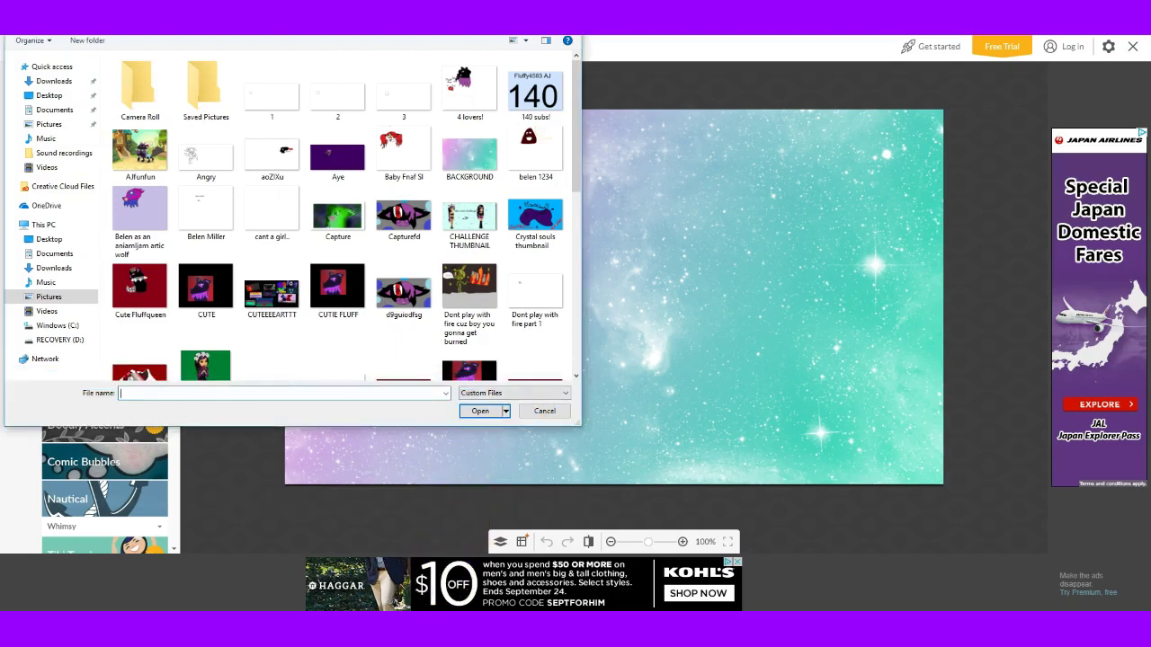
click(637, 121)
click(625, 143)
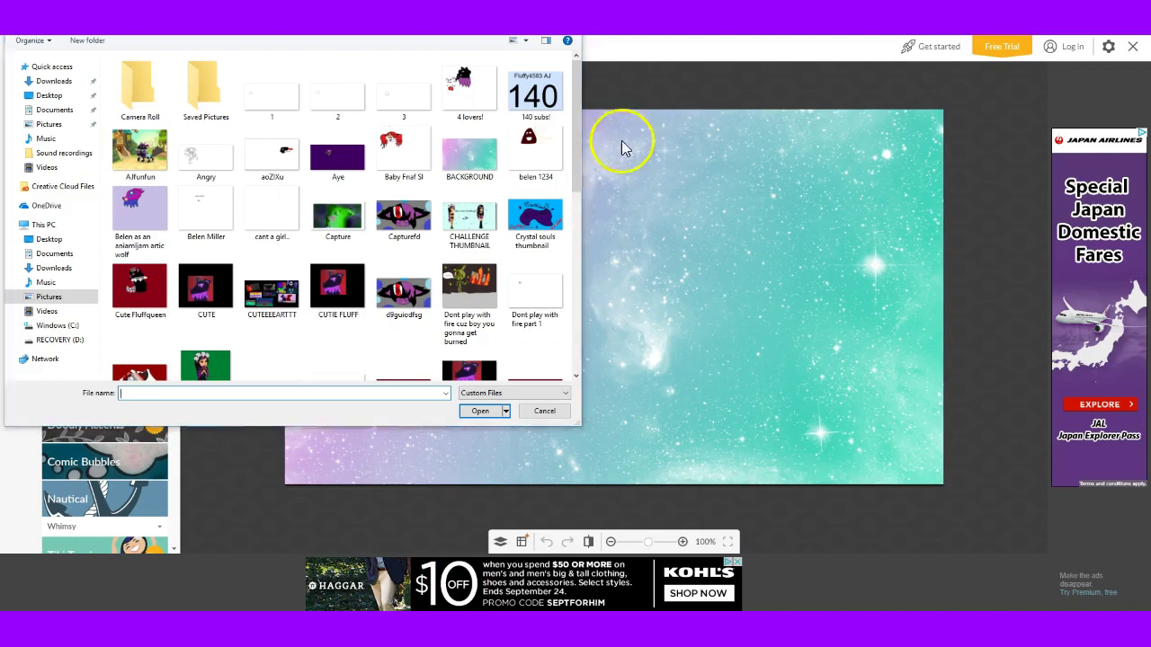
Add the Pixlr image from the Pictures folder as an overlay on the galaxy background
scroll(511, 306, down, 10)
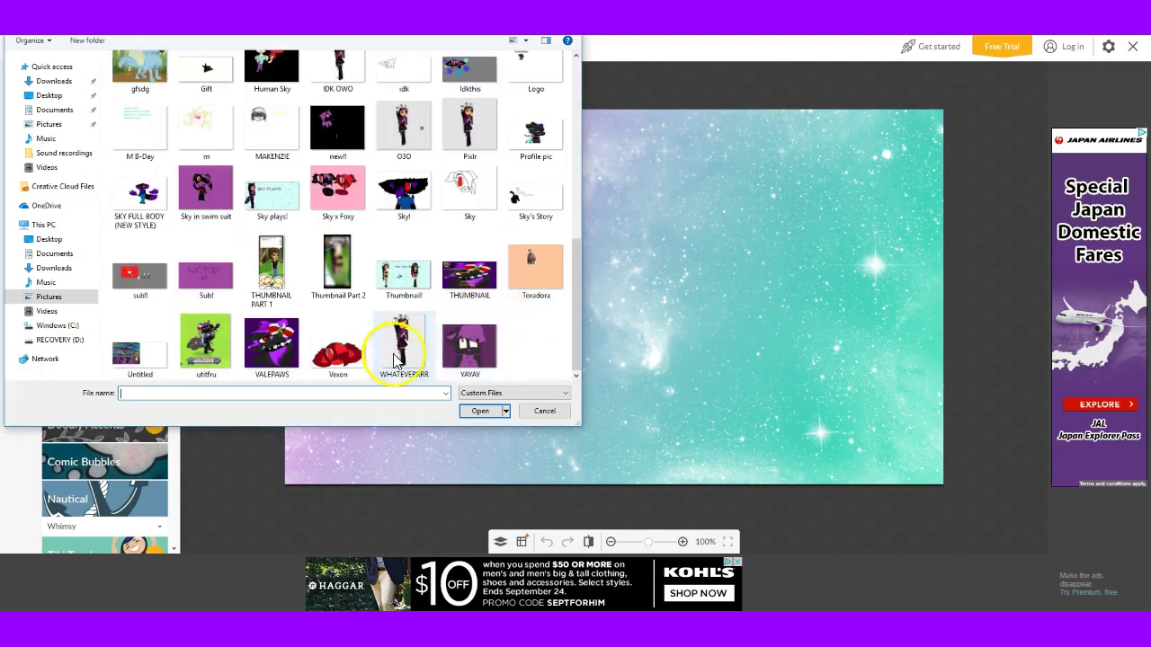
click(481, 126)
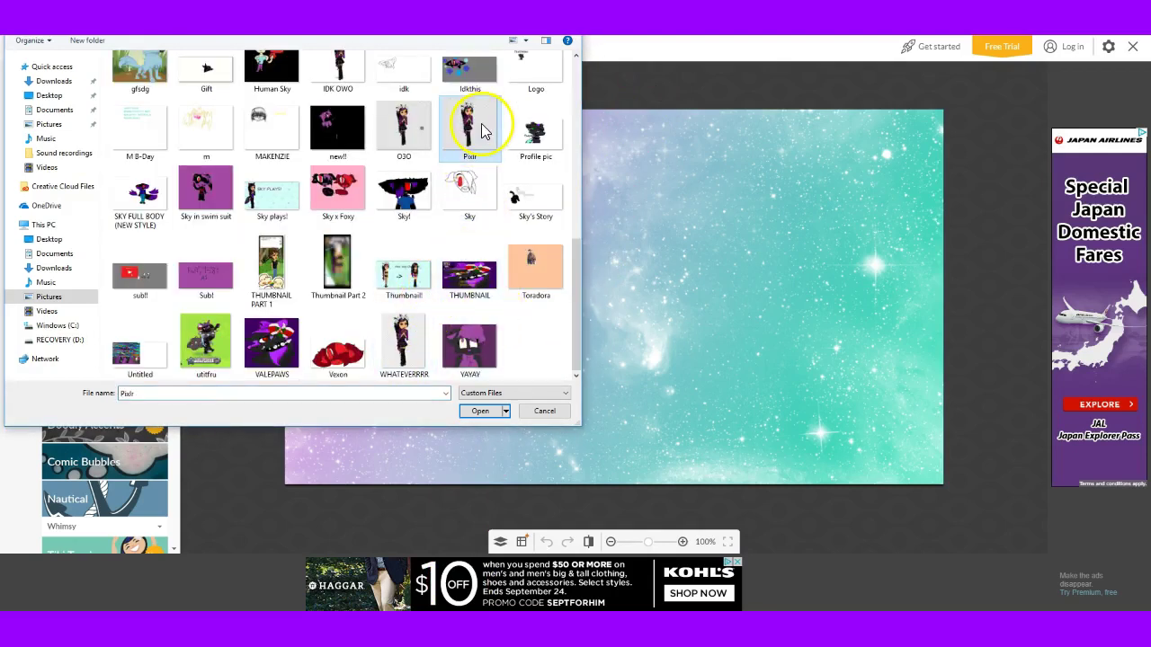
click(475, 411)
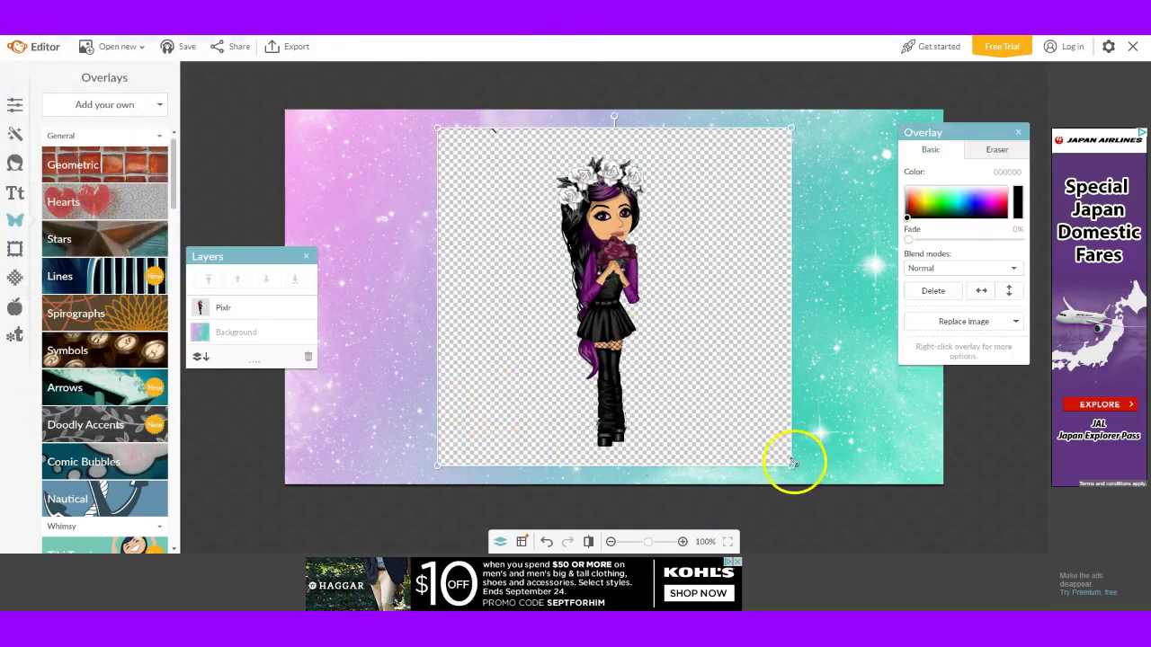
Shrink the character overlay to roughly half its size and merge it into the background layer
click(791, 466)
drag(784, 459, 632, 312)
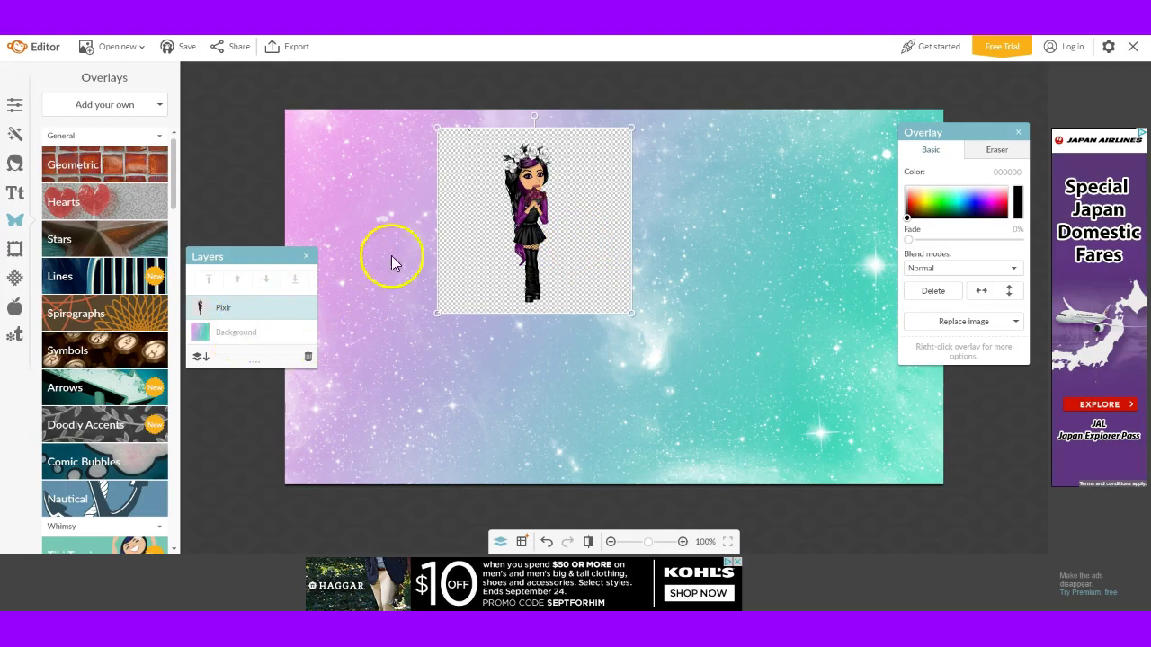
click(203, 358)
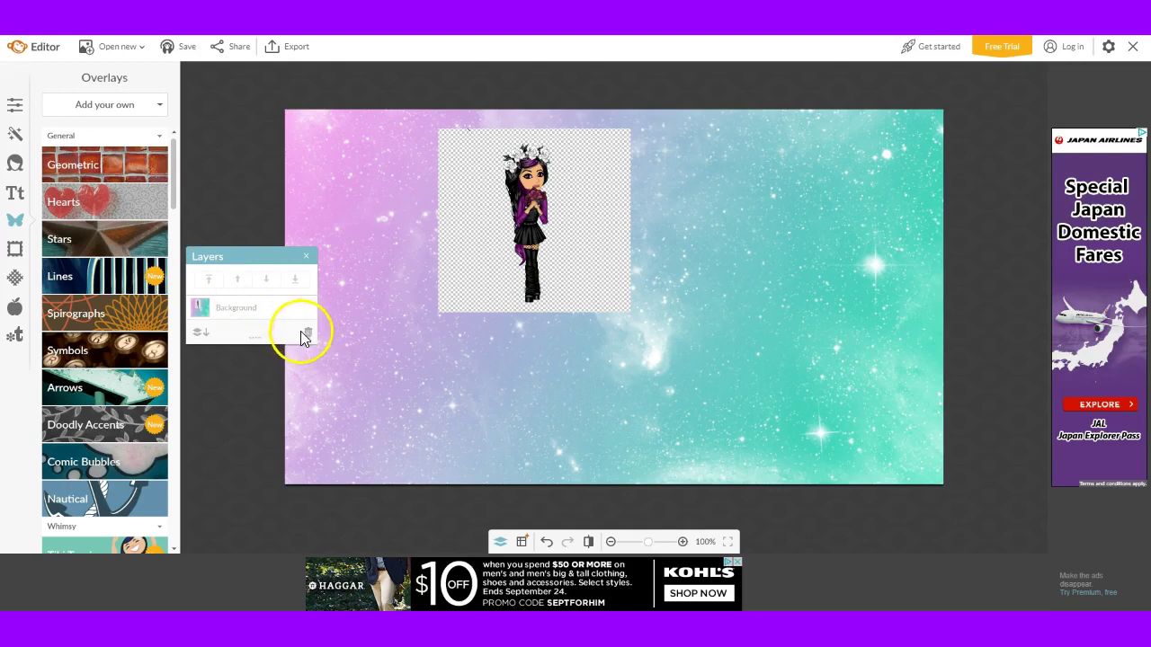
Discard the unsaved changes and reopen the BACKGROUND image from the Pictures folder
click(104, 112)
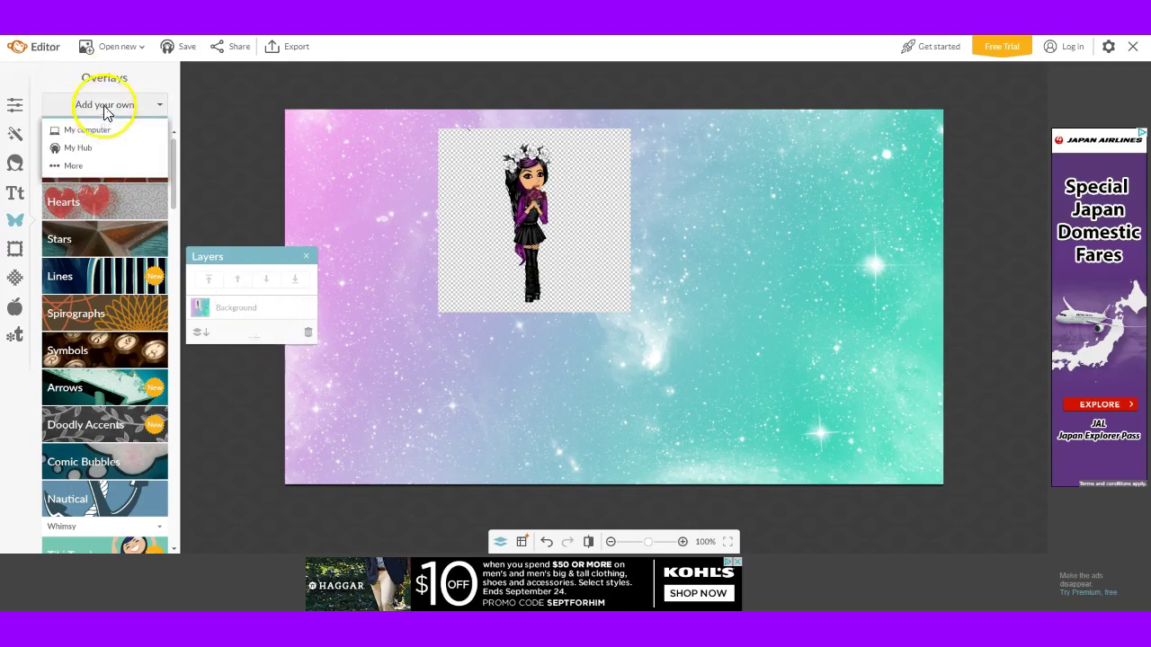
click(117, 46)
click(126, 97)
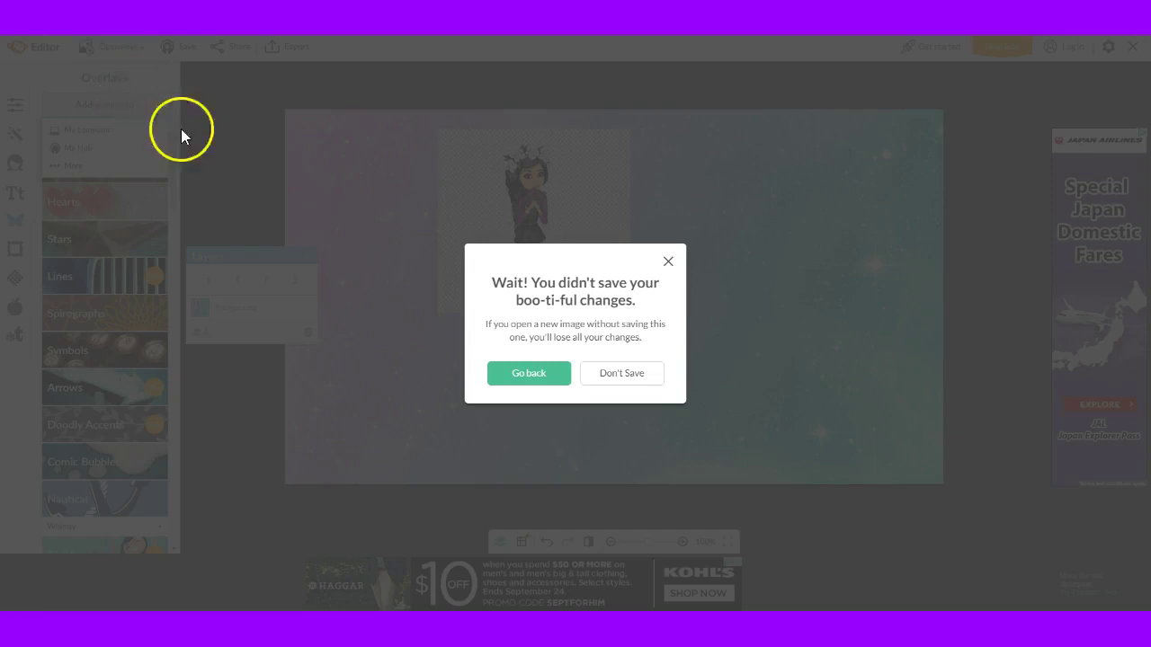
click(621, 373)
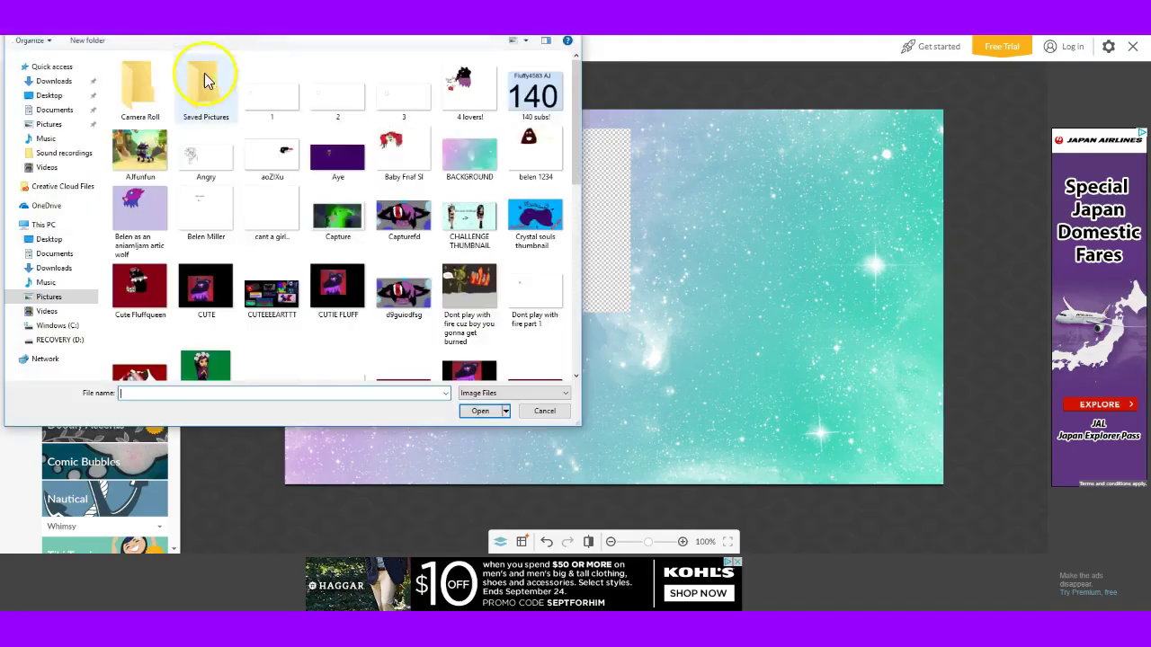
click(469, 155)
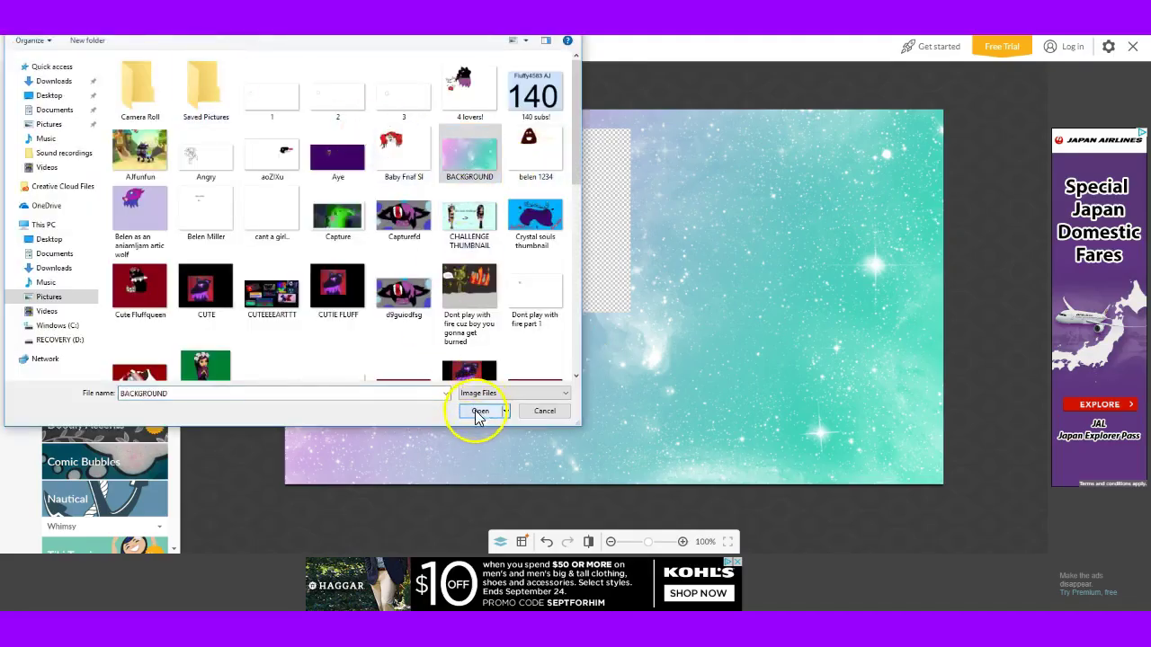
click(479, 412)
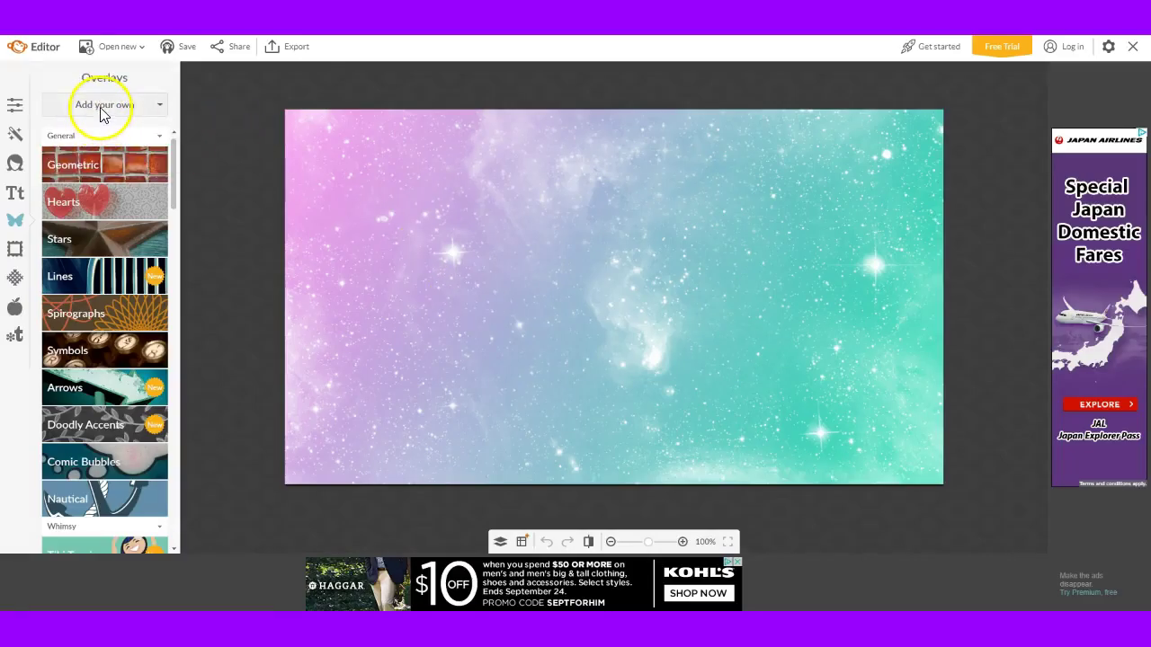
Add the Pixlr image from the computer as an overlay on the freshly opened galaxy background
click(100, 109)
click(115, 135)
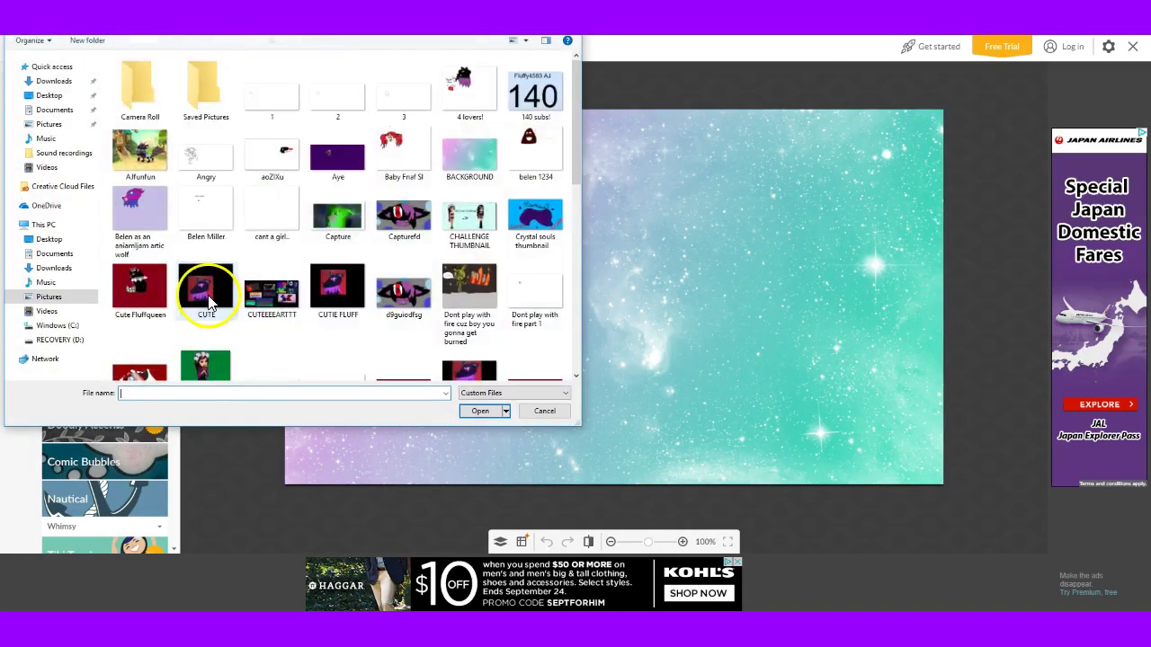
scroll(206, 288, down, 10)
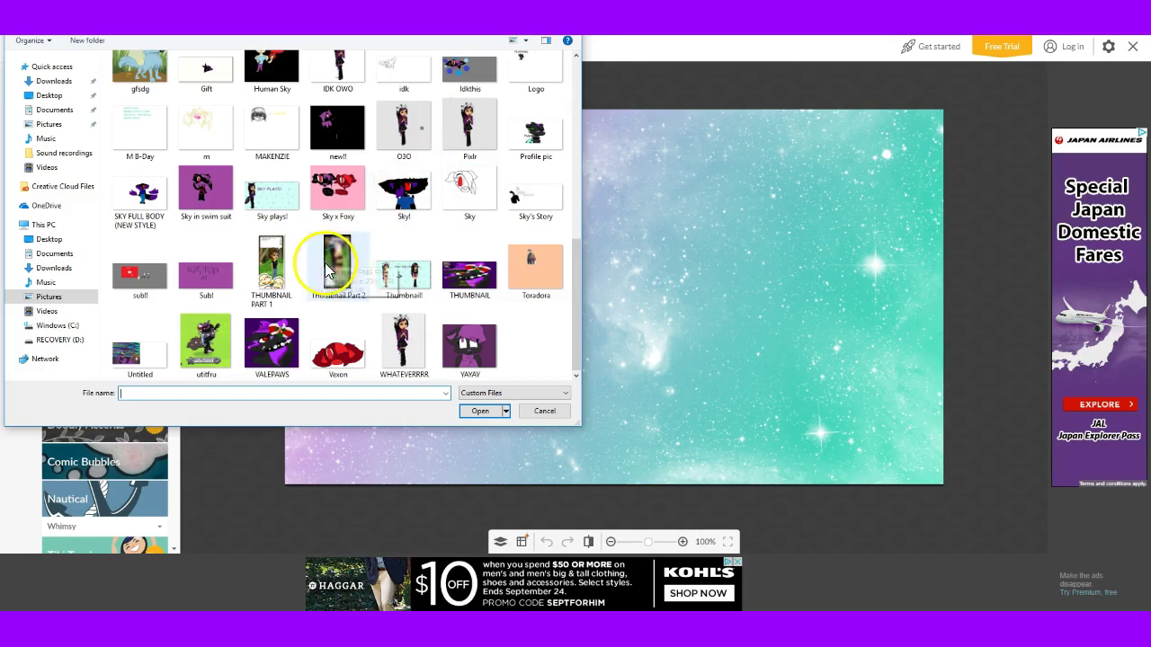
click(469, 131)
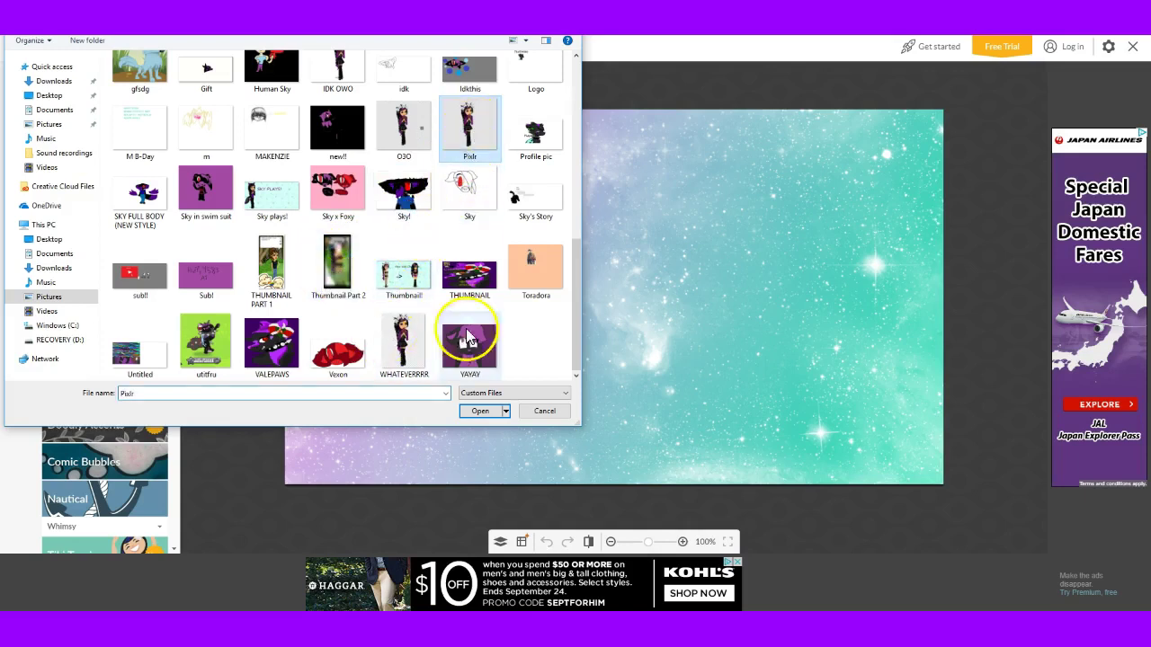
click(479, 410)
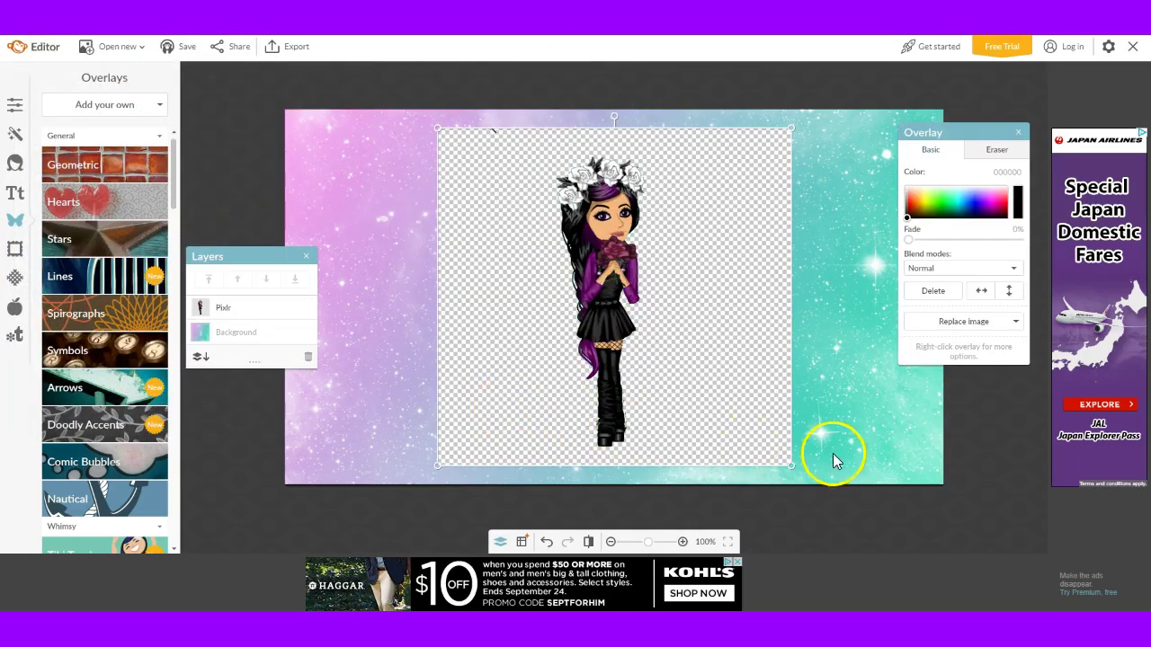
Nudge the character overlay slightly up and to the left on the galaxy background
click(988, 332)
click(963, 329)
mouse_move(752, 351)
mouse_down()
mouse_move(769, 354)
mouse_move(751, 351)
mouse_up()
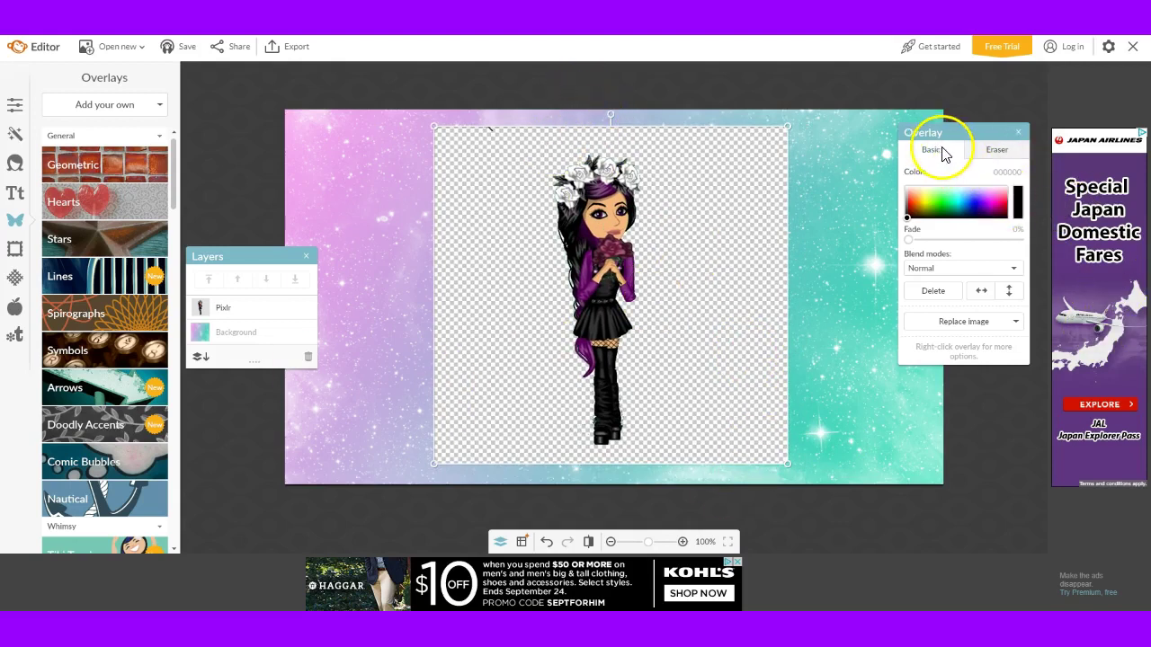
drag(927, 140, 927, 141)
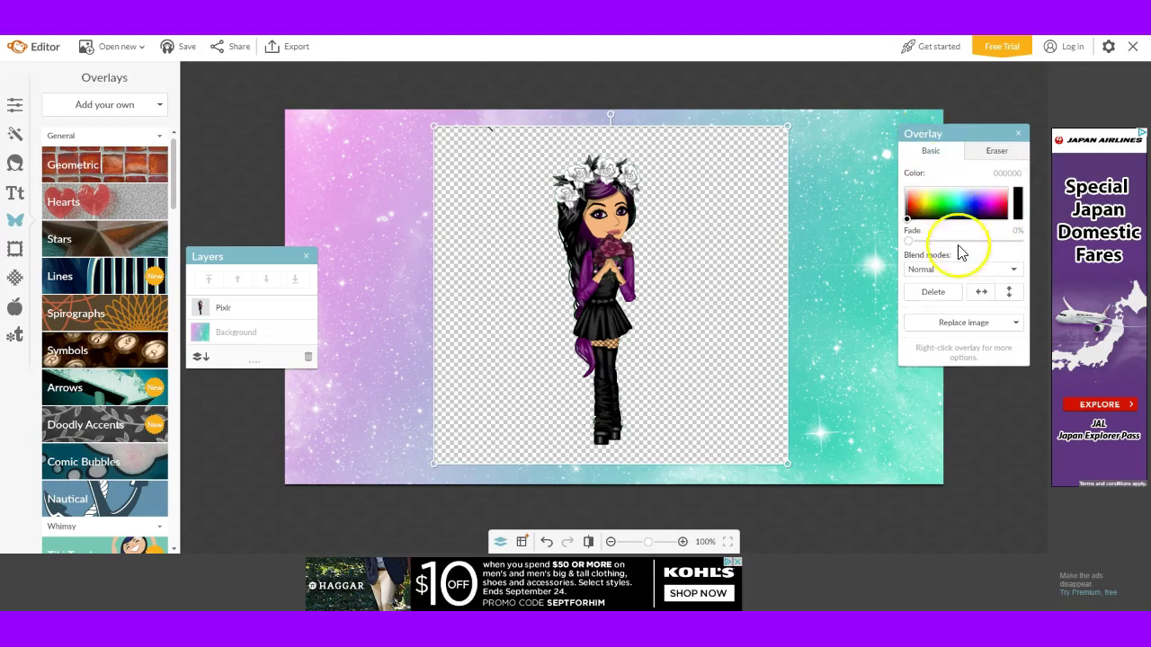
click(1008, 292)
click(1007, 294)
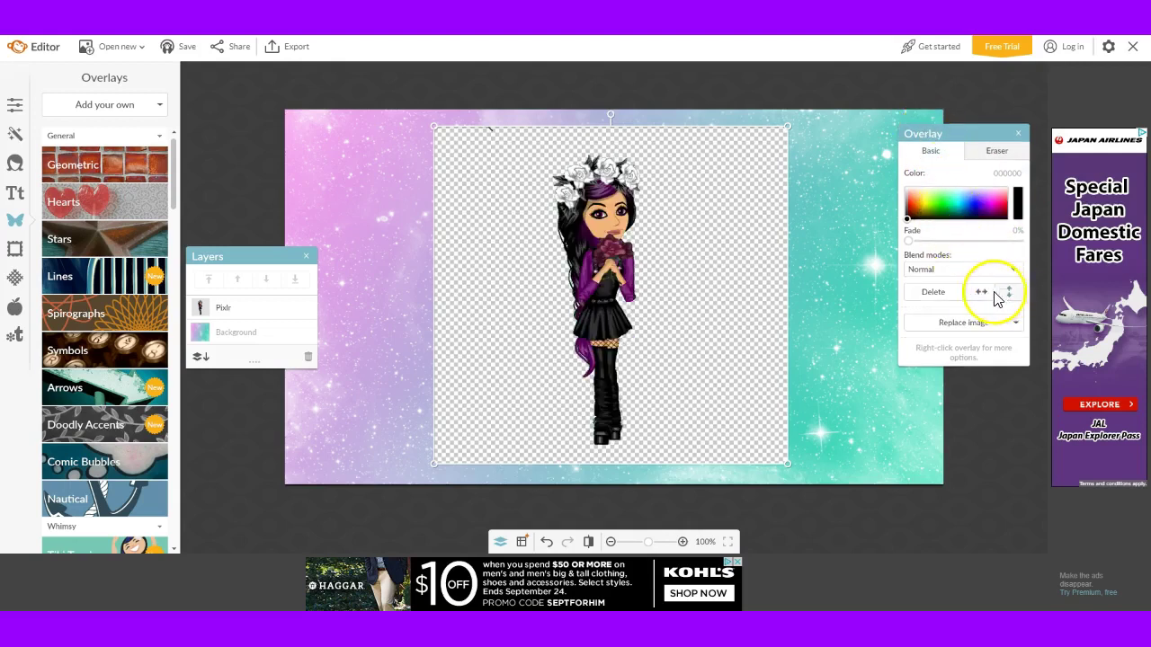
click(979, 324)
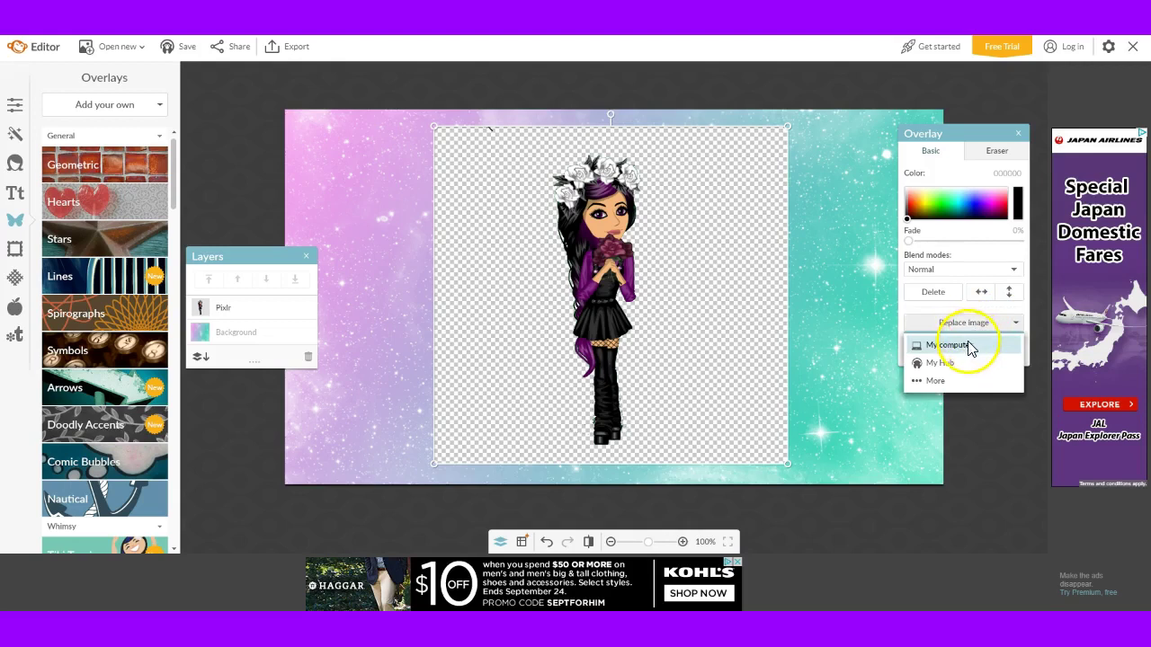
click(935, 381)
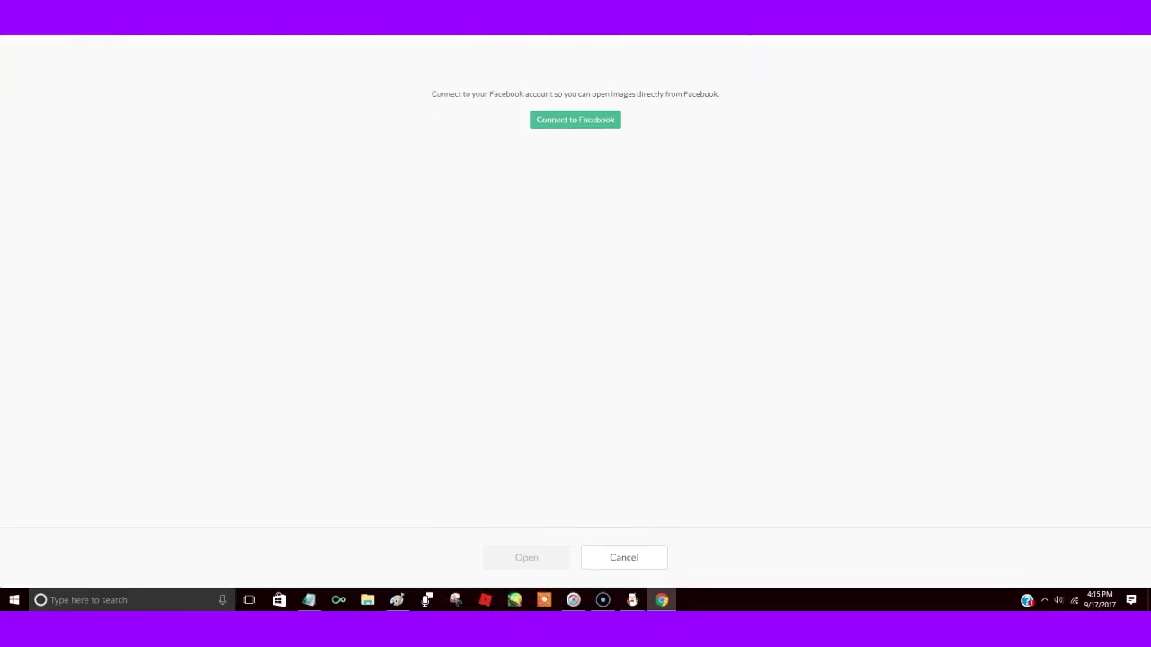
key(Escape)
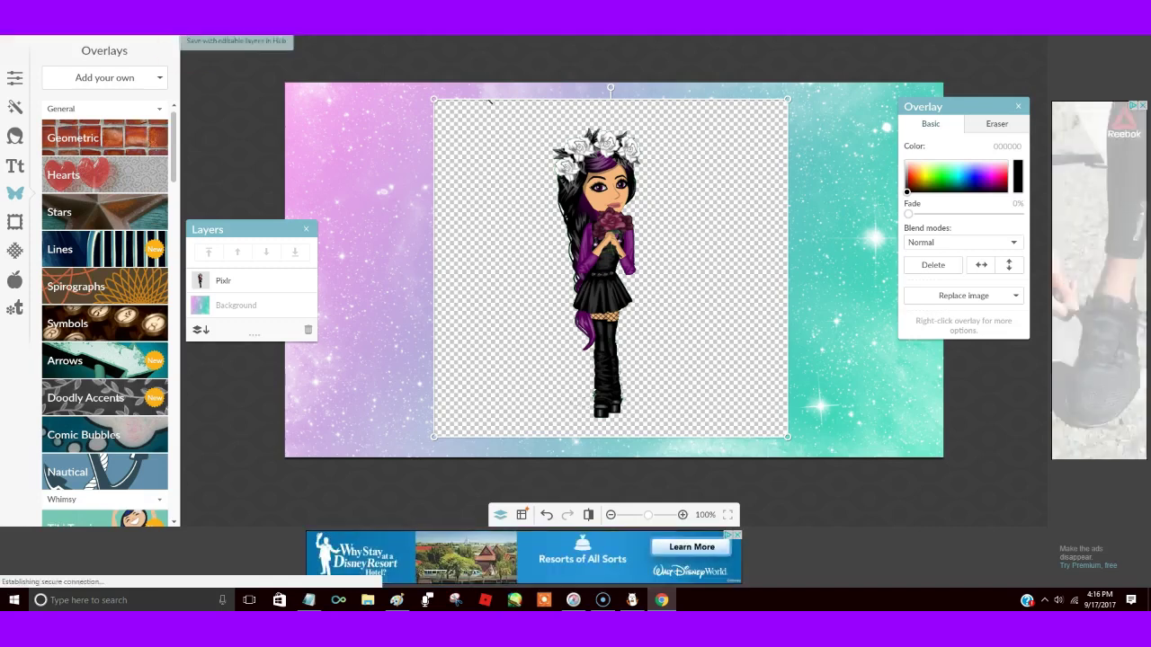
Try to save the galaxy image with the character overlay to the Hub
key(ctrl+s)
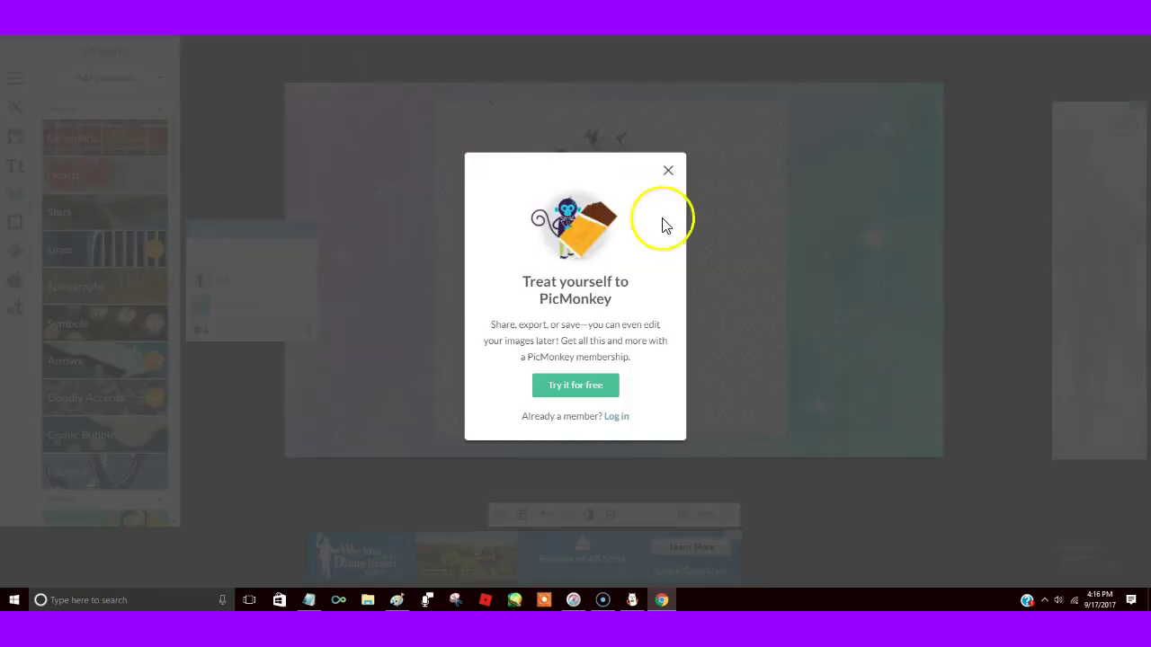
click(668, 170)
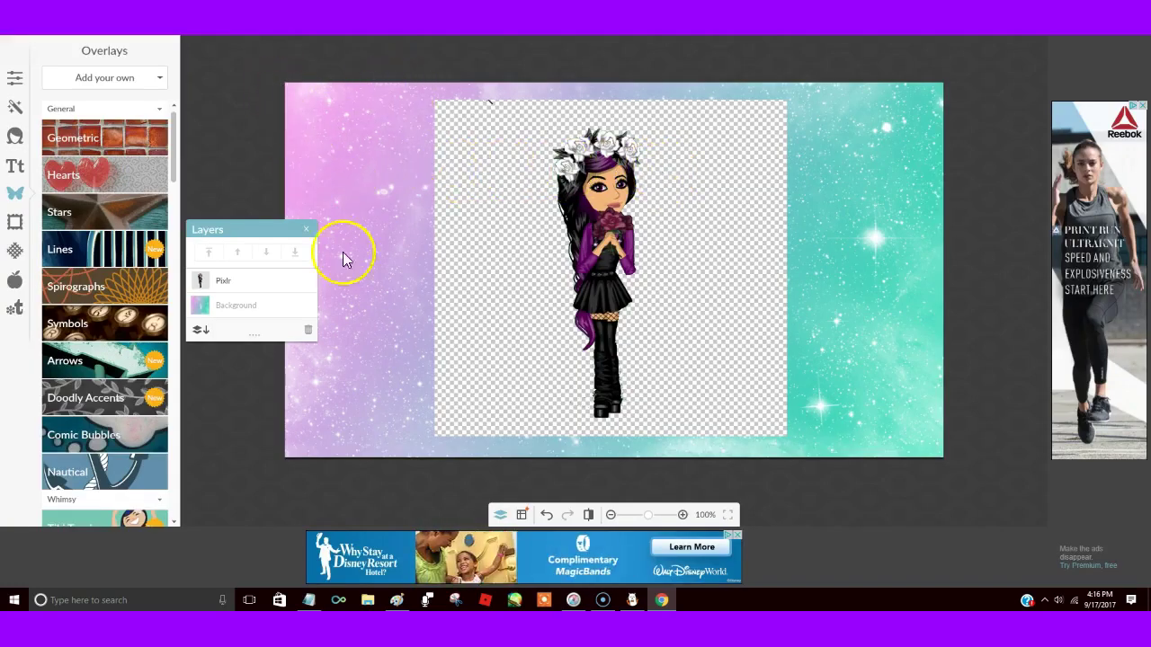
click(308, 600)
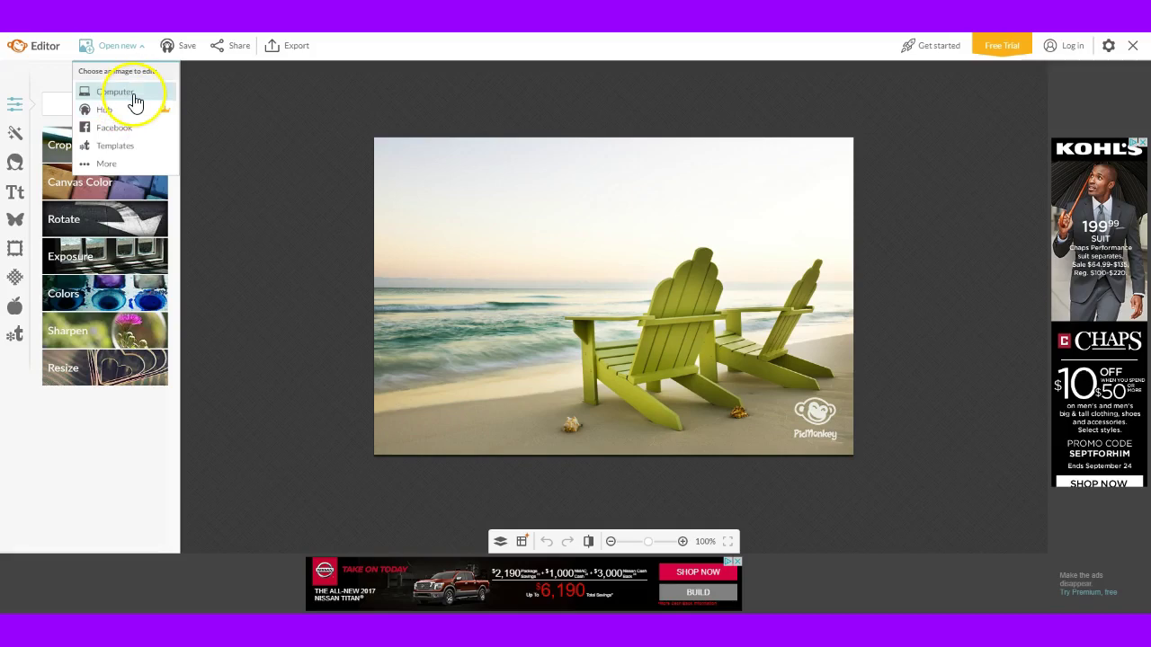
Open the BACKGROUND image from the Pictures folder on the computer
click(135, 101)
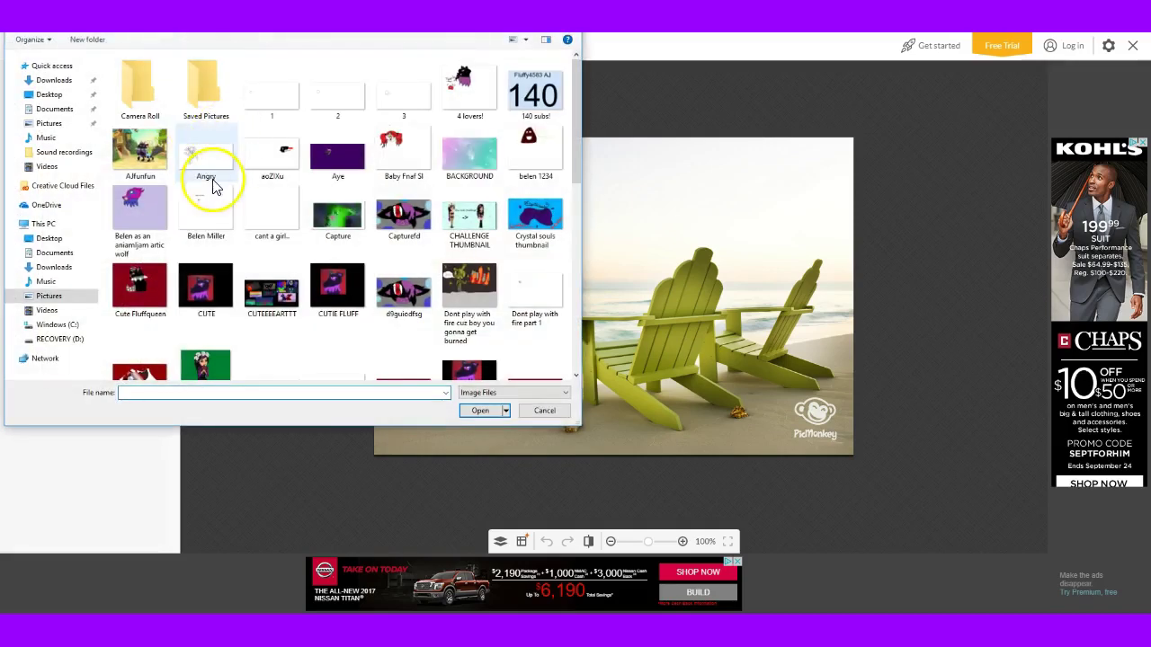
scroll(265, 360, down, 3)
scroll(270, 350, up, 3)
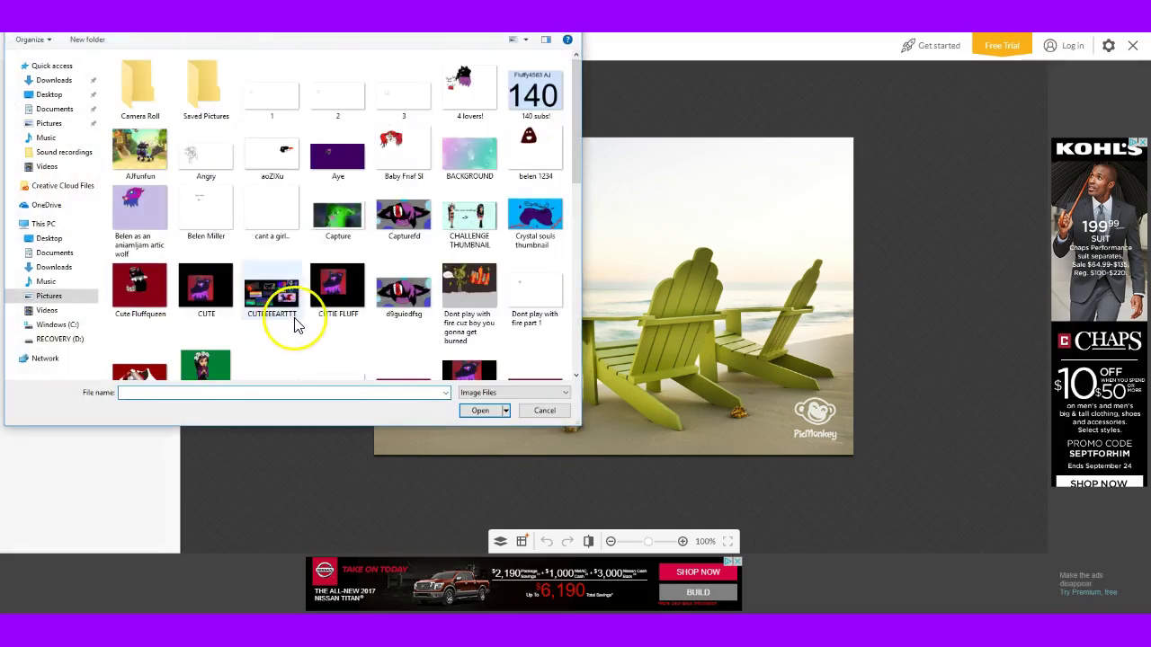
click(467, 154)
click(481, 410)
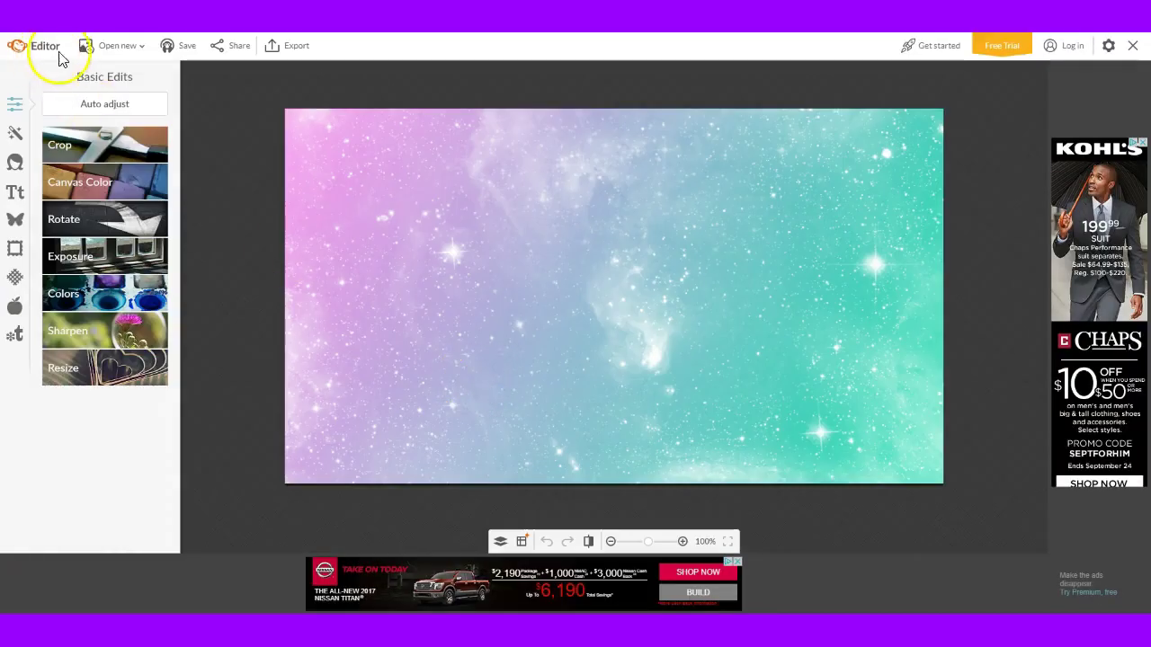
Add the K character image from the Pictures folder as an overlay on the galaxy background
click(99, 47)
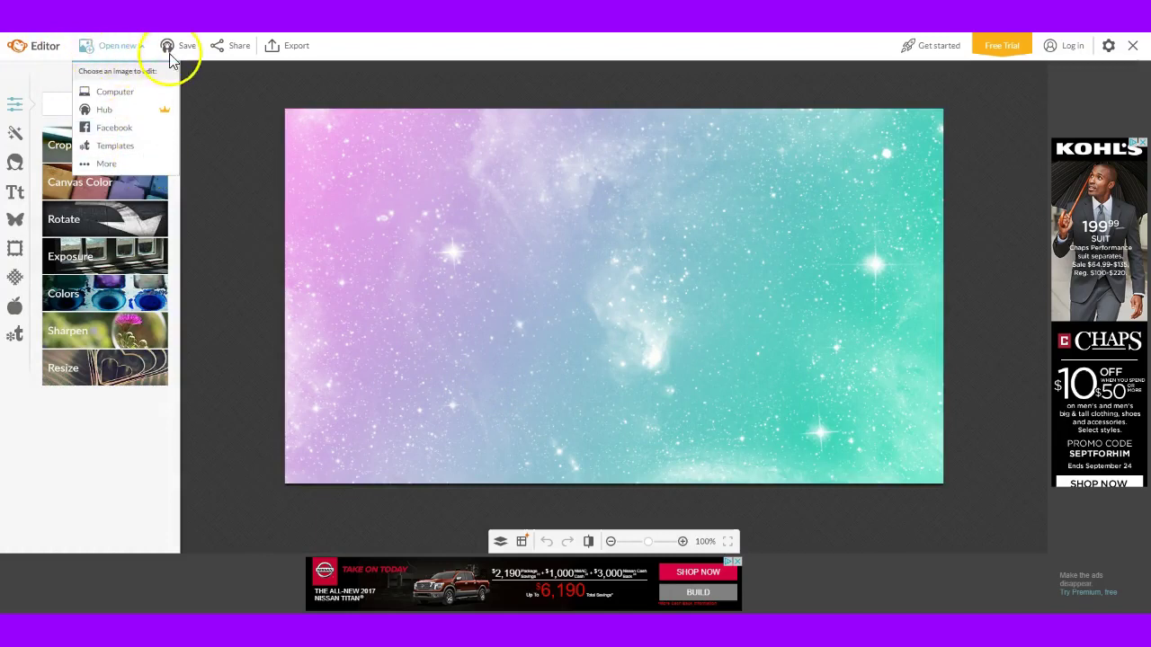
click(316, 246)
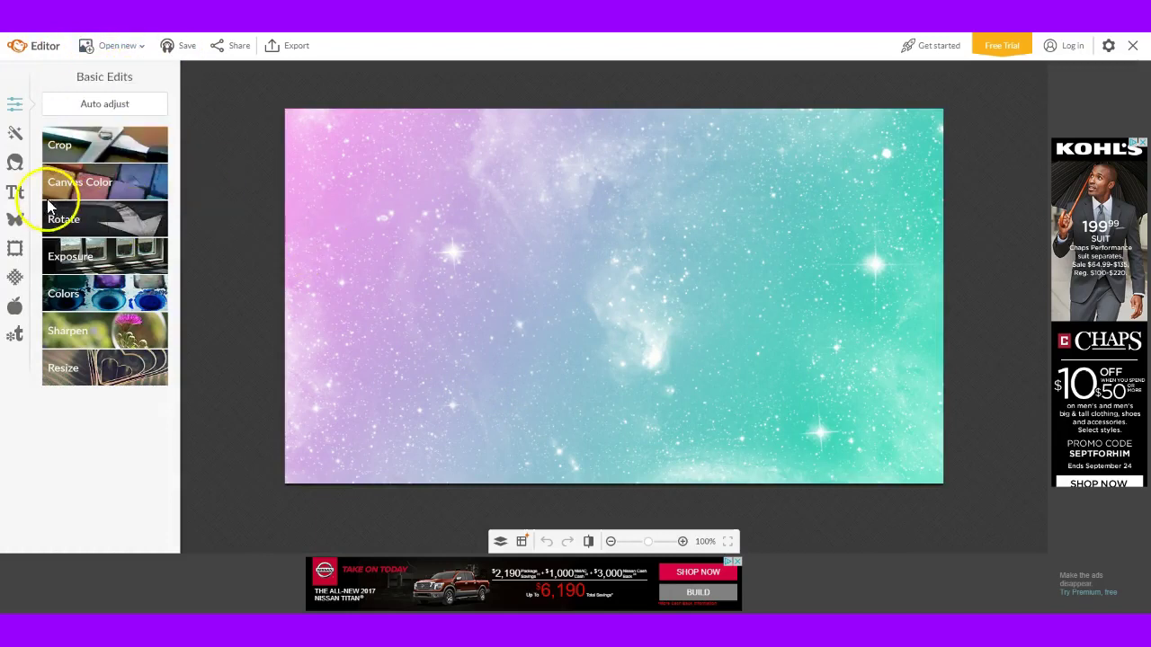
click(11, 163)
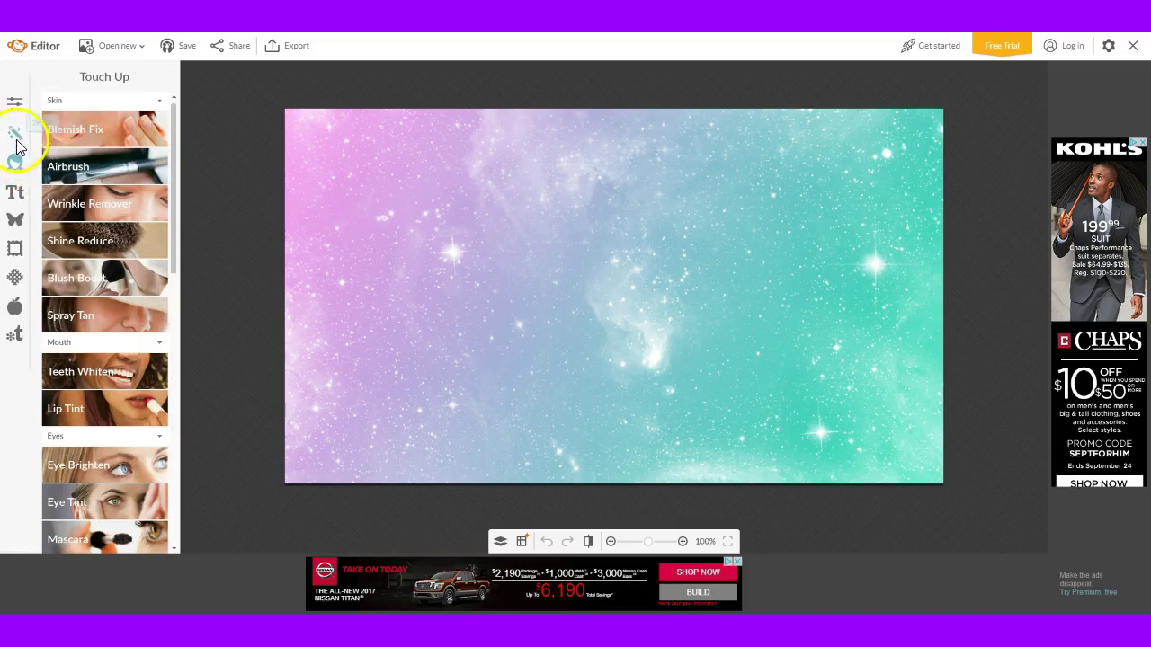
click(14, 220)
click(103, 103)
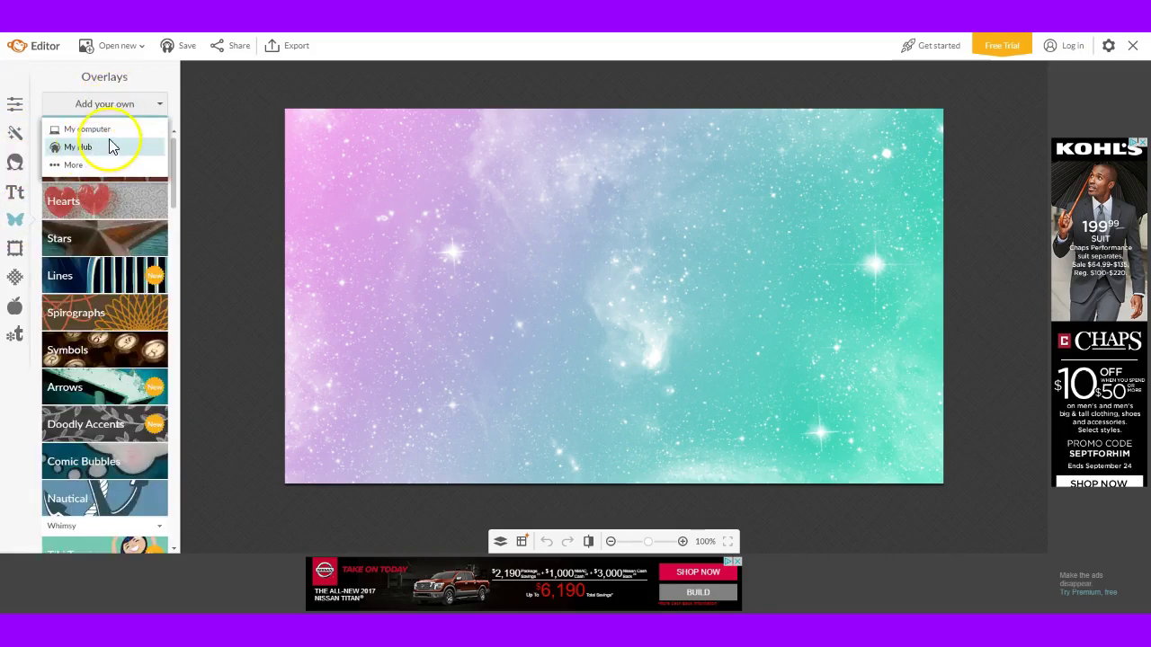
click(100, 129)
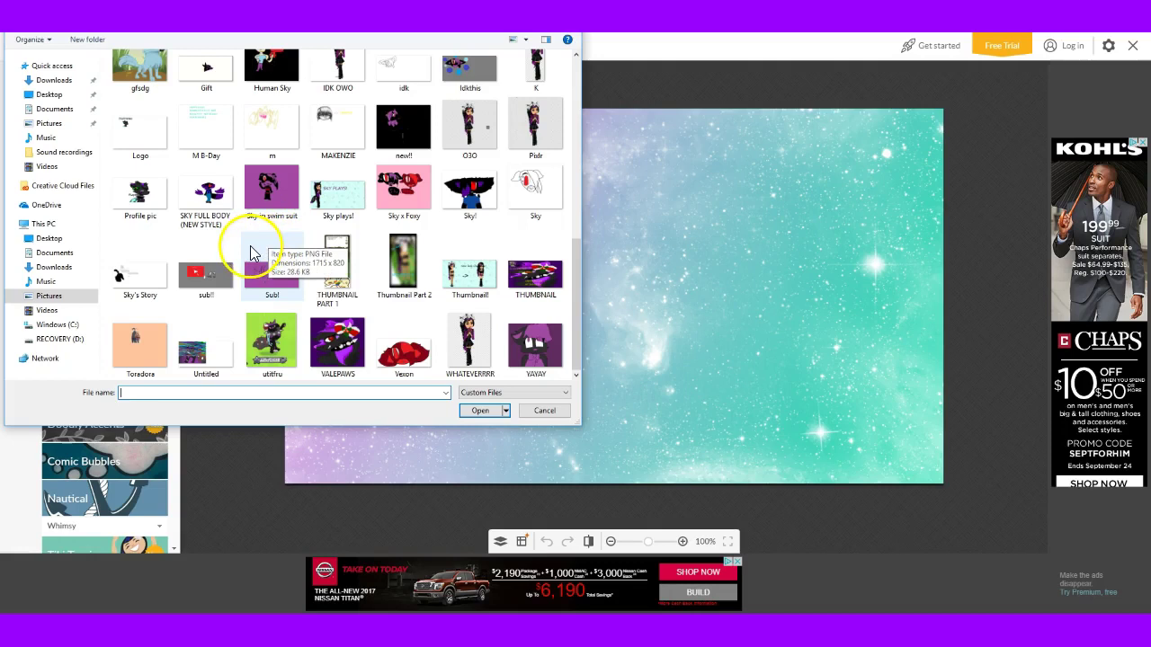
scroll(251, 254, up, 3)
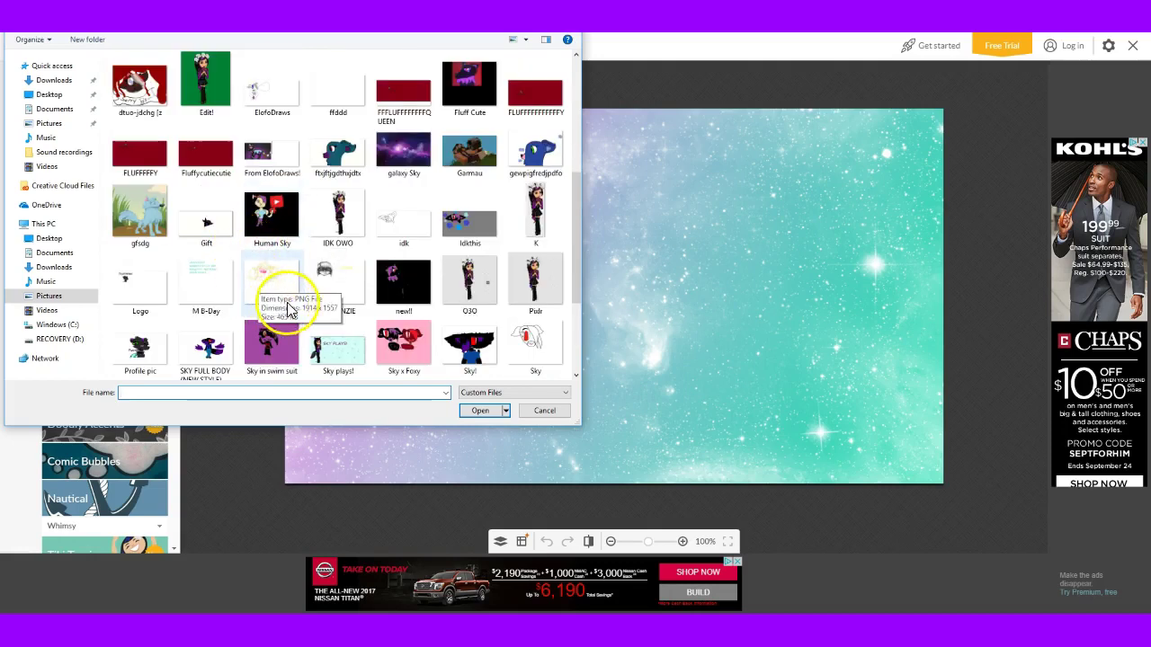
click(550, 228)
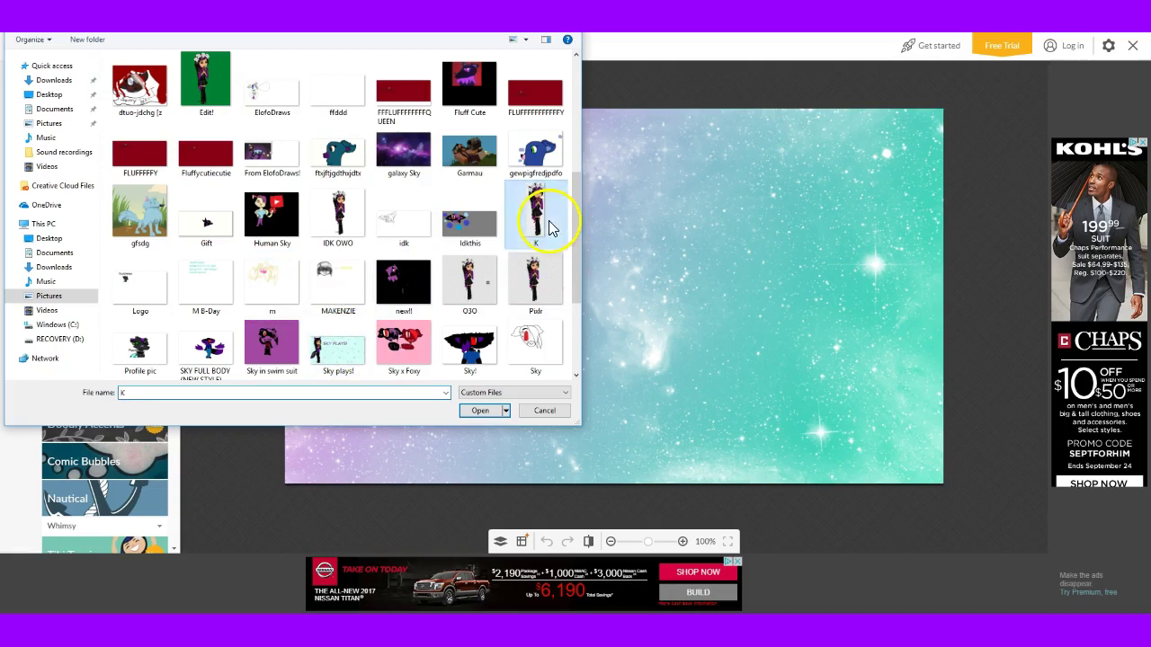
click(486, 411)
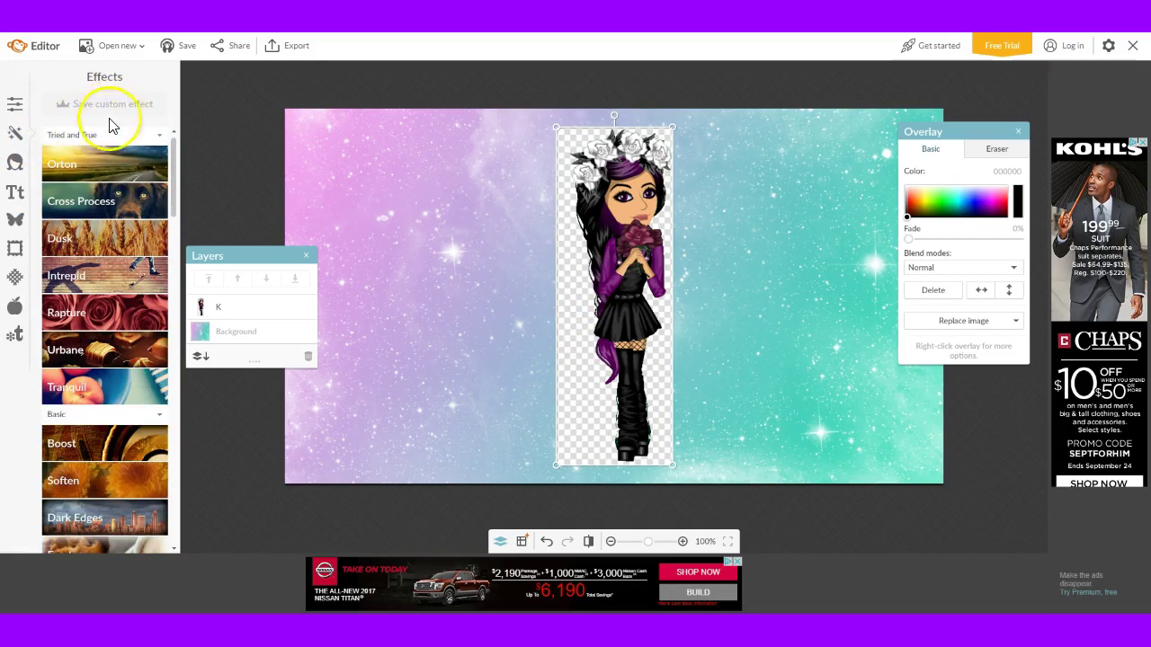
Move the K overlay to the pink-purple side of the galaxy background and set its fade to about 24%
click(15, 105)
click(12, 135)
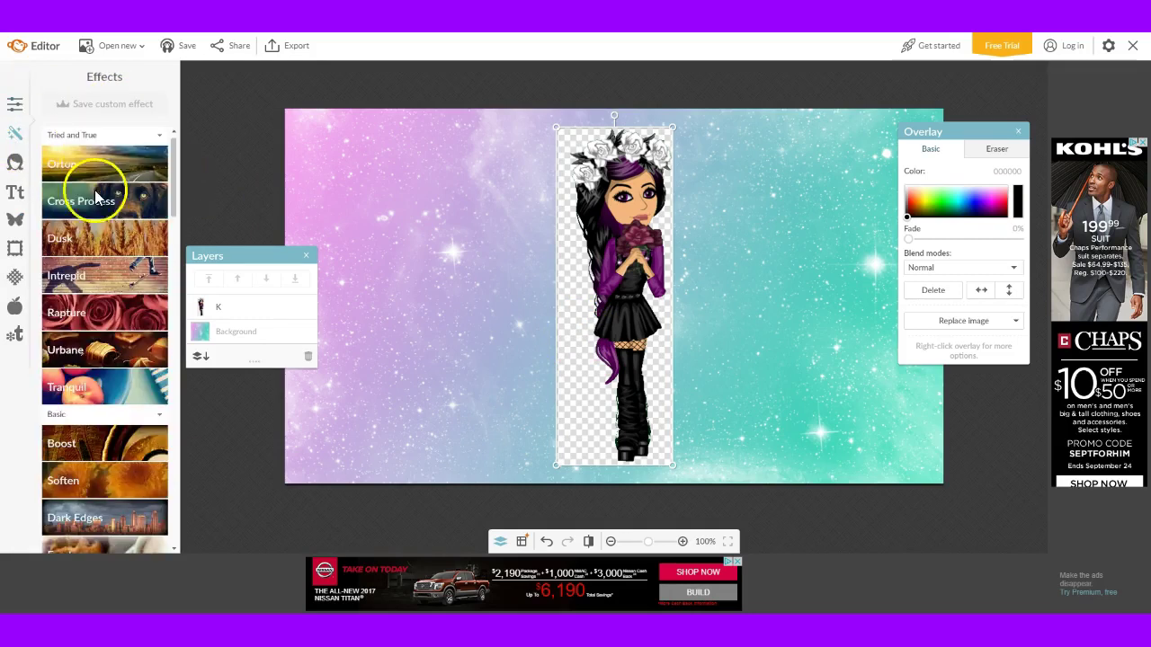
drag(586, 368, 444, 390)
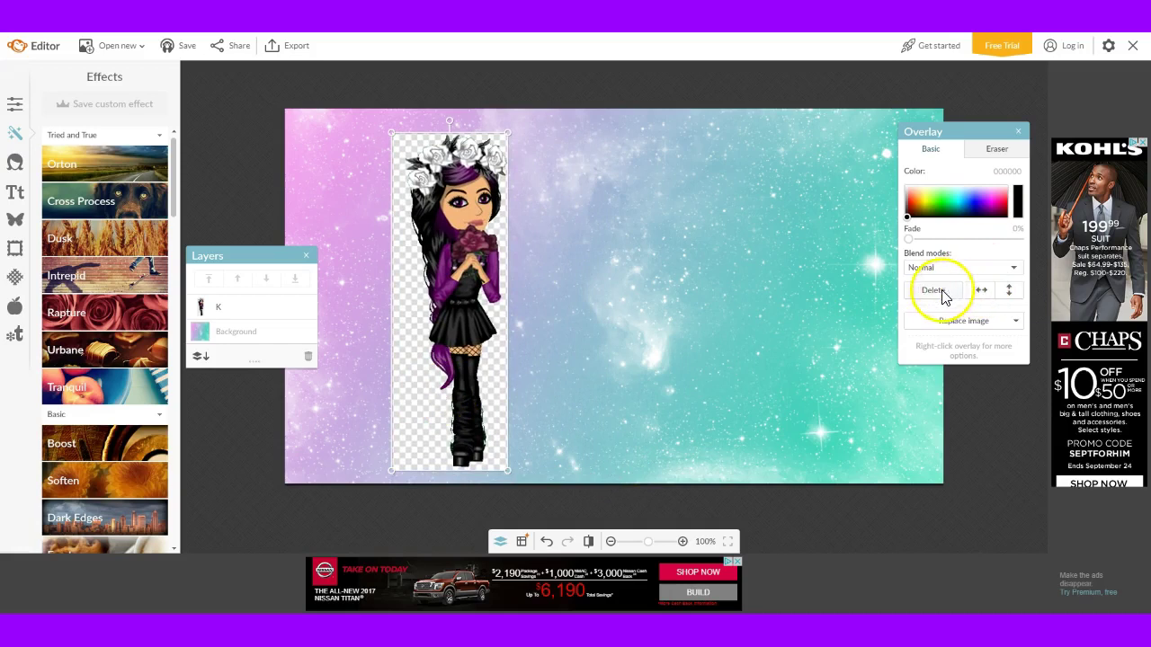
drag(907, 240, 943, 255)
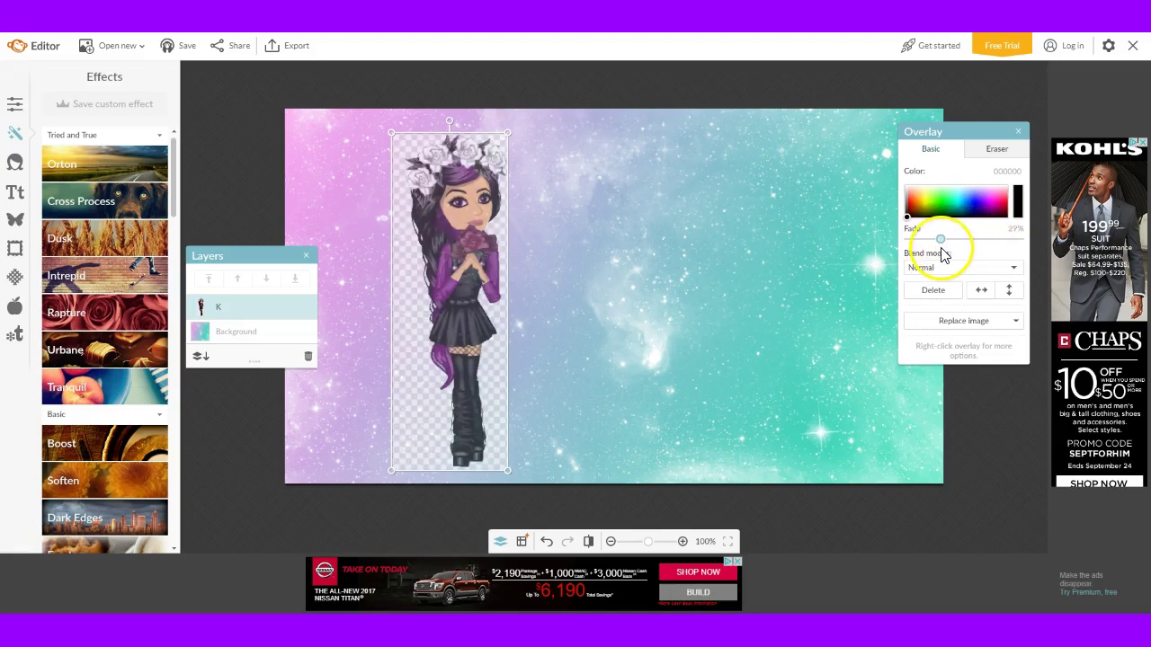
Replace the image in the faded character overlay with the BACKGROUND file from the computer
click(955, 324)
click(954, 349)
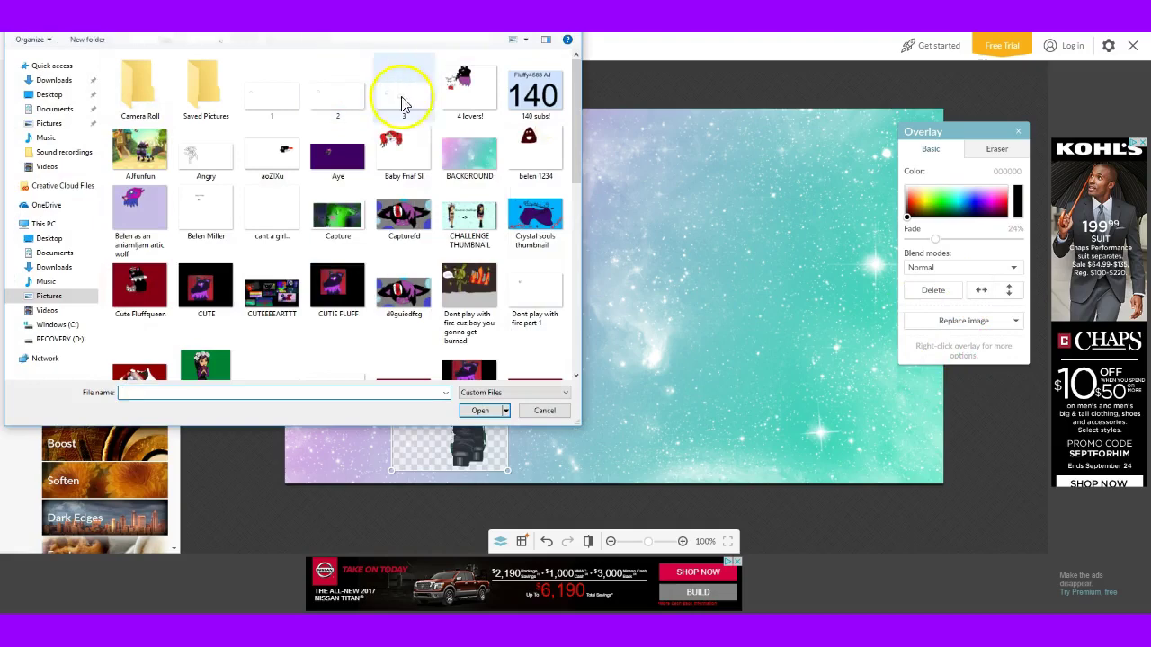
click(448, 153)
click(480, 410)
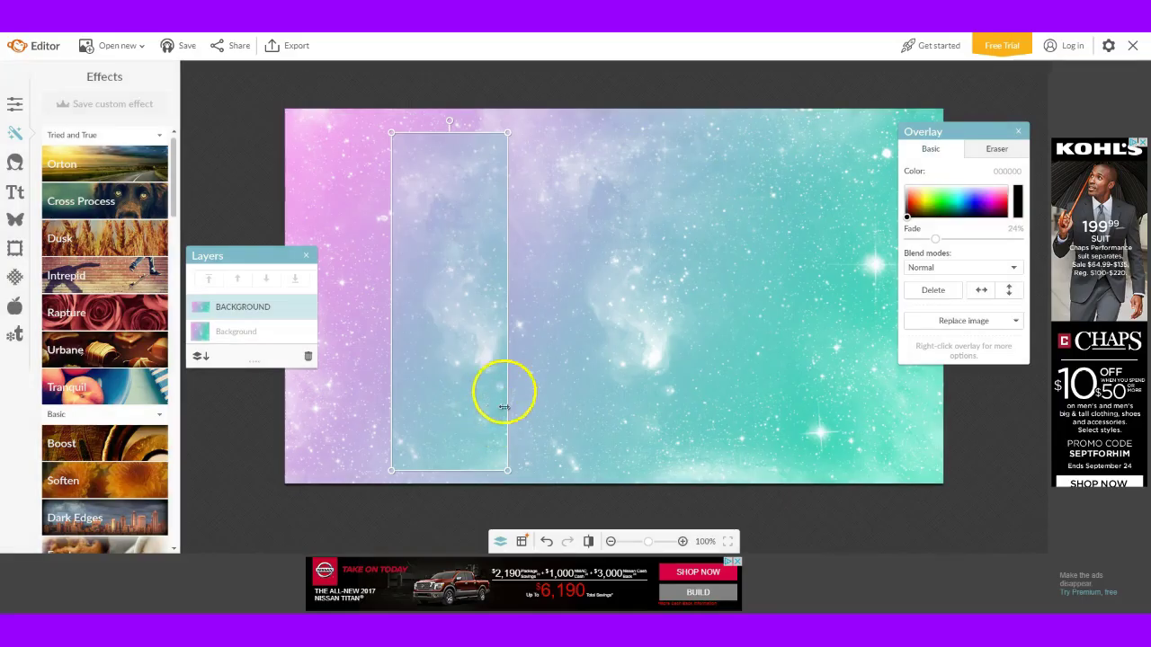
Enlarge the BACKGROUND overlay beyond the canvas height and move it down off the canvas
drag(390, 133, 346, 60)
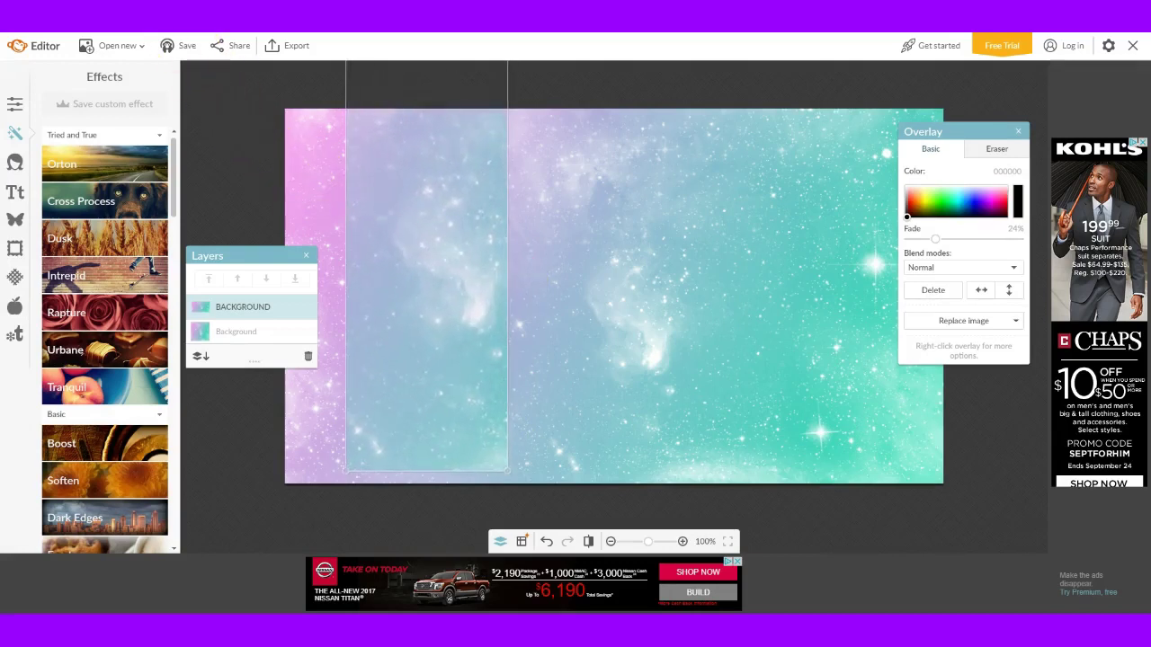
click(490, 467)
drag(508, 471, 575, 538)
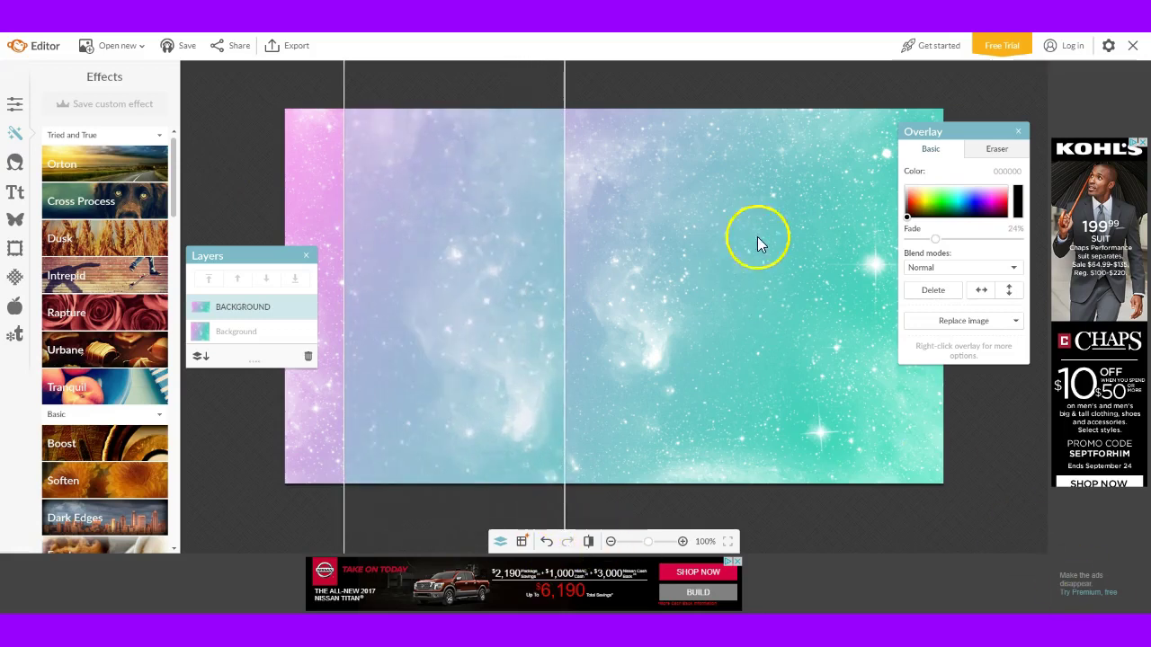
drag(527, 78, 530, 396)
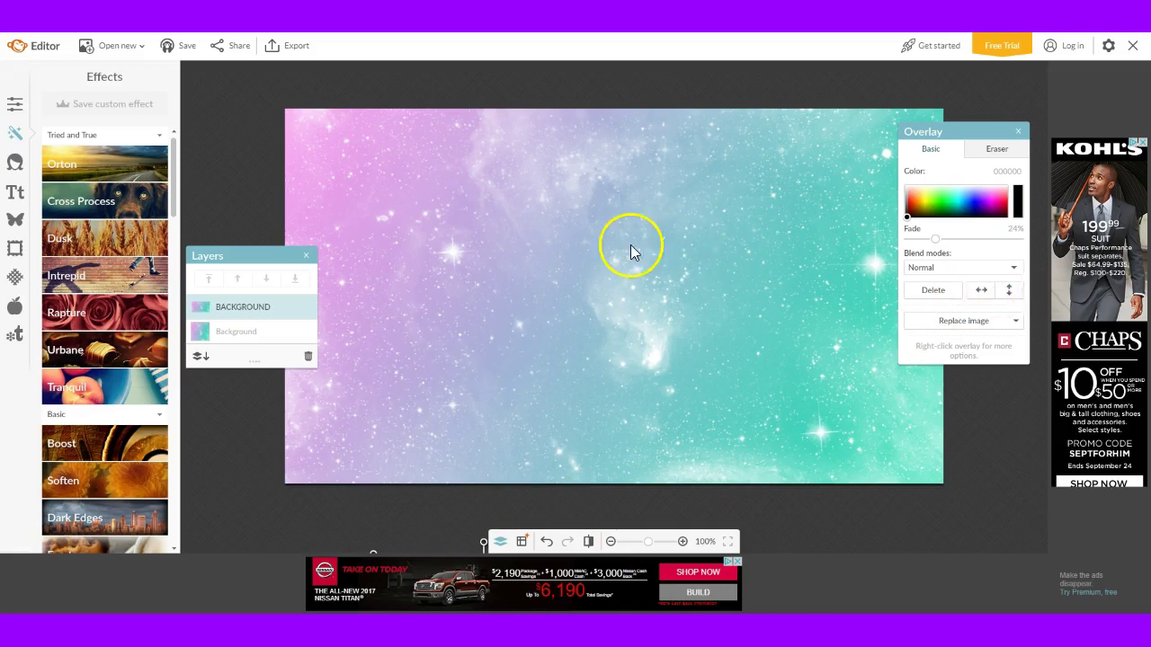
Add the K image from the computer again as a new overlay above the BACKGROUND overlay
click(12, 165)
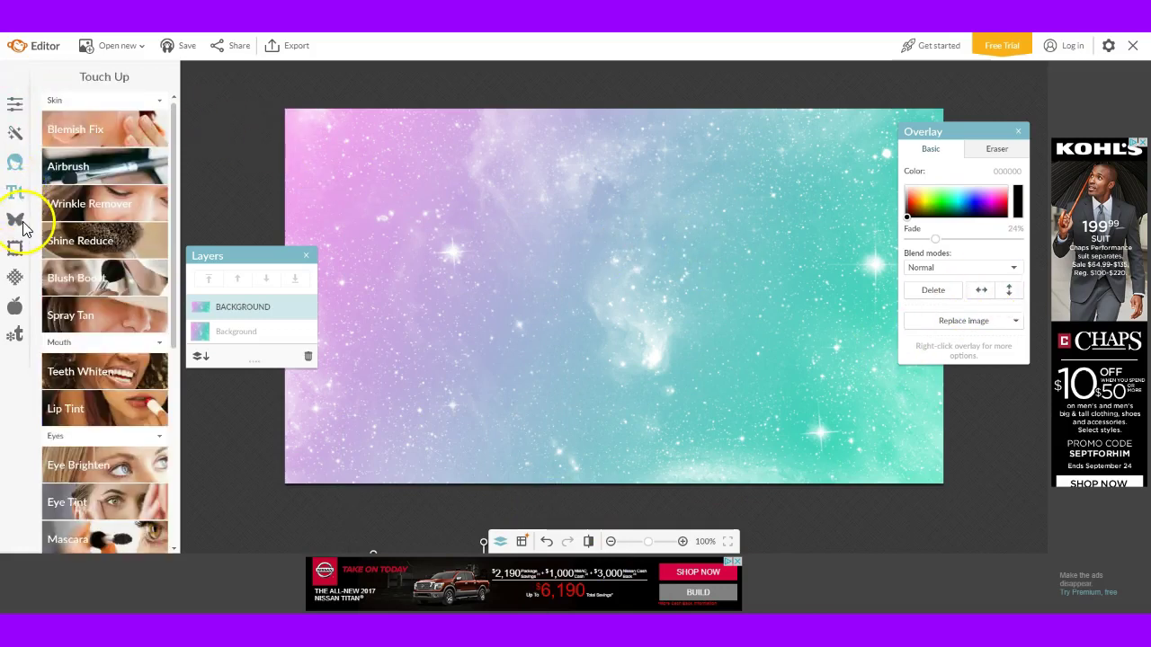
click(18, 221)
click(118, 107)
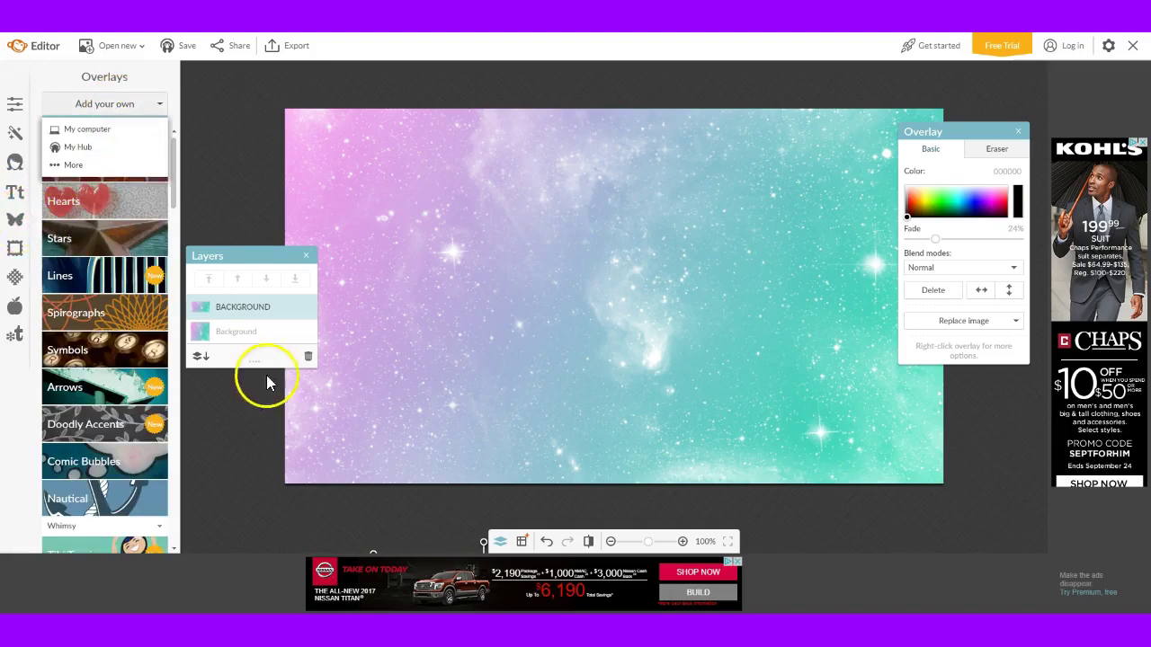
click(88, 130)
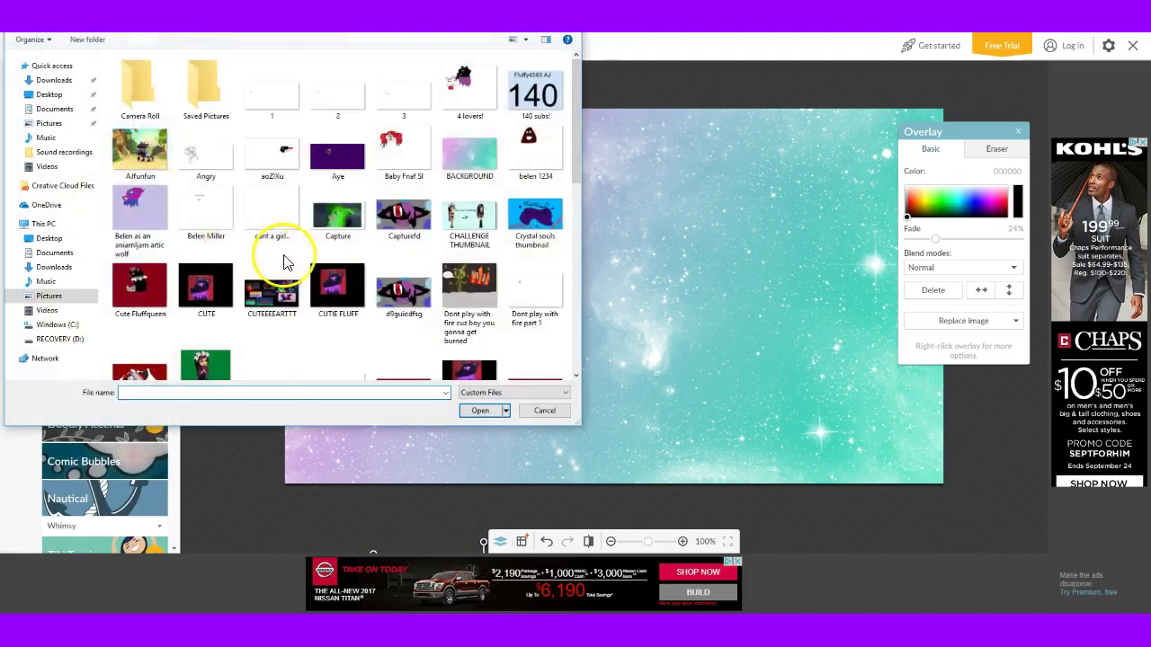
scroll(278, 279, down, 10)
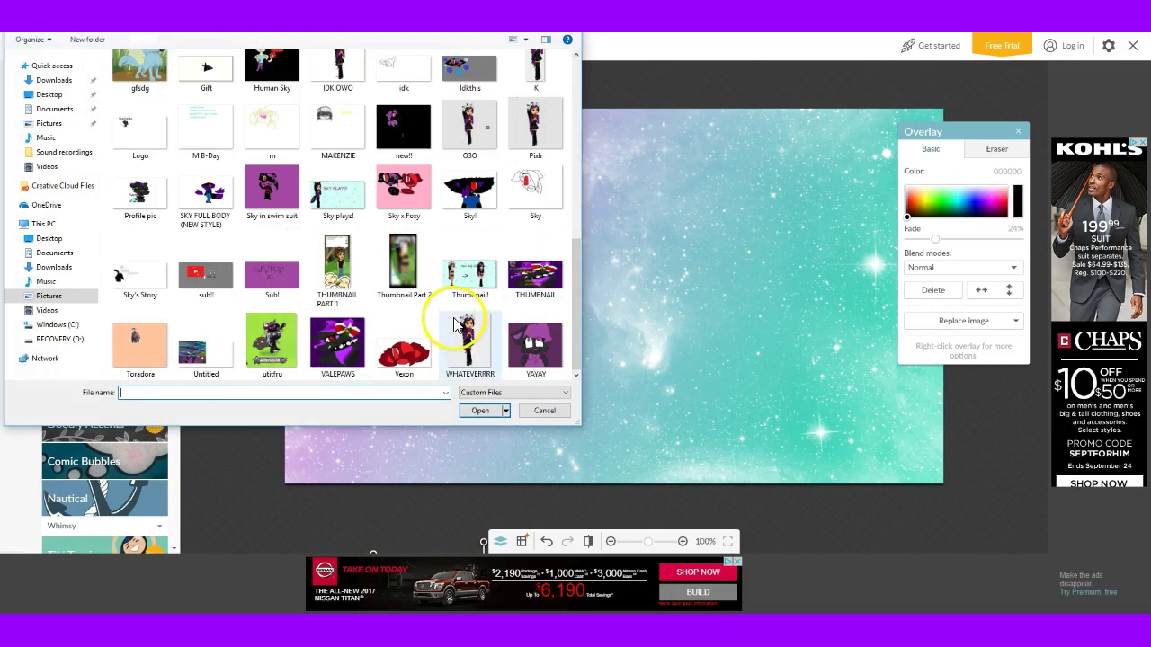
scroll(385, 257, up, 5)
scroll(437, 257, down, 5)
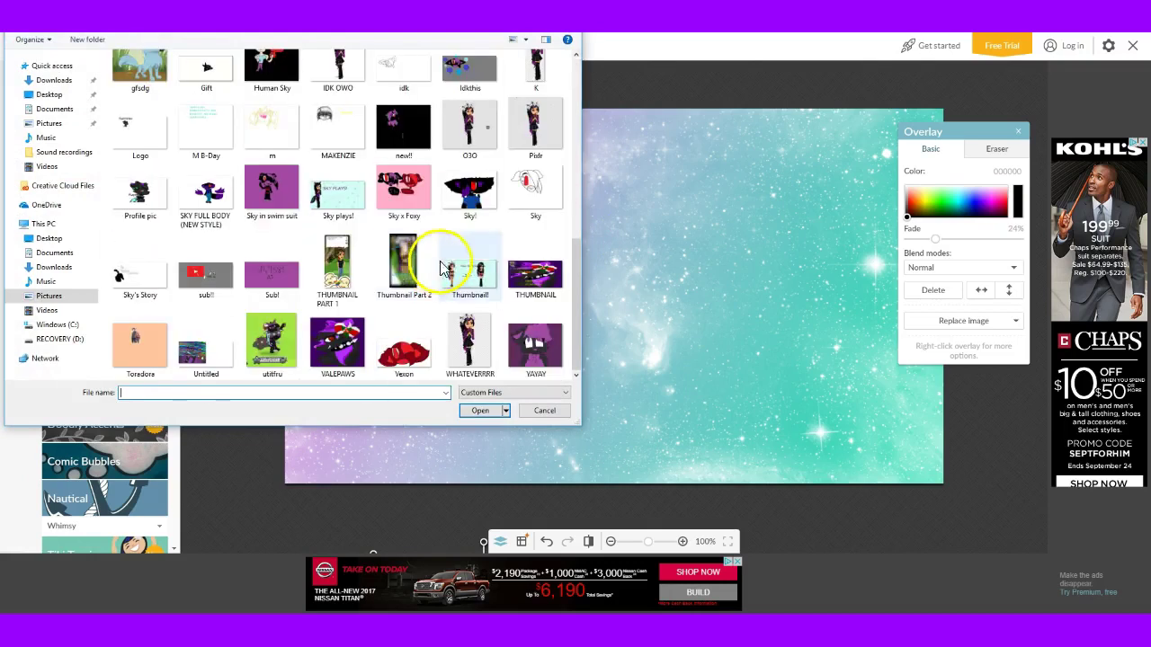
double_click(534, 60)
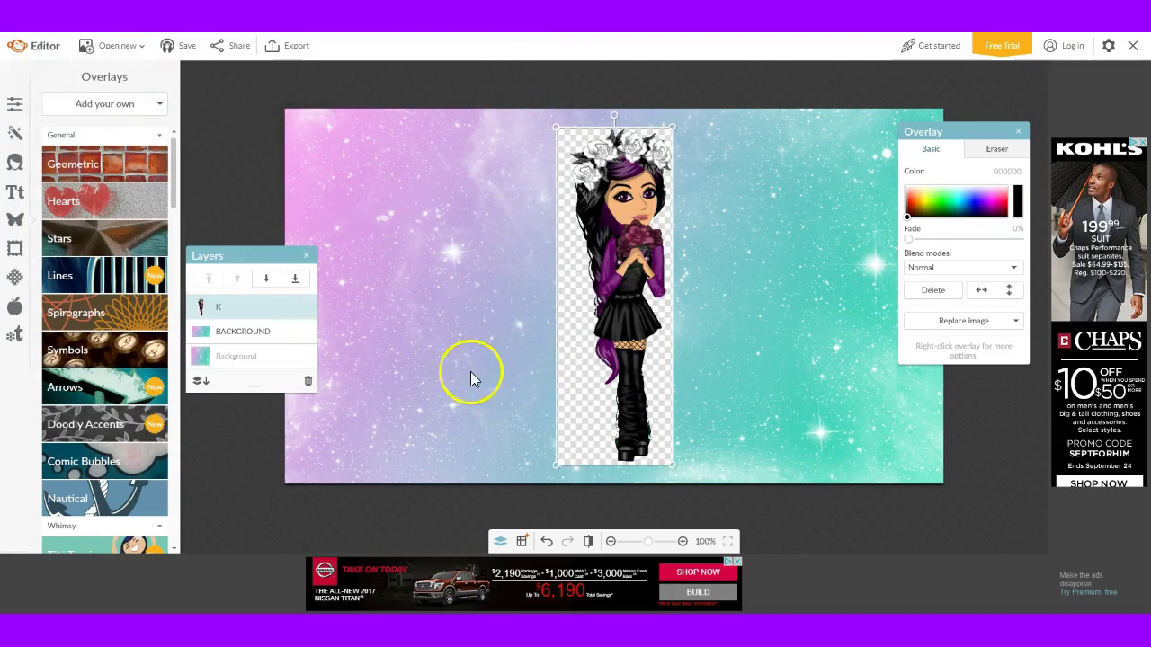
Send the K layer below the BACKGROUND overlay, and bring it back to the top
click(266, 279)
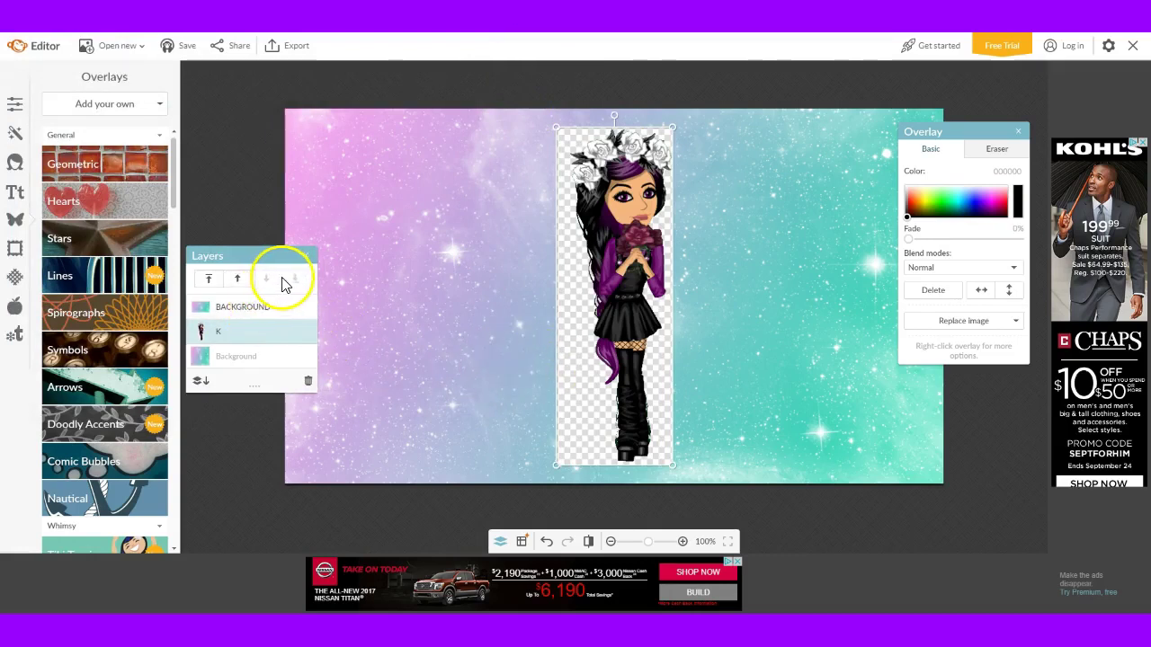
click(209, 278)
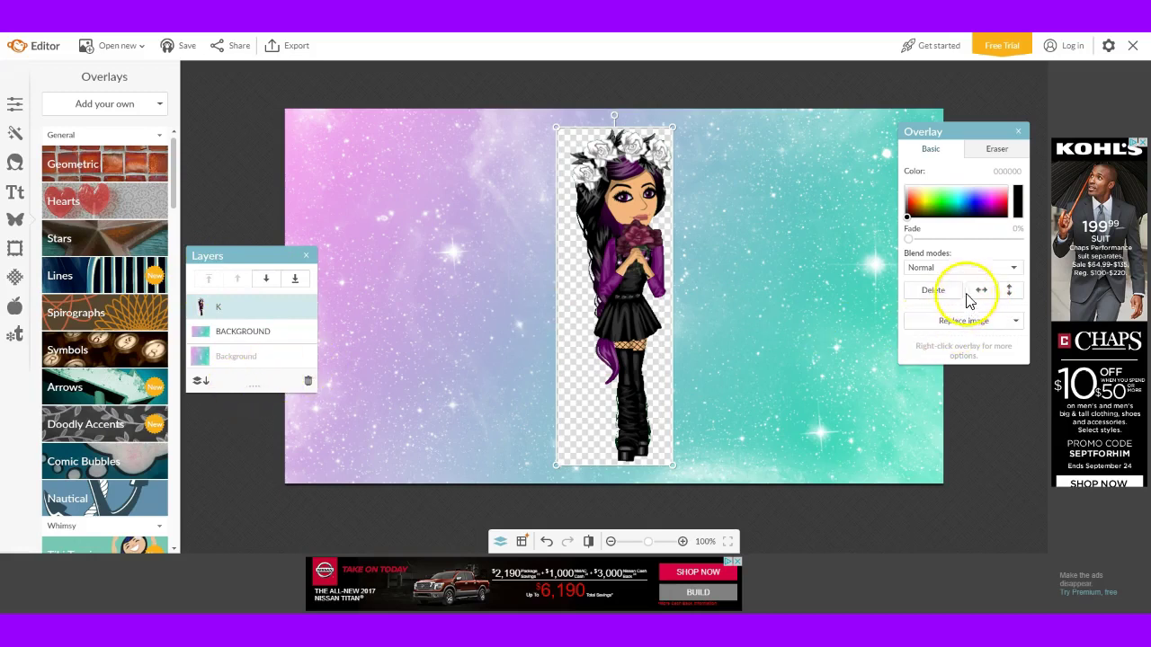
Try the restore brush at size 20 and the eraser at size 1 on the checkered area beside the K character
click(996, 150)
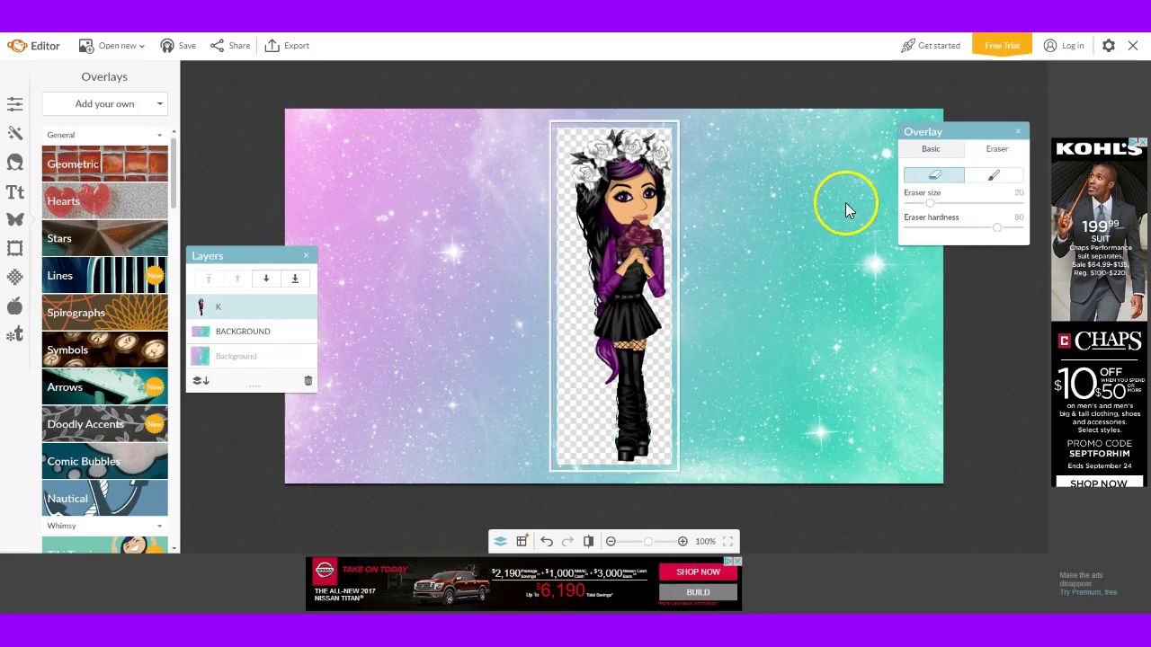
click(994, 178)
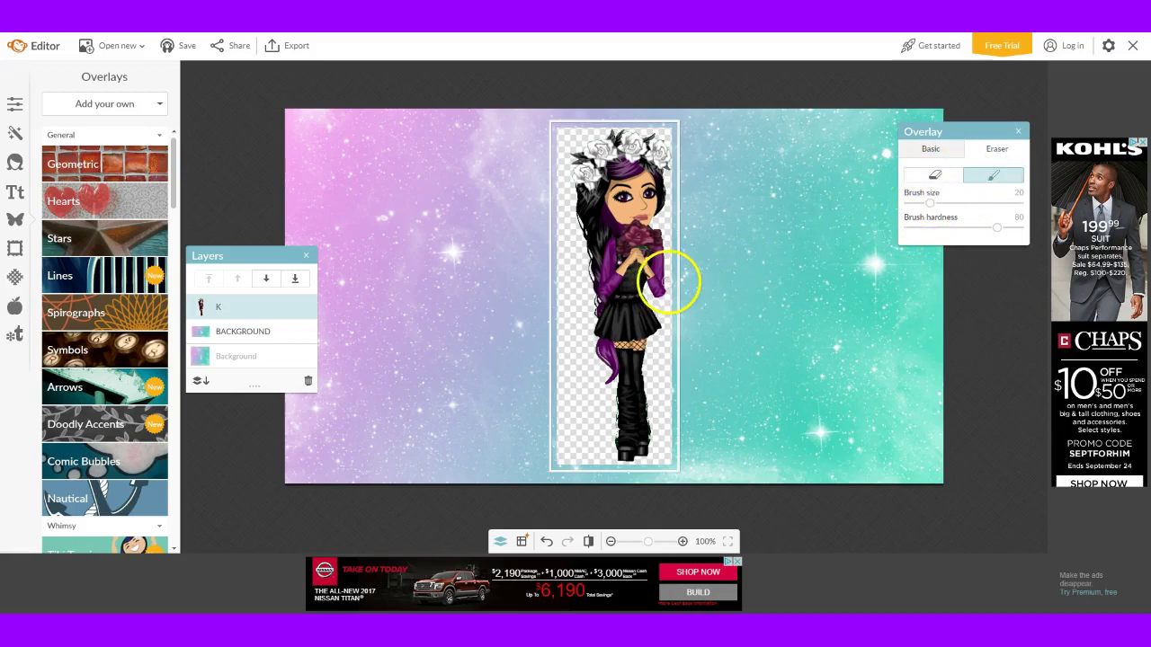
drag(672, 282, 660, 311)
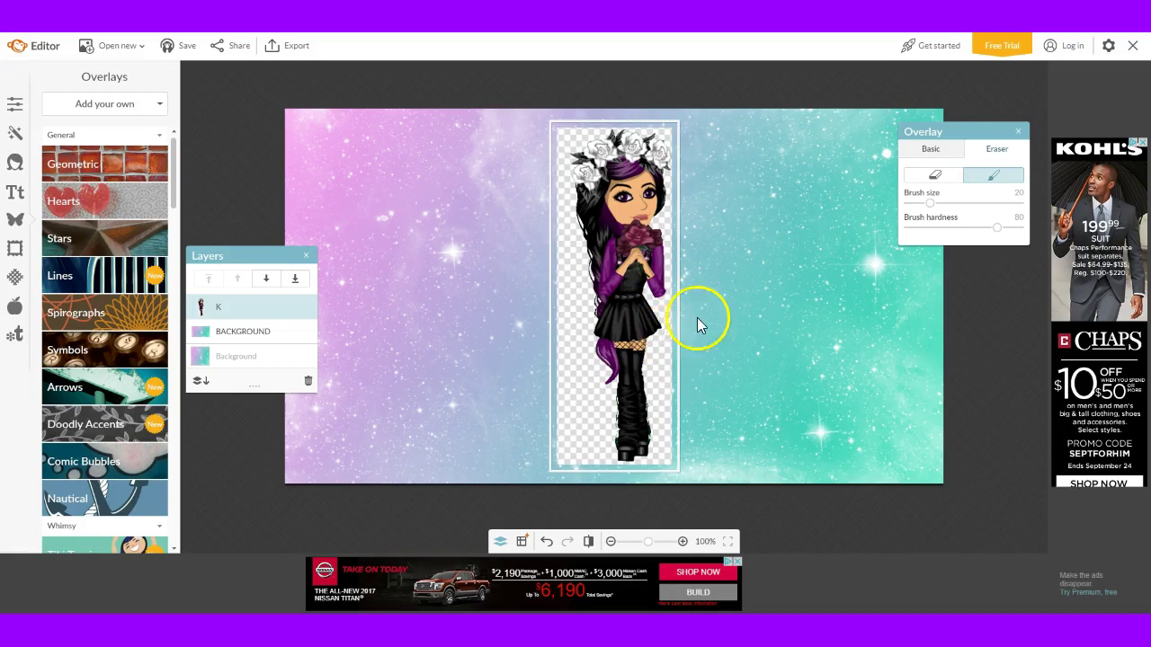
click(931, 153)
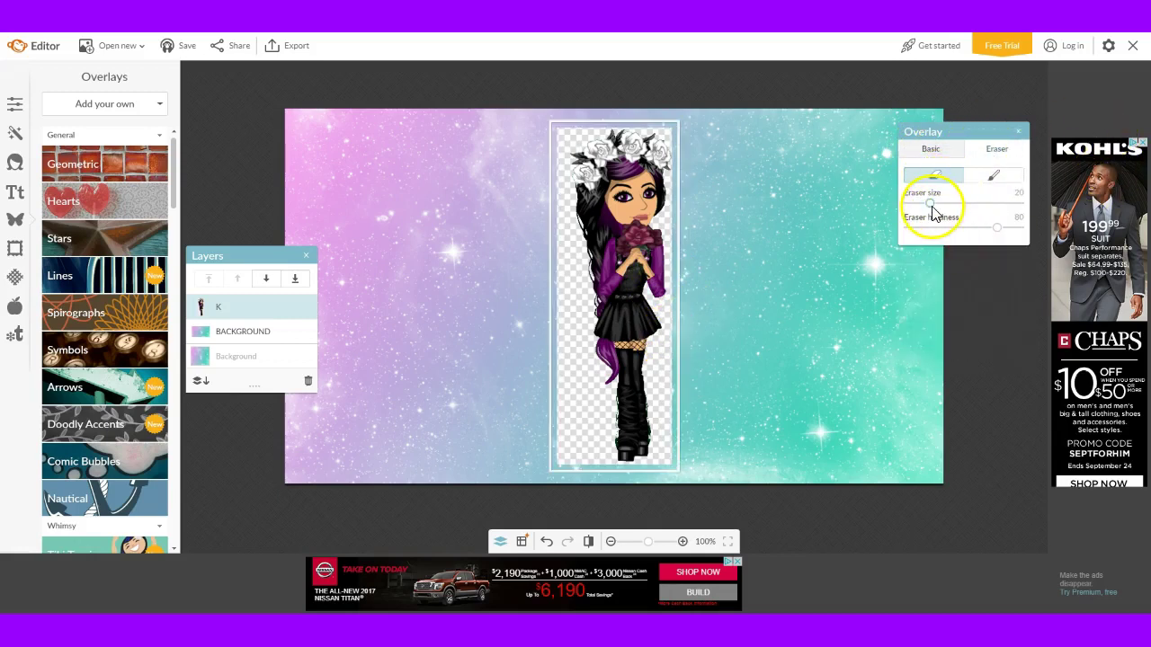
drag(926, 206, 910, 208)
mouse_move(657, 360)
mouse_down()
mouse_move(653, 404)
mouse_move(663, 391)
mouse_up()
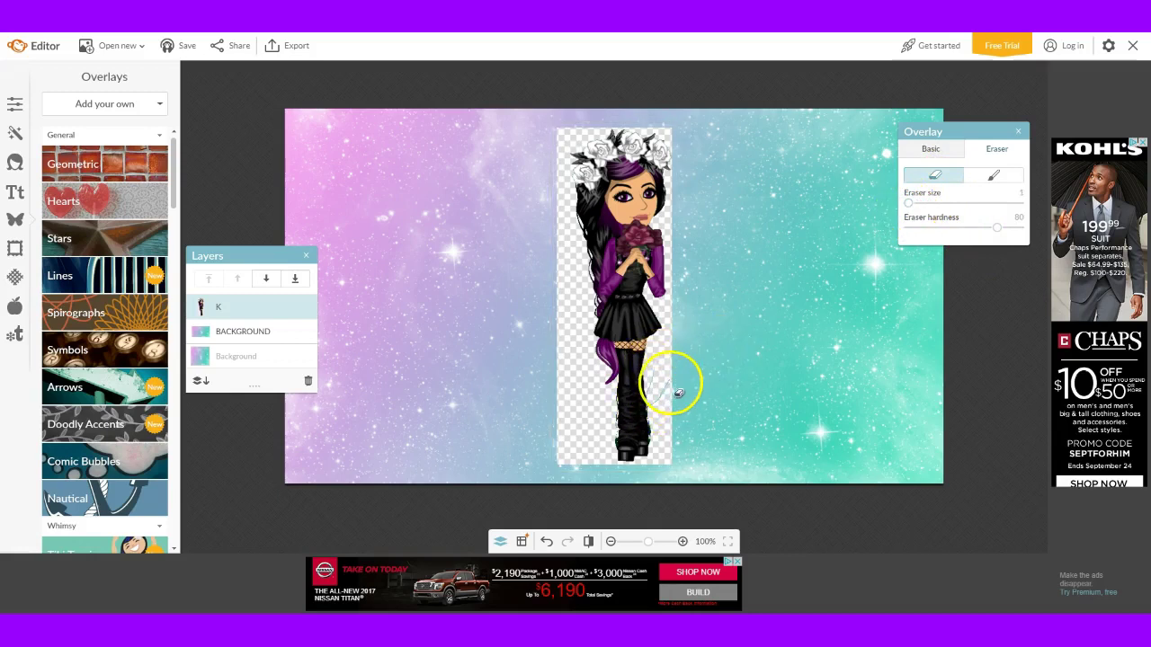
Set the eraser size to 20 and erase the K overlay's checkered background together with the character
mouse_move(909, 207)
mouse_down()
mouse_move(945, 203)
mouse_move(930, 203)
mouse_up()
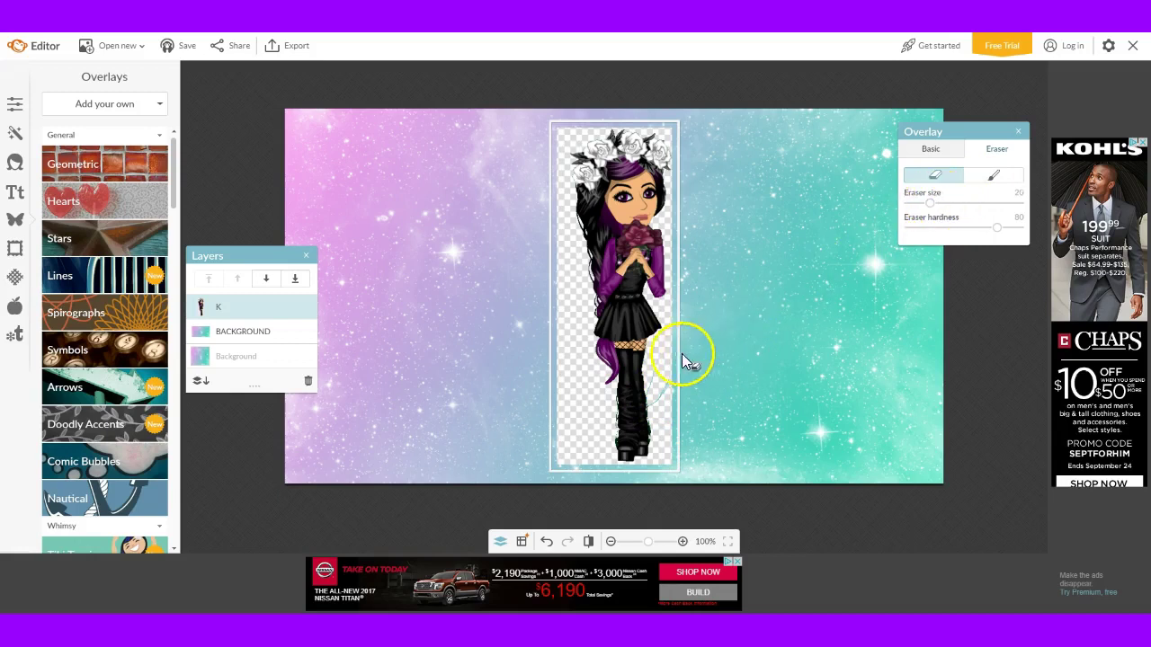
drag(673, 360, 649, 450)
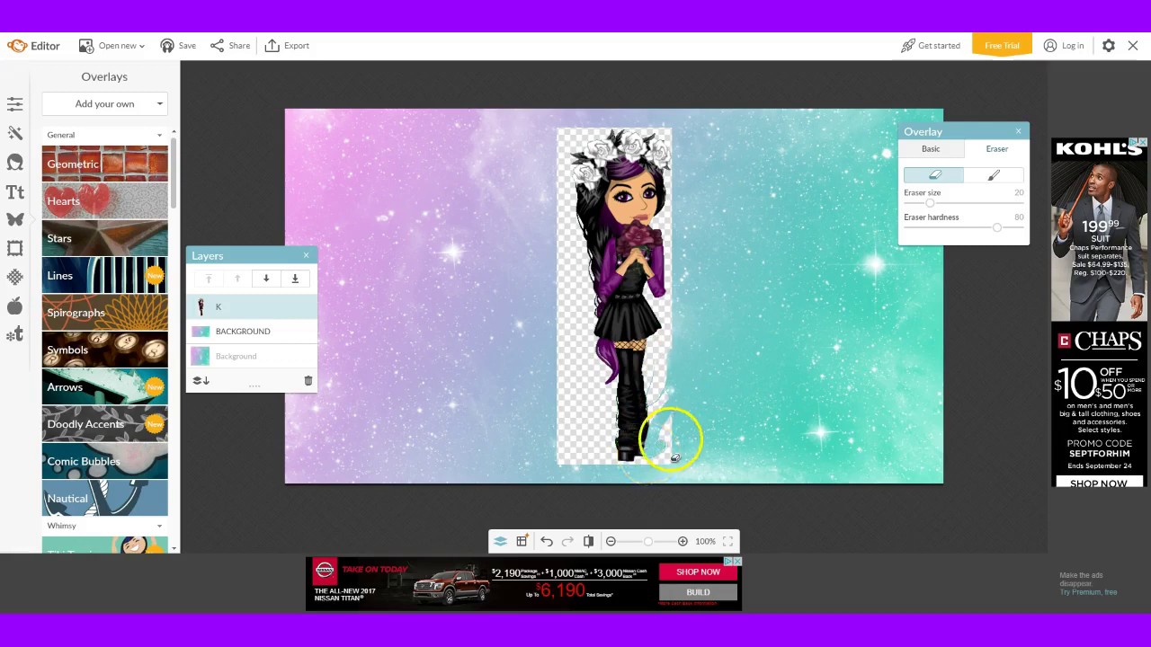
mouse_move(655, 424)
mouse_down()
mouse_move(560, 437)
mouse_move(627, 462)
mouse_move(719, 449)
mouse_move(529, 404)
mouse_move(507, 424)
mouse_move(724, 410)
mouse_move(804, 388)
mouse_move(464, 354)
mouse_move(729, 353)
mouse_move(653, 368)
mouse_move(731, 372)
mouse_move(524, 359)
mouse_move(699, 302)
mouse_move(584, 347)
mouse_move(578, 314)
mouse_move(588, 341)
mouse_move(436, 276)
mouse_up()
mouse_move(688, 272)
mouse_down()
mouse_move(528, 257)
mouse_move(736, 184)
mouse_move(658, 57)
mouse_move(647, 330)
mouse_move(568, 304)
mouse_move(583, 80)
mouse_move(564, 139)
mouse_move(559, 81)
mouse_move(597, 93)
mouse_move(527, 297)
mouse_move(487, 286)
mouse_move(553, 250)
mouse_move(661, 38)
mouse_move(637, 157)
mouse_move(562, 257)
mouse_move(626, 182)
mouse_move(563, 168)
mouse_move(518, 184)
mouse_move(563, 130)
mouse_move(513, 141)
mouse_move(577, 131)
mouse_move(563, 142)
mouse_move(625, 121)
mouse_move(641, 162)
mouse_move(758, 136)
mouse_move(597, 159)
mouse_up()
mouse_move(558, 213)
mouse_down()
mouse_move(563, 257)
mouse_move(650, 82)
mouse_move(580, 361)
mouse_move(655, 244)
mouse_move(711, 188)
mouse_move(789, 180)
mouse_move(674, 70)
mouse_move(639, 172)
mouse_move(680, 157)
mouse_move(676, 200)
mouse_move(626, 253)
mouse_move(621, 278)
mouse_move(653, 249)
mouse_move(609, 291)
mouse_move(575, 224)
mouse_up()
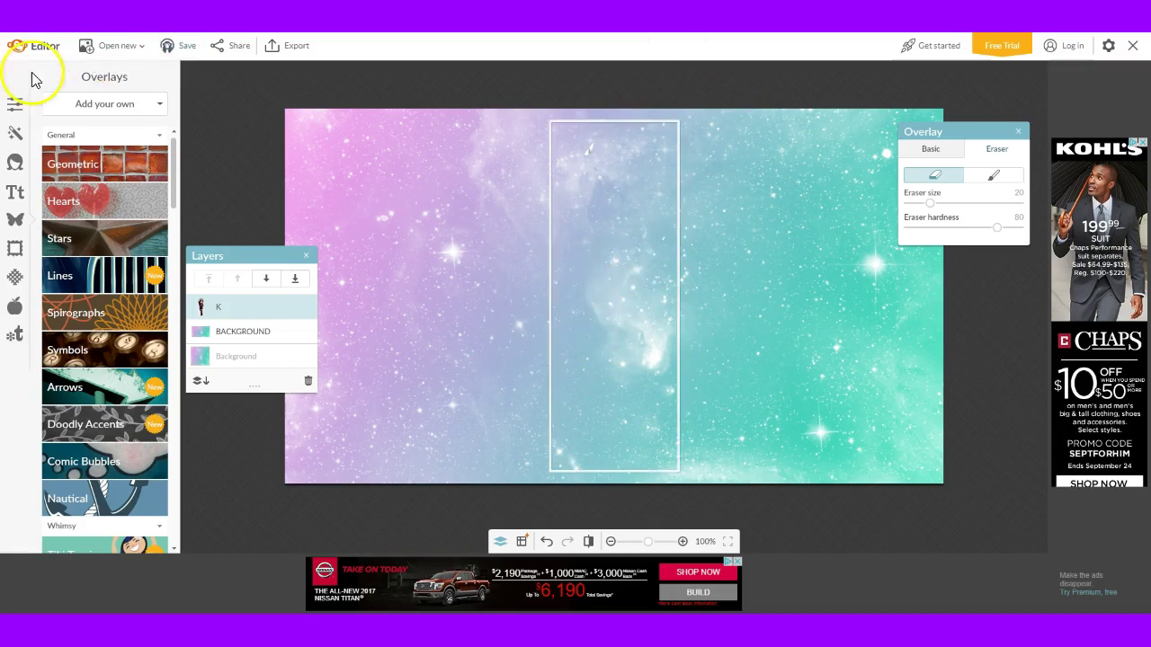
Add the K image from the computer's Pictures folder again as a new overlay above the erased one
click(90, 103)
click(112, 104)
click(114, 102)
click(87, 130)
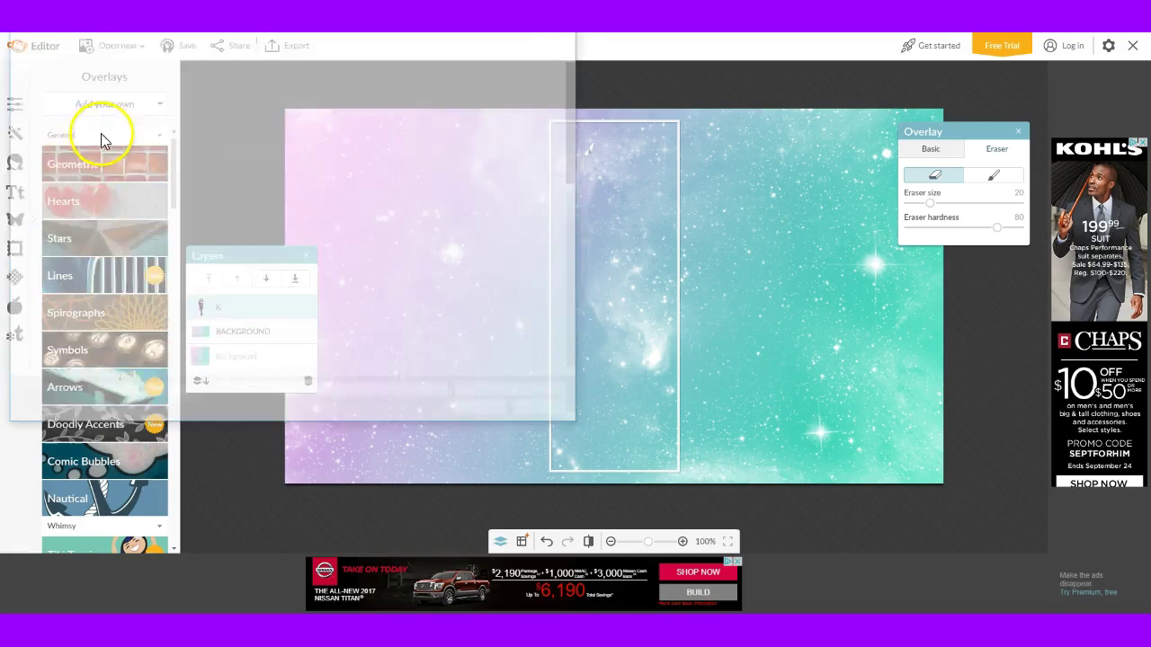
scroll(456, 227, down, 5)
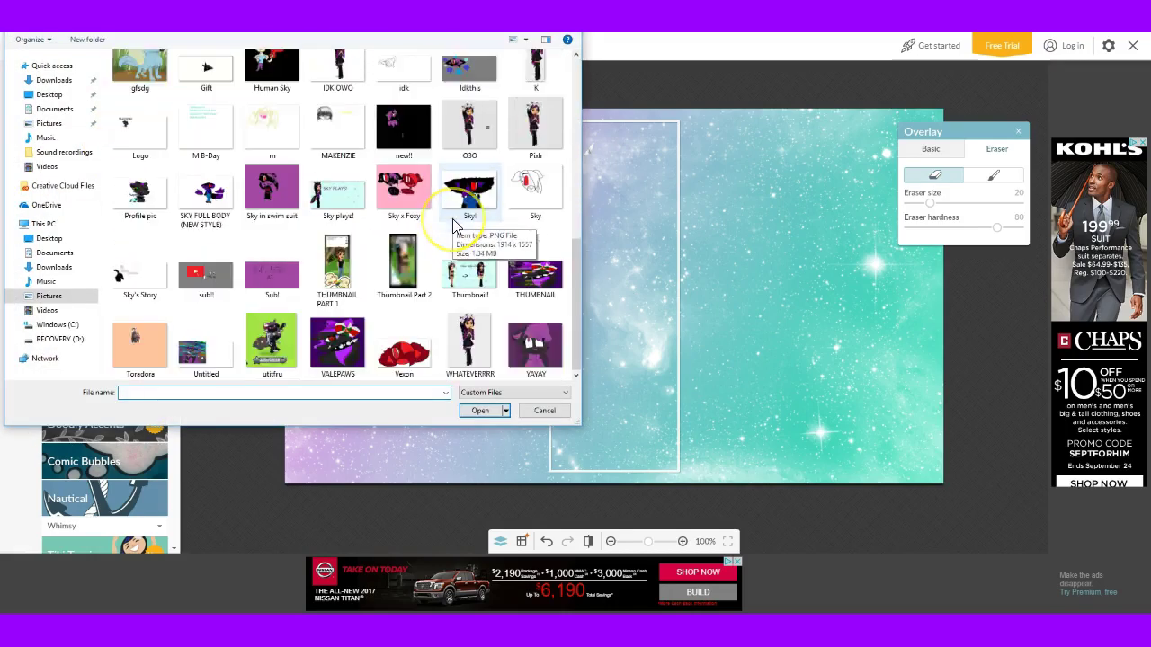
double_click(518, 234)
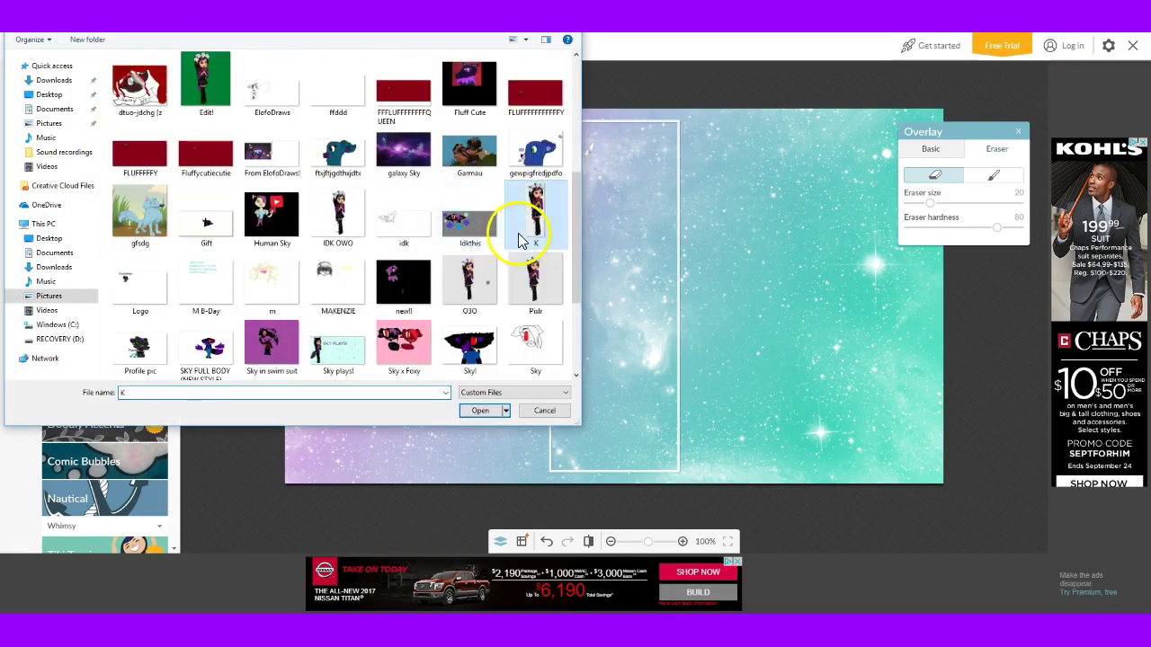
click(560, 340)
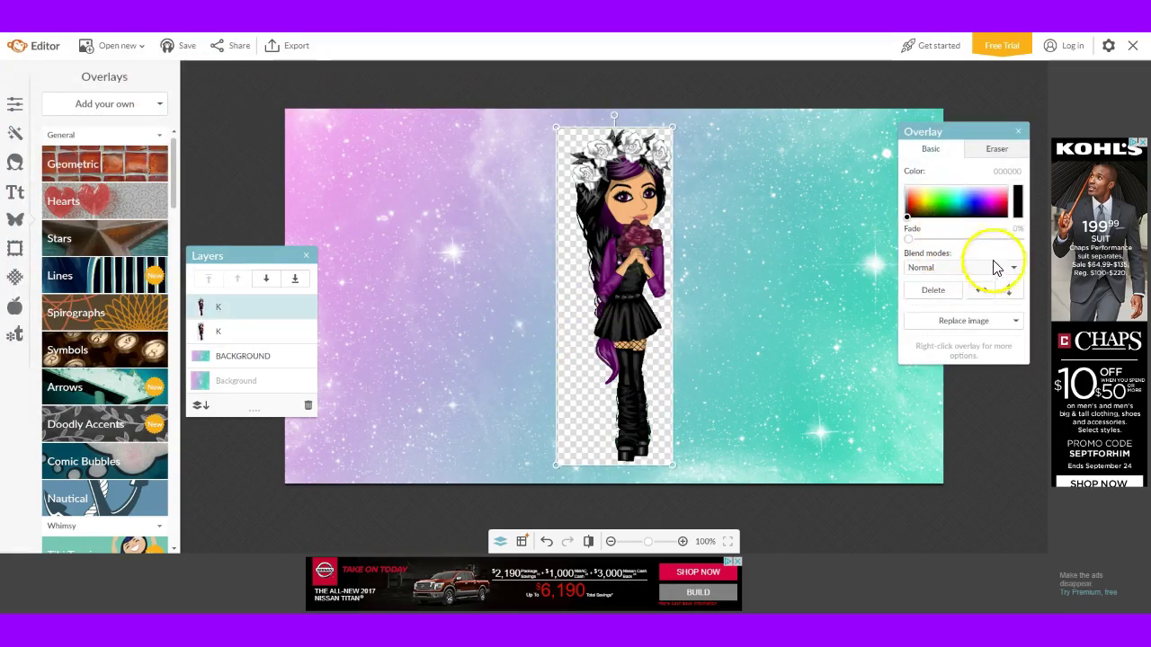
Erase the checkered background left of the character and around the flower crown on the new K overlay, with eraser size 20
click(996, 149)
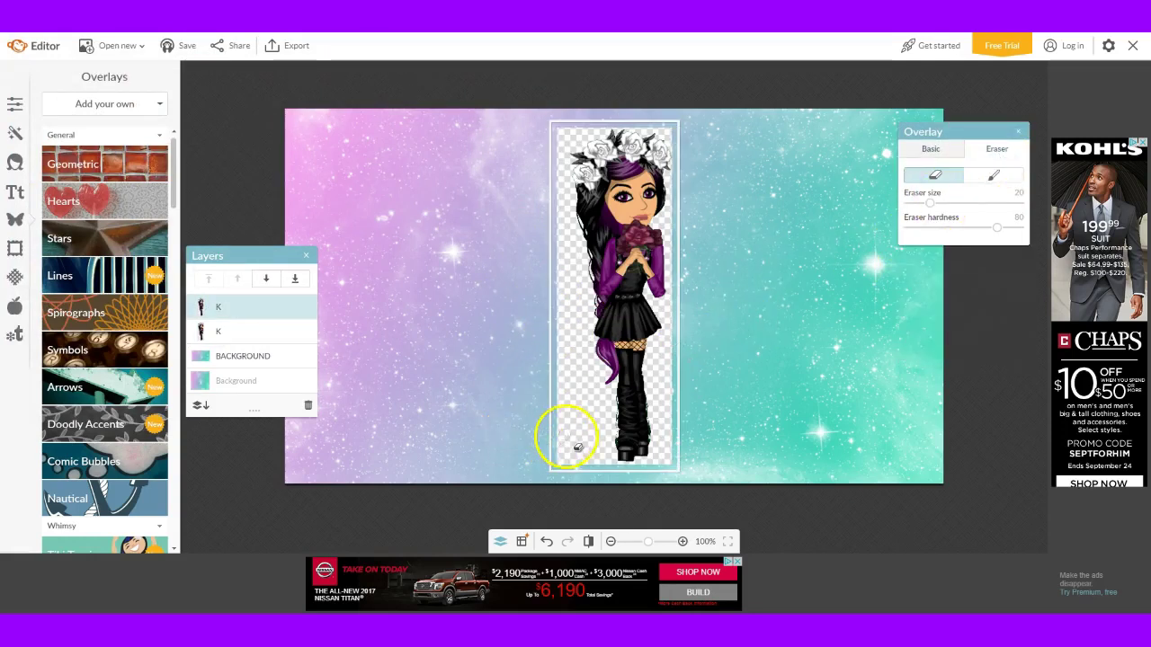
mouse_move(606, 469)
mouse_down()
mouse_move(562, 187)
mouse_move(530, 467)
mouse_move(549, 318)
mouse_move(556, 404)
mouse_move(565, 363)
mouse_move(573, 458)
mouse_move(556, 401)
mouse_move(575, 461)
mouse_move(586, 409)
mouse_move(587, 471)
mouse_move(586, 370)
mouse_move(566, 302)
mouse_move(568, 381)
mouse_move(537, 333)
mouse_move(555, 227)
mouse_move(580, 427)
mouse_move(580, 303)
mouse_move(553, 208)
mouse_move(551, 330)
mouse_move(552, 266)
mouse_move(563, 334)
mouse_move(580, 229)
mouse_move(563, 290)
mouse_move(584, 213)
mouse_up()
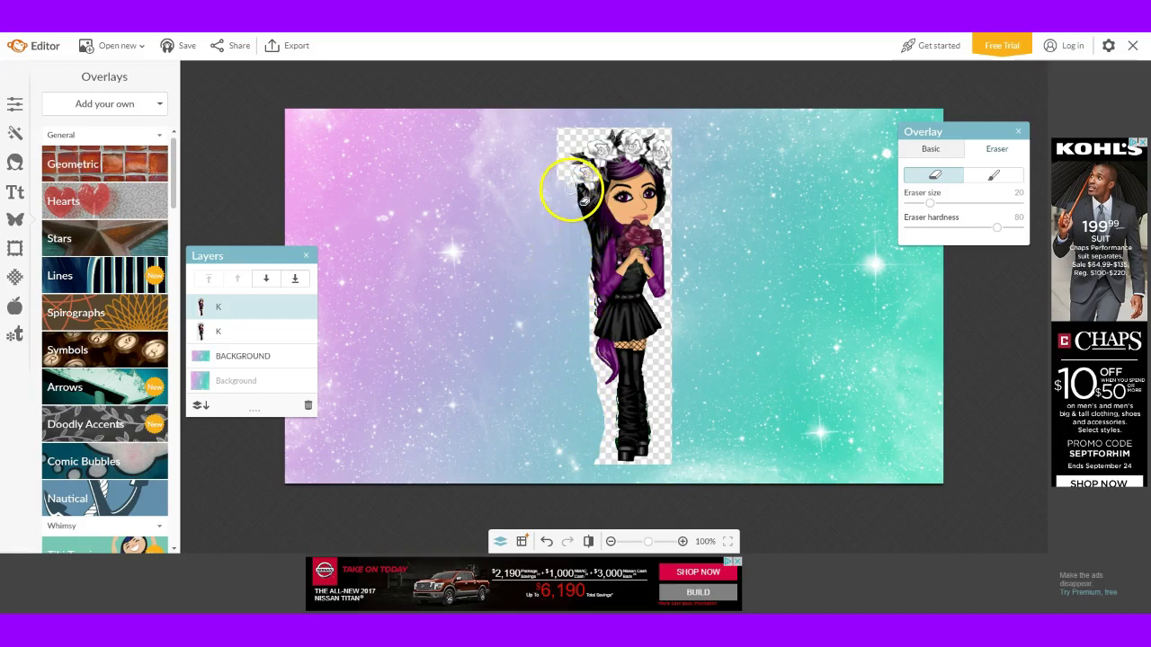
mouse_move(560, 156)
mouse_down()
mouse_move(568, 122)
mouse_move(554, 230)
mouse_move(563, 117)
mouse_move(562, 193)
mouse_up()
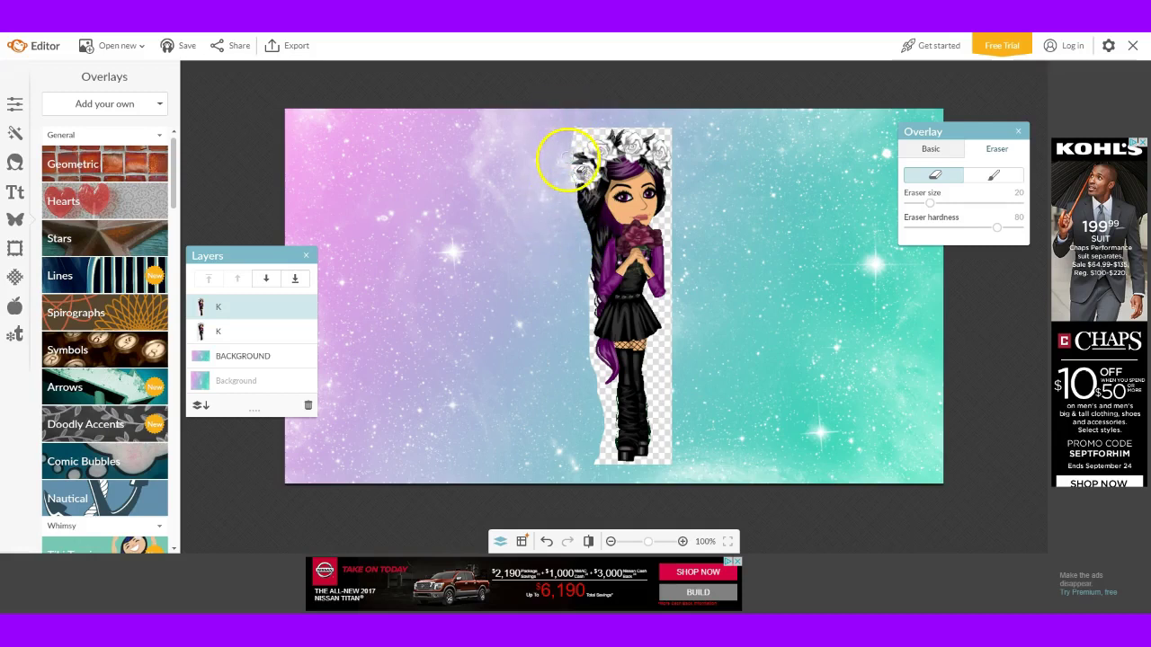
mouse_move(573, 142)
mouse_down()
mouse_move(591, 129)
mouse_move(566, 134)
mouse_move(585, 123)
mouse_move(599, 131)
mouse_up()
Set the eraser size to 14 and erase the checkered background right of the character, from the head down towards the boots
mouse_move(697, 238)
mouse_down()
mouse_move(675, 264)
mouse_move(680, 224)
mouse_move(686, 297)
mouse_move(687, 196)
mouse_up()
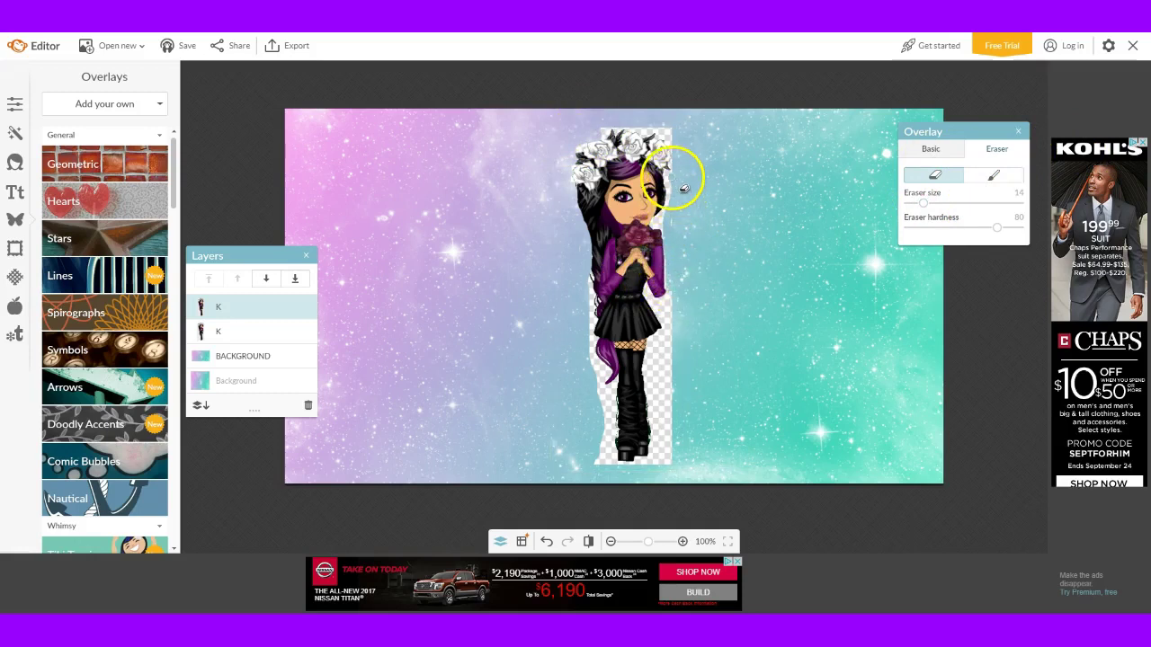
mouse_move(680, 185)
mouse_down()
mouse_move(655, 226)
mouse_move(670, 184)
mouse_move(663, 223)
mouse_move(670, 236)
mouse_move(670, 211)
mouse_move(681, 280)
mouse_move(675, 511)
mouse_move(697, 445)
mouse_move(740, 418)
mouse_up()
click(126, 312)
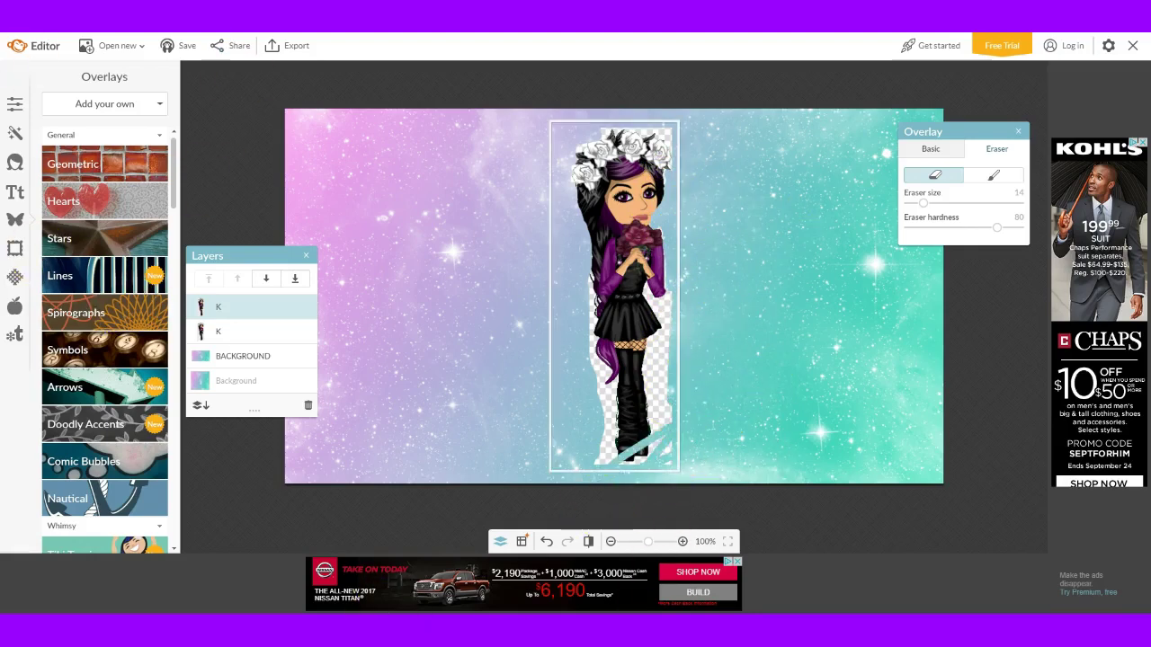